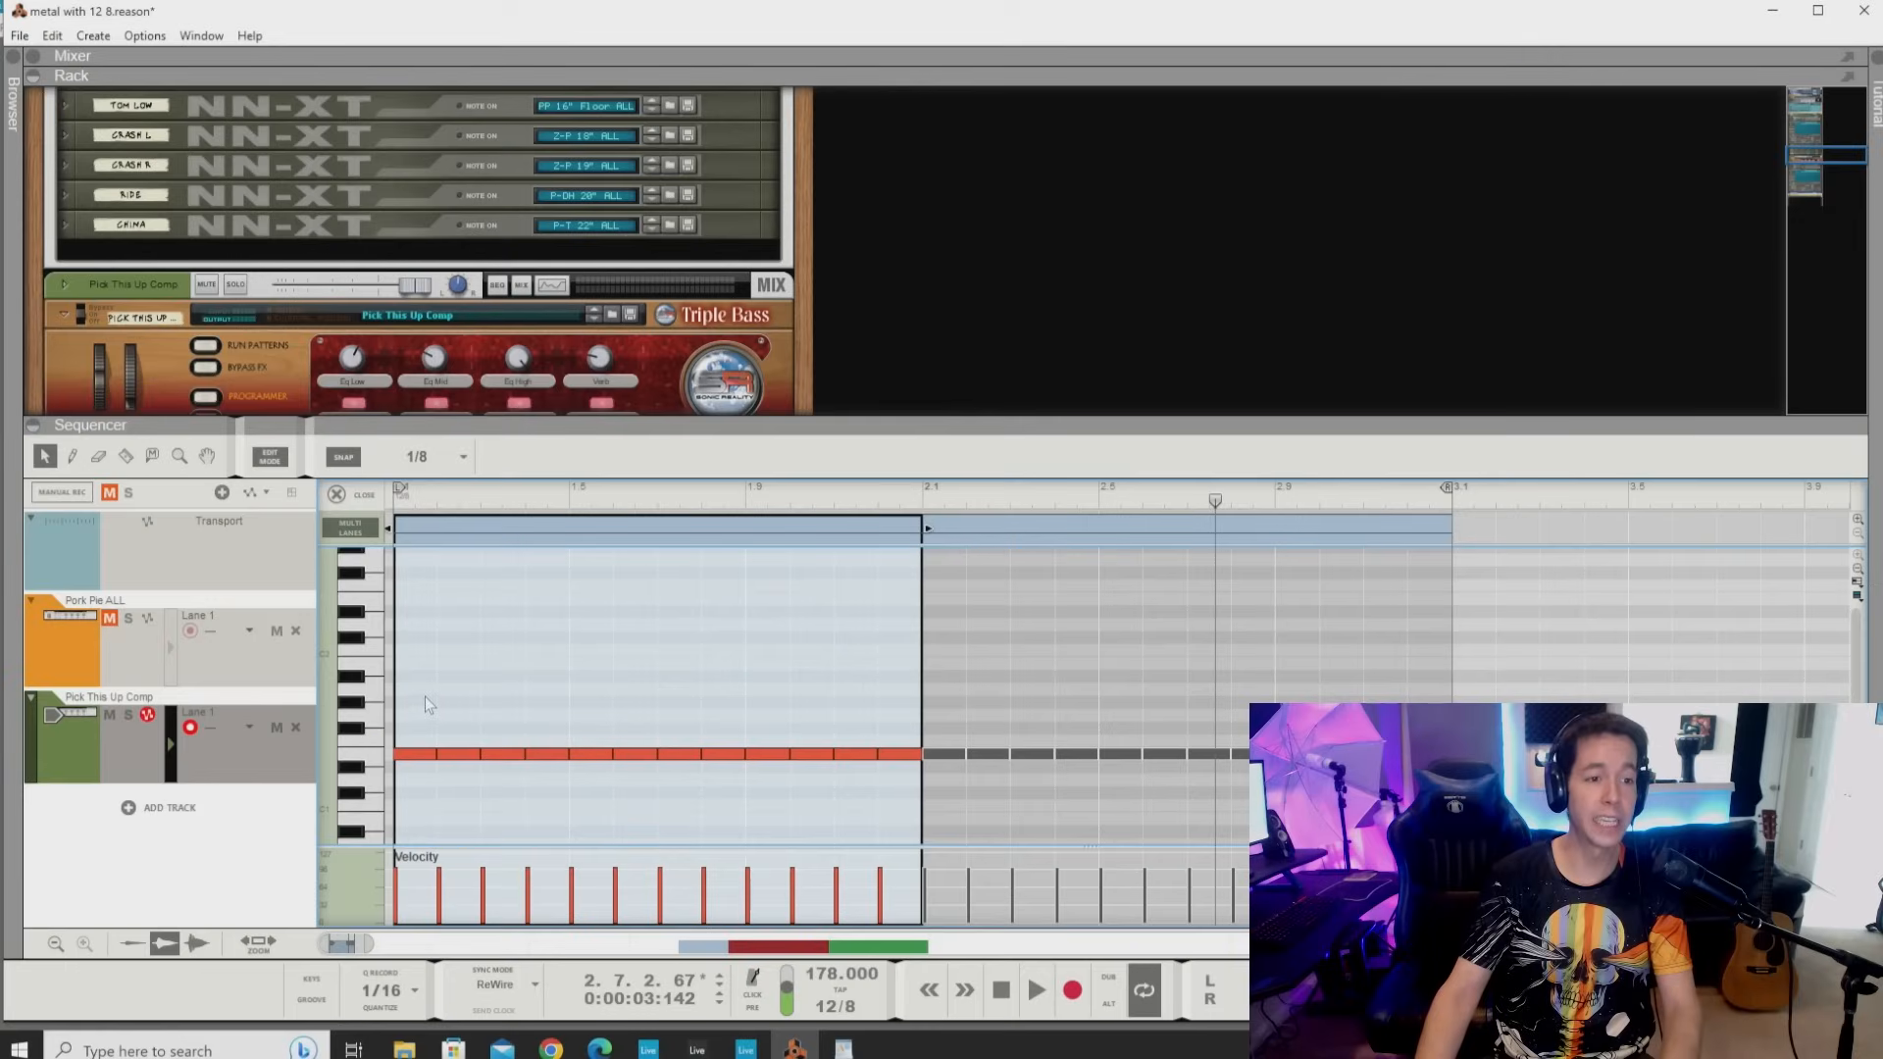
Play the eighth-note E1 bass line in the Pick This Up Comp clip from the start of bar 1 twice.
click(424, 755)
drag(474, 763, 518, 758)
click(394, 501)
key(space)
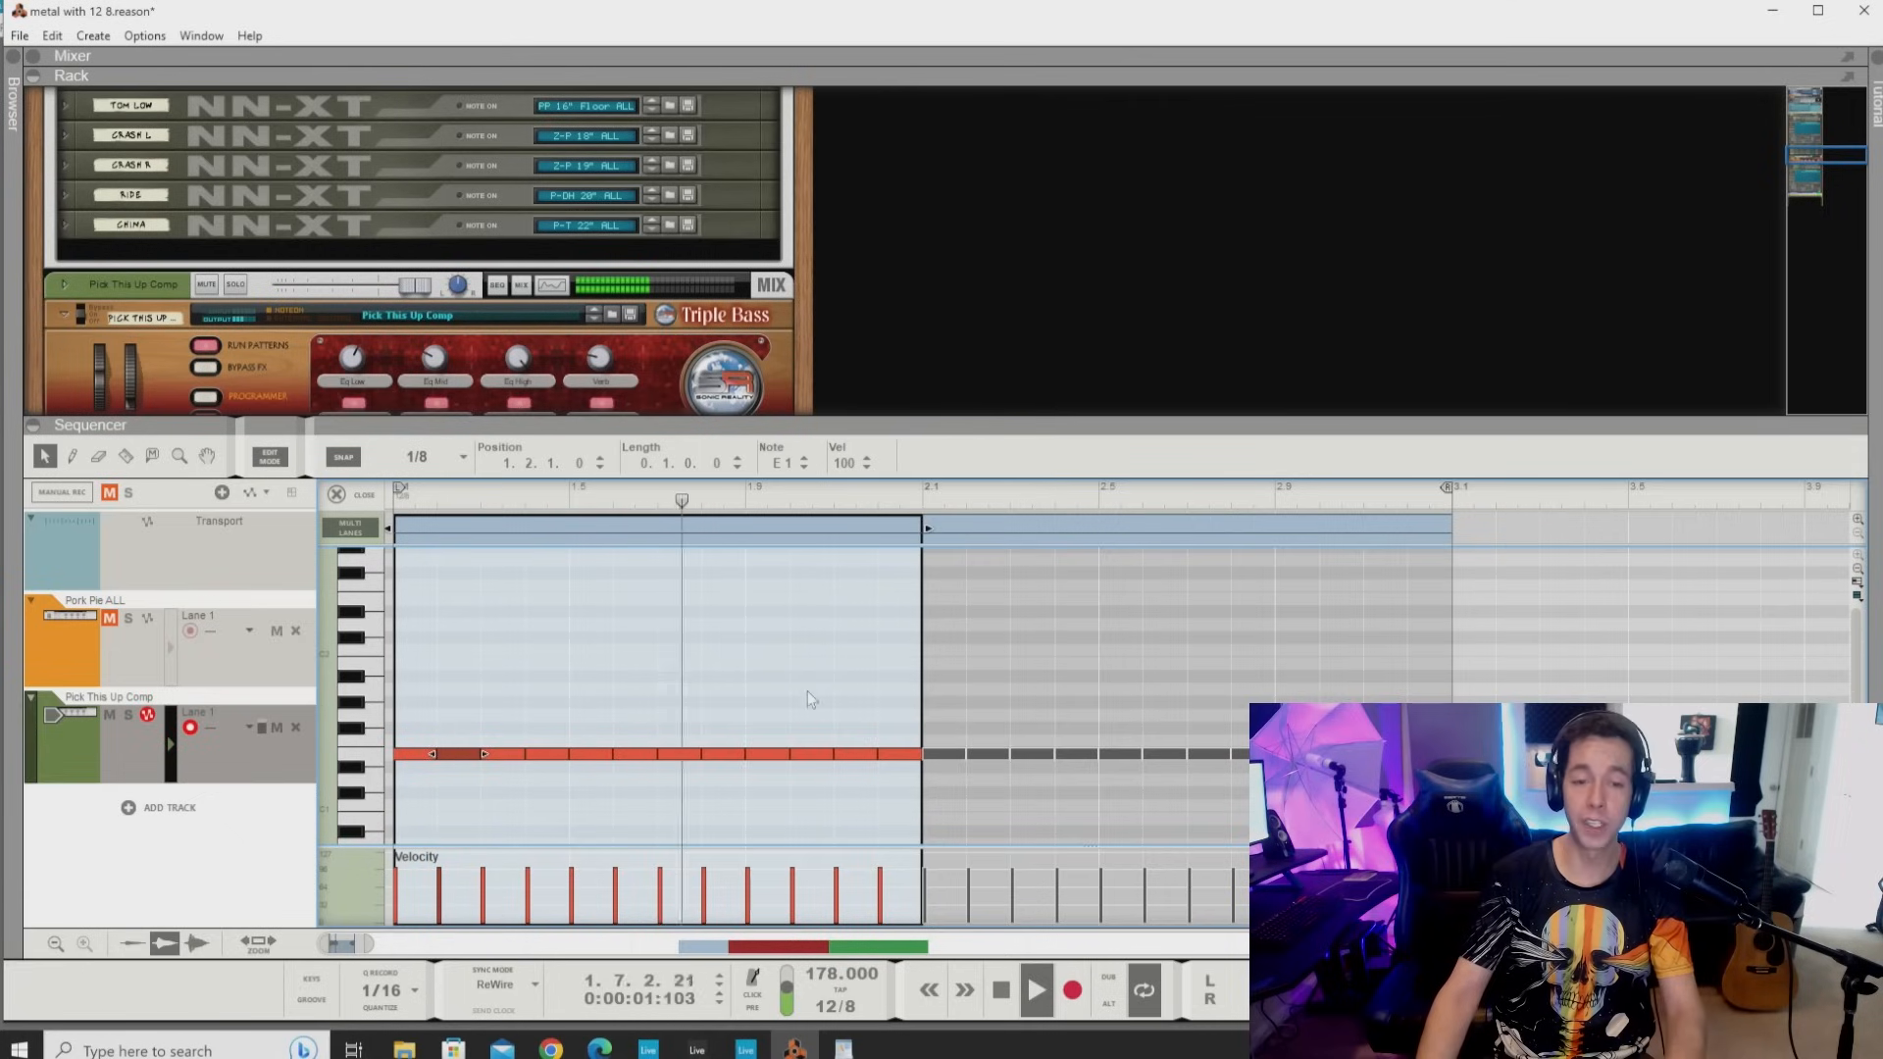
key(space)
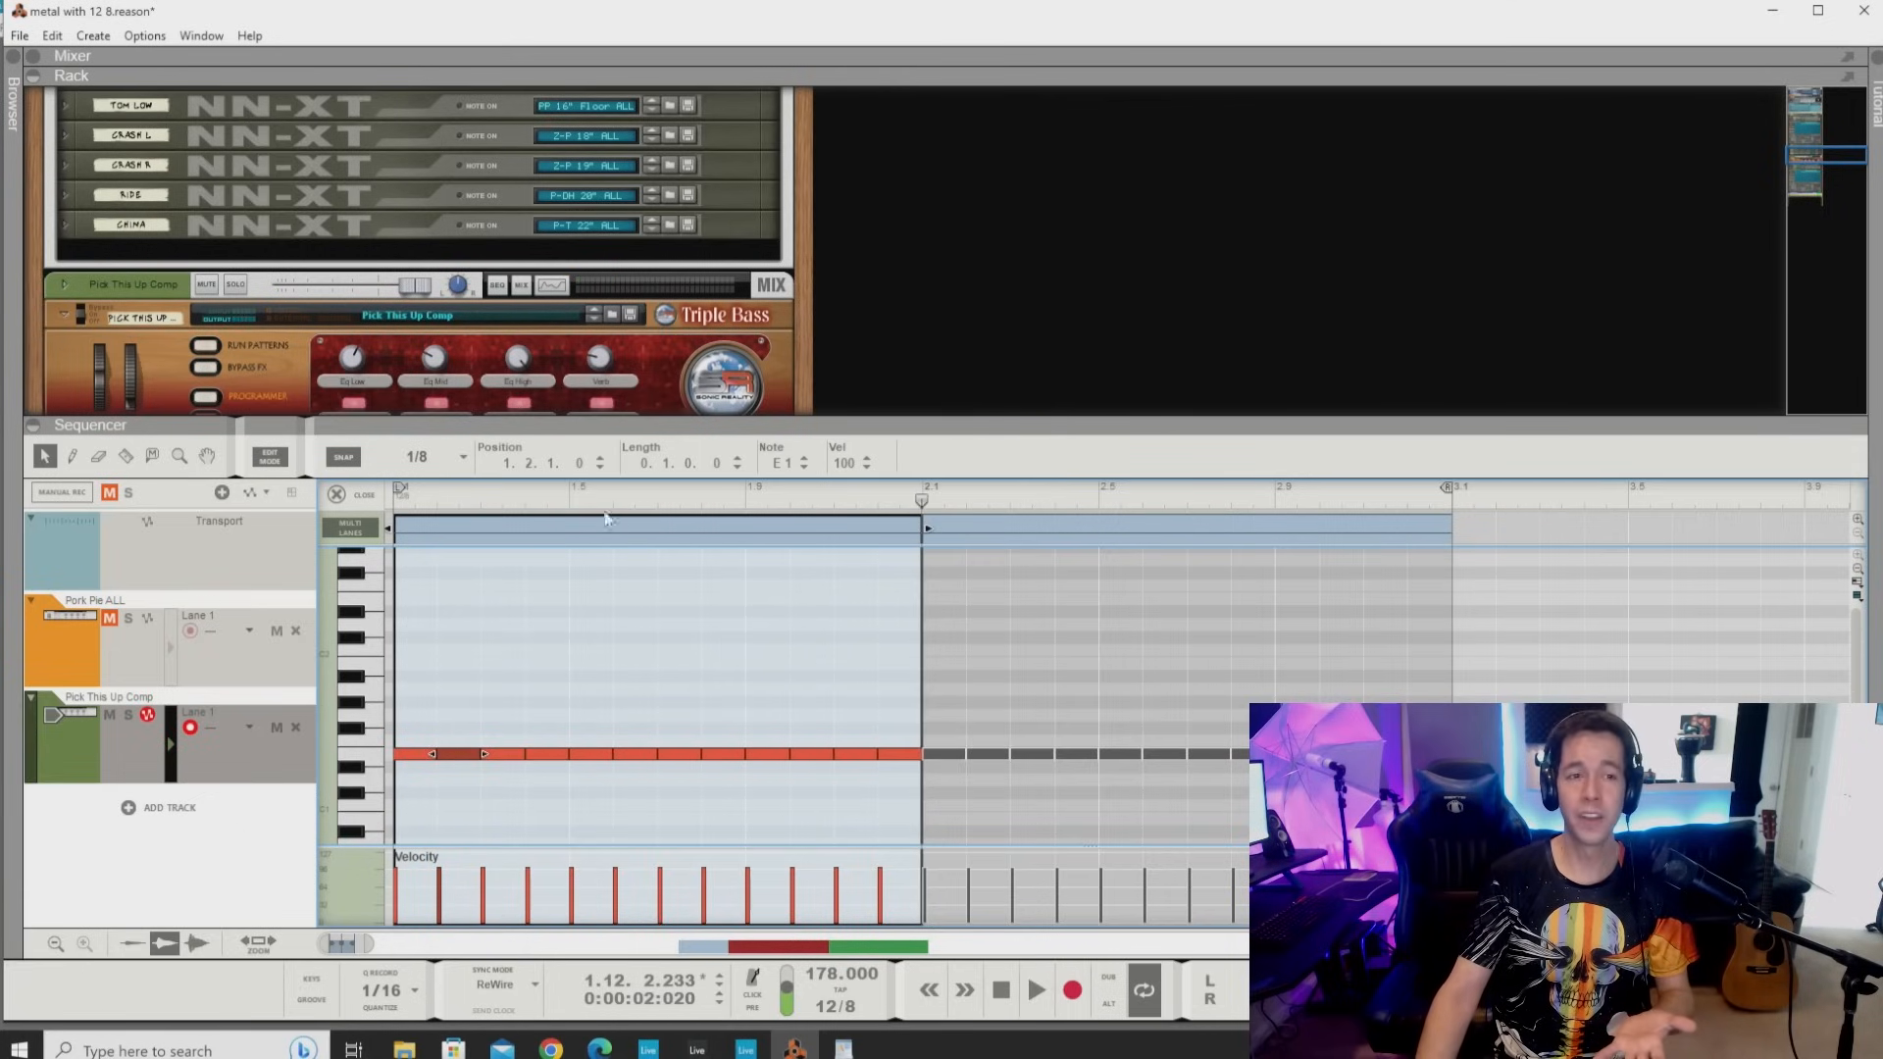
click(394, 498)
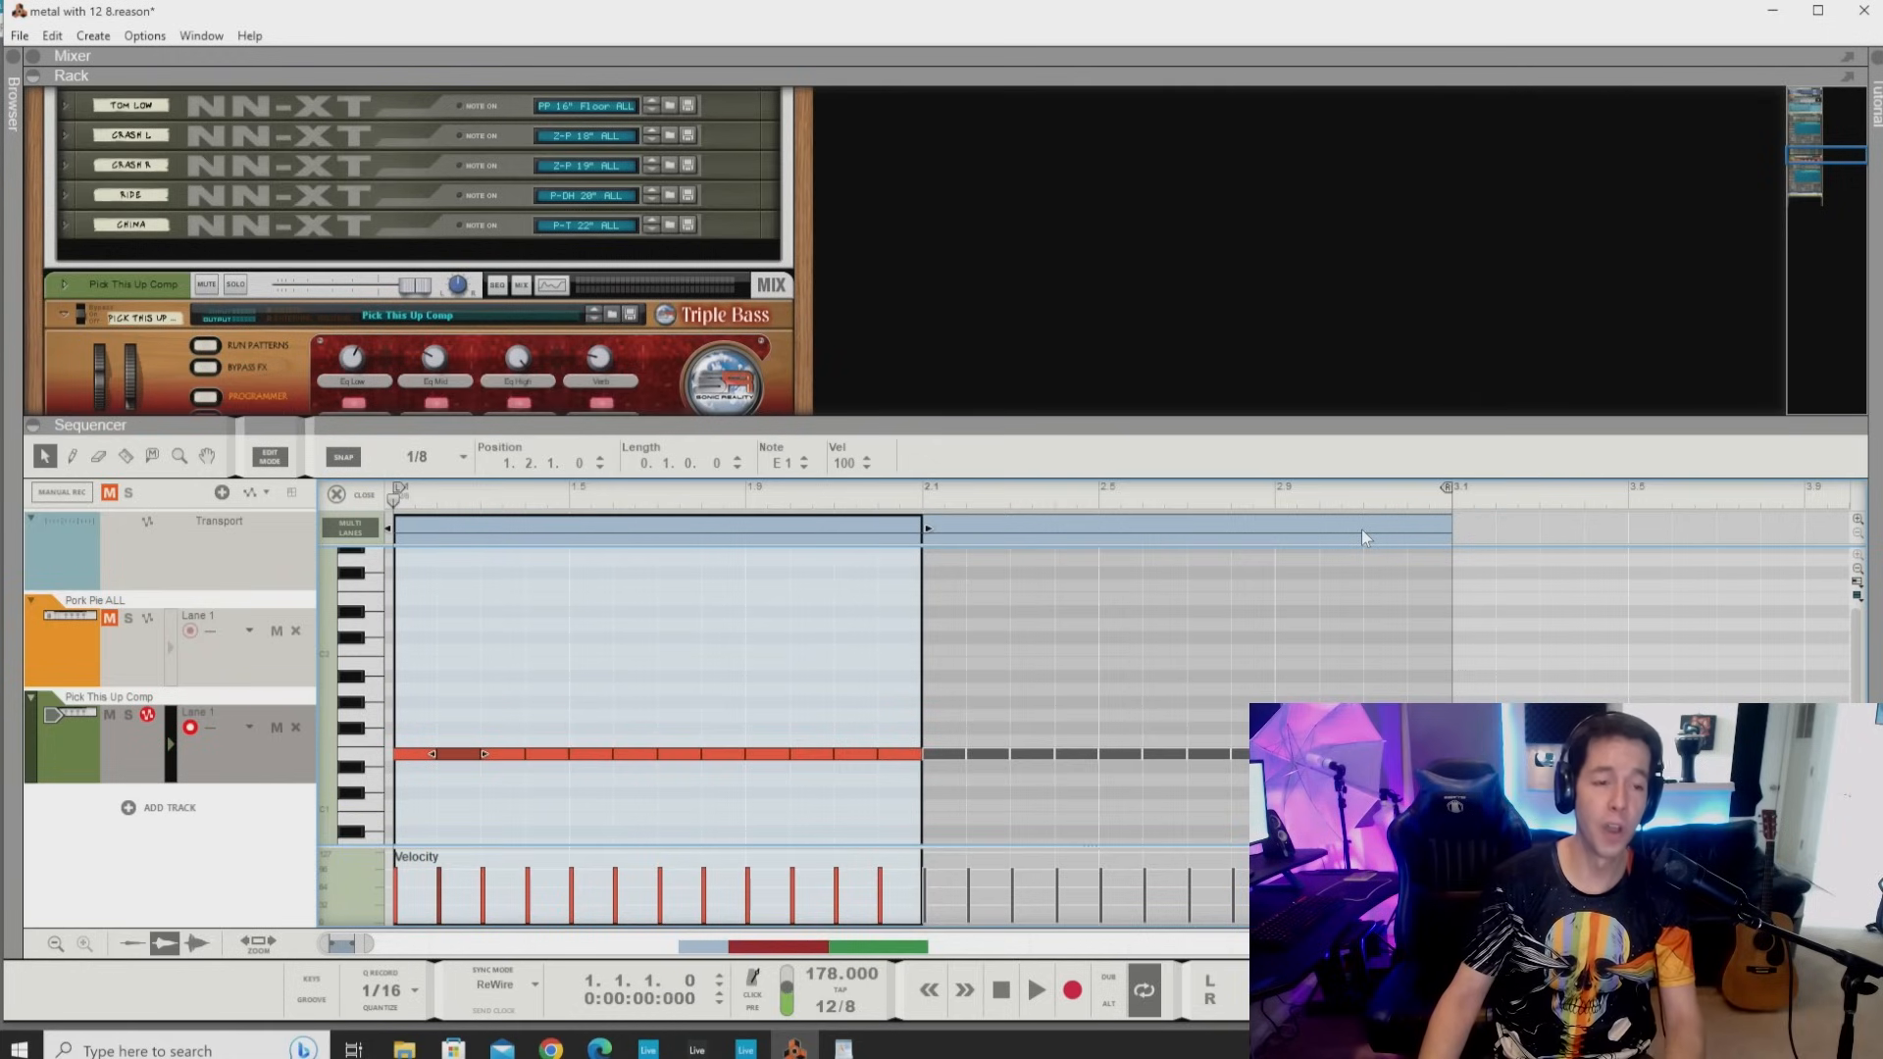
key(space)
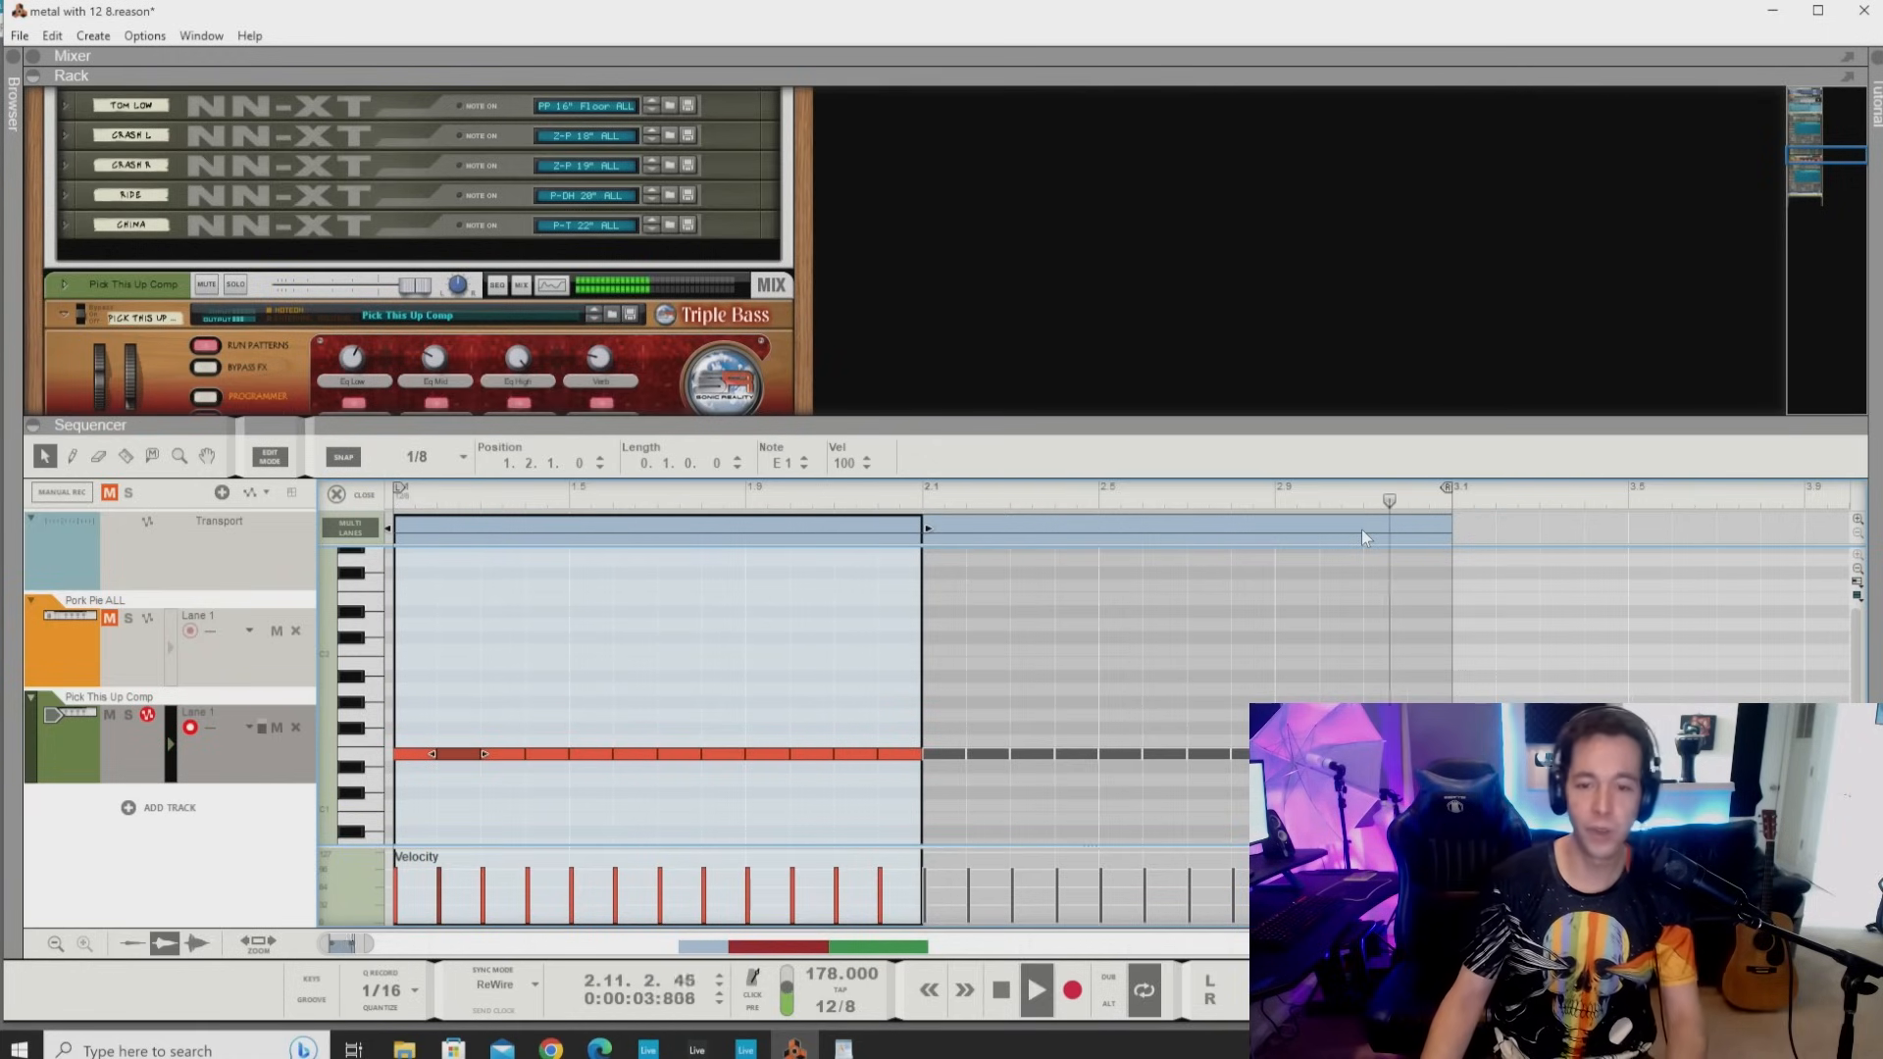
key(space)
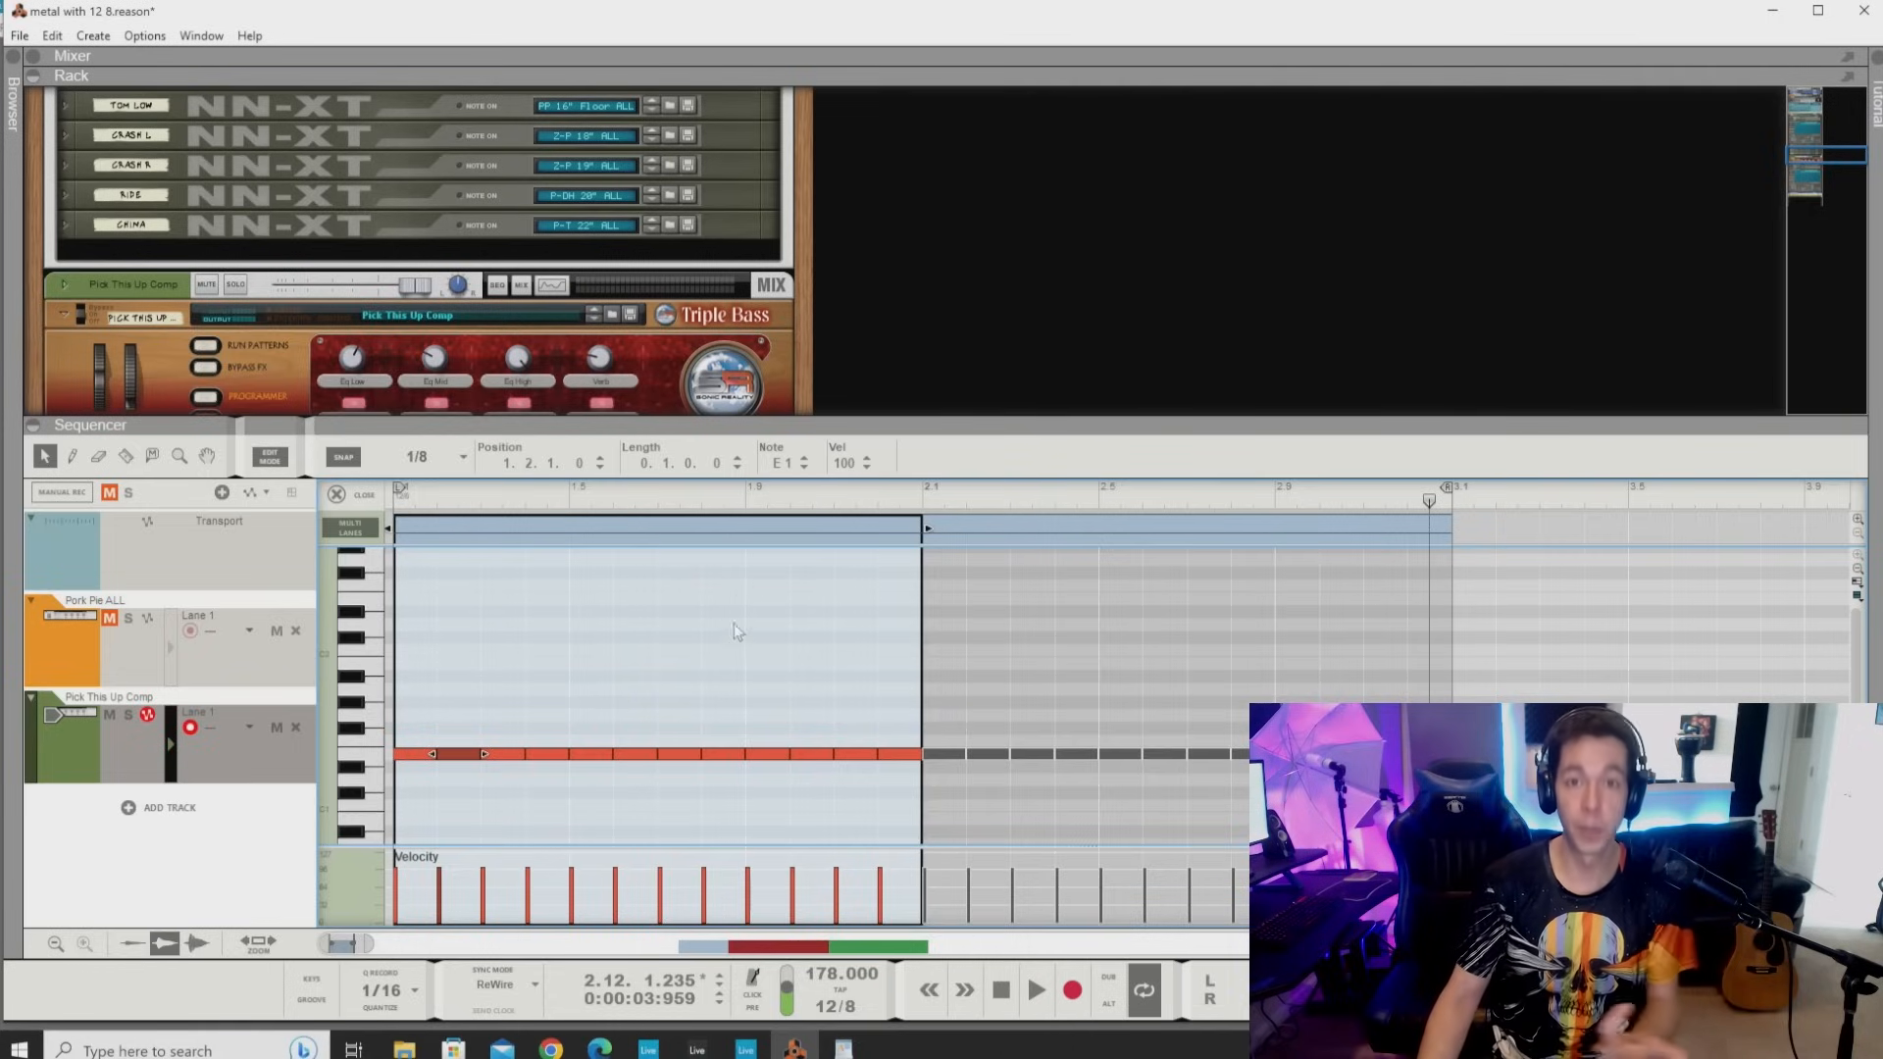
Select the E1 bass notes of bar 1 in successive groups of three to examine the 12/8 grouping.
click(618, 700)
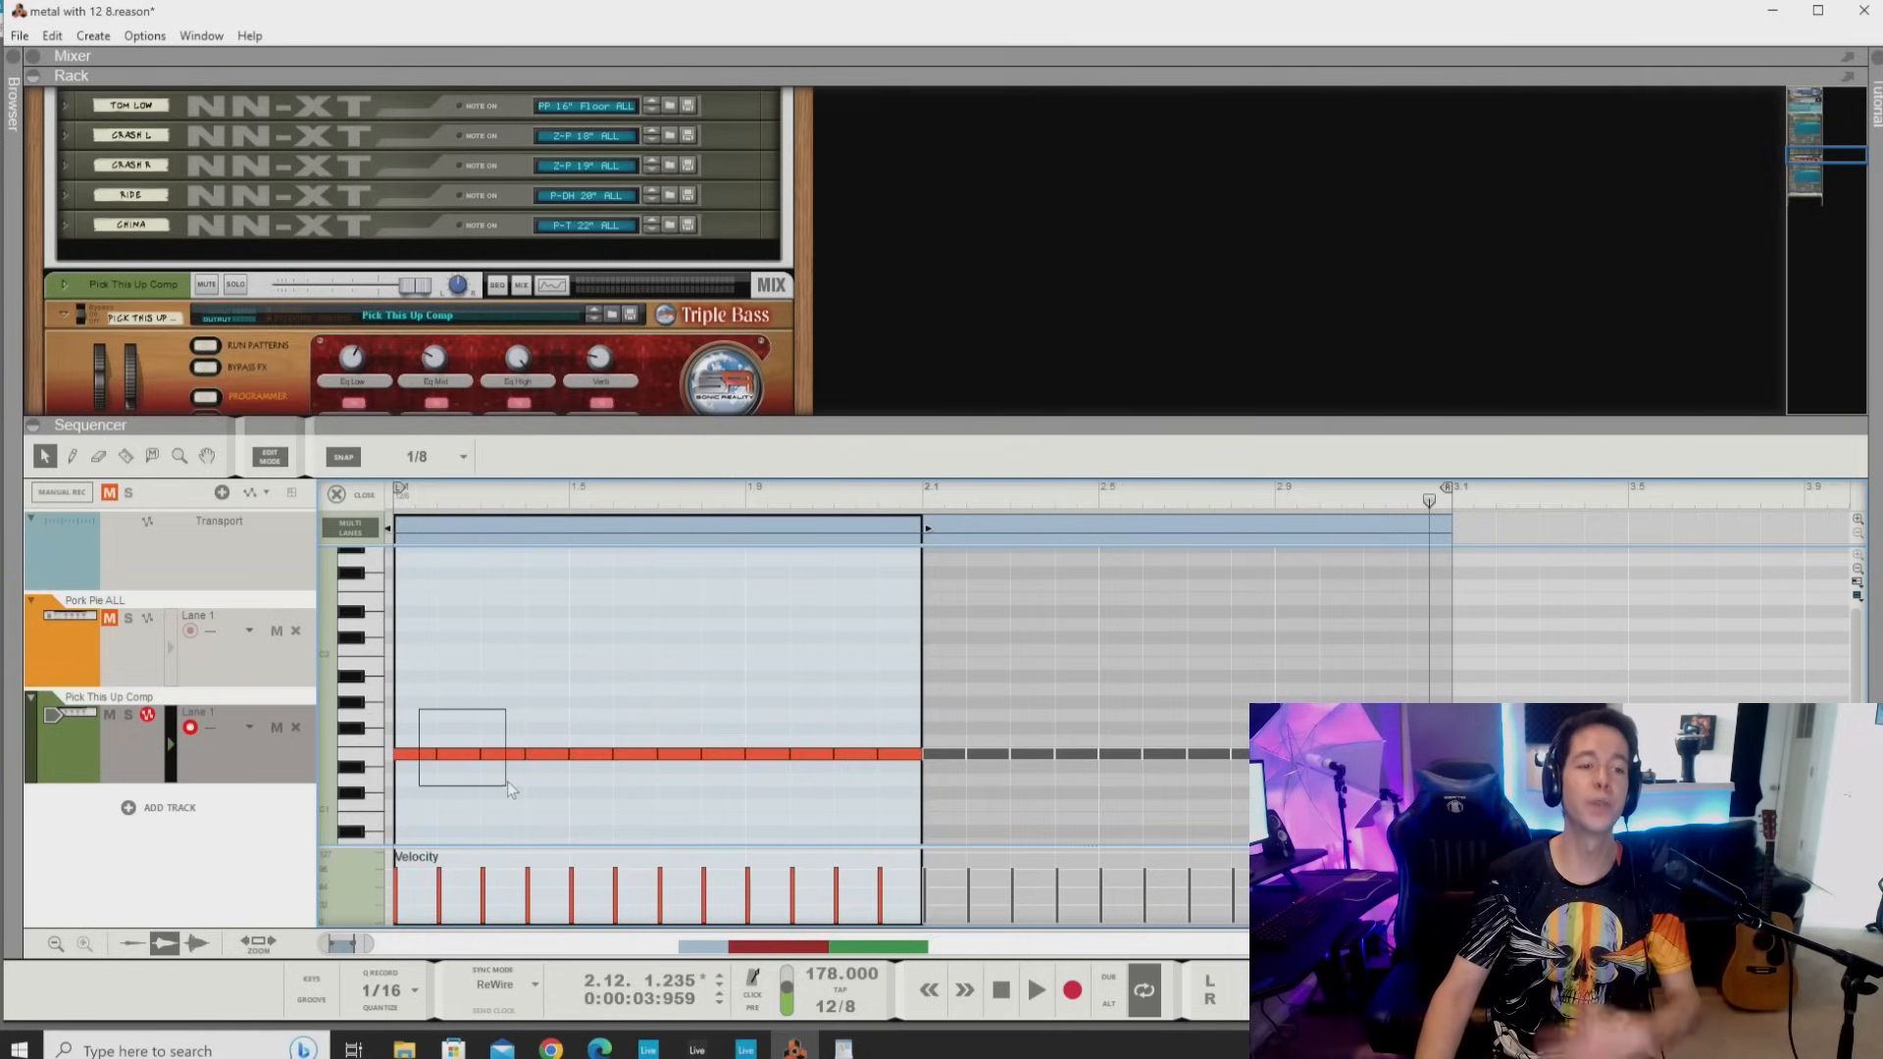
drag(508, 780, 508, 781)
drag(534, 709, 618, 796)
drag(437, 718, 502, 768)
drag(539, 708, 648, 785)
drag(688, 721, 767, 786)
drag(817, 696, 889, 792)
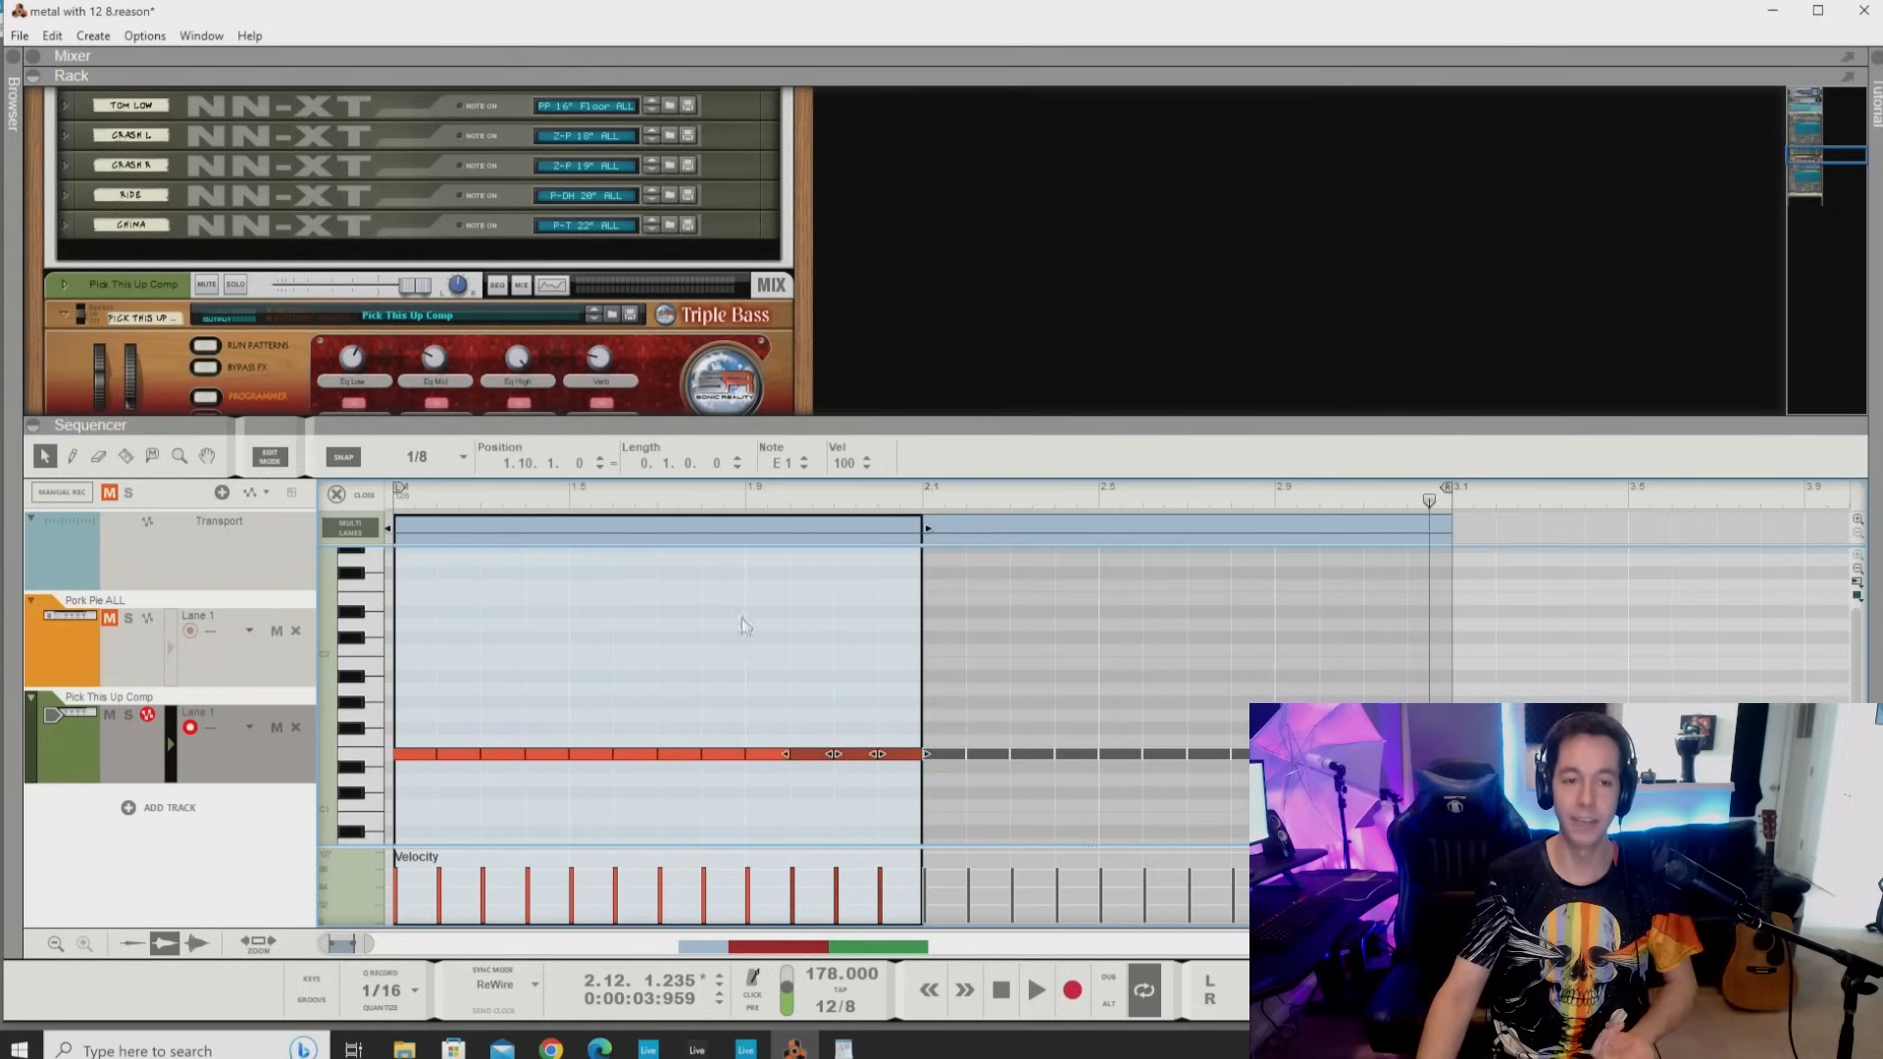
Close the bass clip, open the Pork Pie ALL drum clip for editing and unmute the drum track.
click(362, 492)
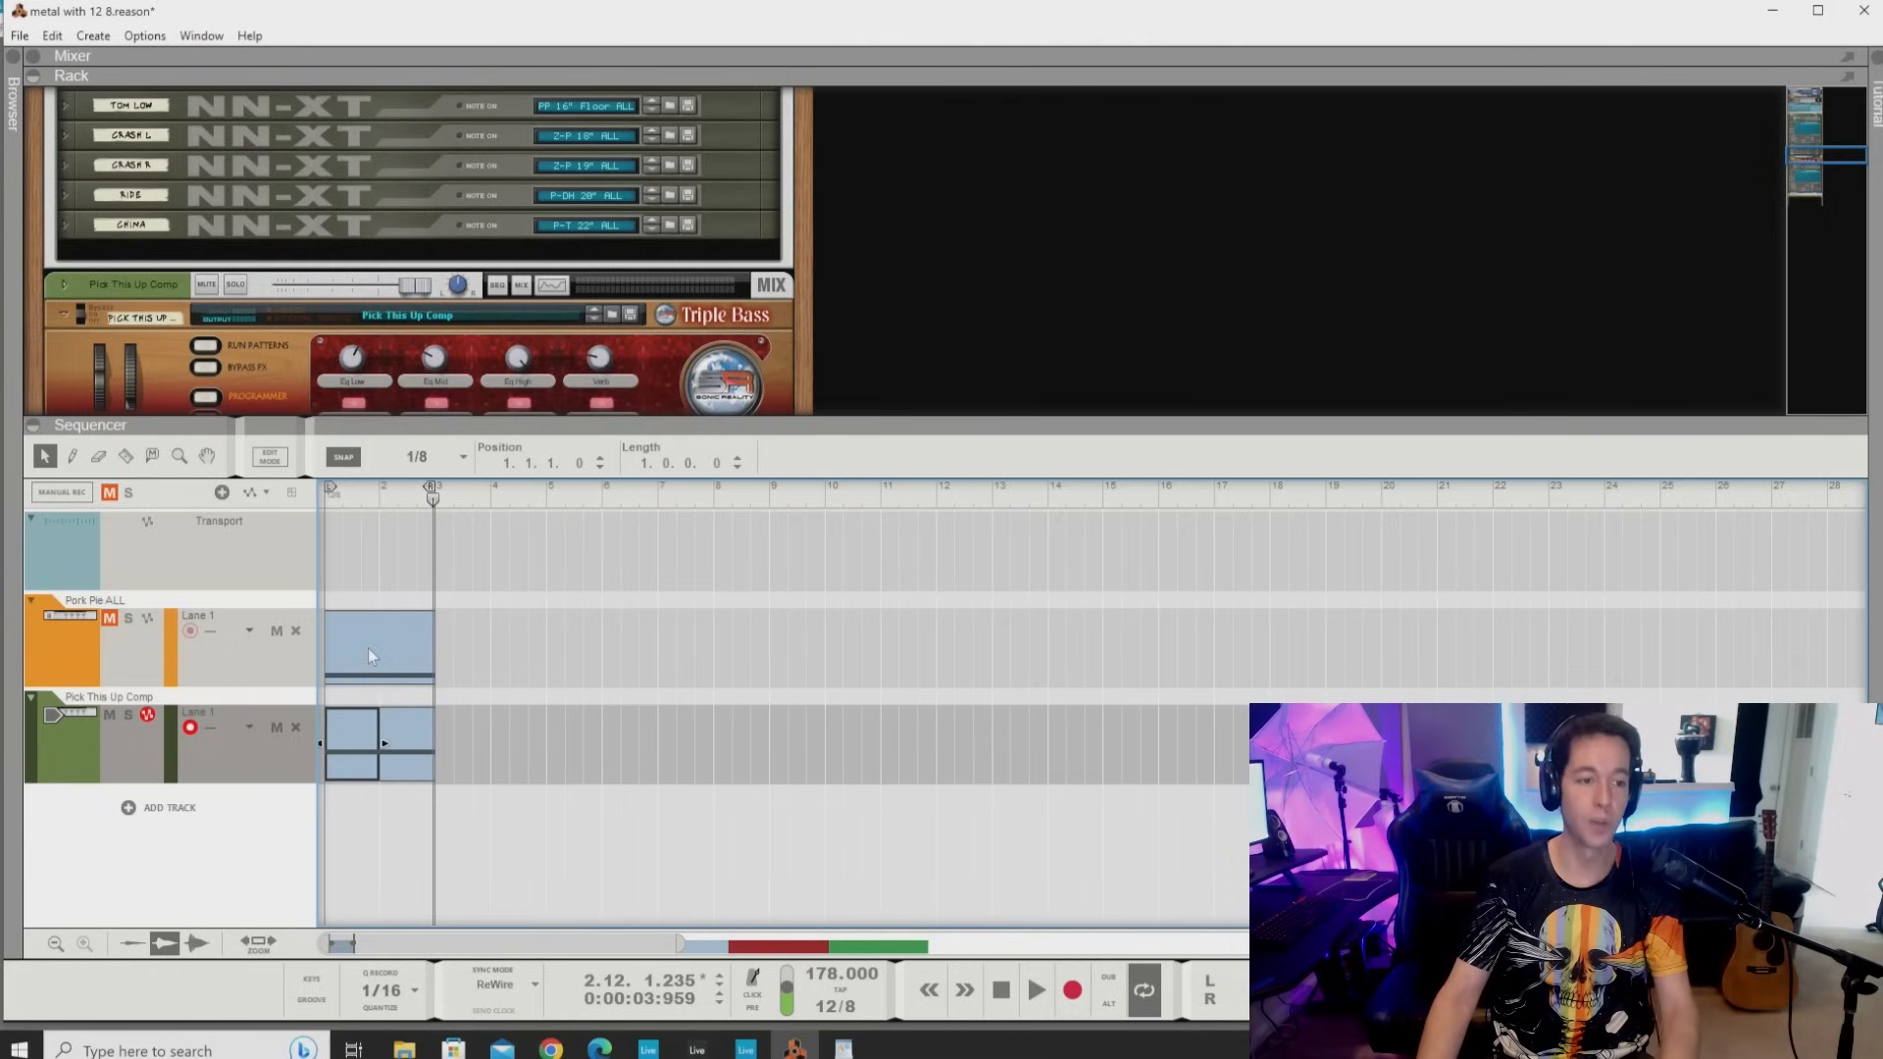
double_click(368, 650)
click(111, 620)
scroll(479, 721, left, 2)
scroll(470, 718, down, 3)
scroll(463, 714, left, 1)
Play the C1 kick pattern together with the bass from the start of bar 1.
drag(436, 501, 282, 588)
key(space)
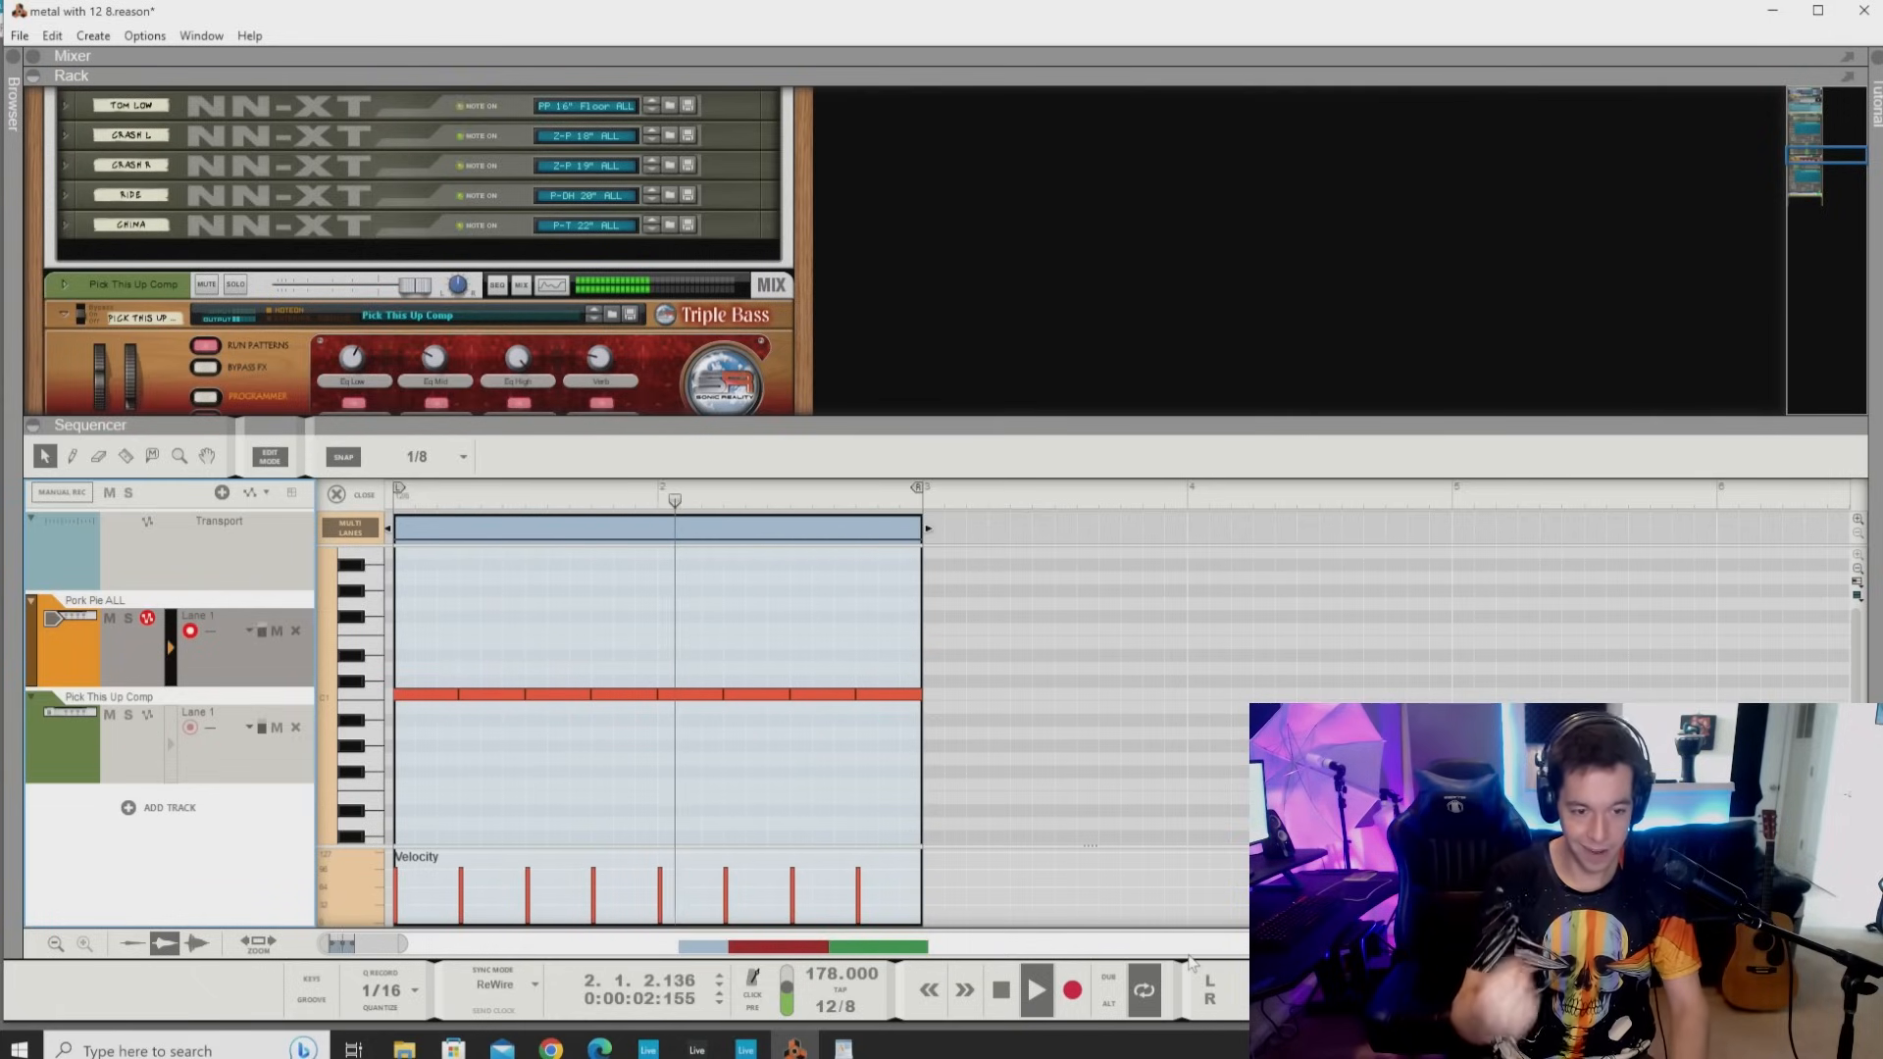
key(space)
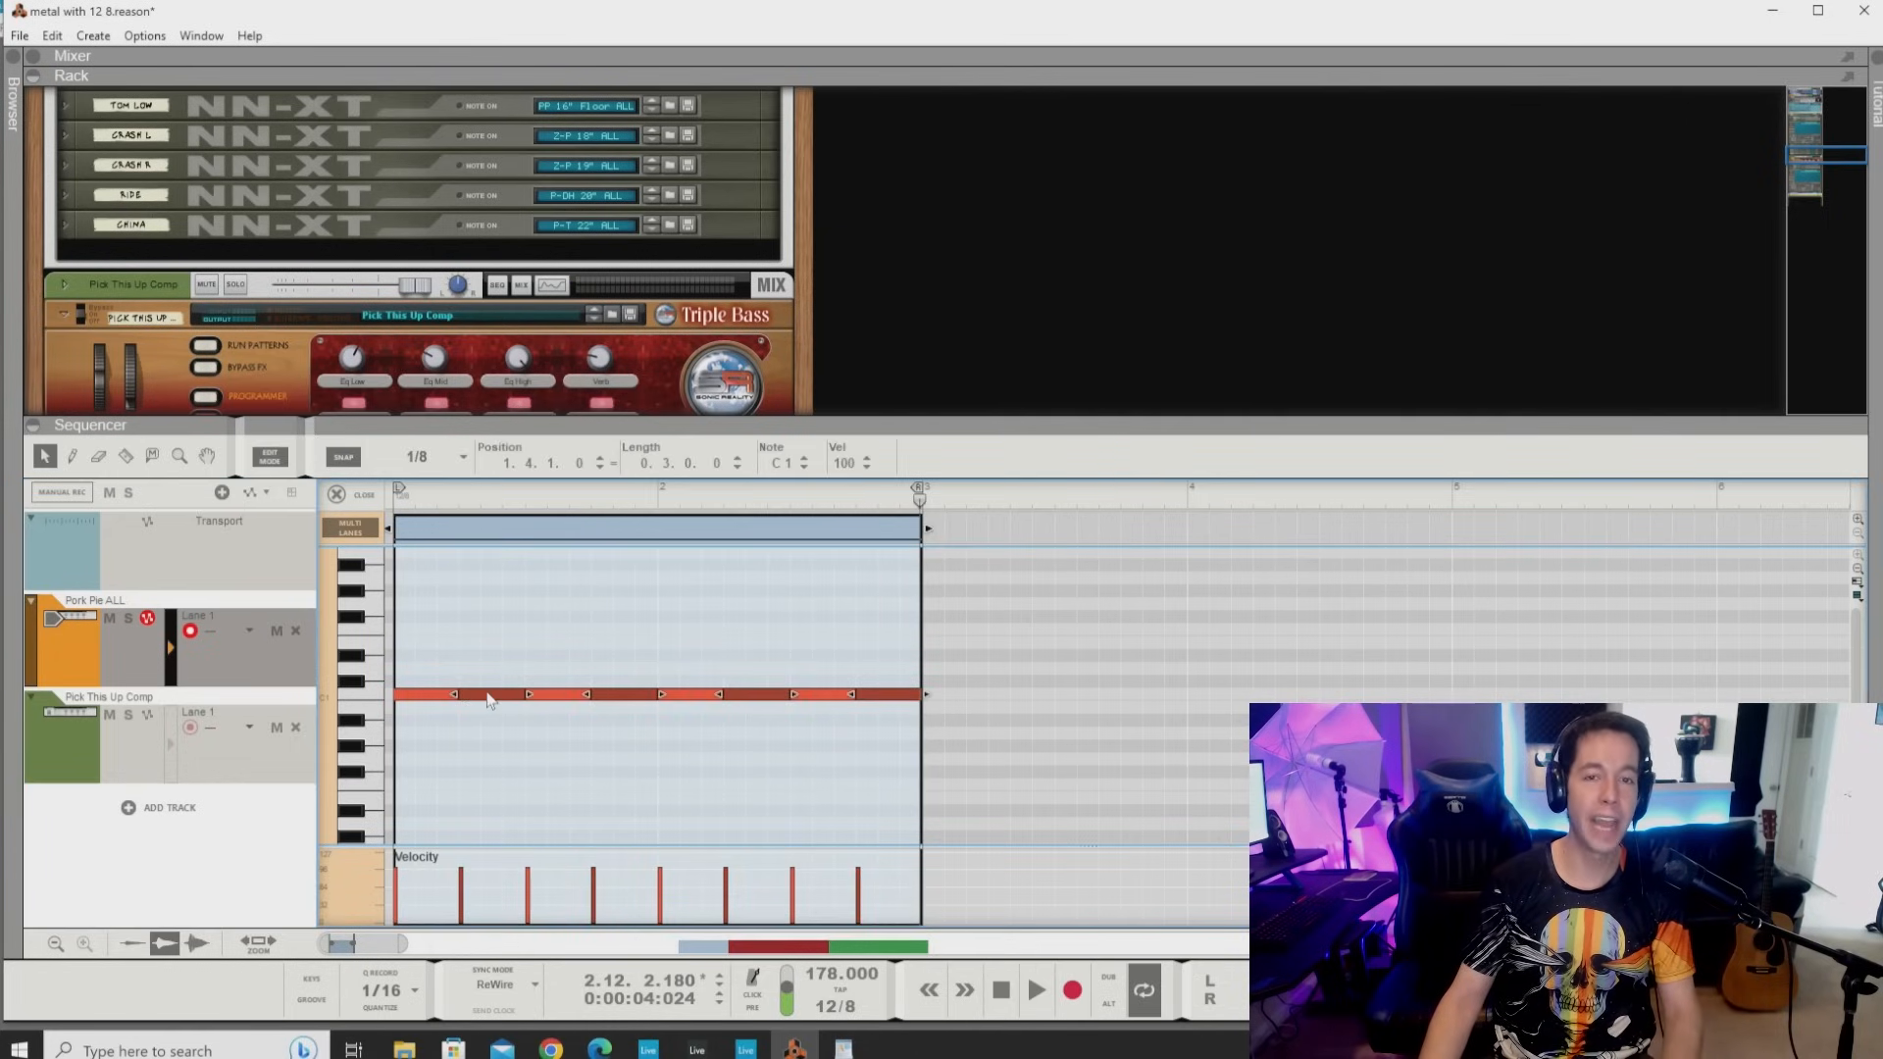
Add D1 snare notes on every second beat starting at position 1.4.1, above the C1 kicks, and play the beat.
key(Up)
key(Up)
key(space)
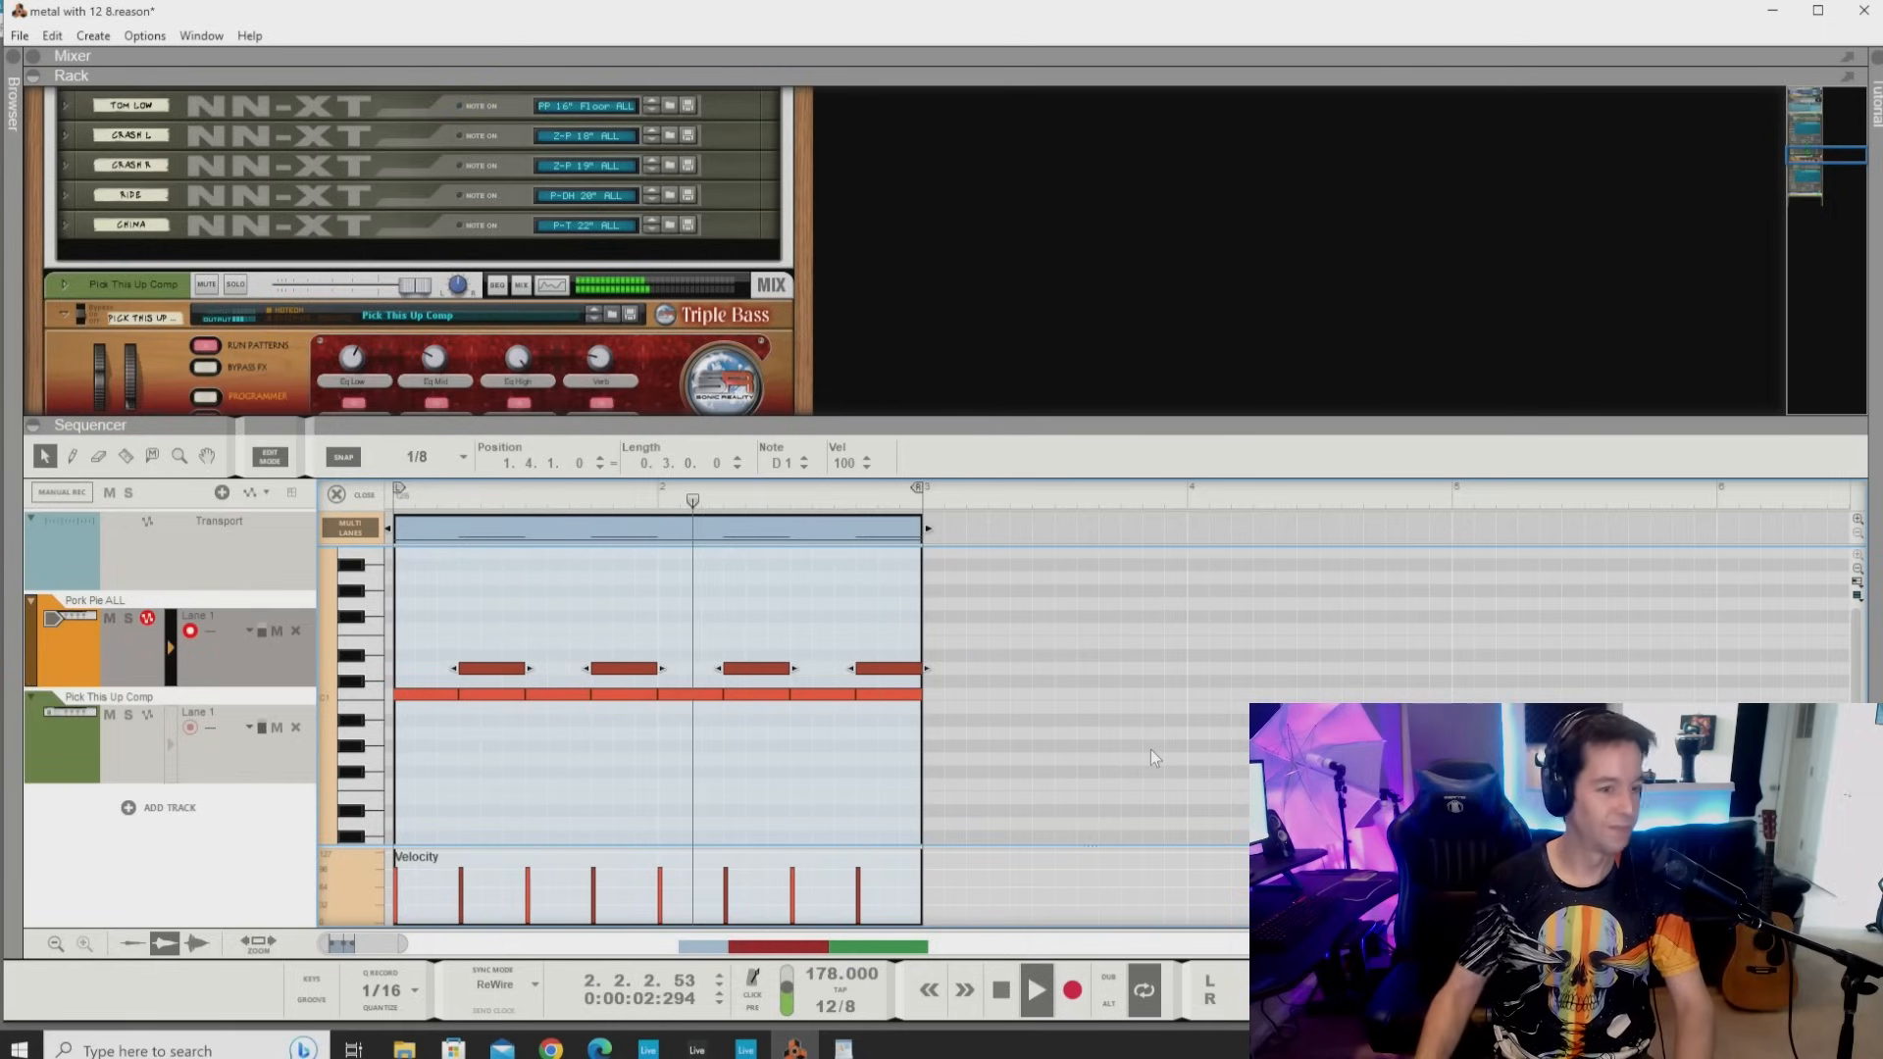
key(space)
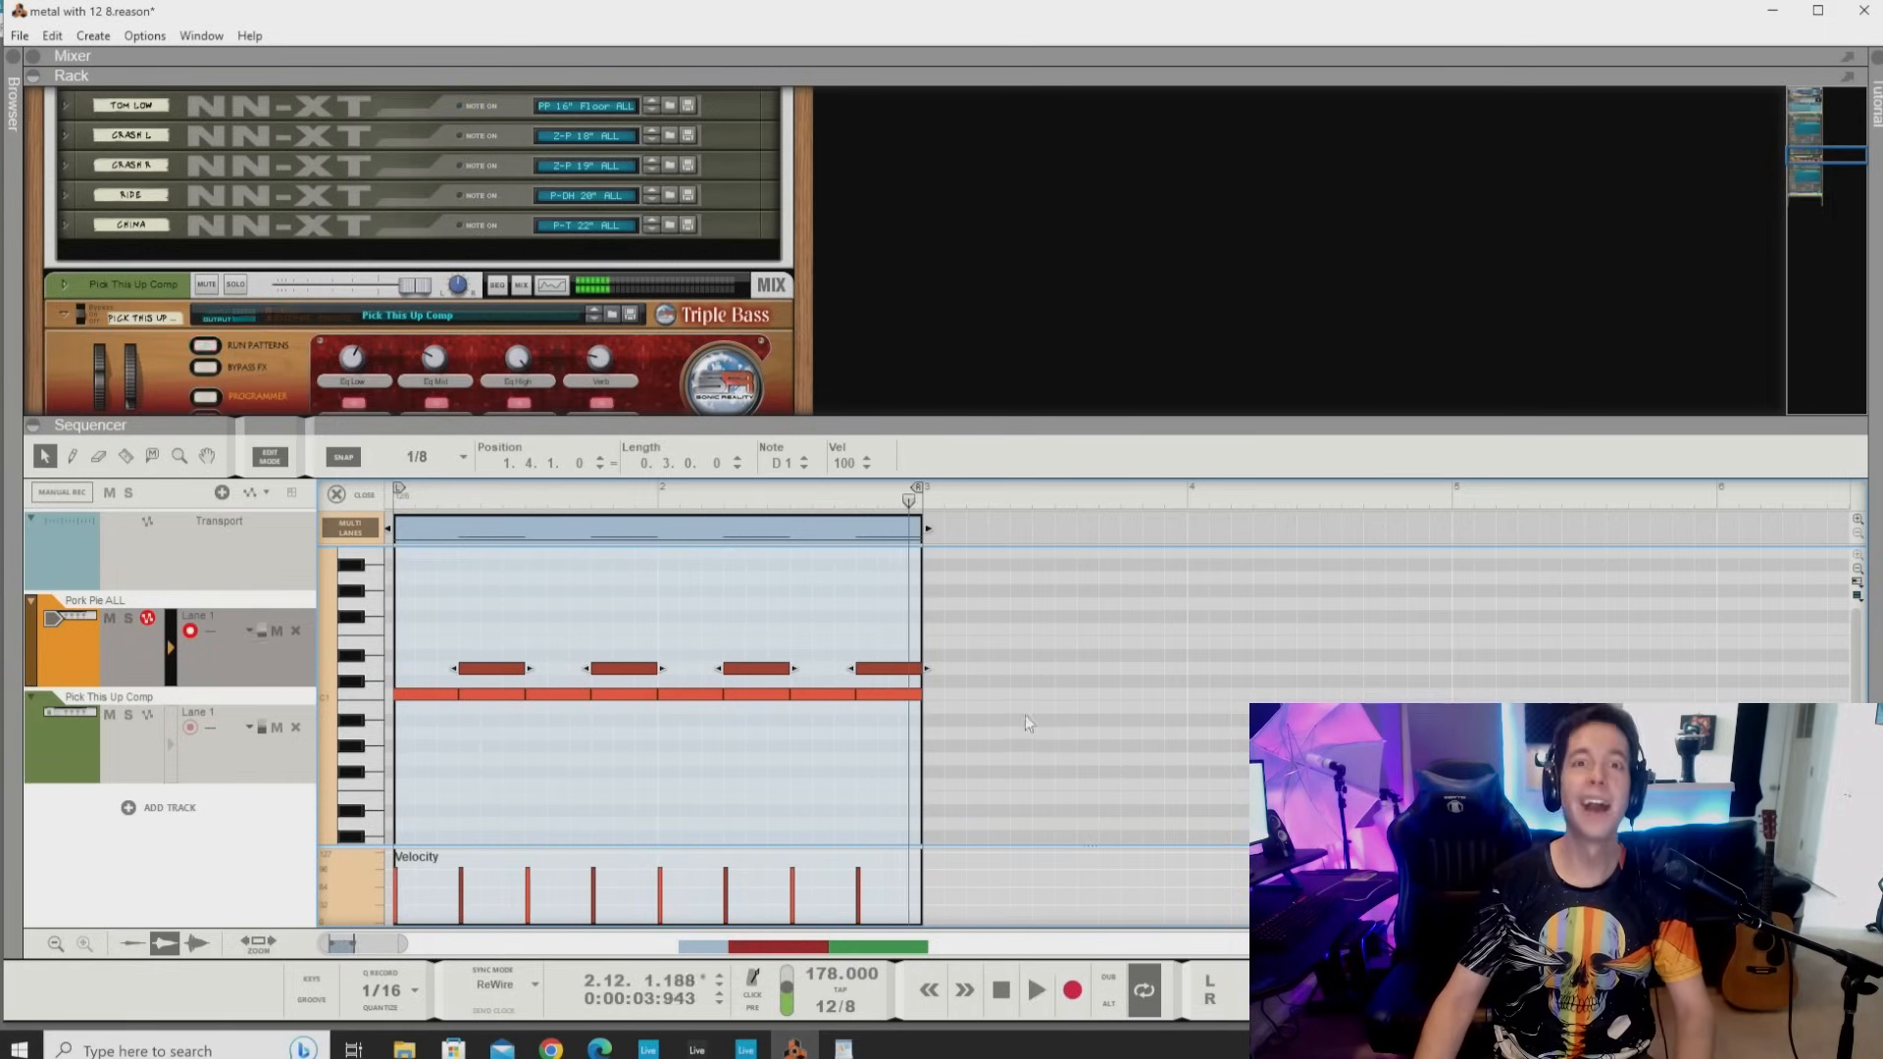
Fill the D1 snare row so that every C1 kick note has a matching snare hit, and deselect the notes.
drag(466, 610, 902, 687)
key(space)
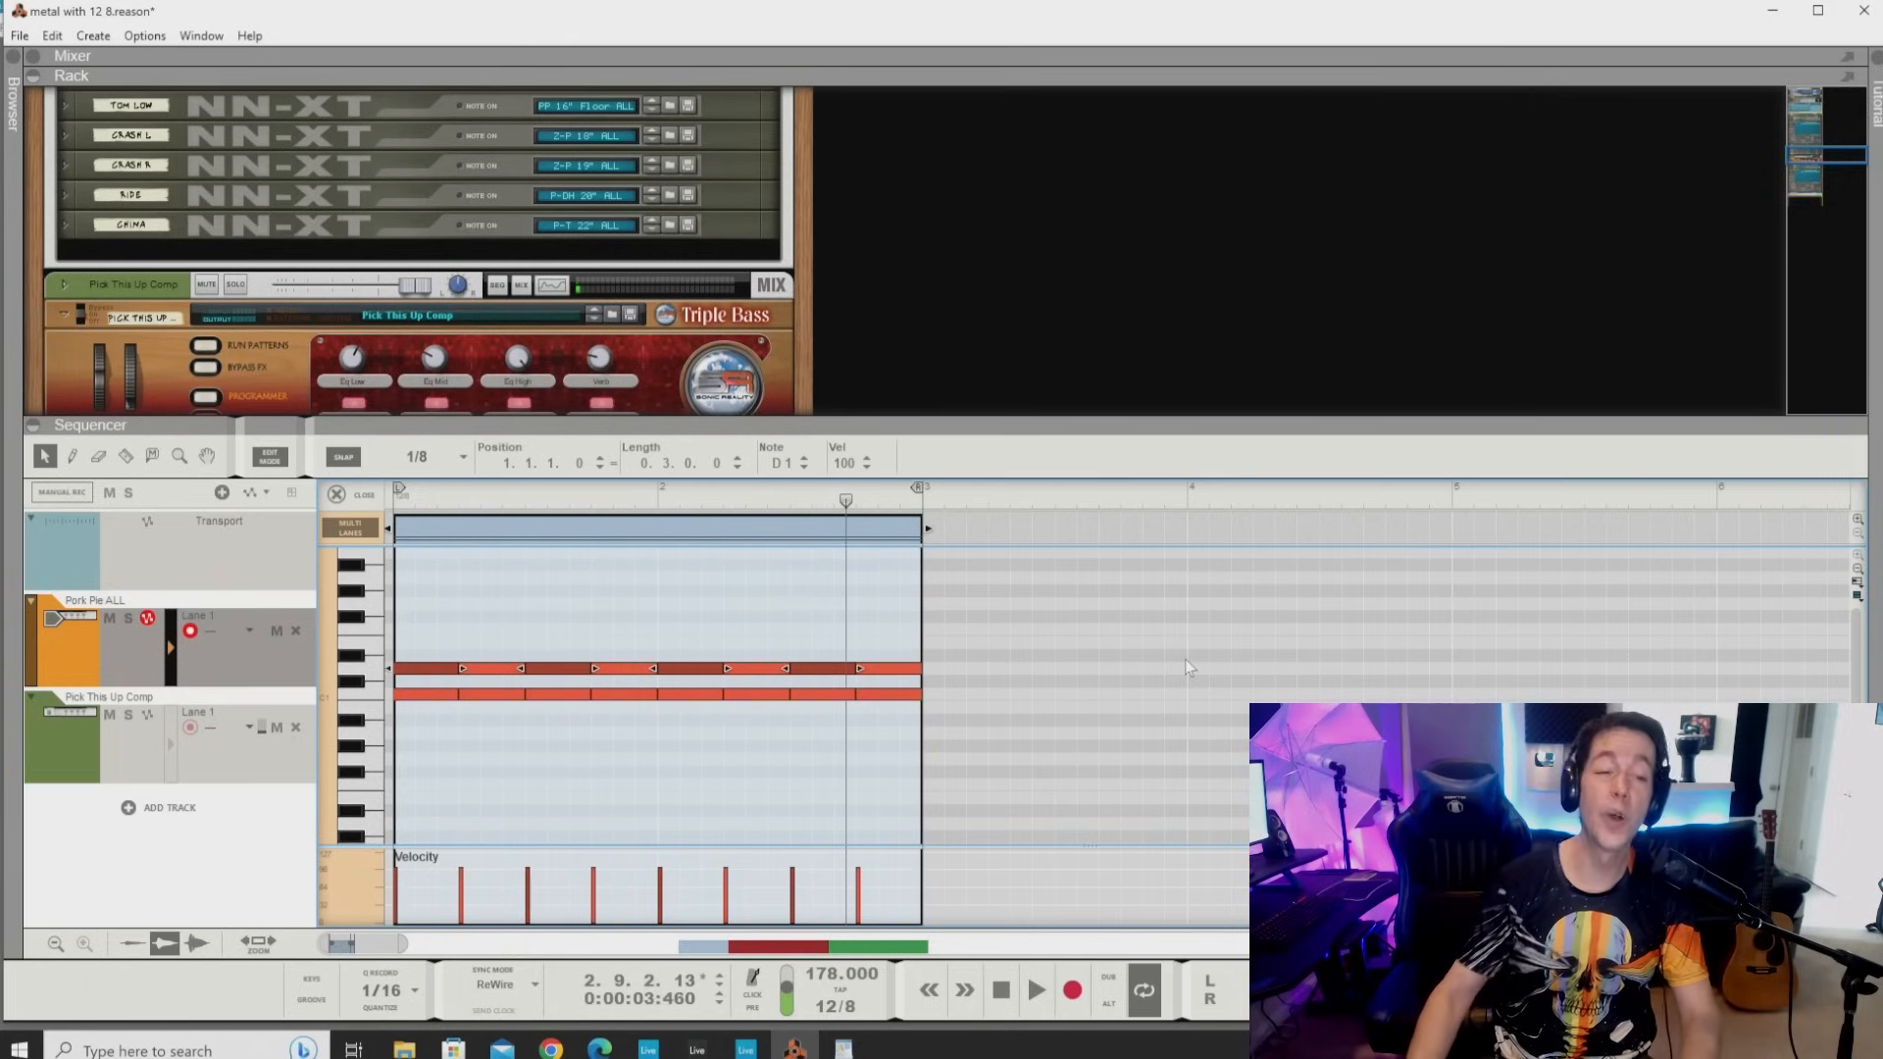
click(639, 780)
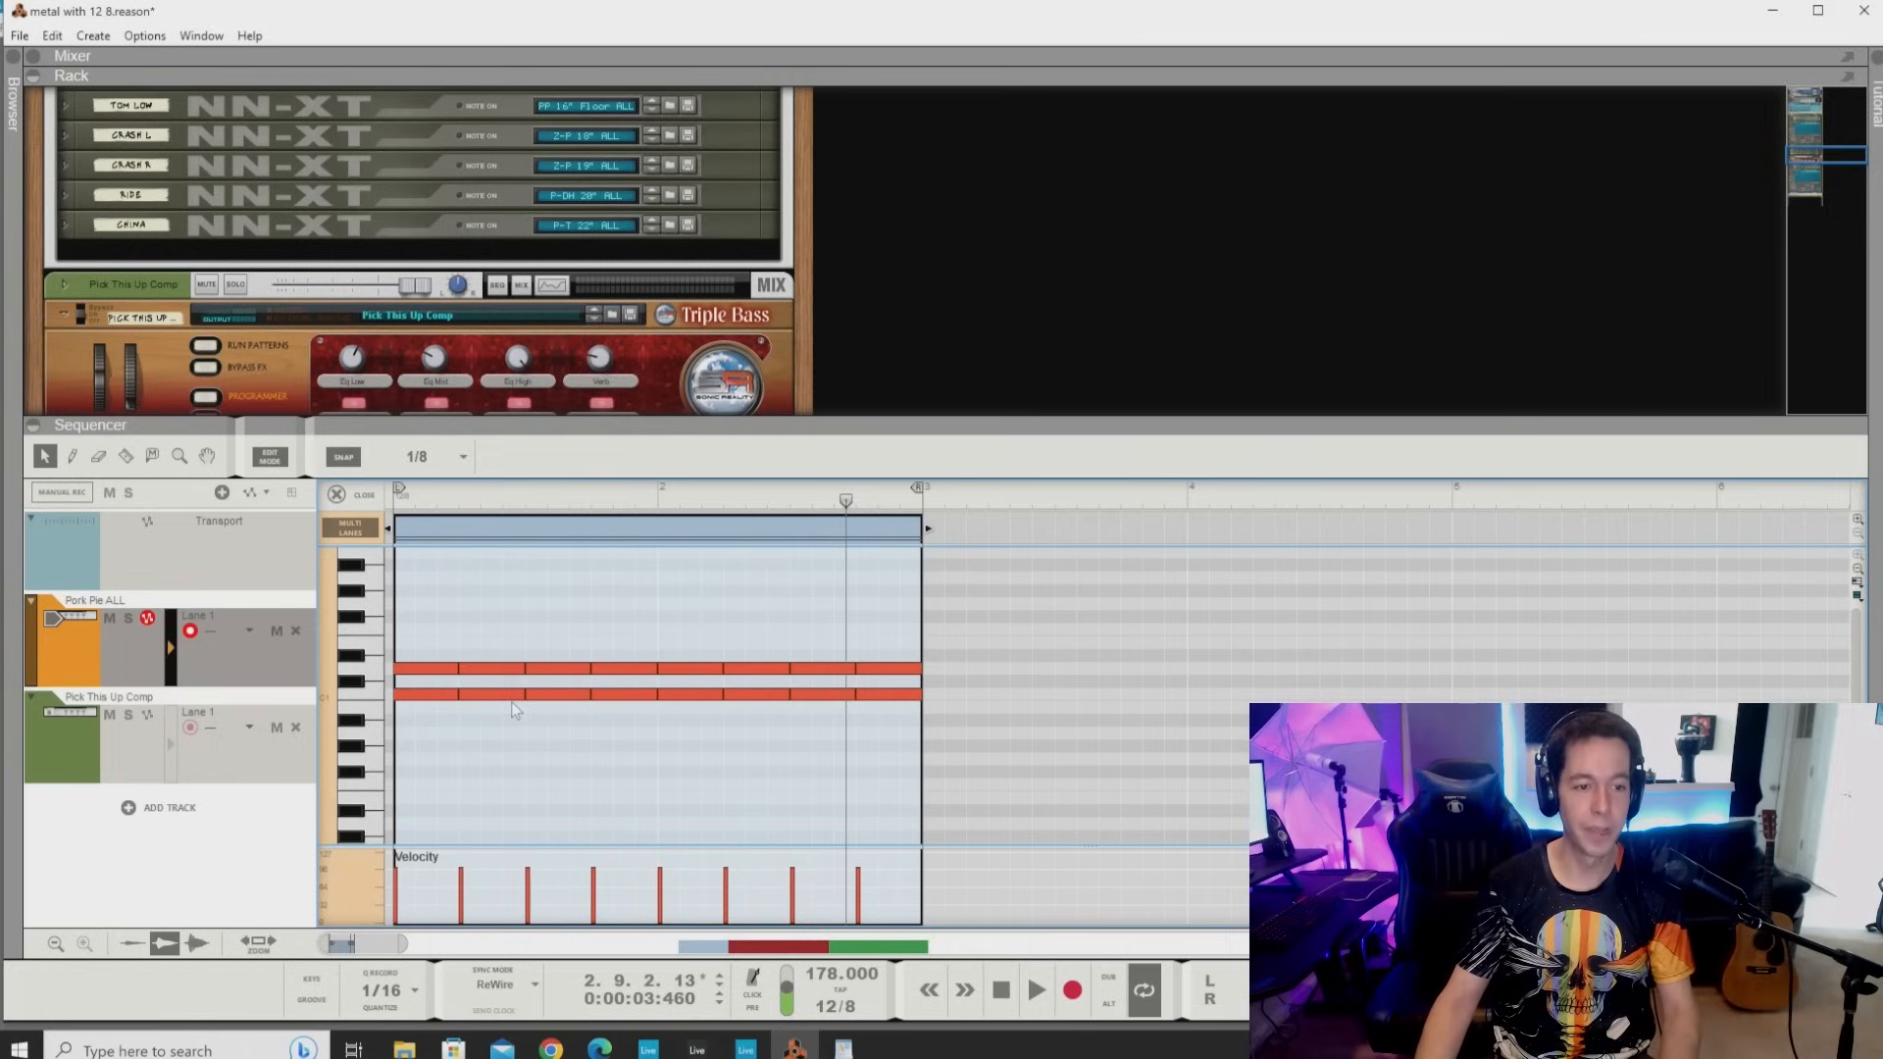
Rework the C1 kick row from the start of bar 1 by shortening notes and adding hits between the beats.
drag(415, 703, 423, 662)
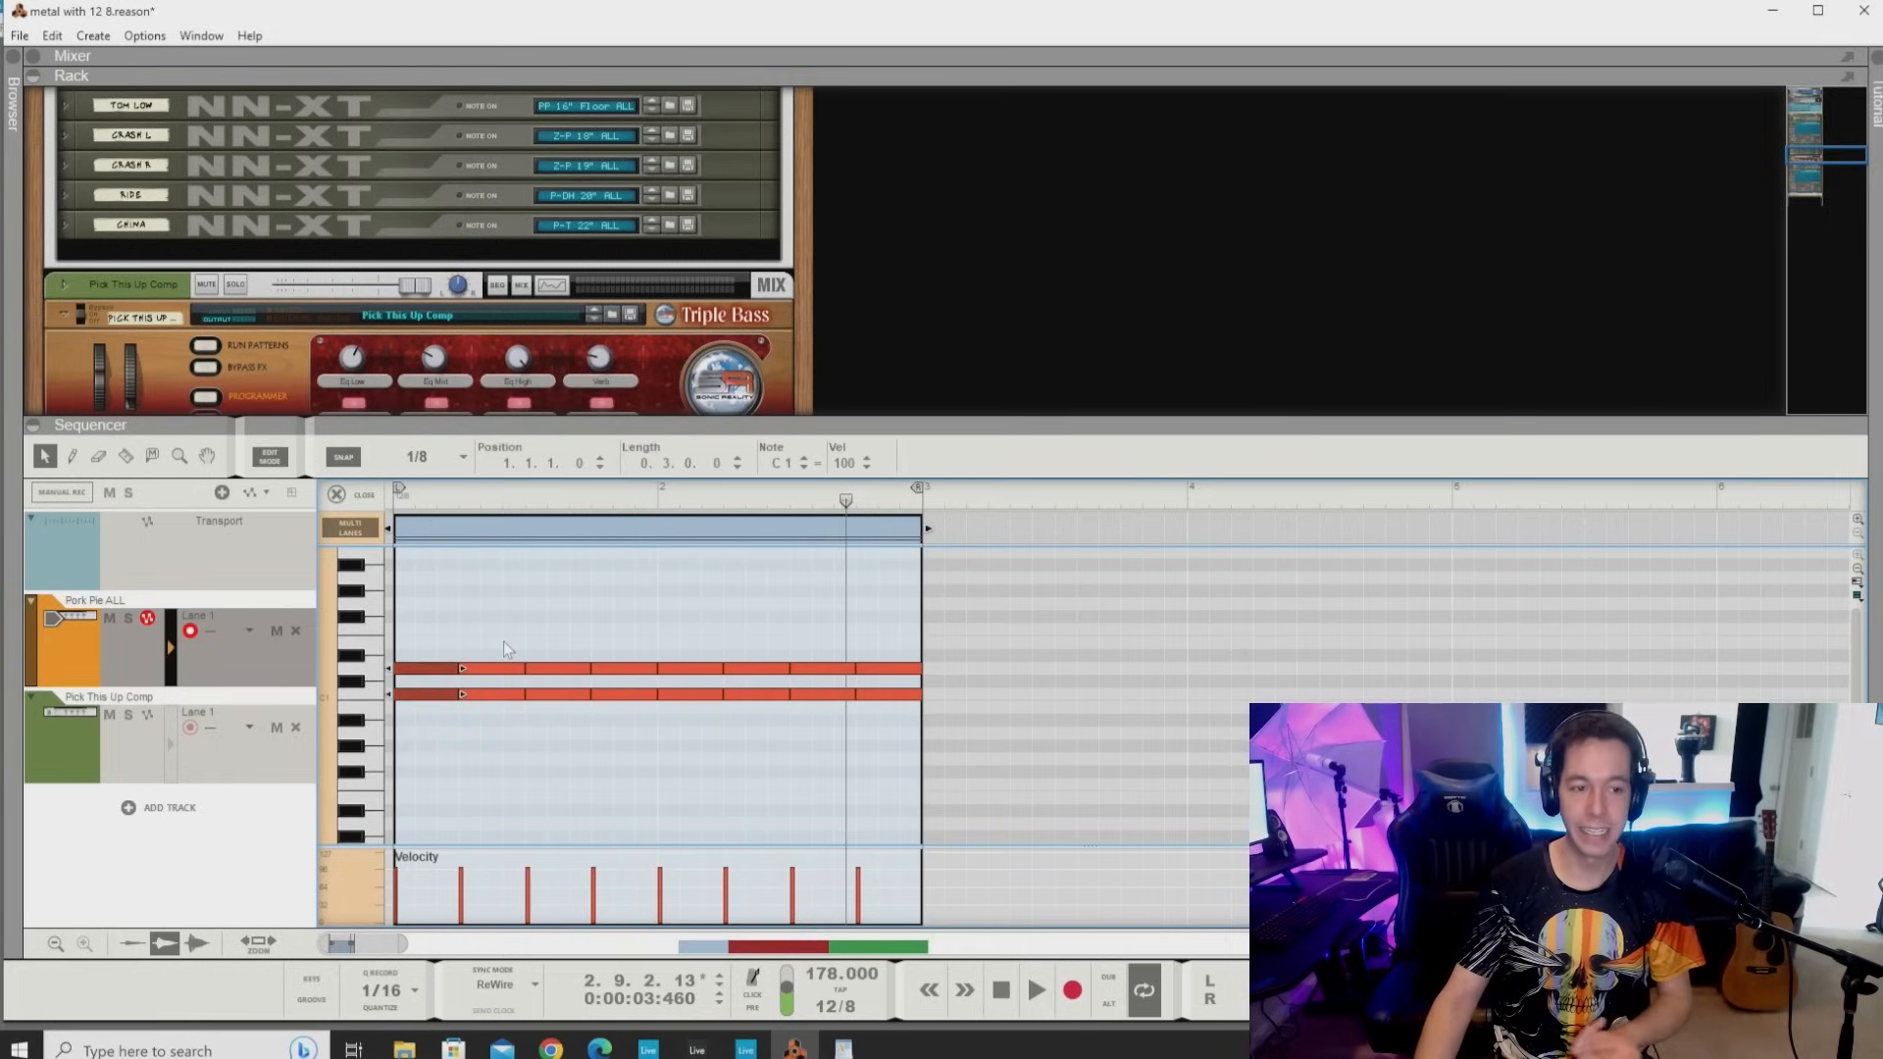
click(499, 637)
click(447, 695)
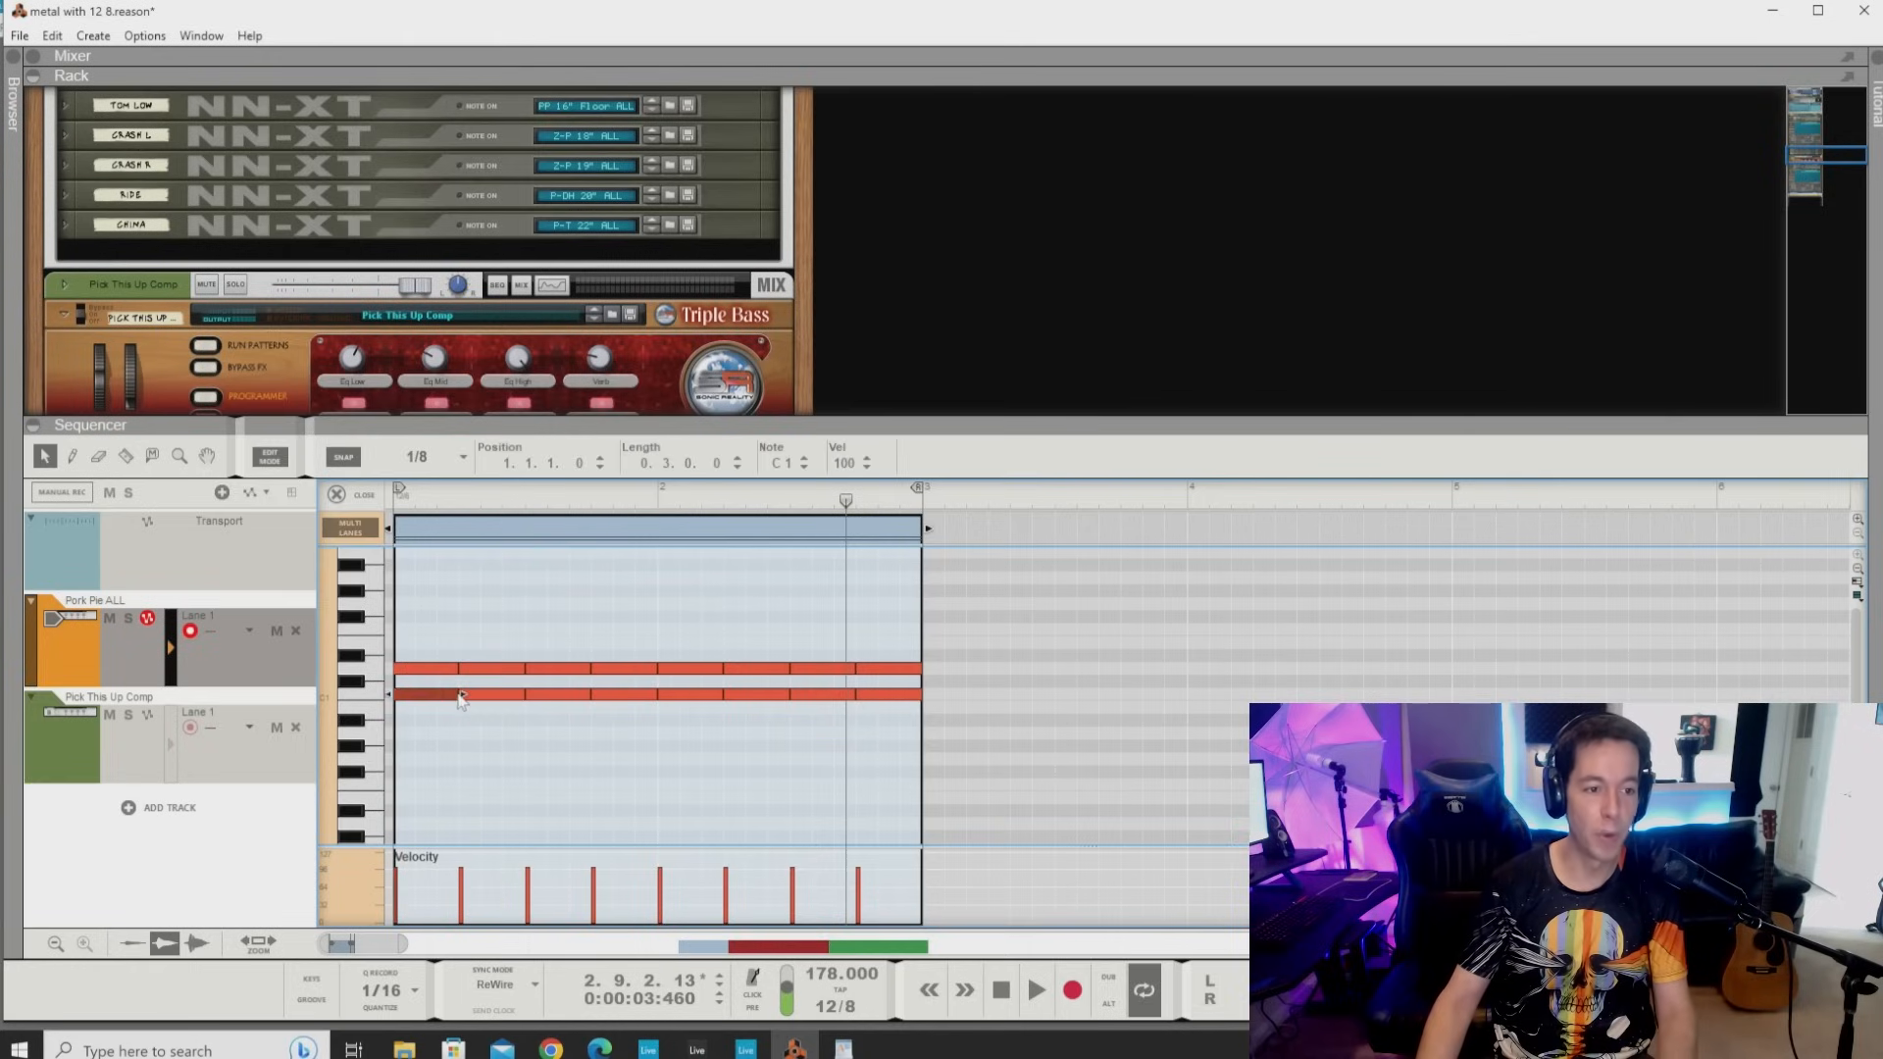
drag(473, 697, 598, 694)
alt+click(512, 695)
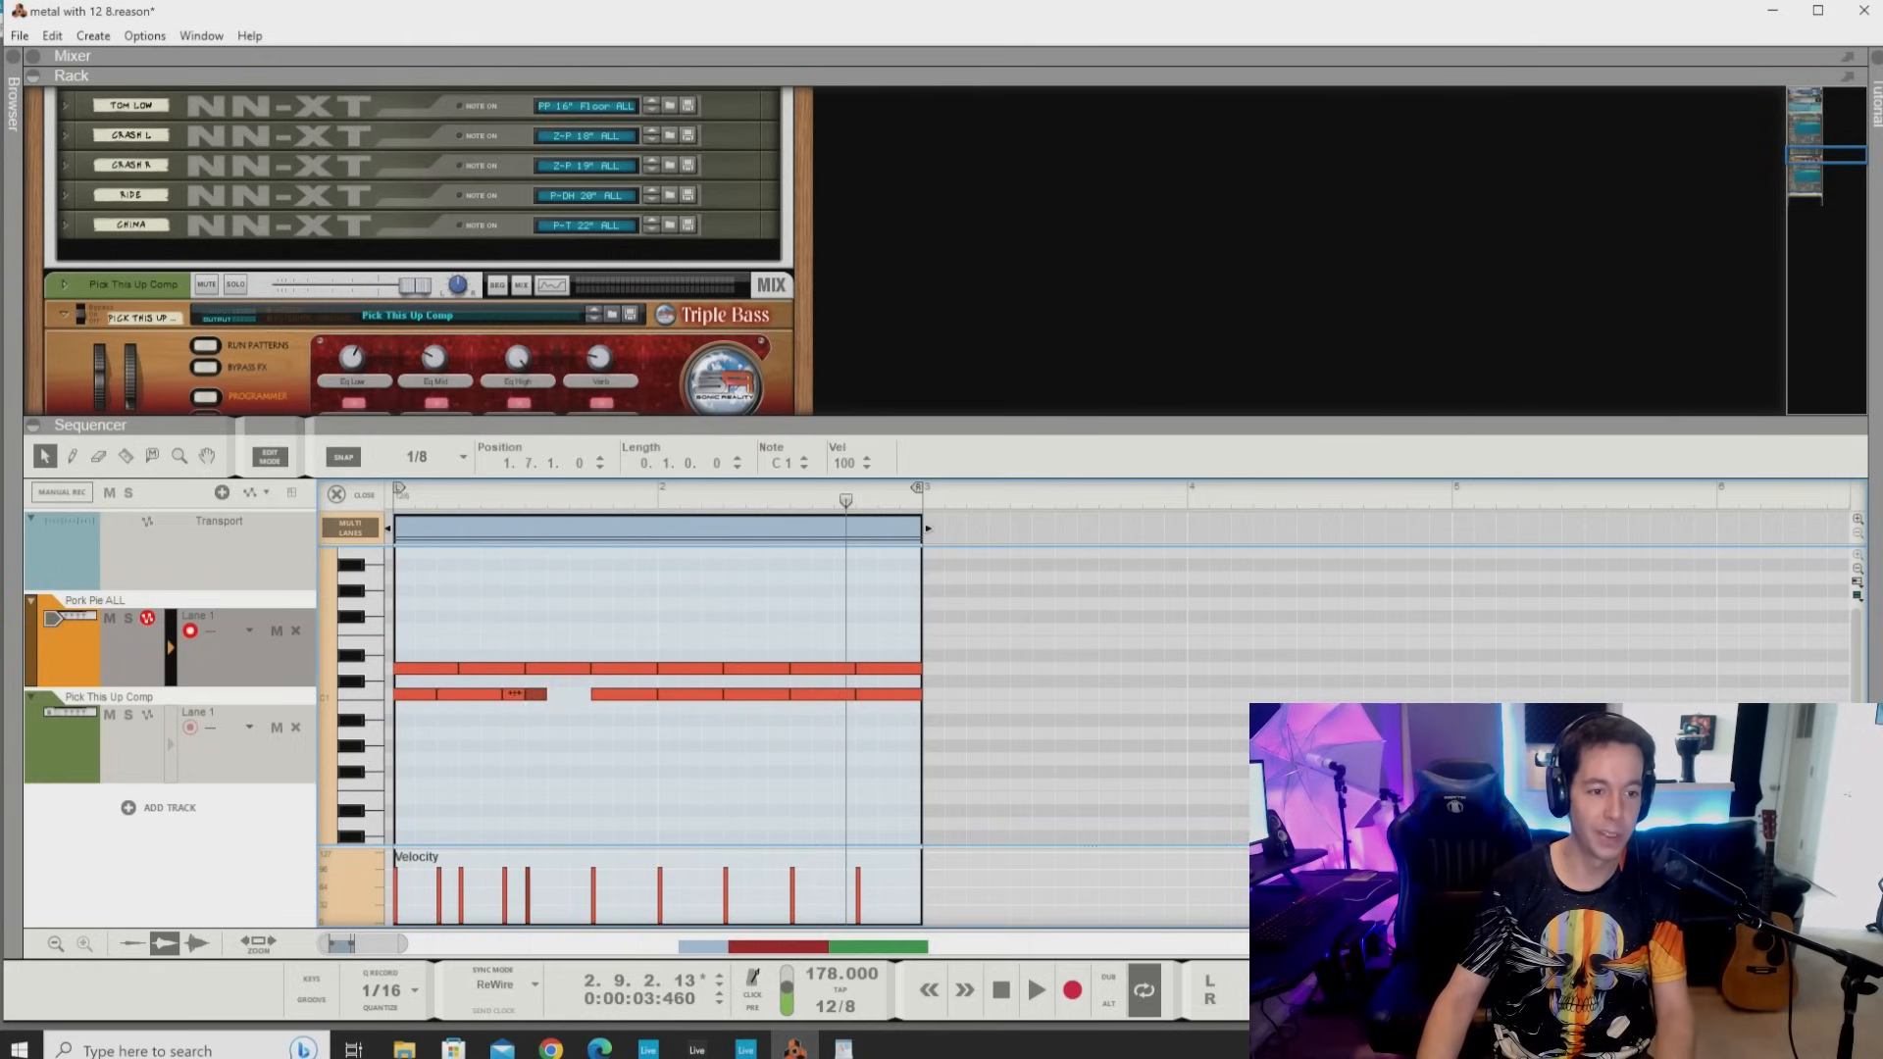
click(546, 698)
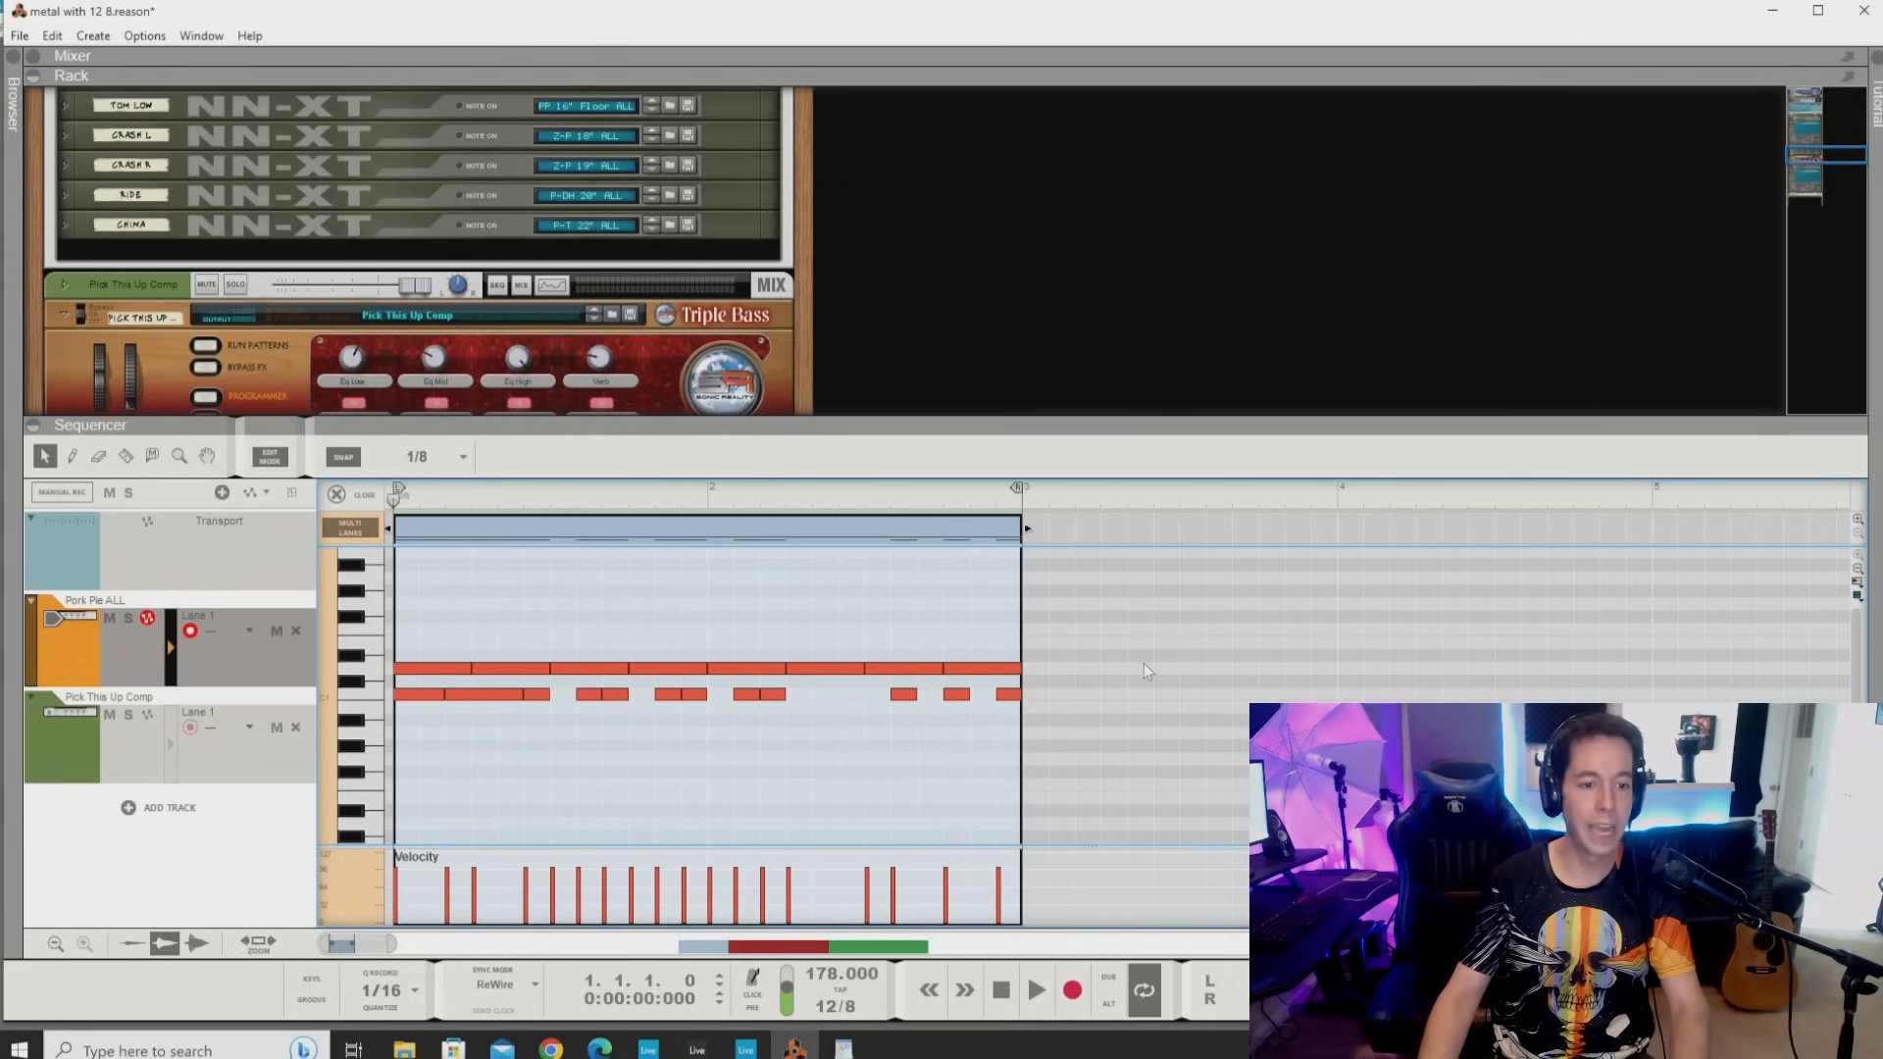
Play the reworked C1 kick pattern with a D1 snare on every beat in a loop.
key(space)
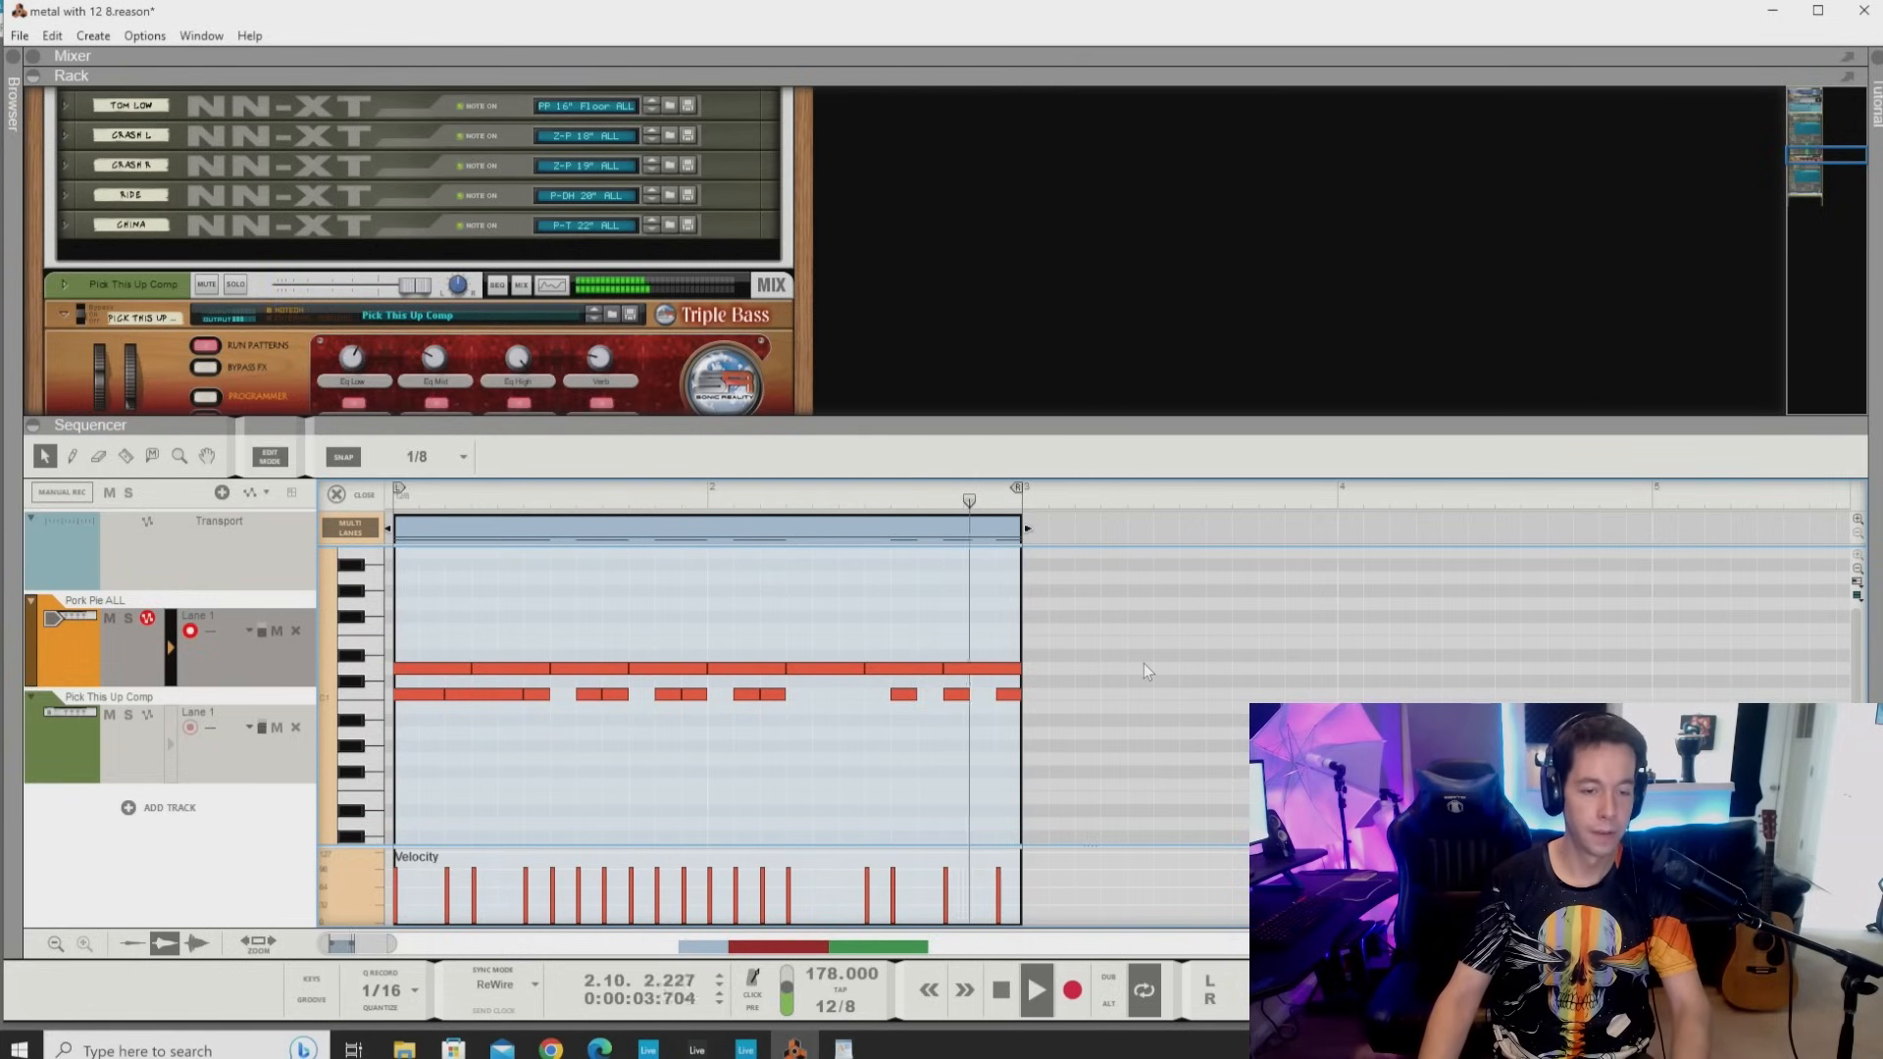
scroll(1144, 671, up, 2)
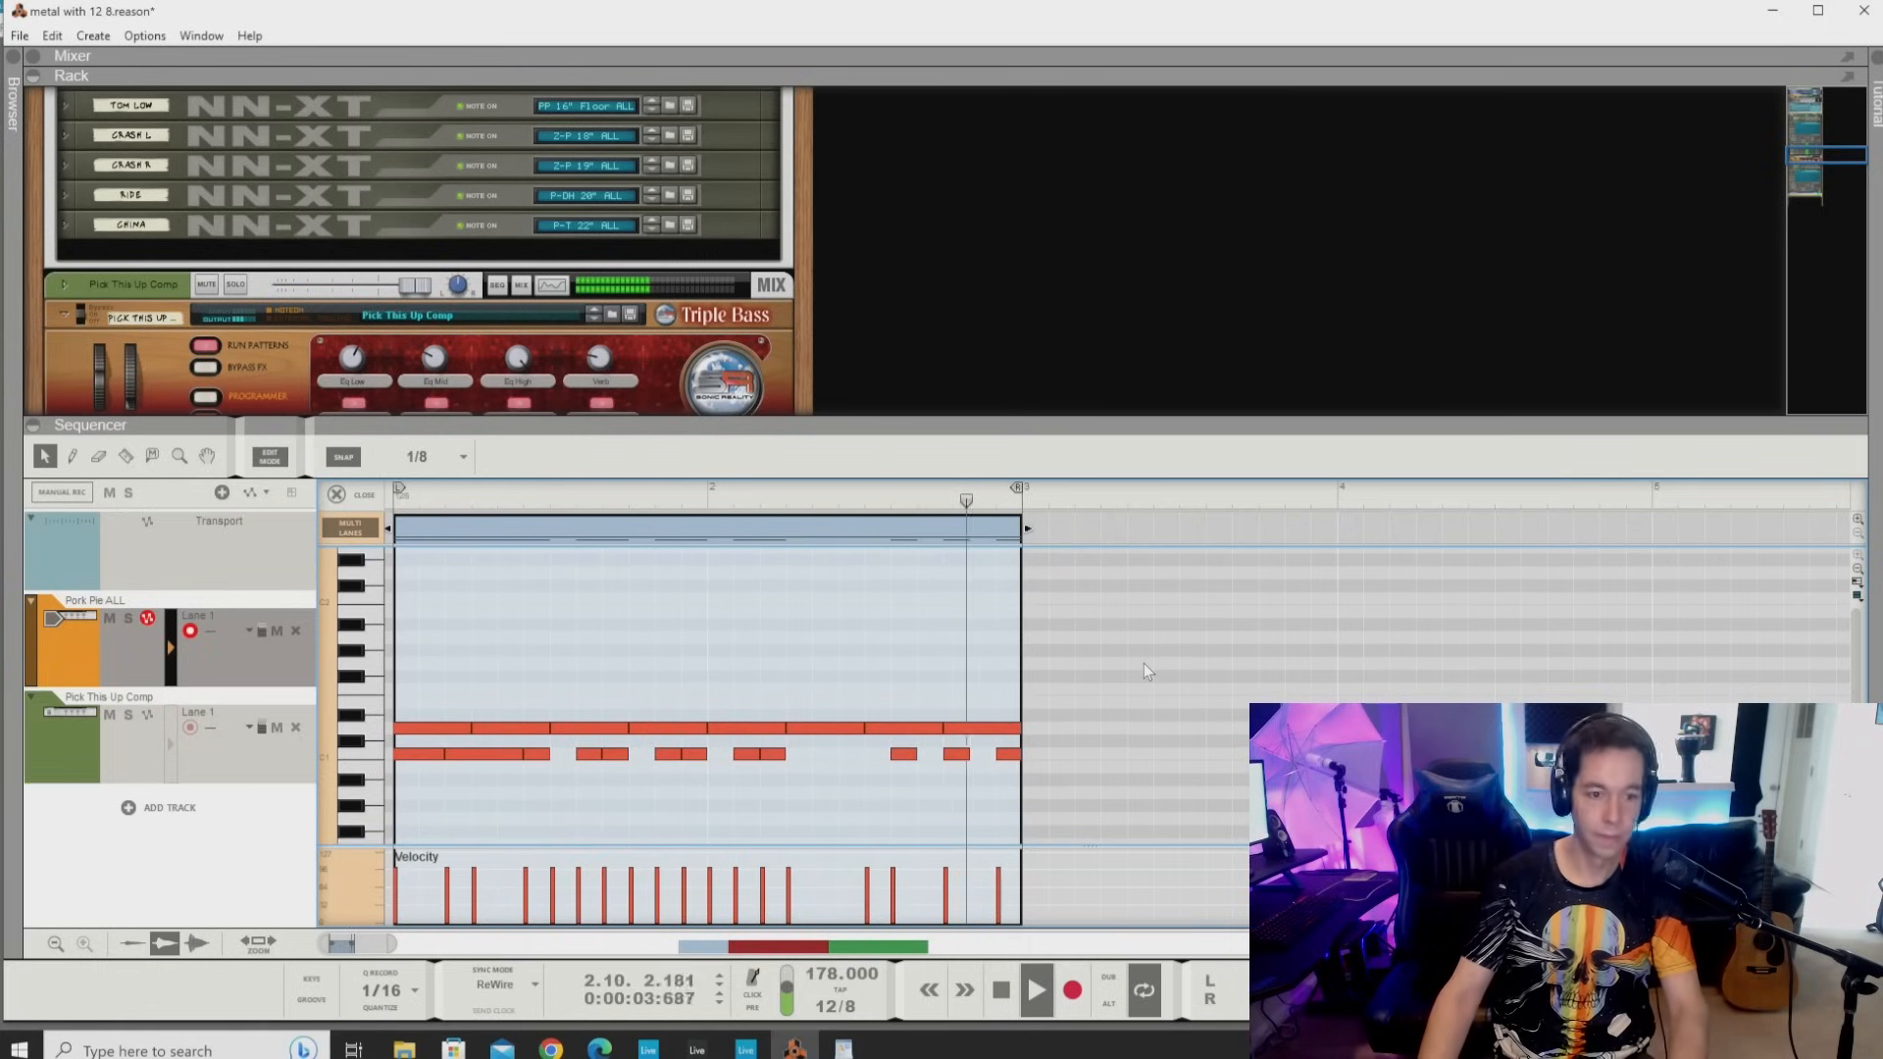
key(space)
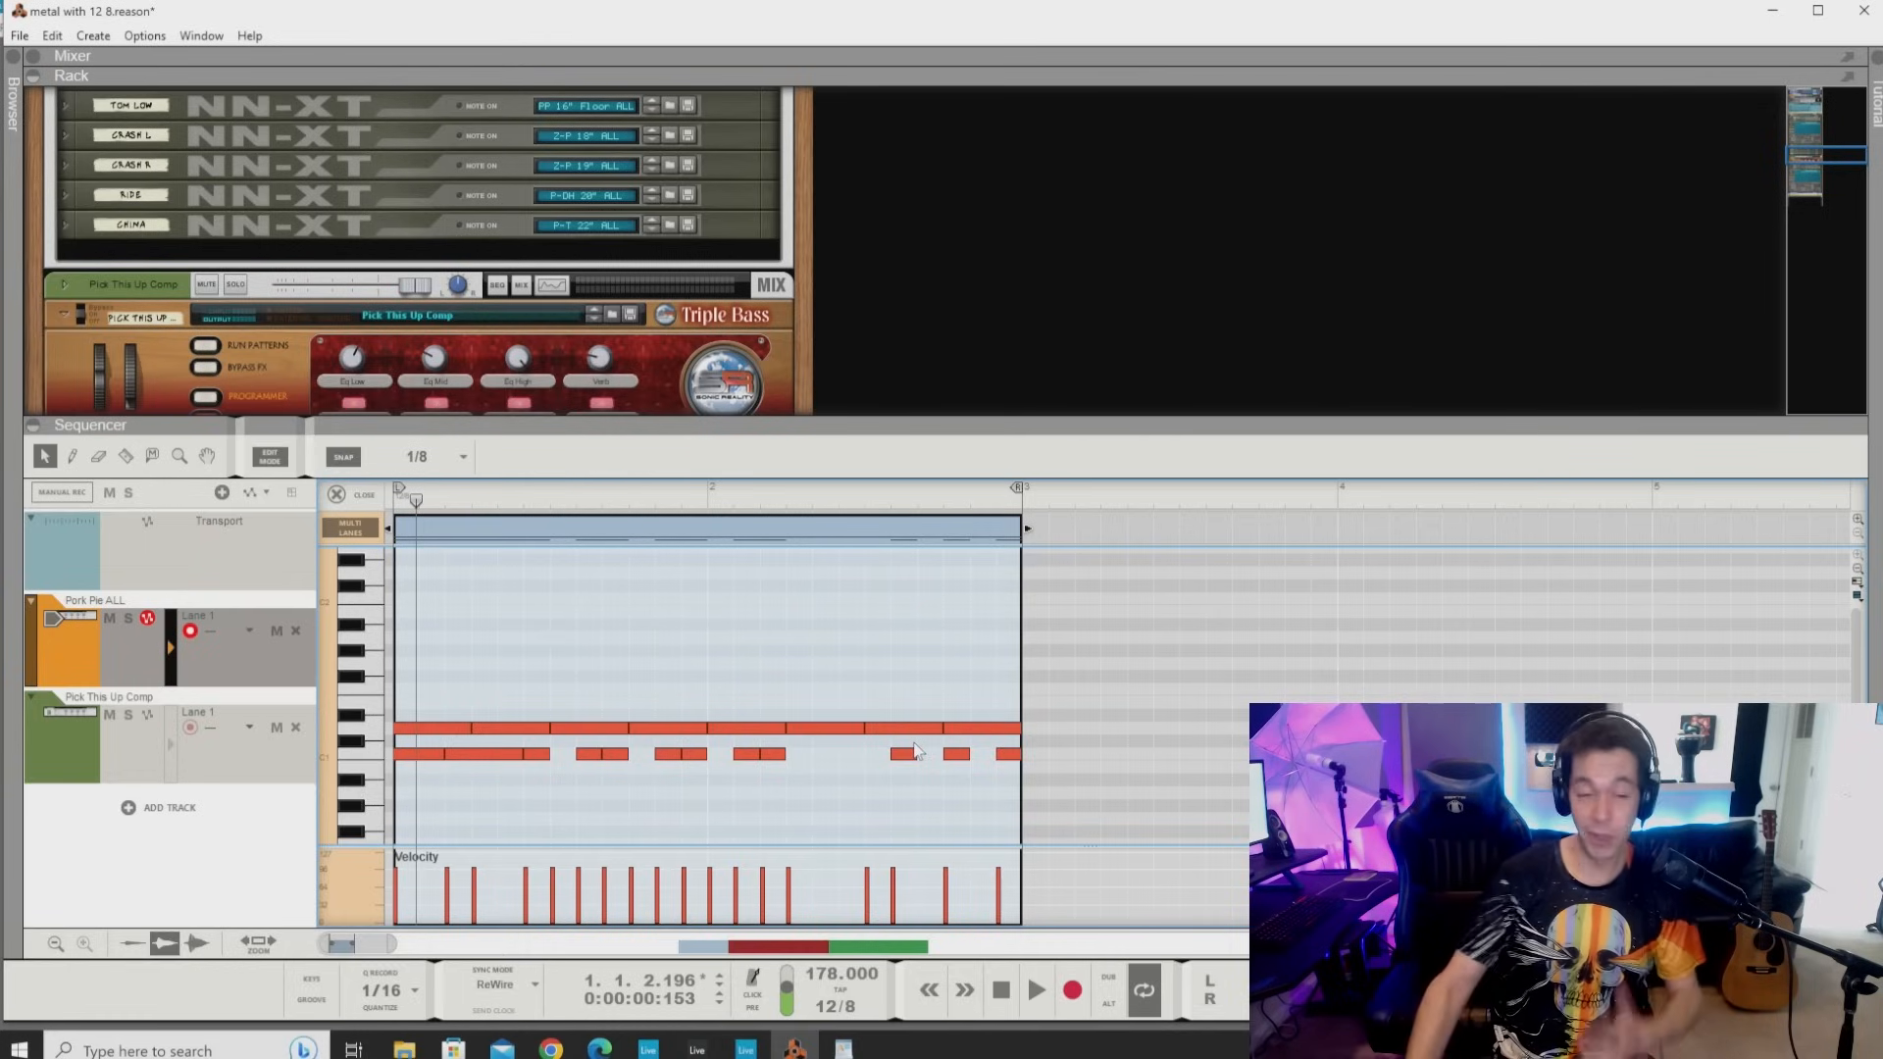
scroll(781, 692, down, 6)
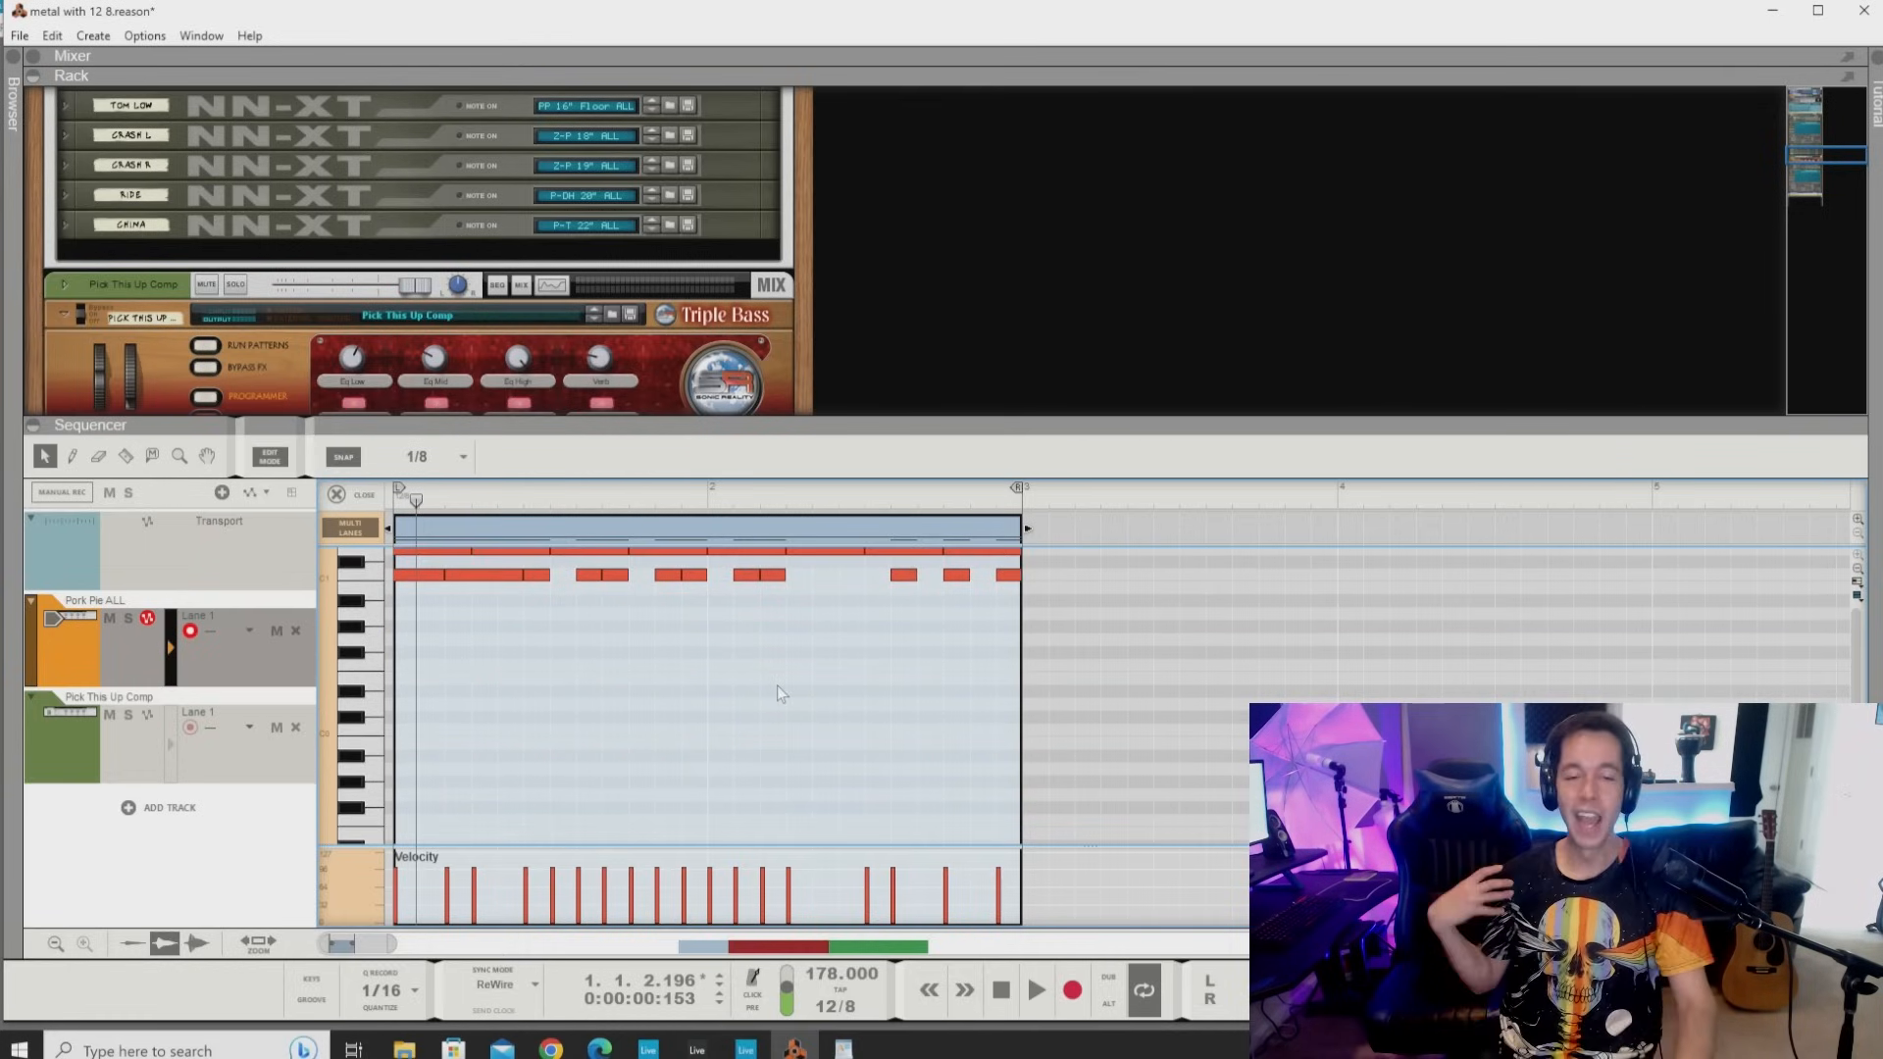
scroll(778, 690, up, 4)
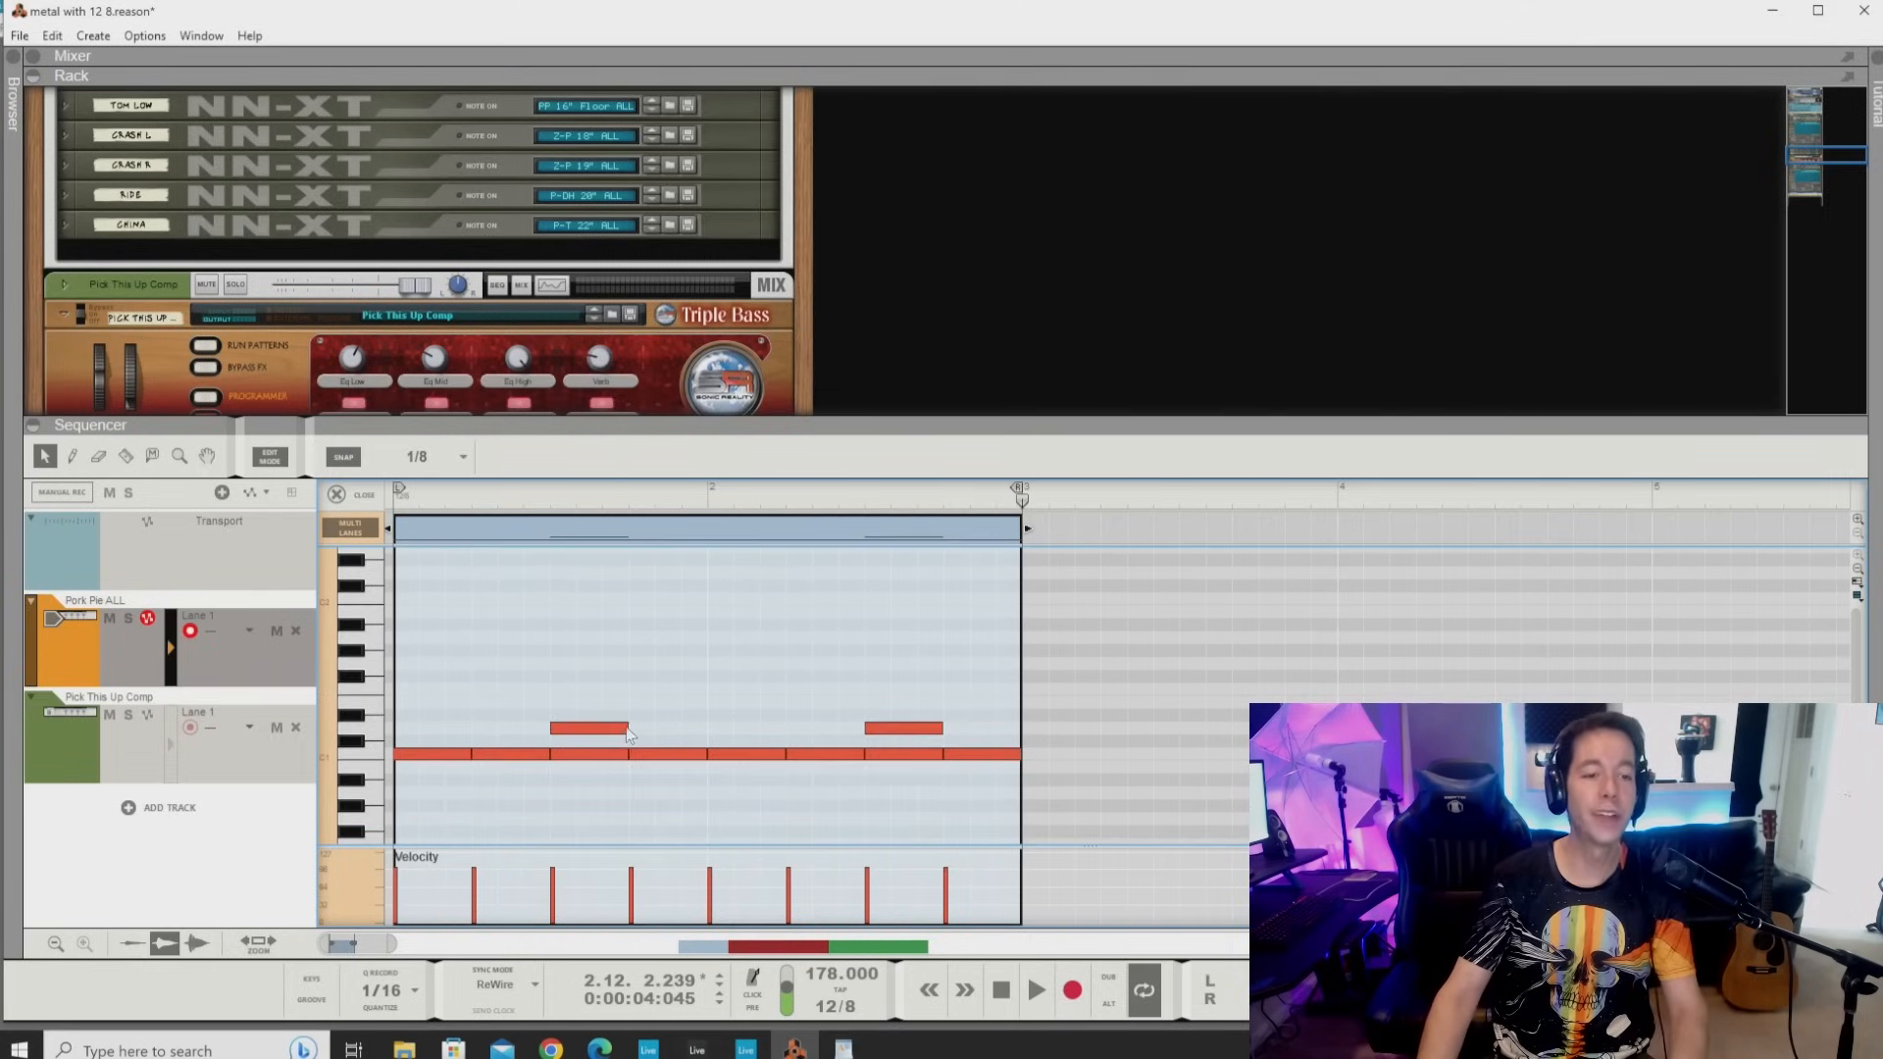
Play the beat with D1 snares only on the third beat of each bar, from the start of bar 1.
click(592, 756)
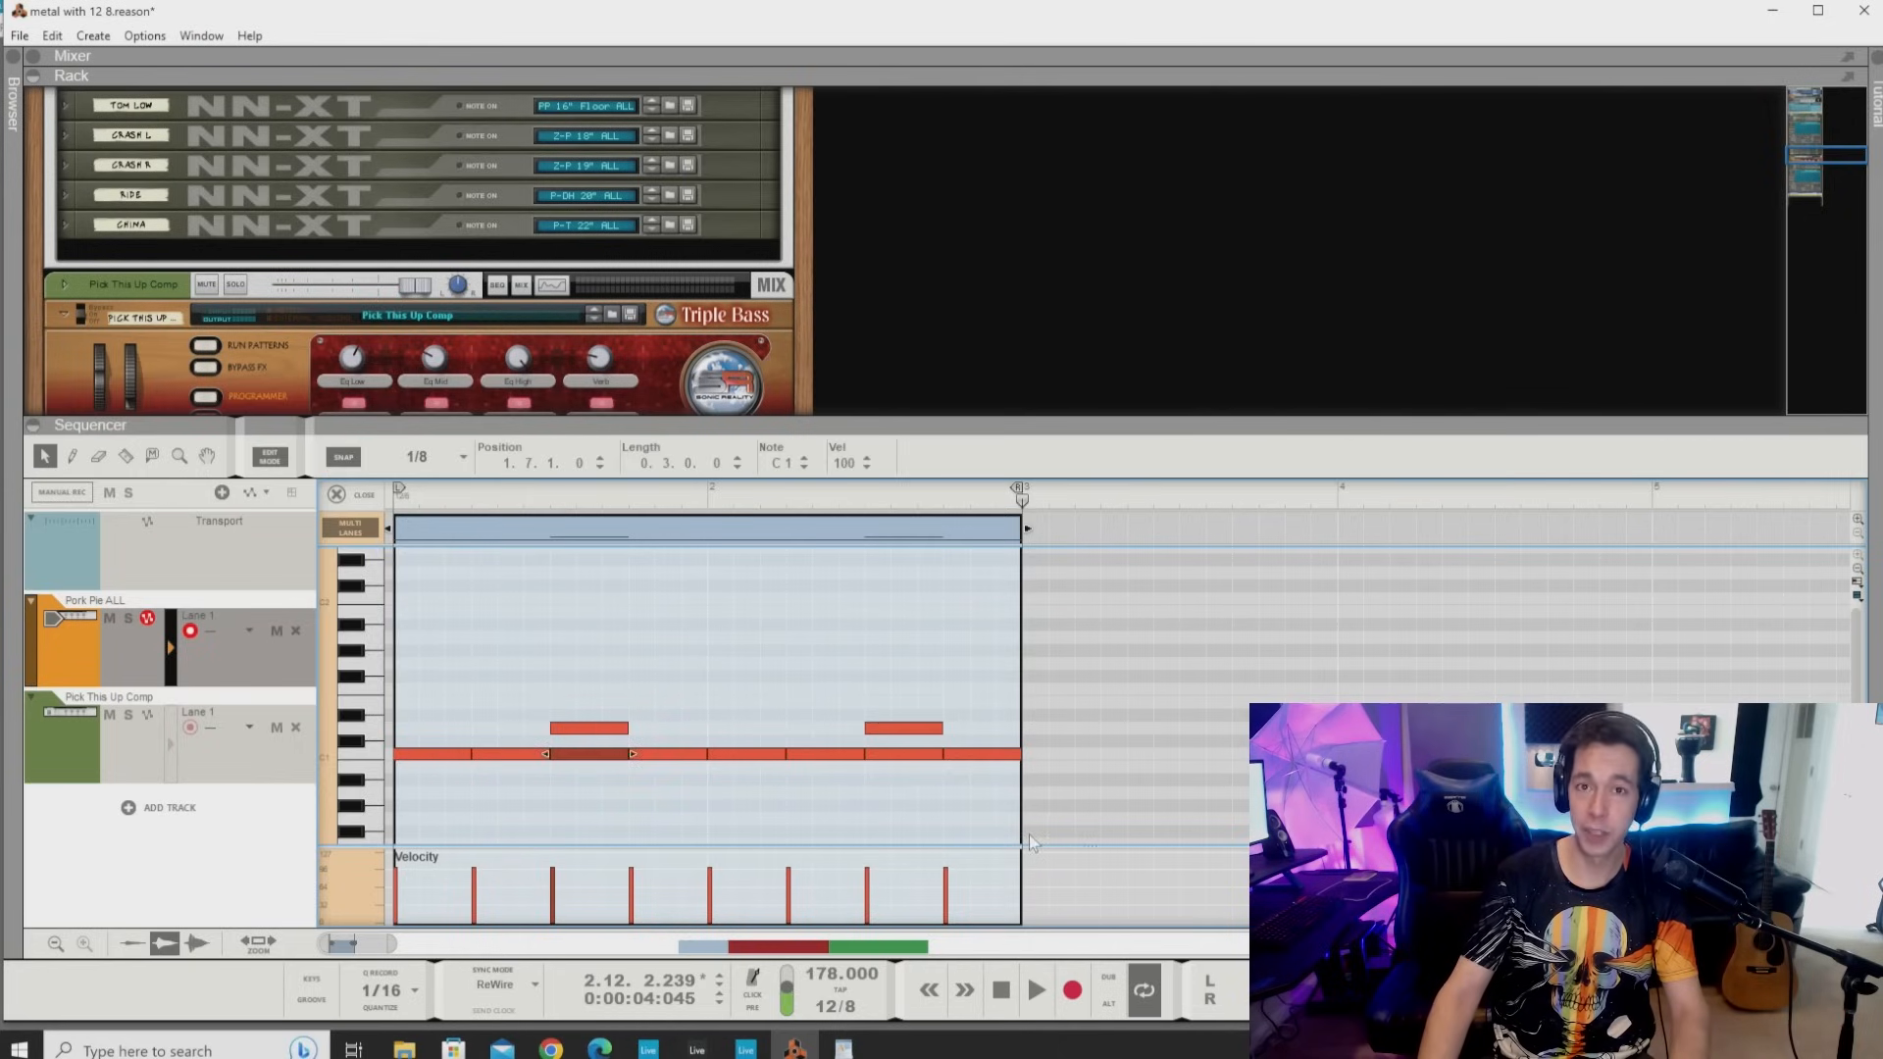
click(398, 501)
key(space)
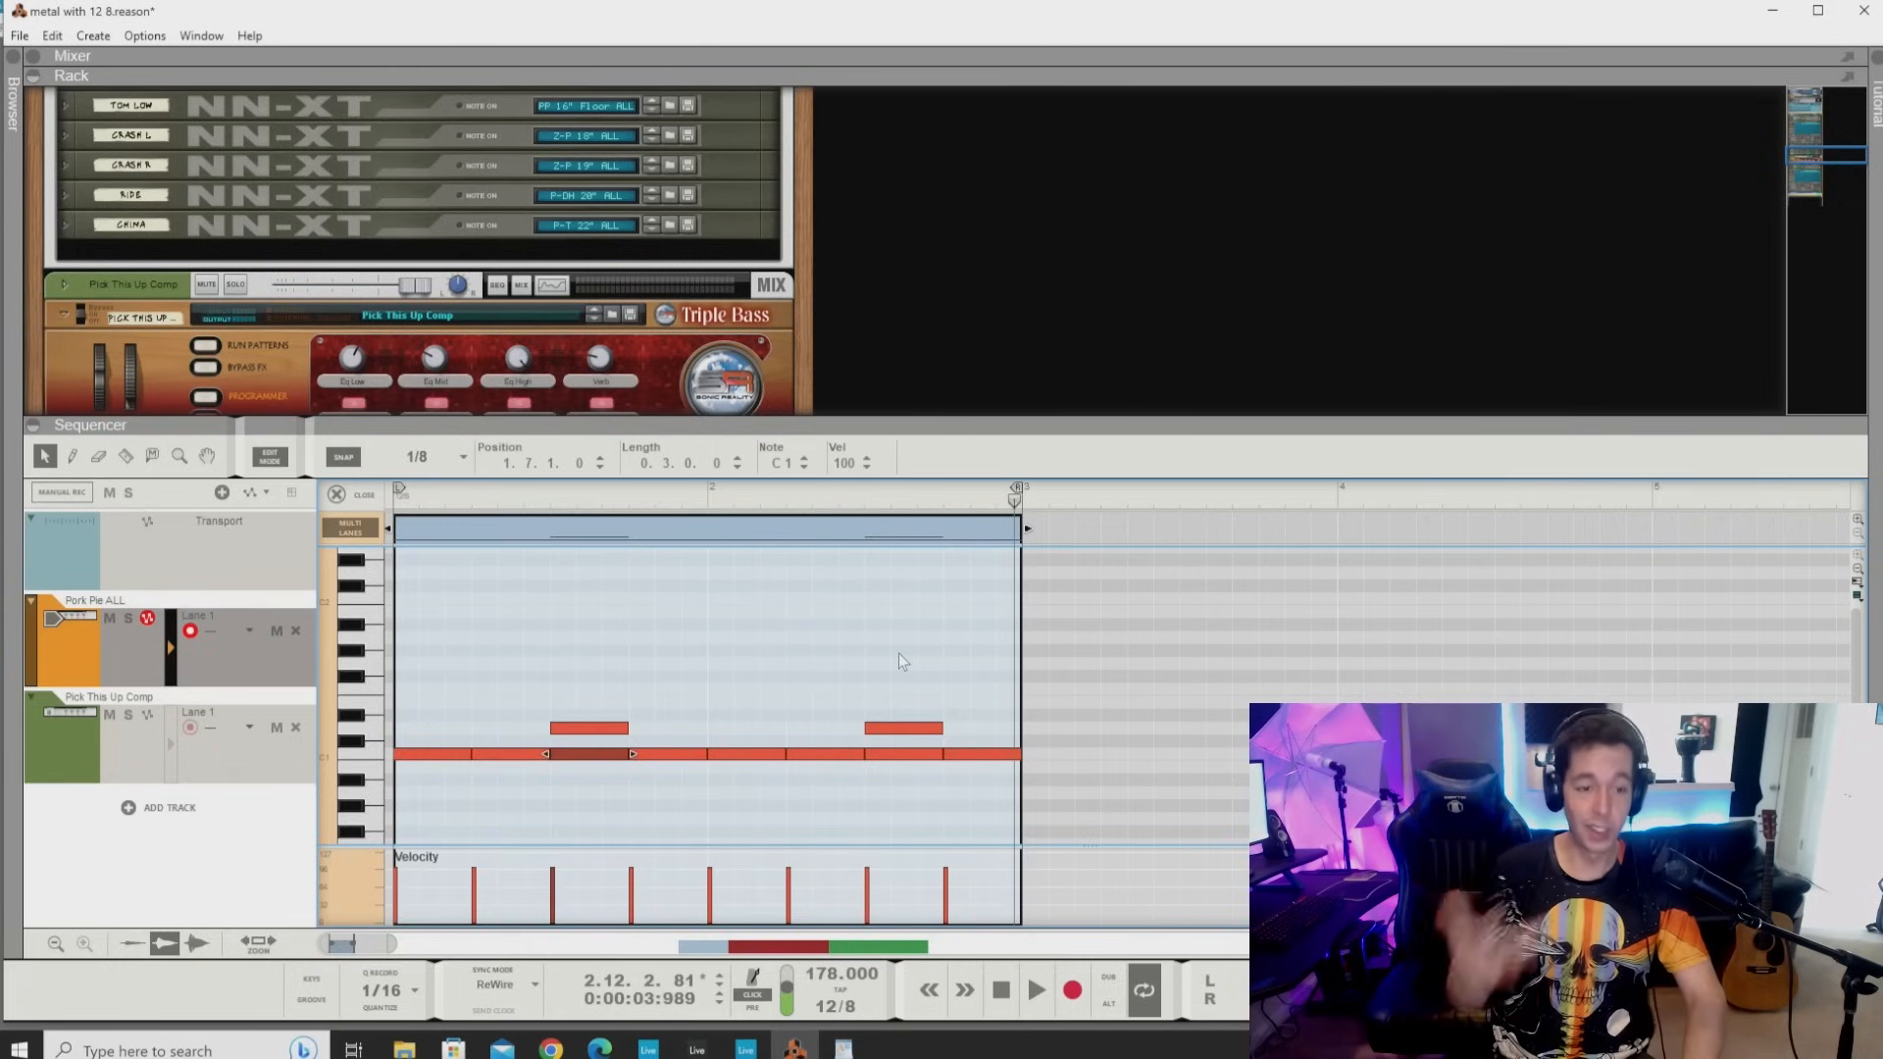
Draw three consecutive 1/8 hi-hat notes on F#1 at the start of bar 1.
click(874, 663)
key(w)
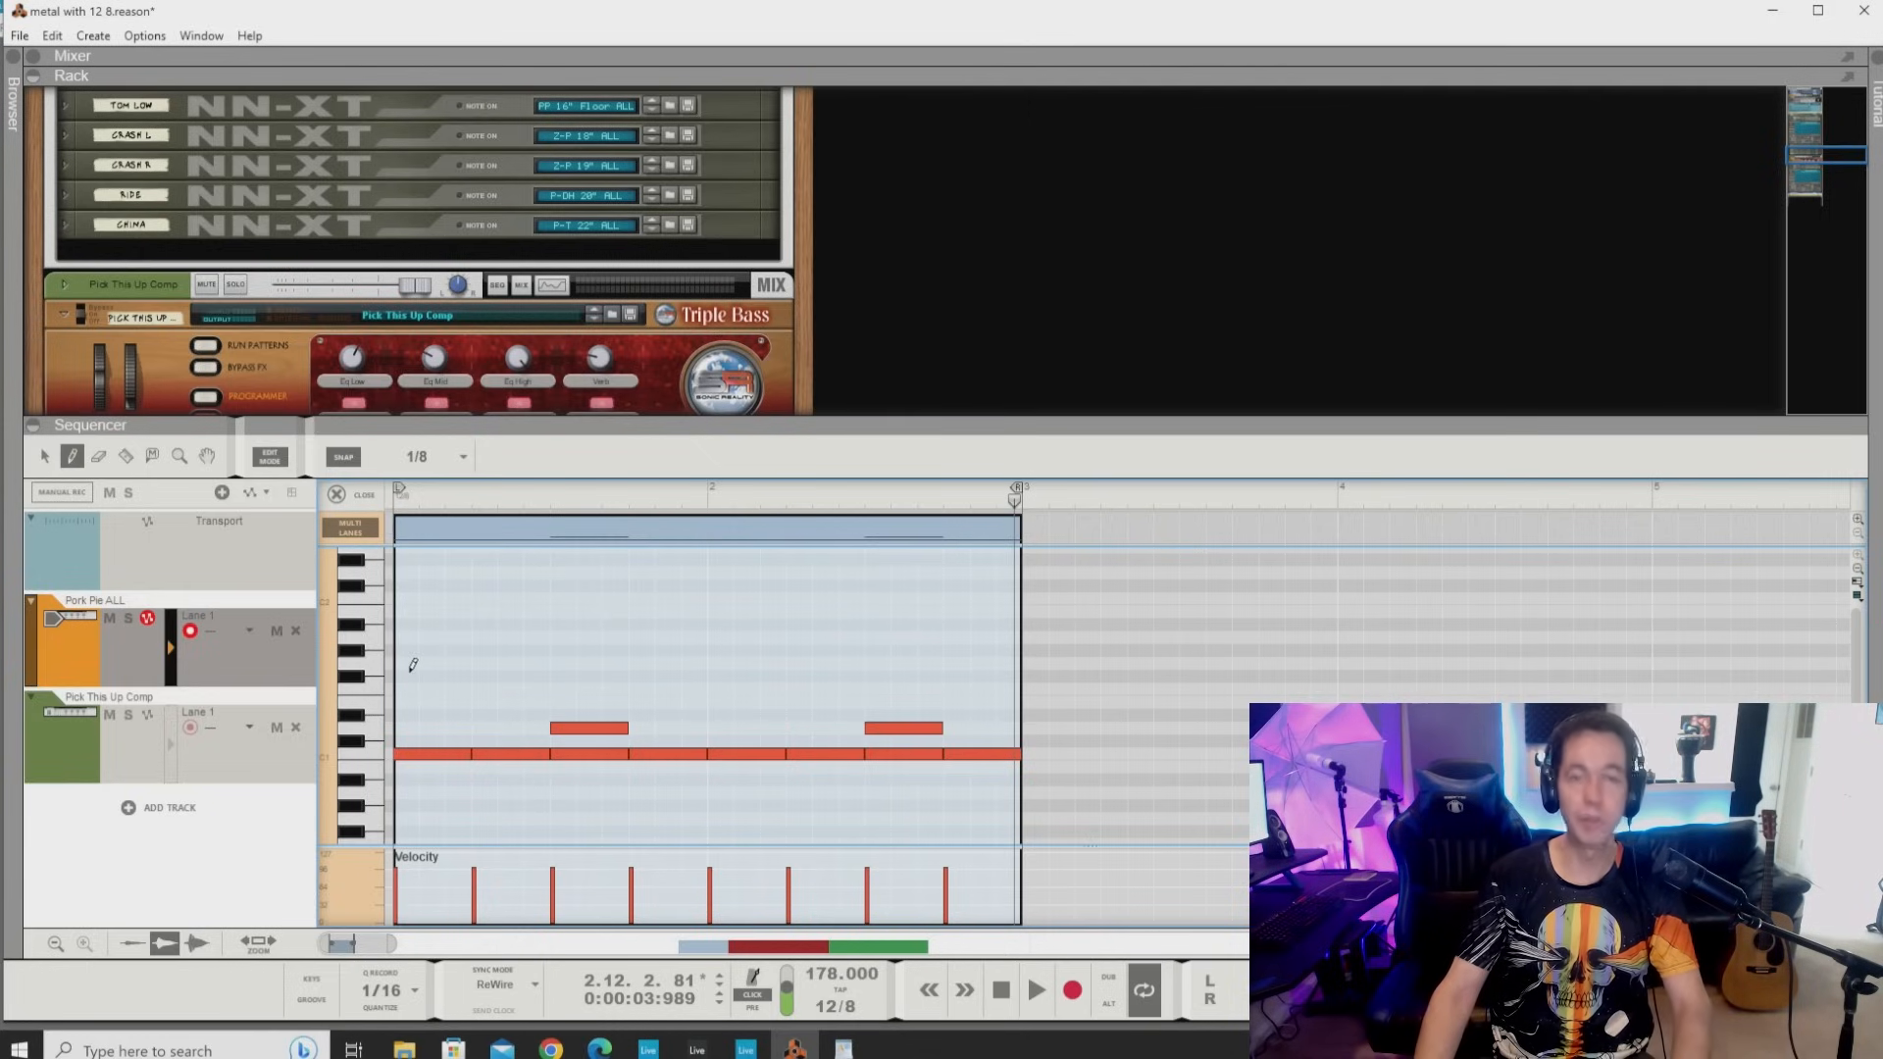
click(406, 676)
click(432, 676)
click(457, 676)
key(q)
Duplicate the three F#1 hi-hat notes seven times to fill both bars, and deselect them.
mouse_move(413, 645)
mouse_down()
mouse_move(457, 721)
mouse_move(481, 698)
mouse_up()
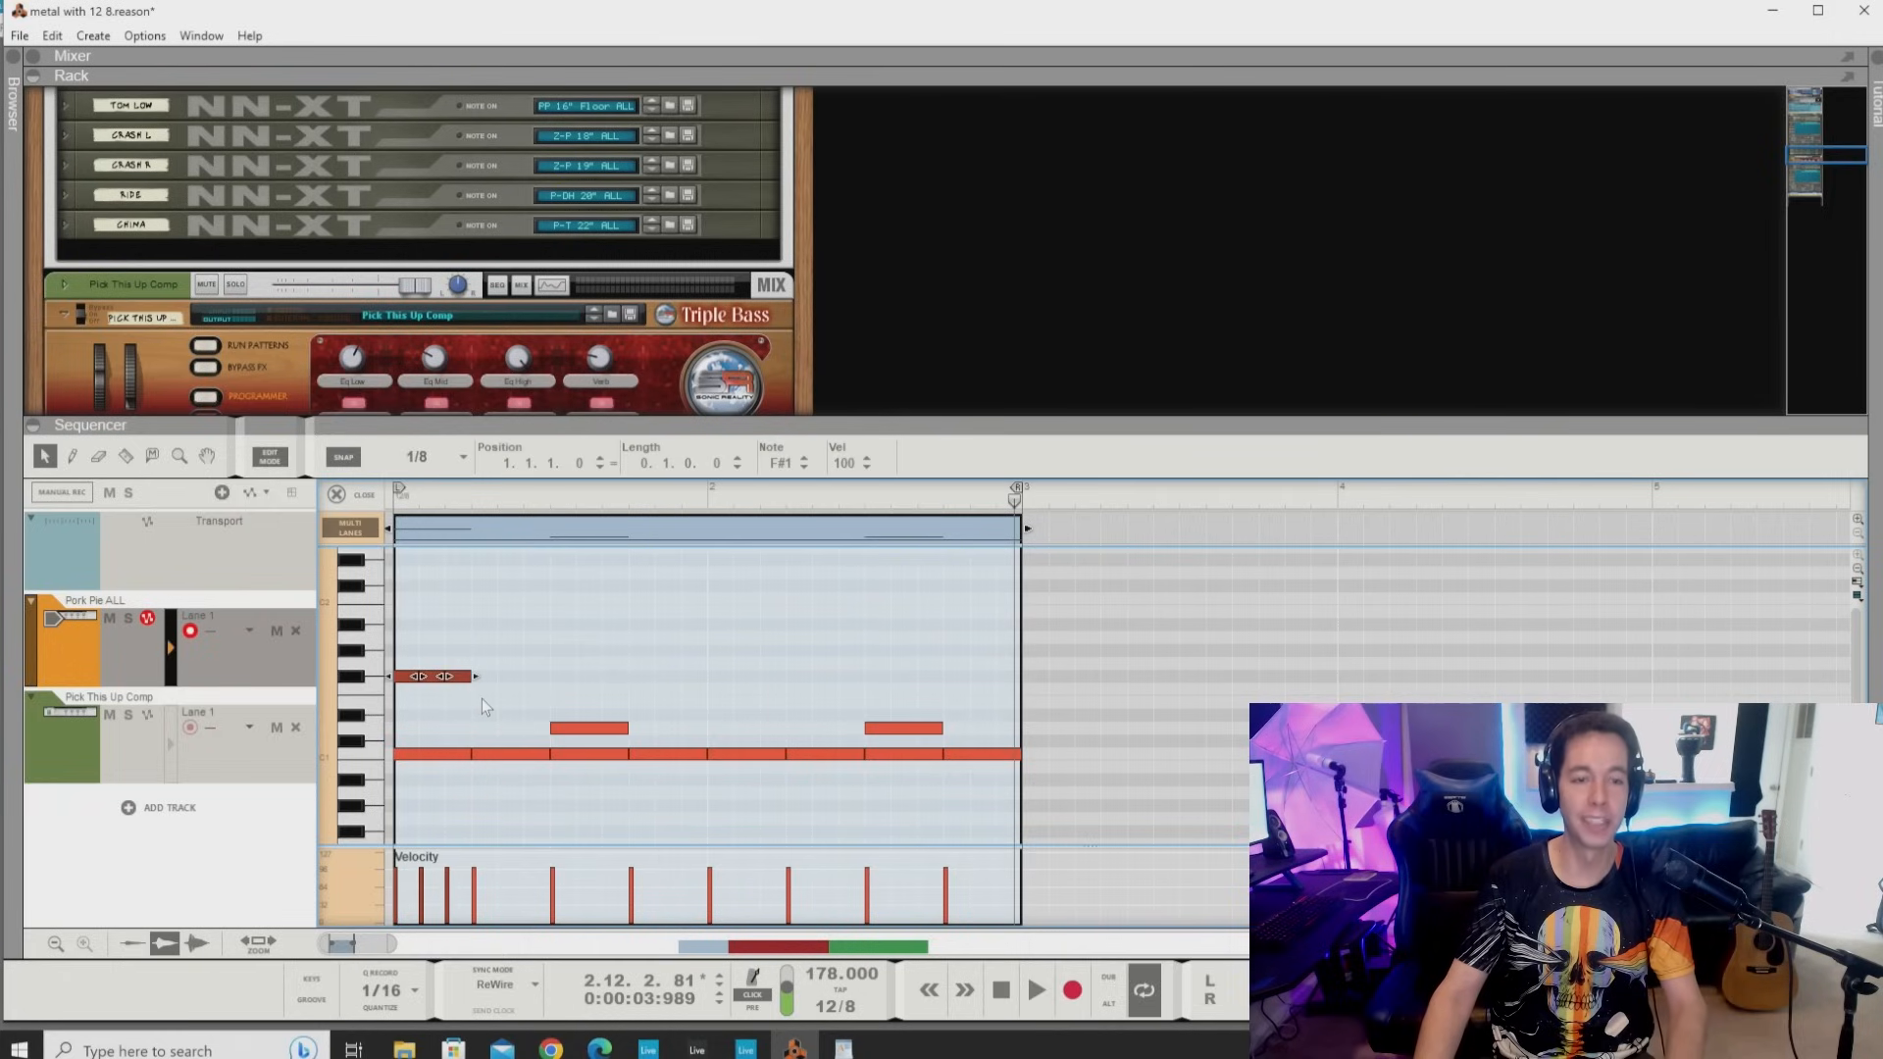
key(ctrl+d)
key(ctrl+d)
key(ctrl+d)
key(ctrl+d)
key(ctrl+d)
key(ctrl+d)
key(ctrl+d)
click(666, 613)
Turn off the metronome click and play the eighth-note hi-hat beat from the start of bar 1.
click(396, 499)
key(space)
key(space)
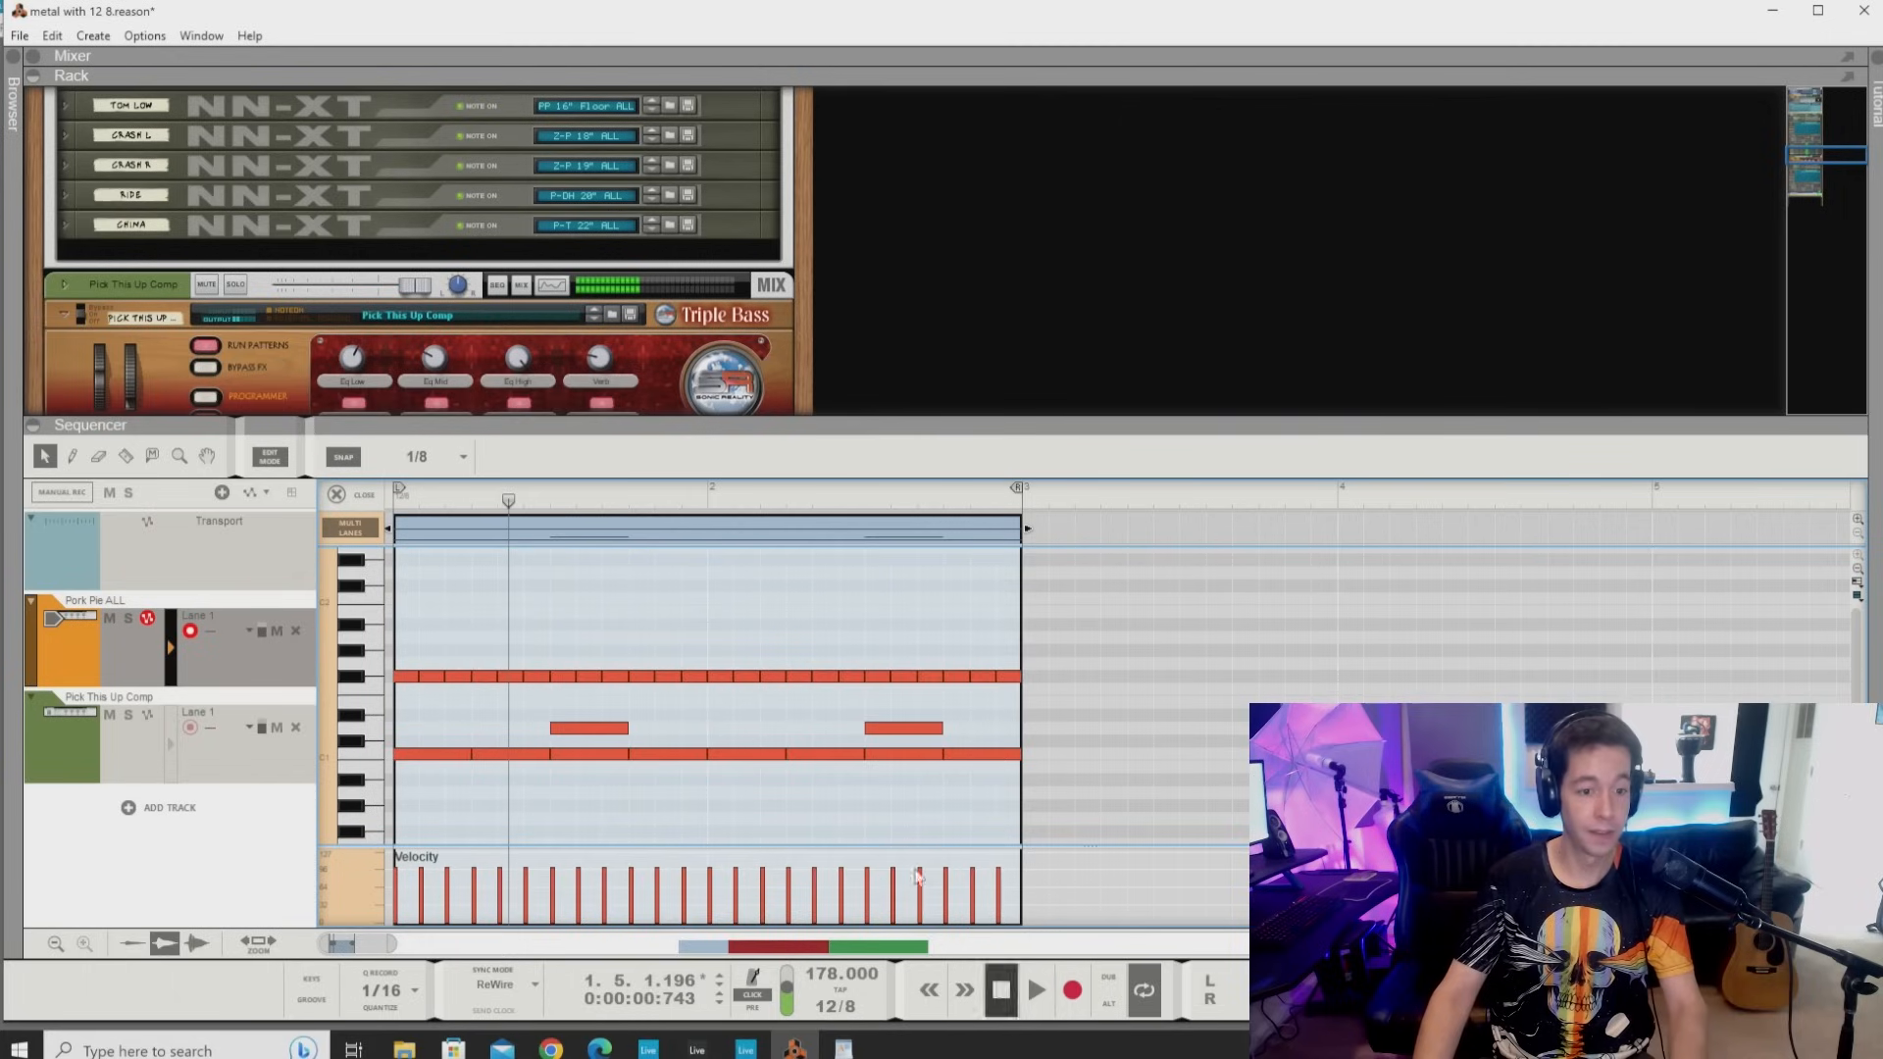
click(752, 995)
key(shift+Return)
key(space)
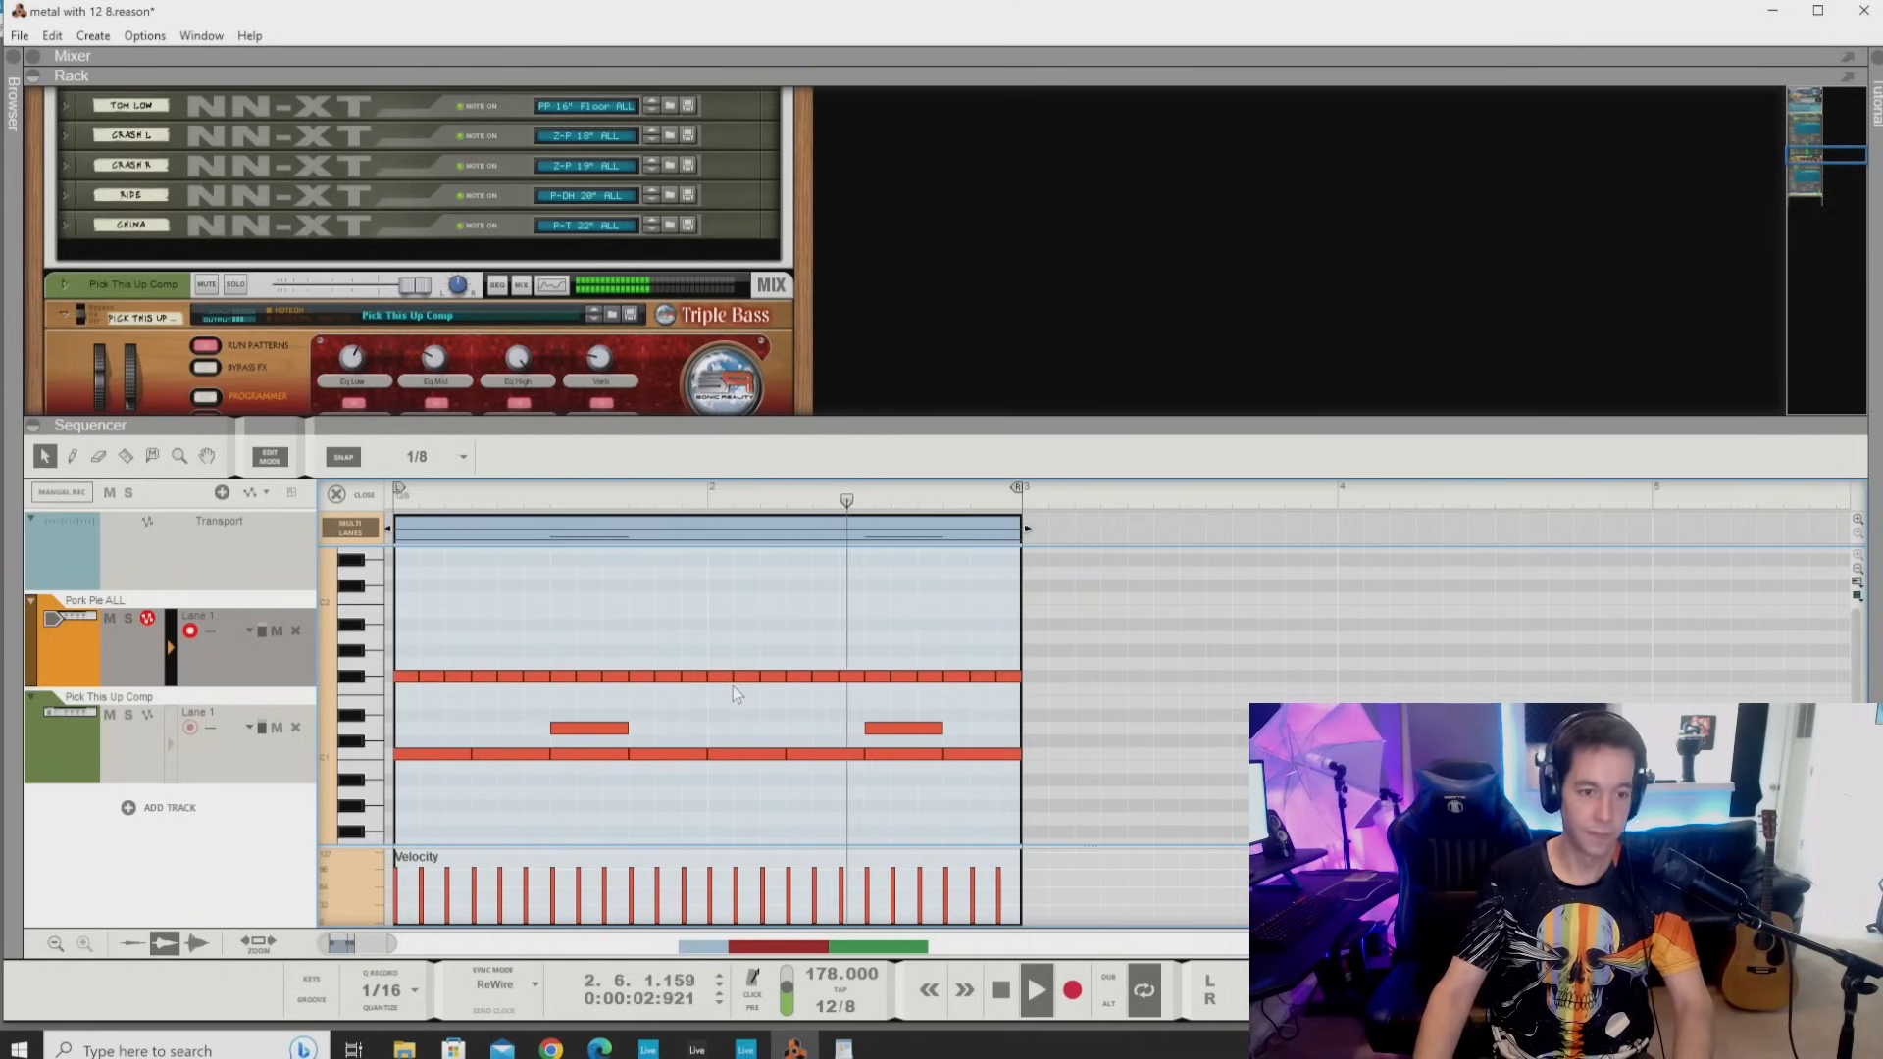
key(space)
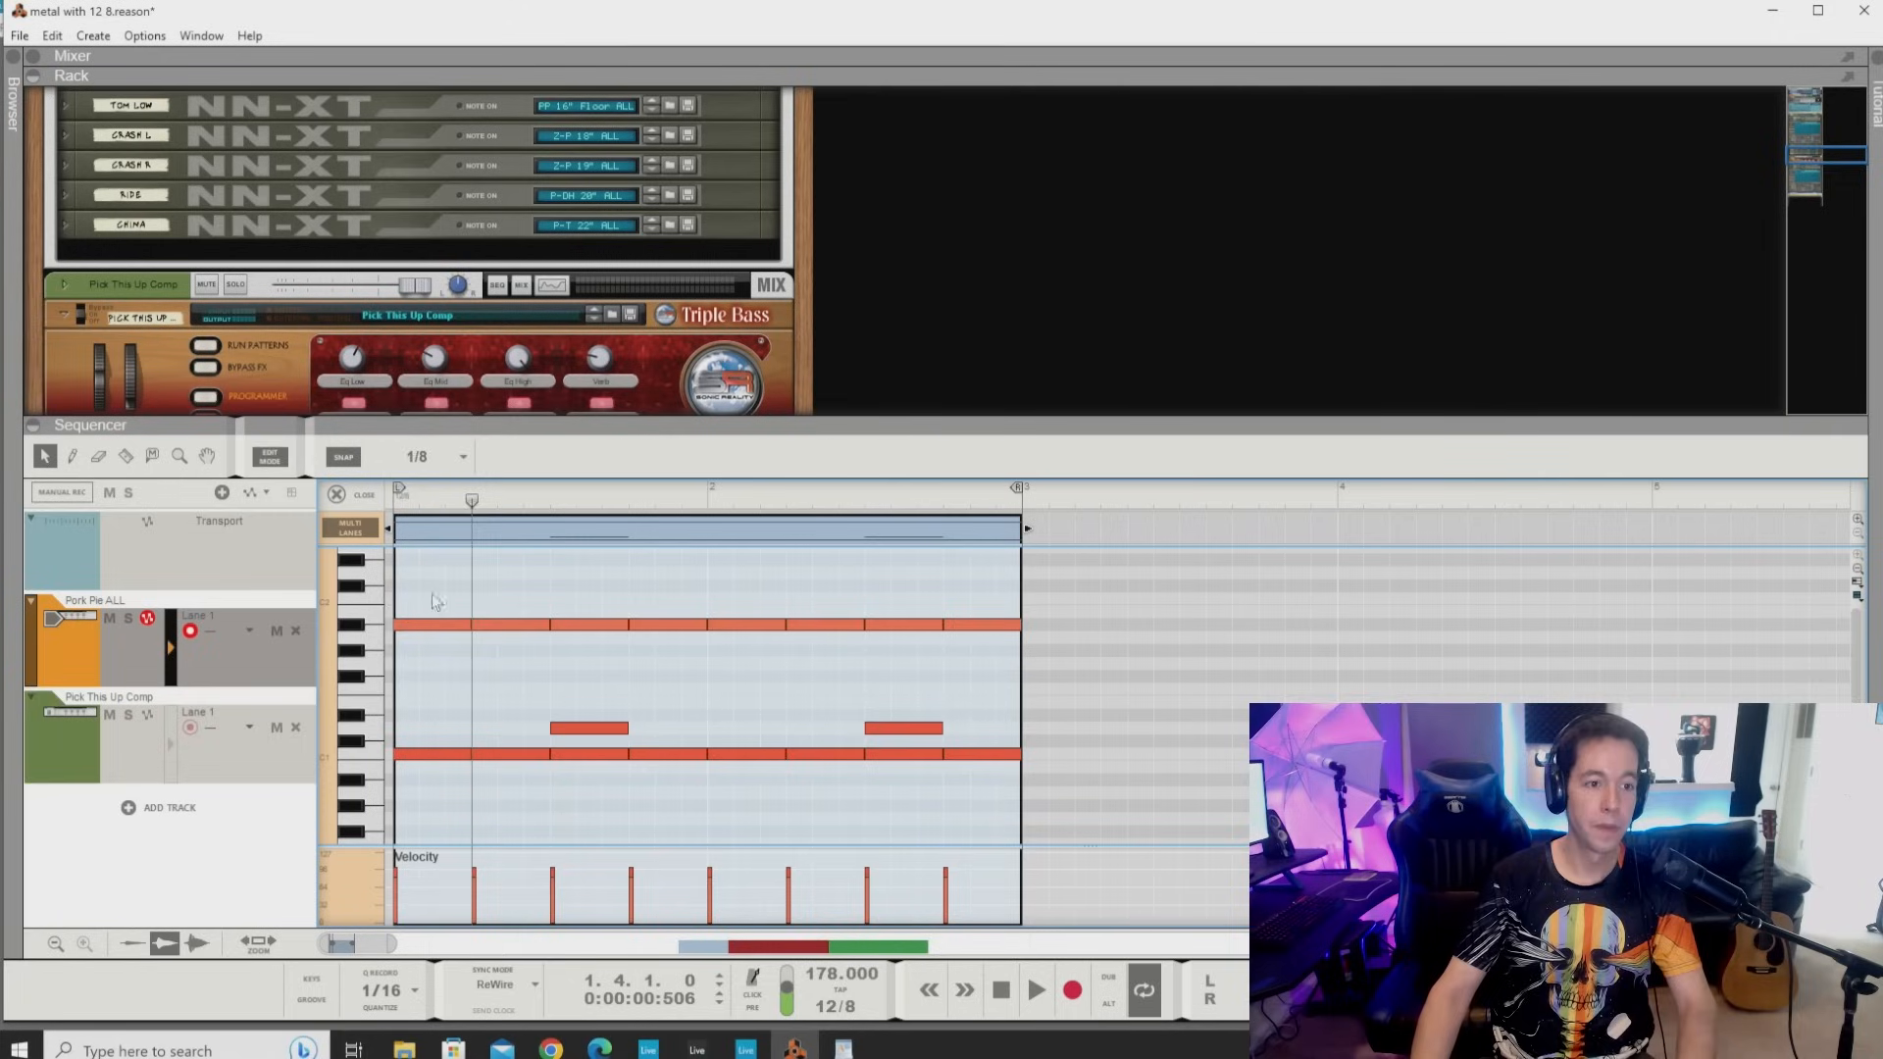
Select the first A#1 note at 1.1.1 and play the beat with A#1 hits on every dotted quarter from the start.
click(440, 627)
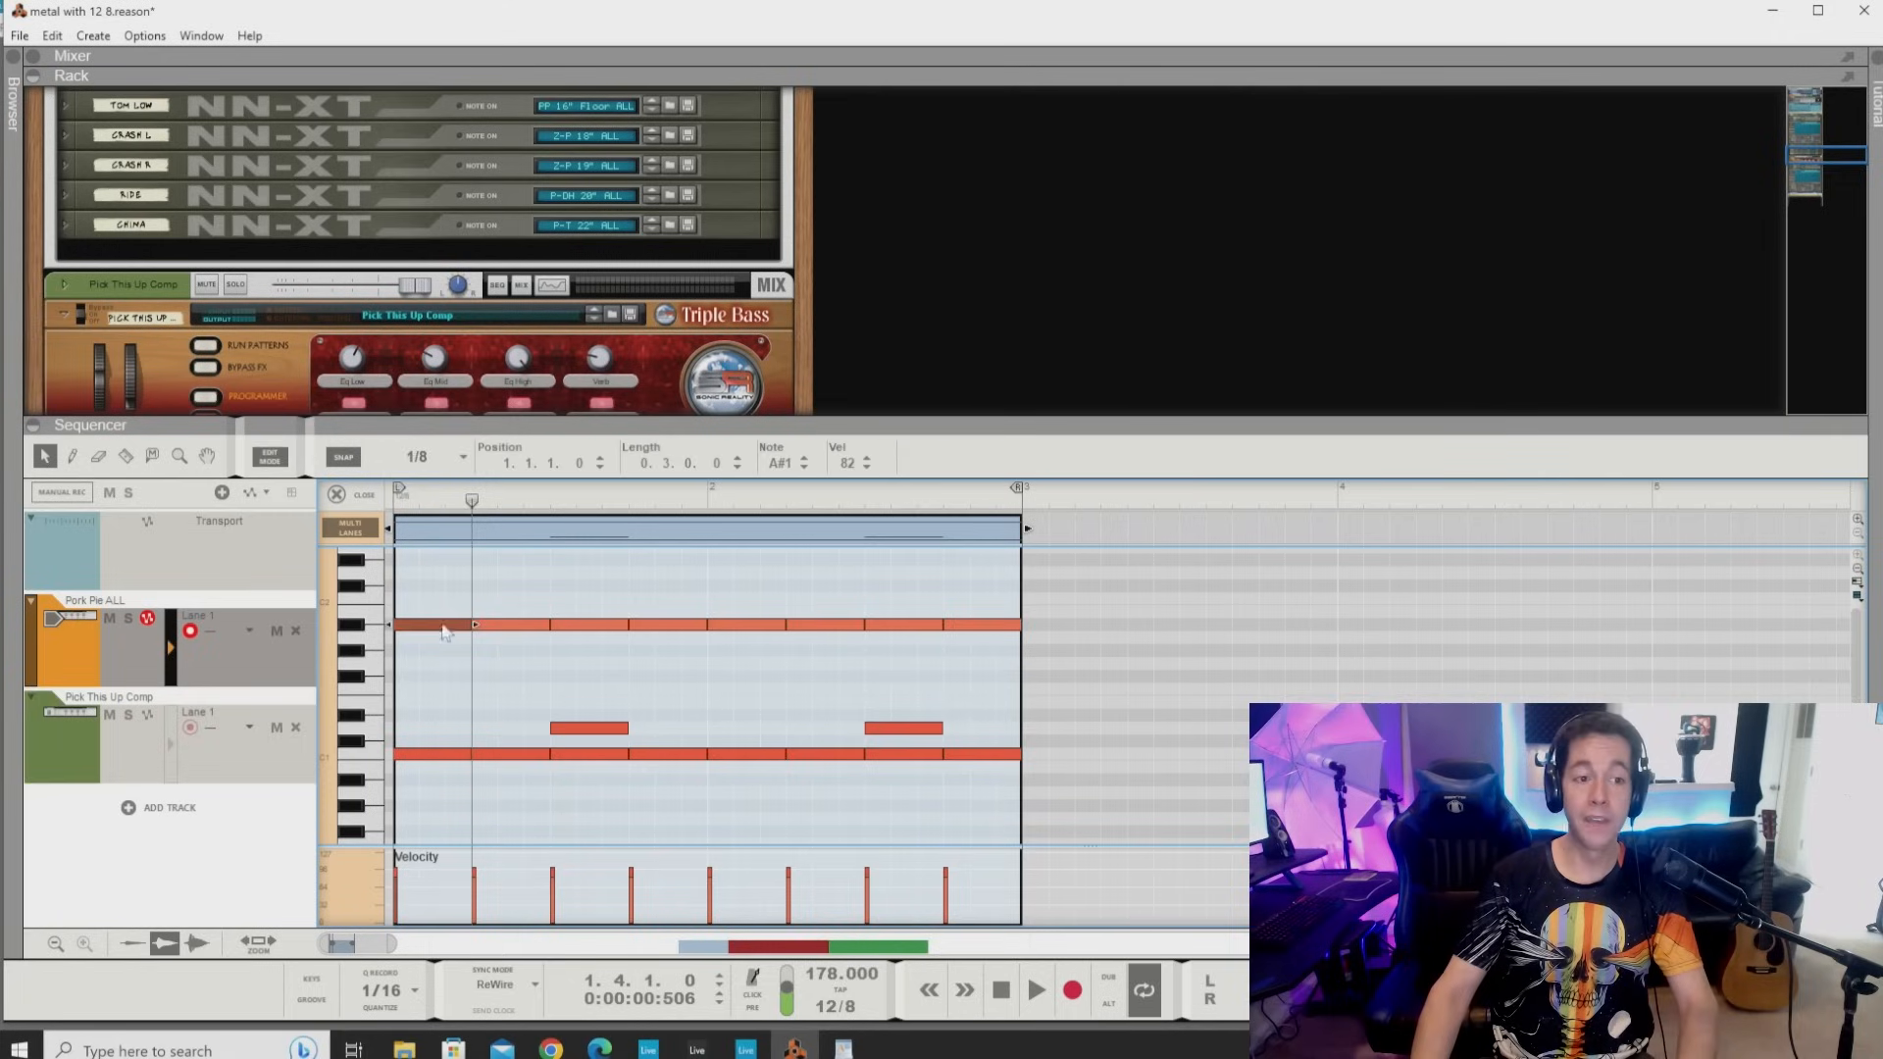
drag(466, 502, 394, 502)
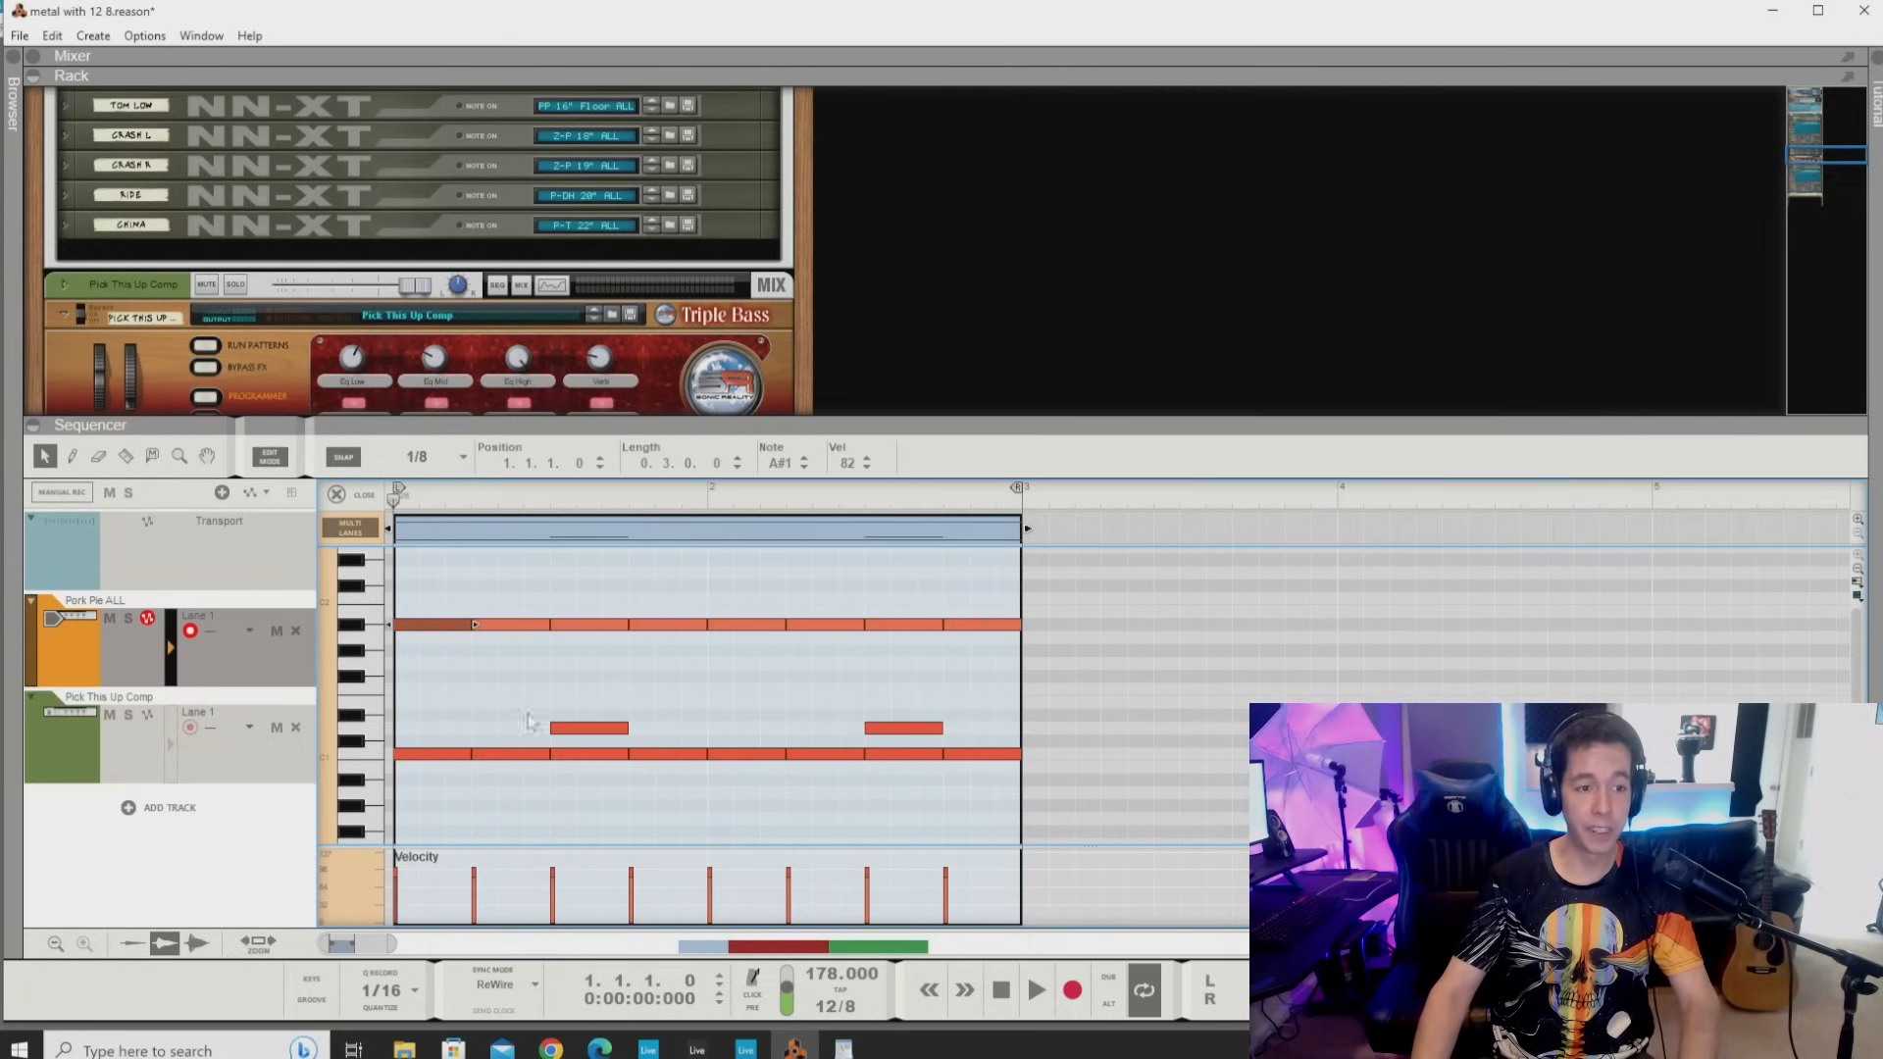
key(space)
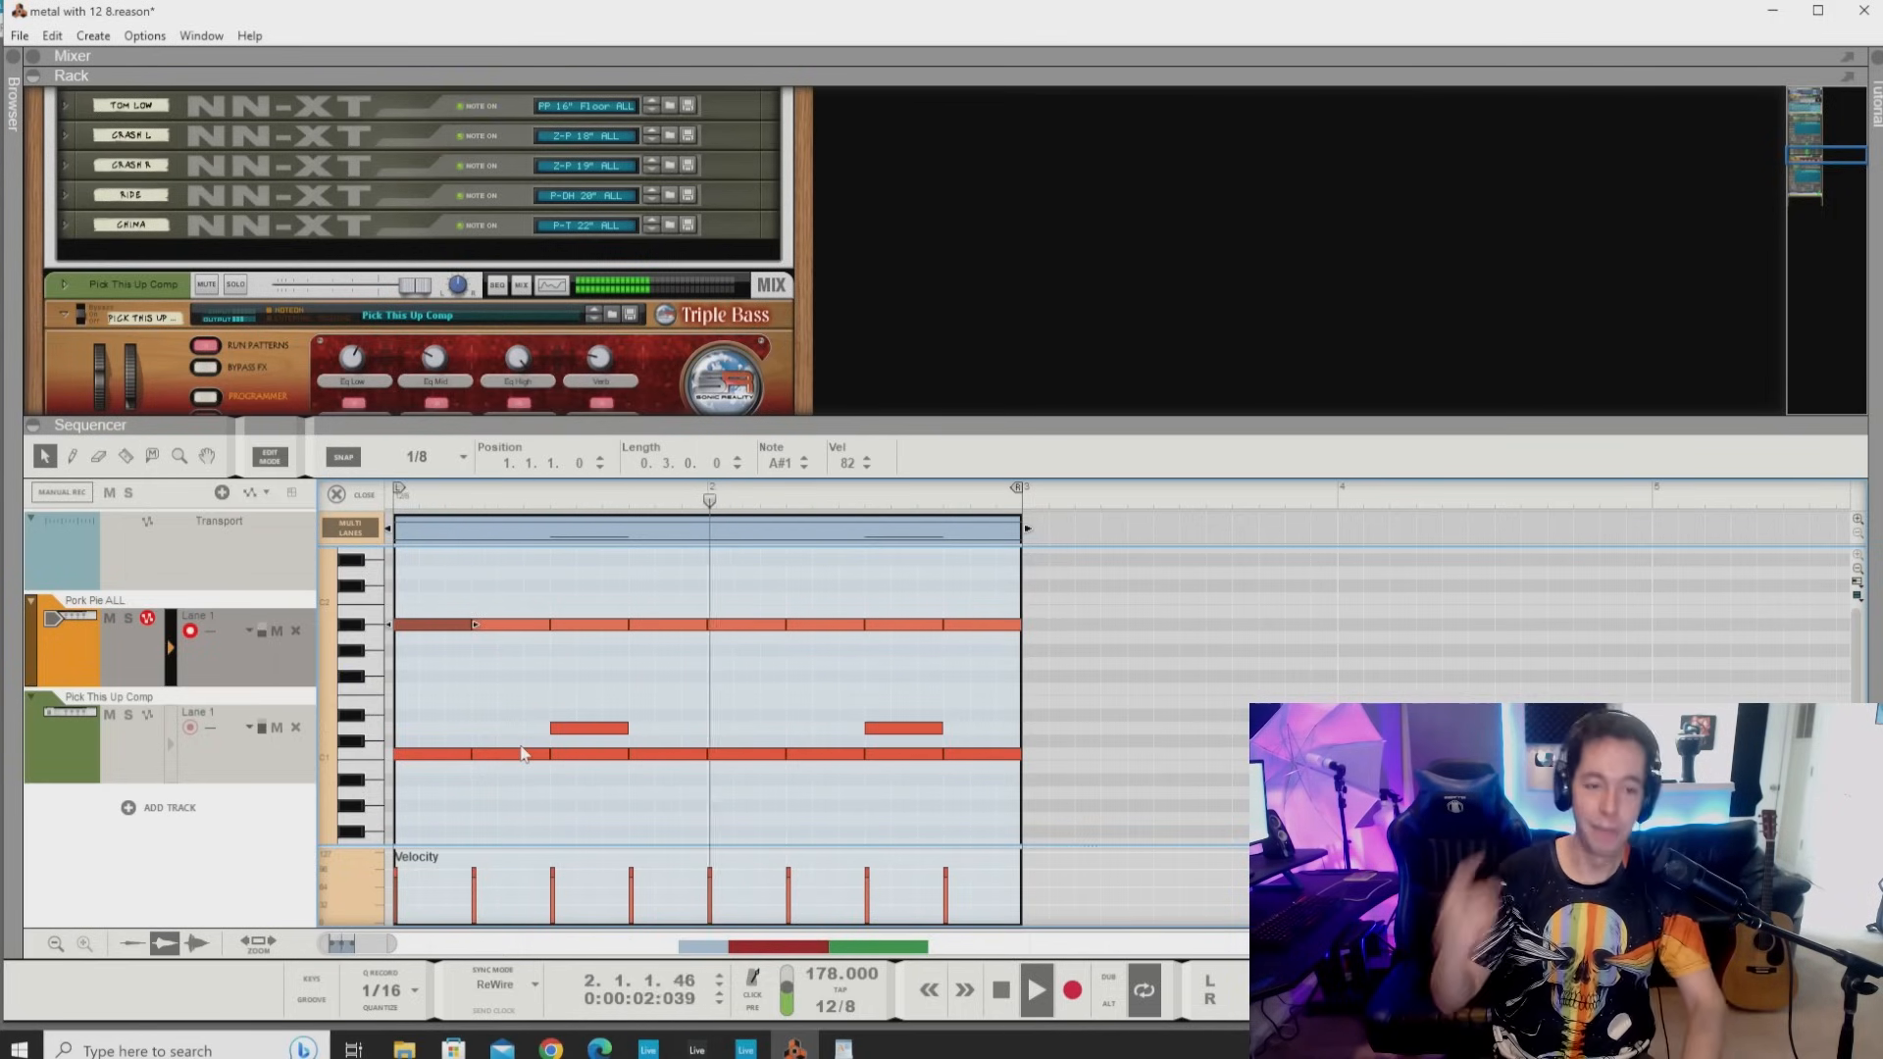
key(space)
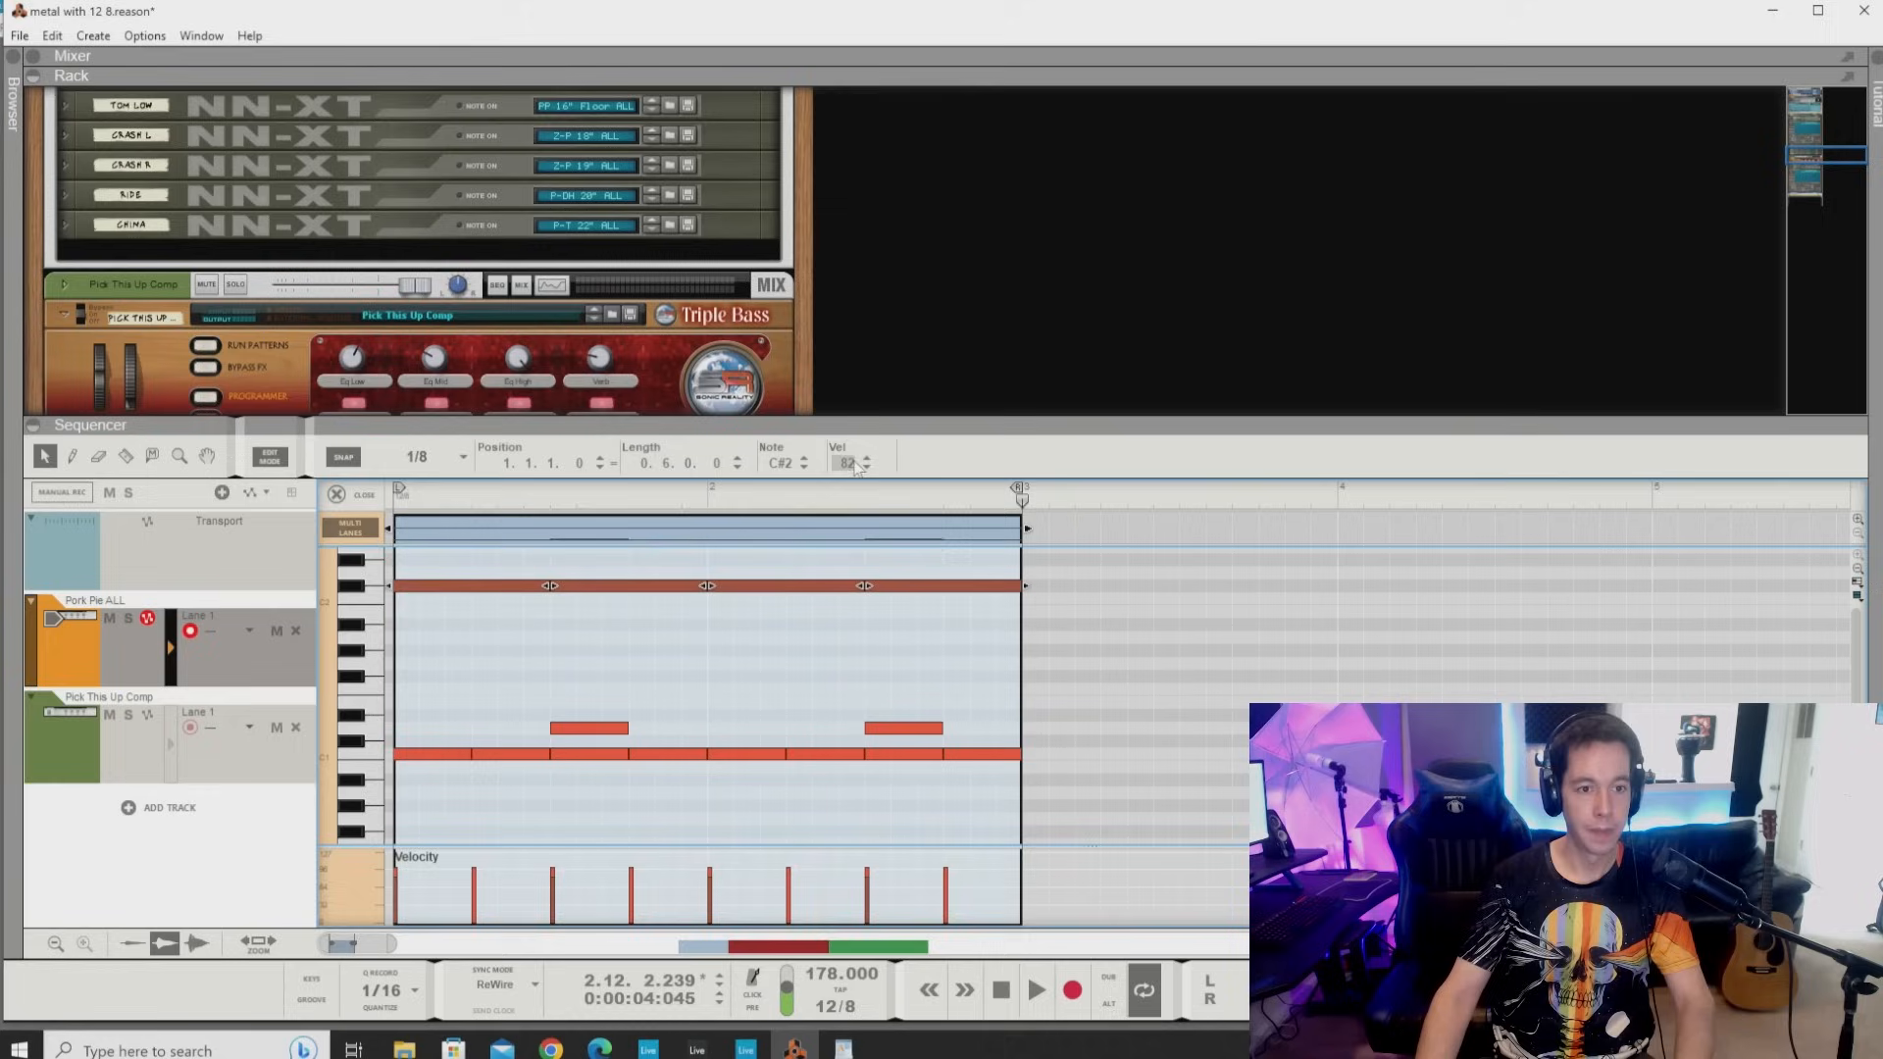
Open the velocity value of the four selected half-bar C#2 notes for editing and deselect the notes.
double_click(848, 461)
click(770, 677)
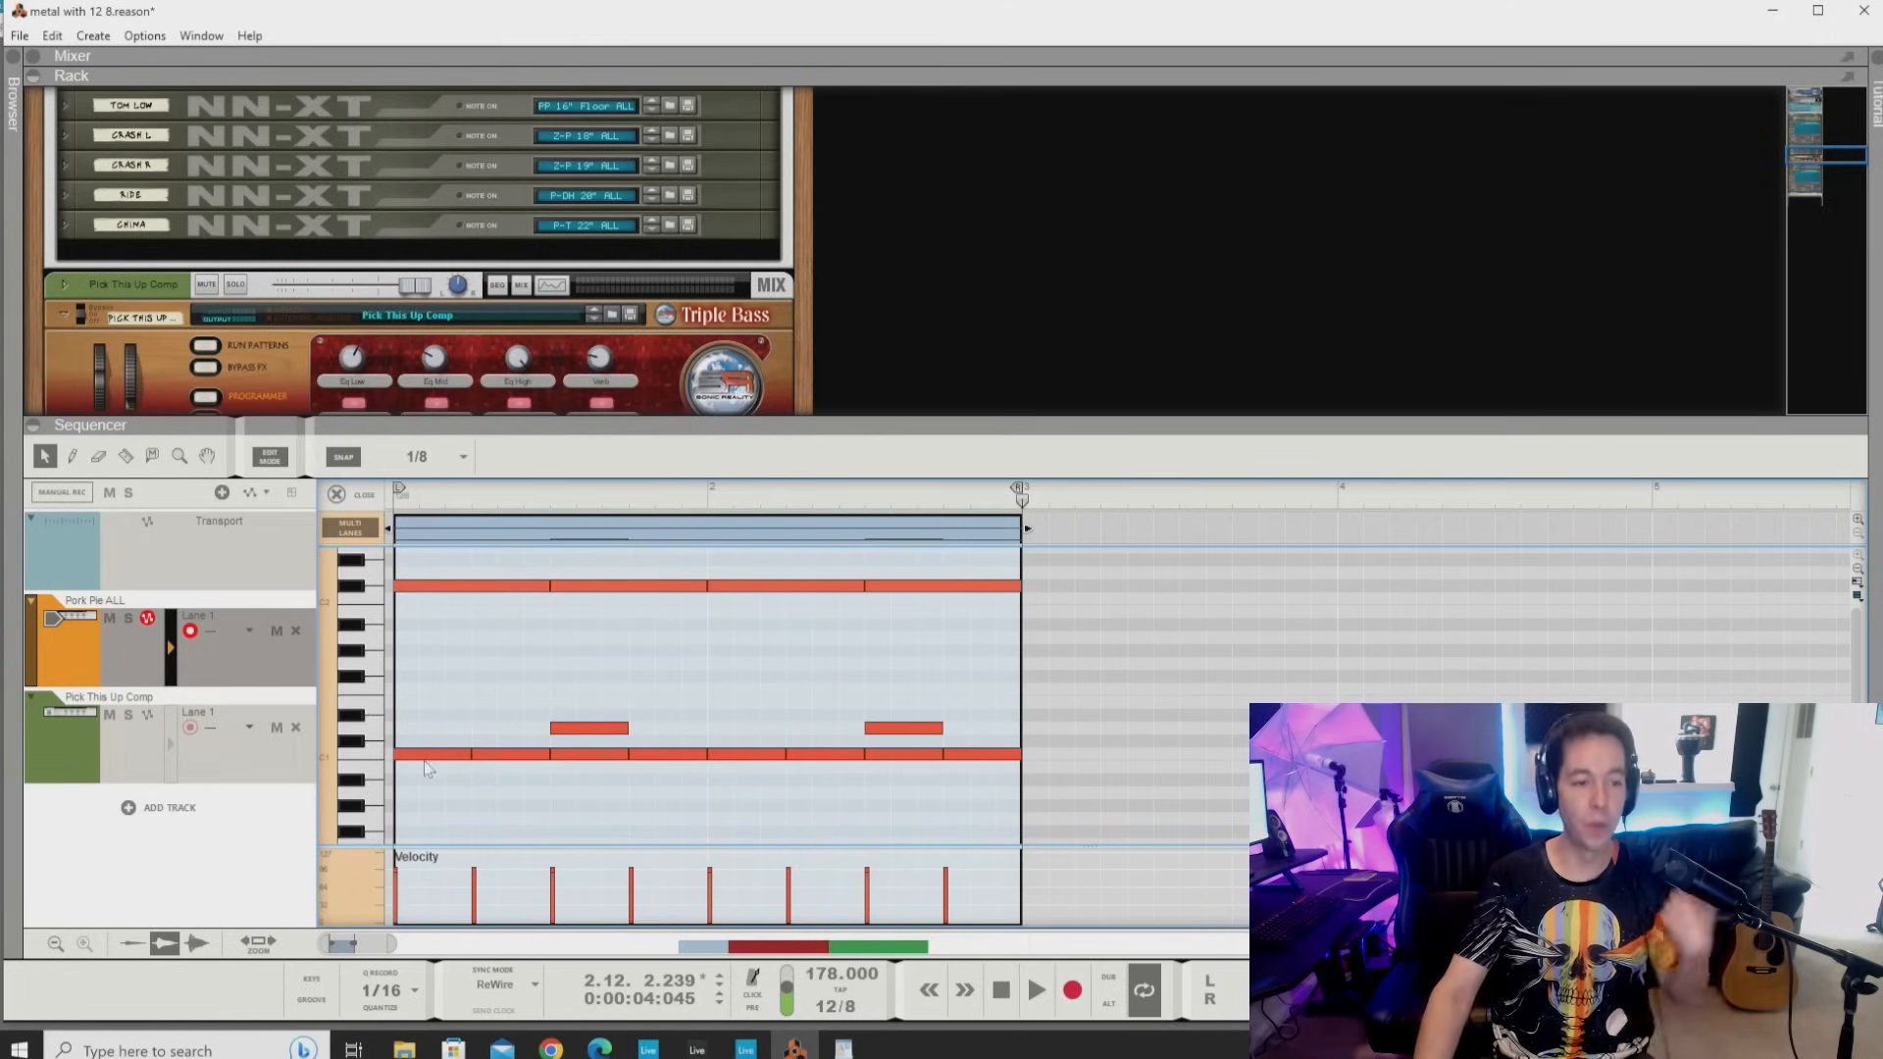
Play the beat with the half-bar C#2 hits, and remove the four C#2 notes from the clip.
click(592, 730)
key(space)
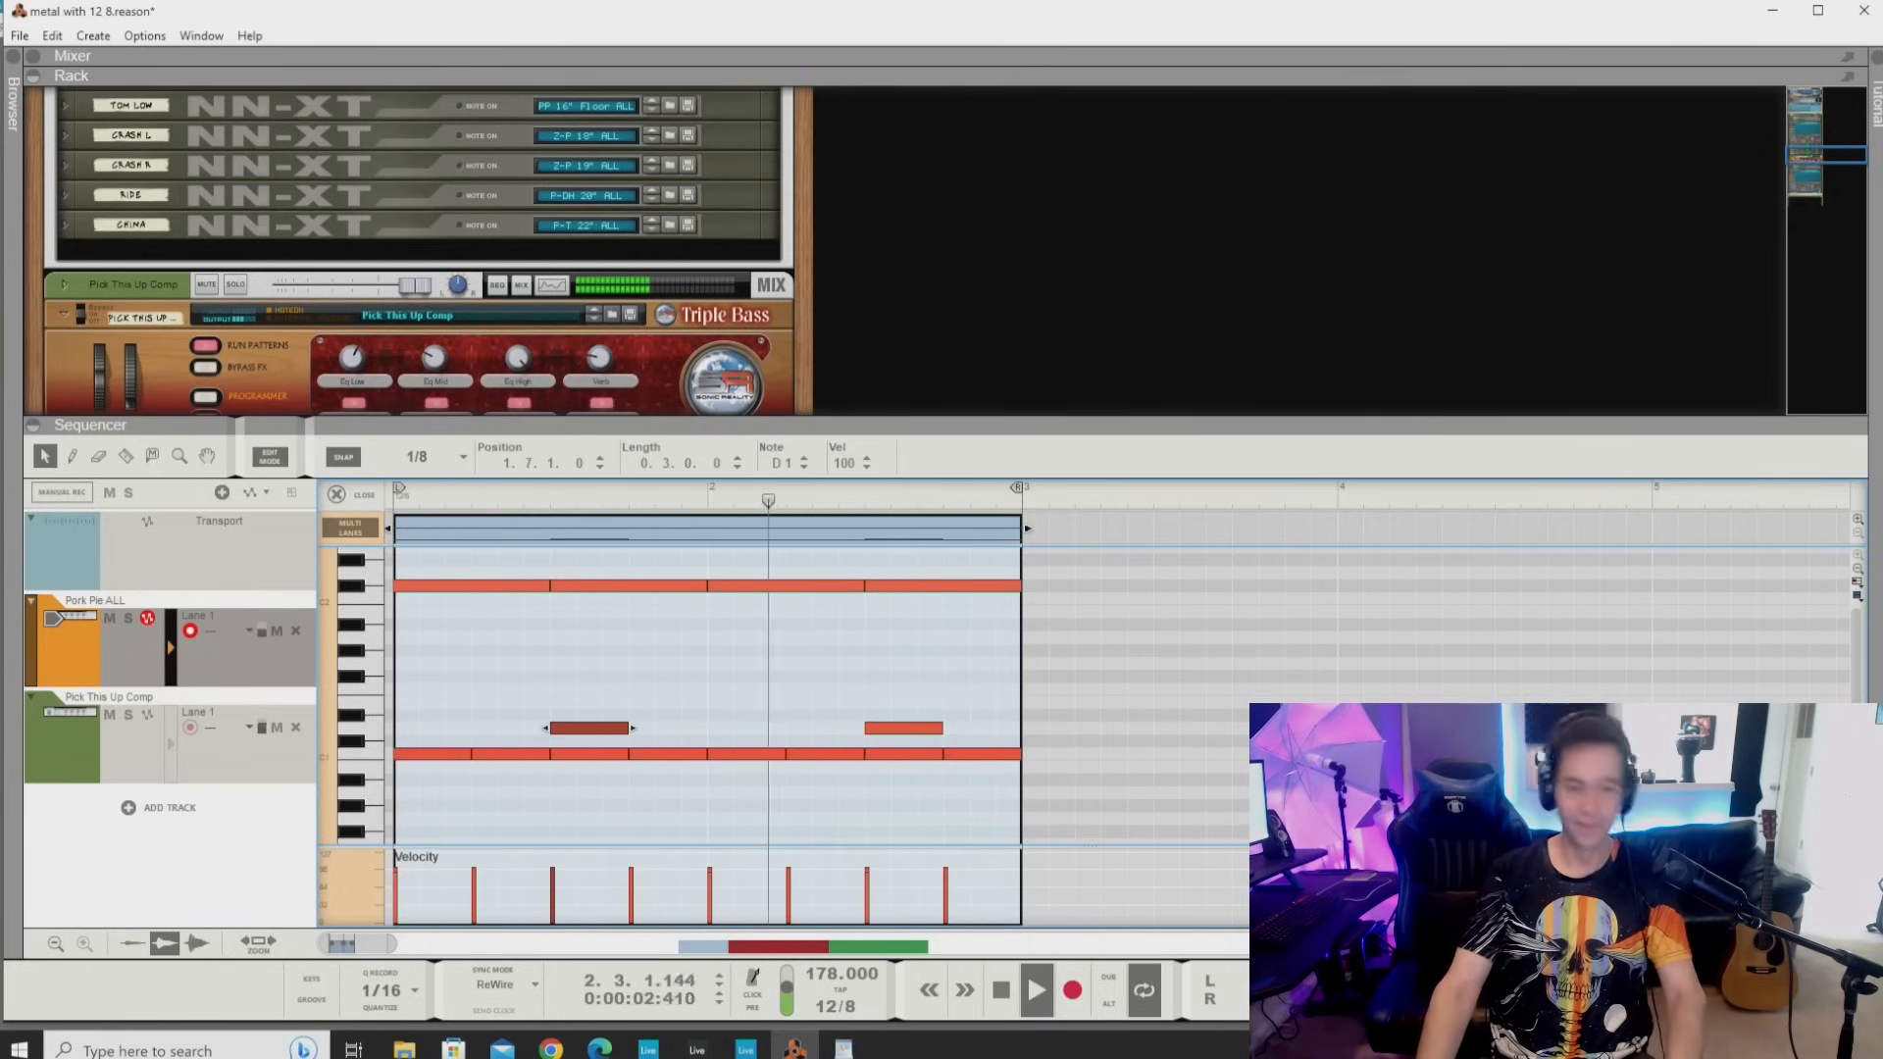
key(space)
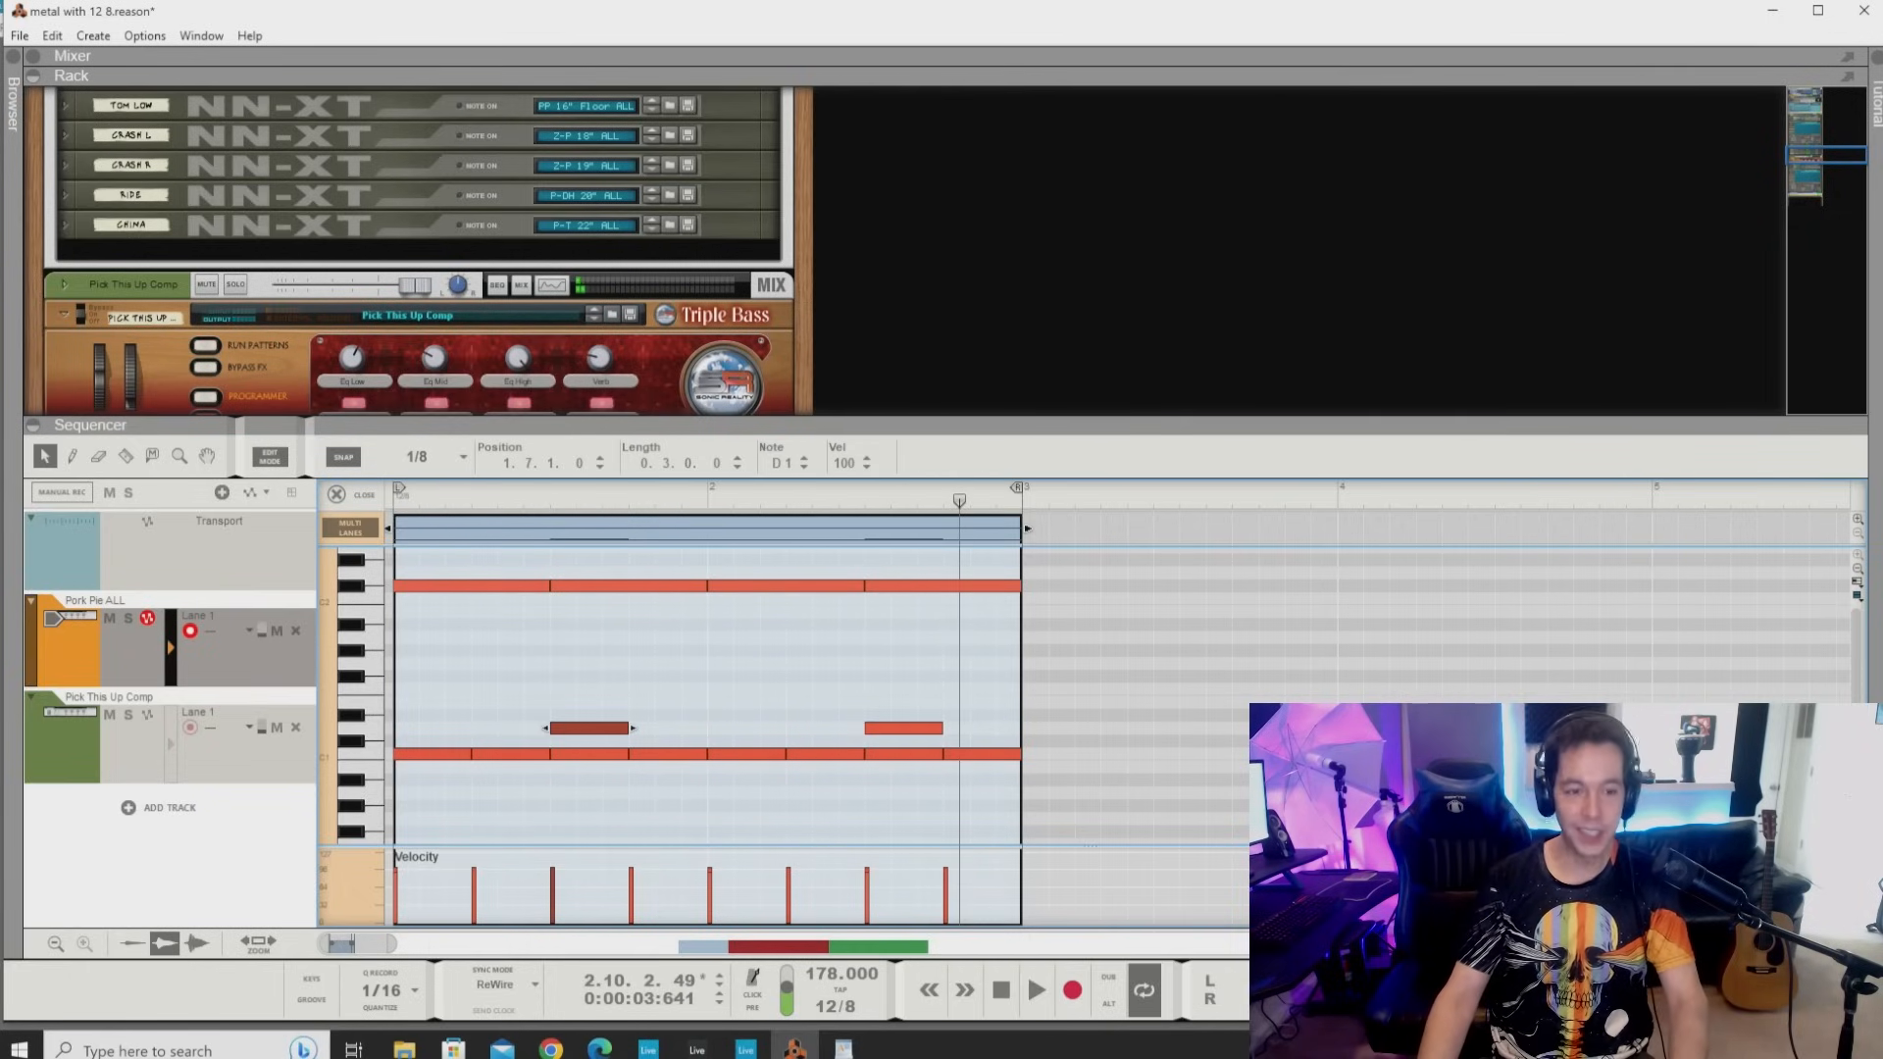
key(ctrl+z)
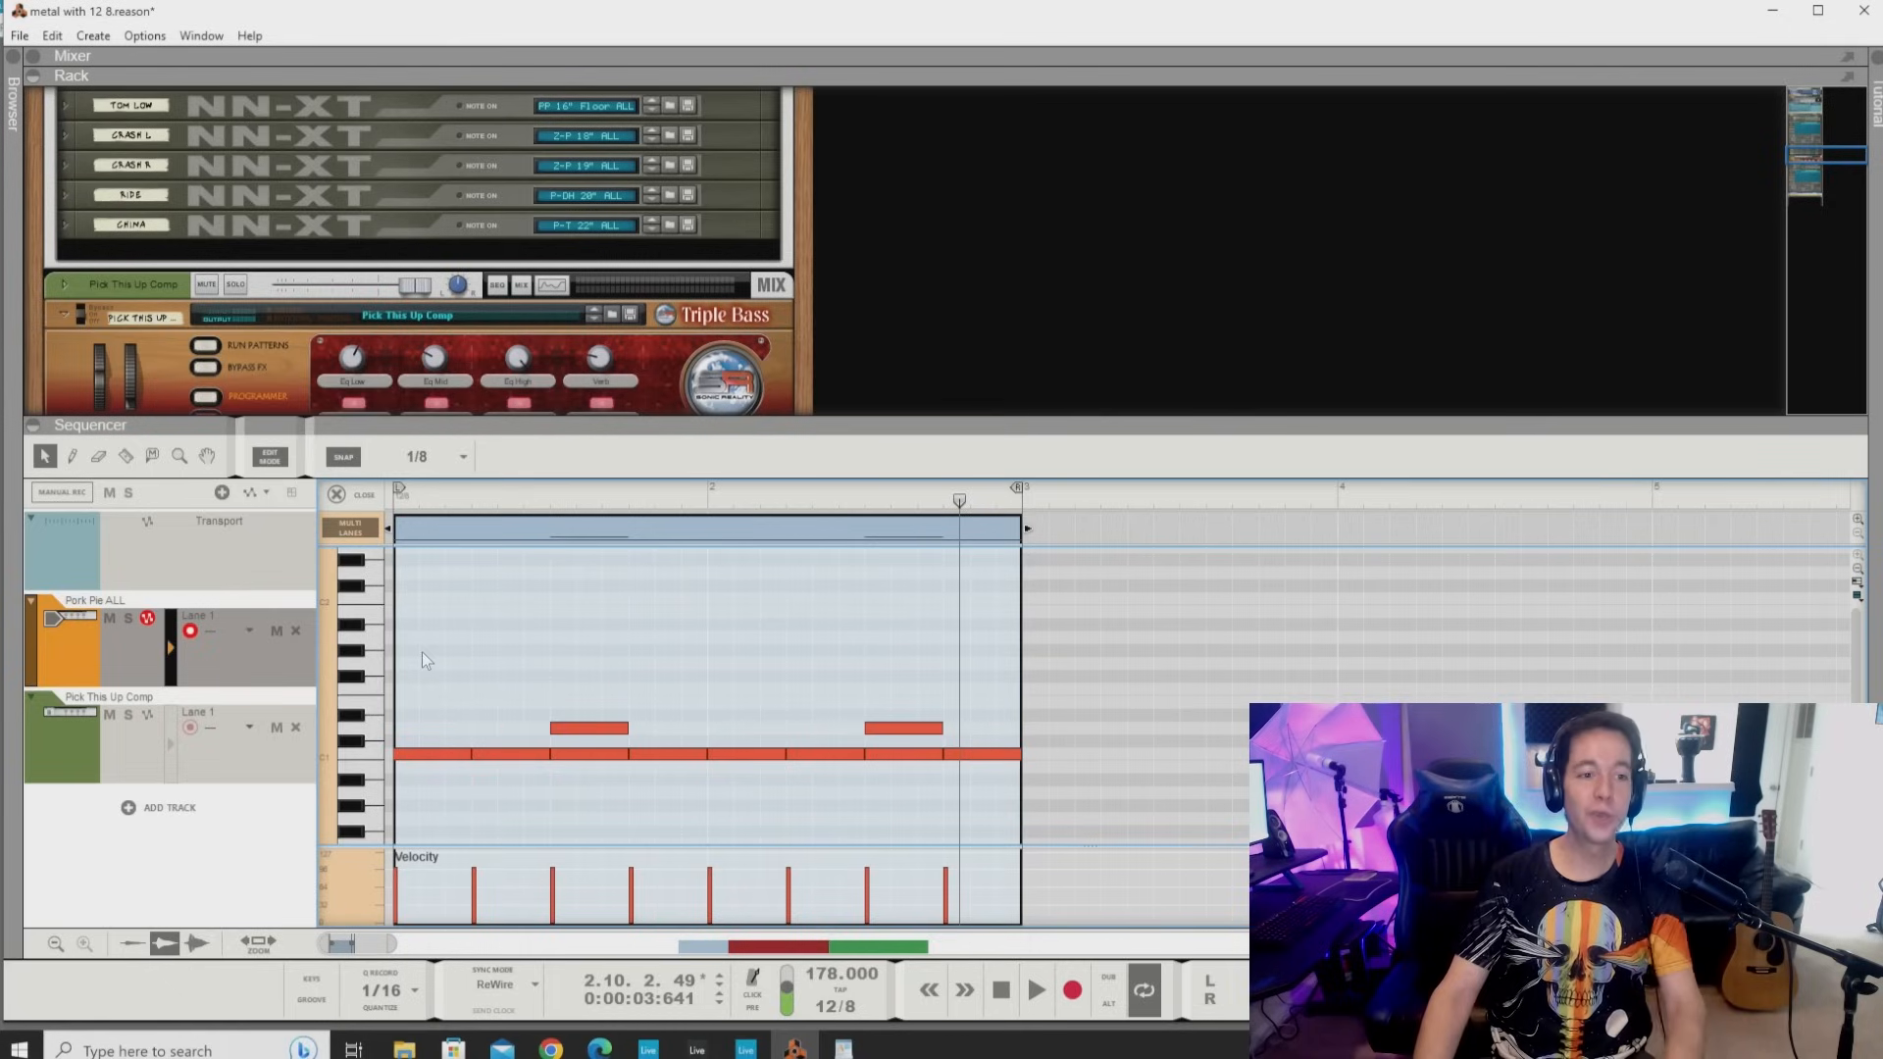
Draw a quarter-length G#1 note at 1.1.1, and copy and paste it until six notes fill bar 1.
key(w)
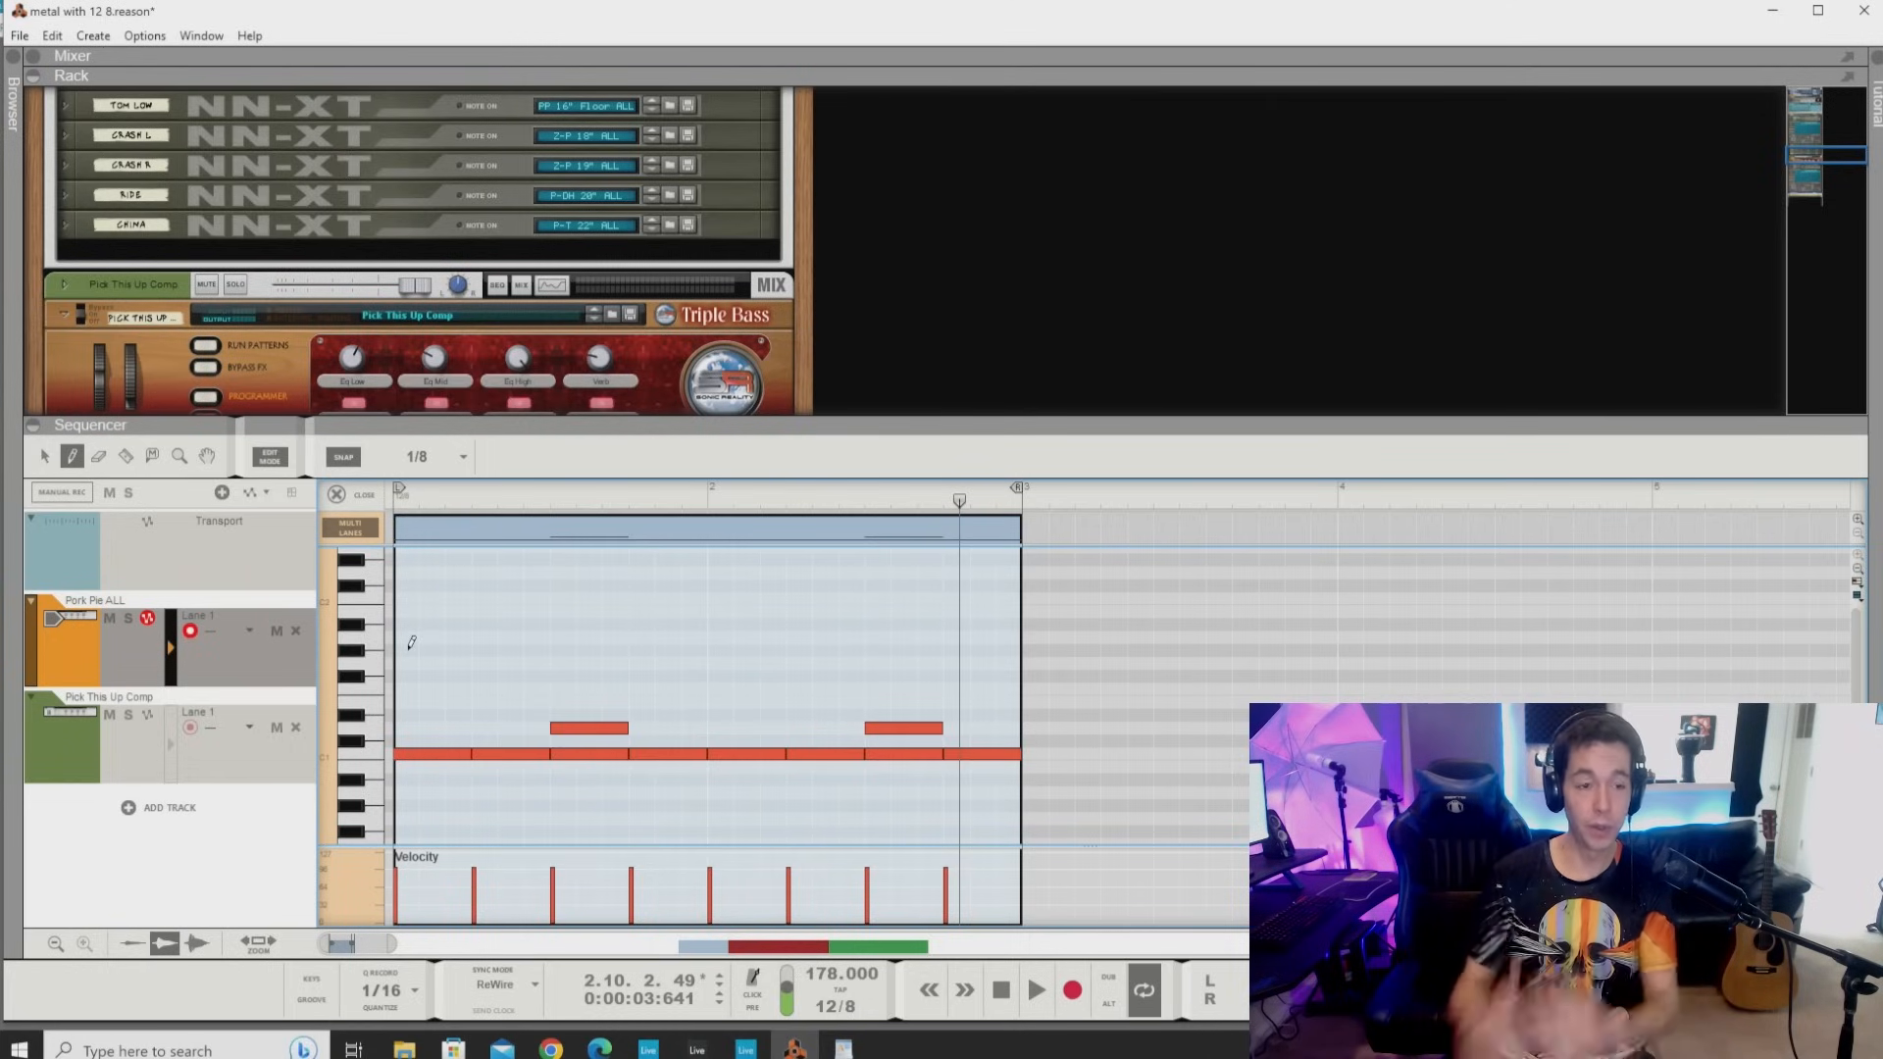
drag(406, 648, 432, 643)
key(q)
key(ctrl+c)
key(ctrl+v)
key(ctrl+v)
key(ctrl+v)
key(ctrl+v)
key(ctrl+v)
click(656, 711)
click(422, 650)
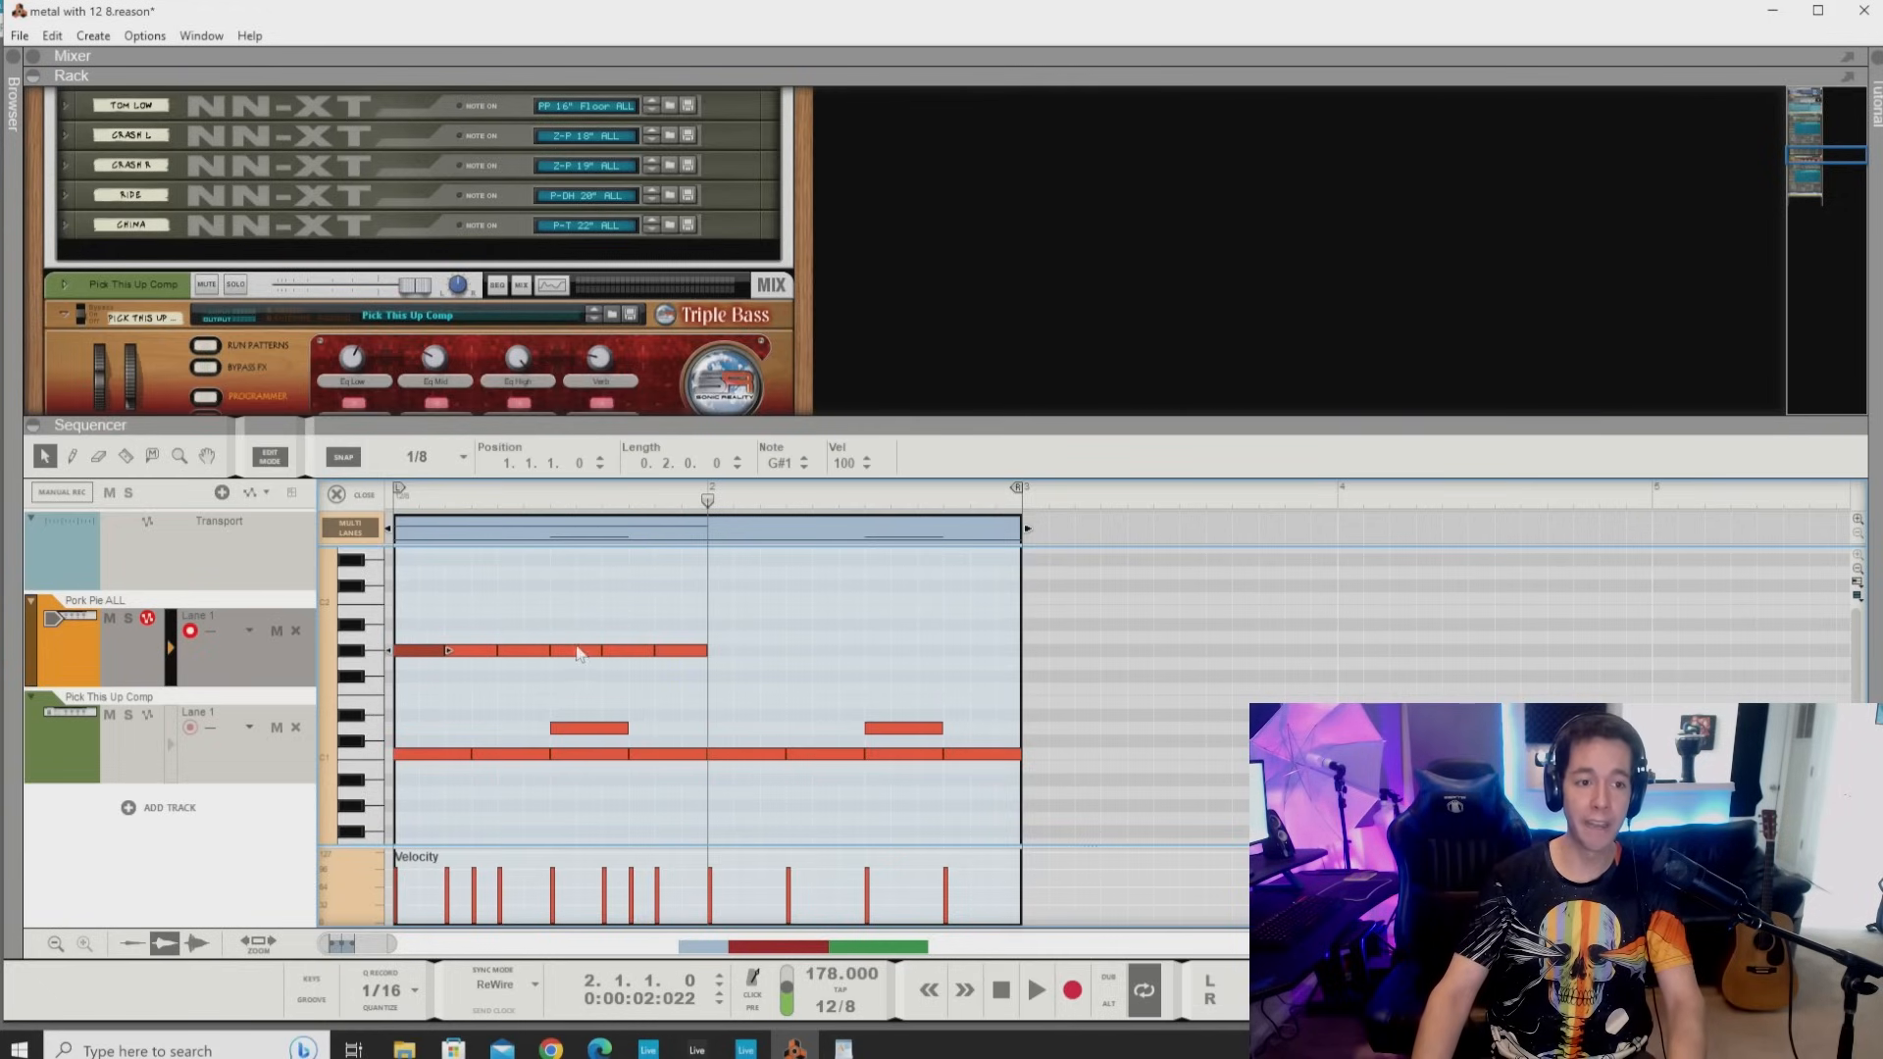
Duplicate the six quarter-length G#1 notes of bar 1 into bar 2.
drag(687, 606, 430, 679)
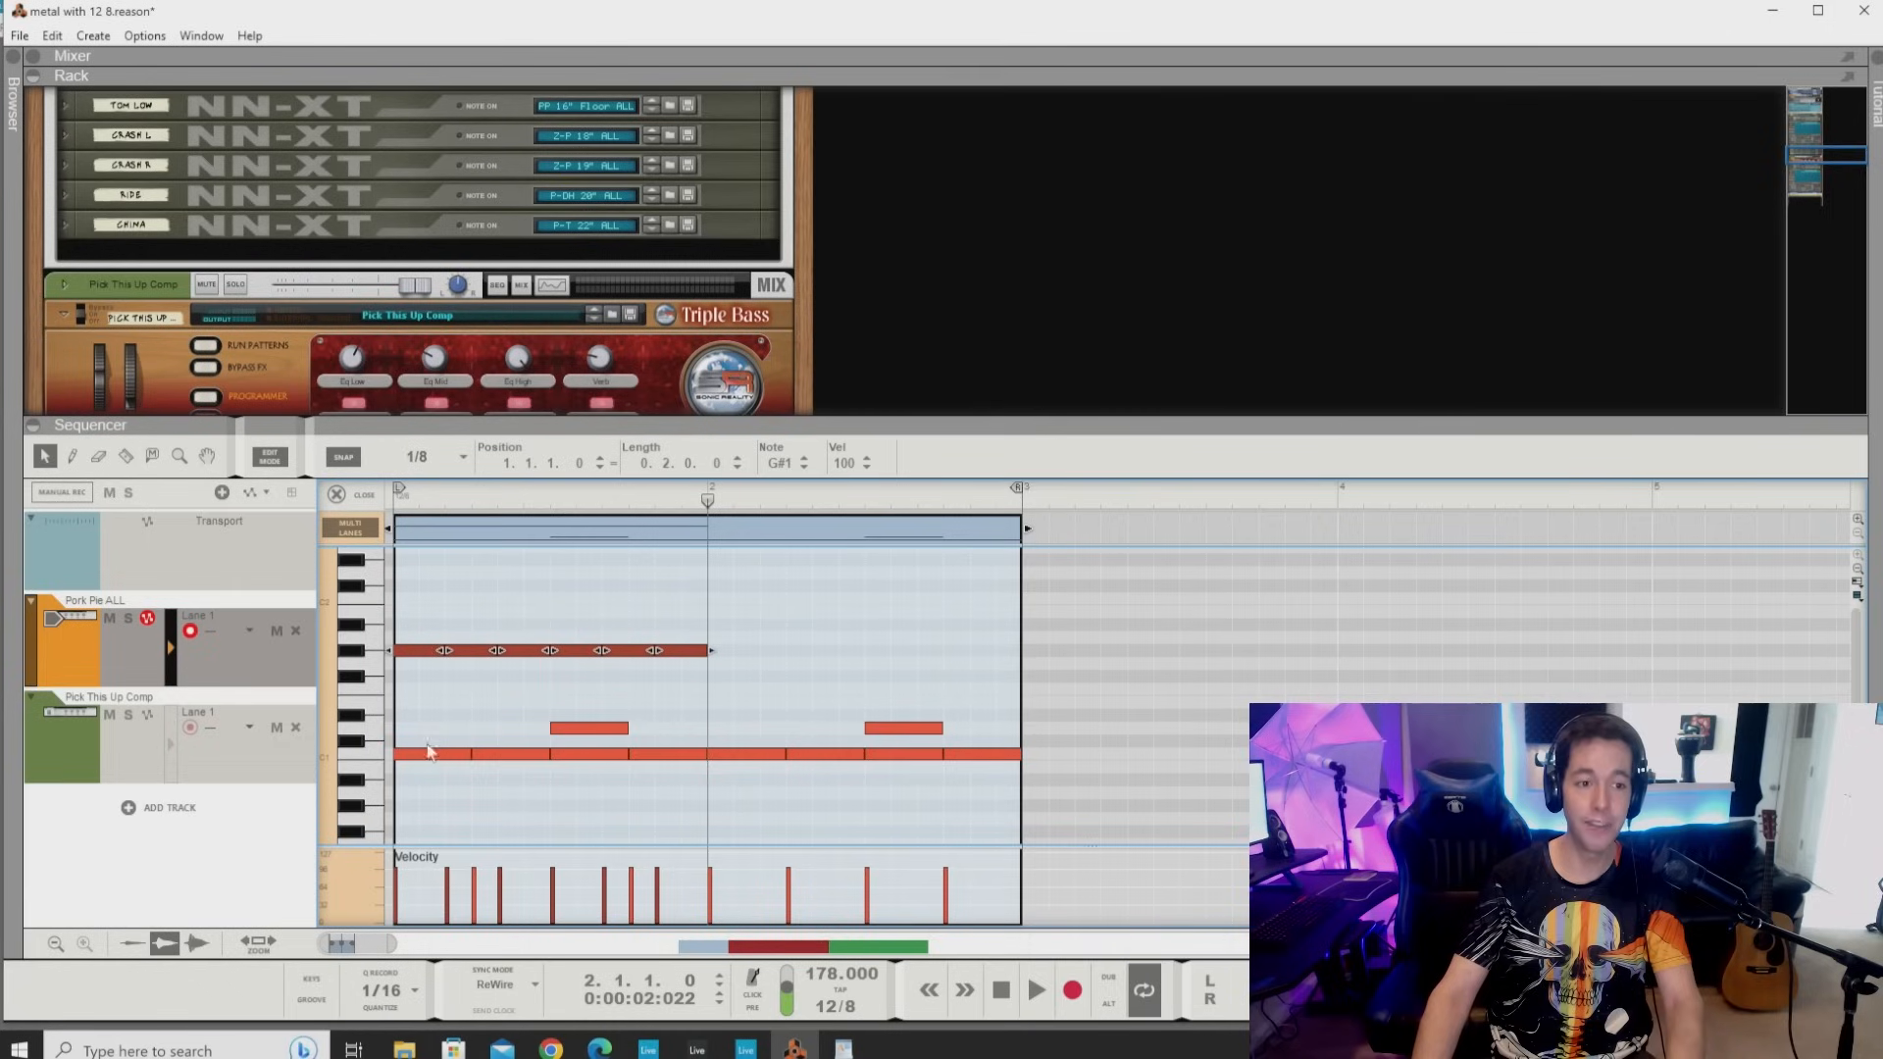
drag(422, 753, 679, 820)
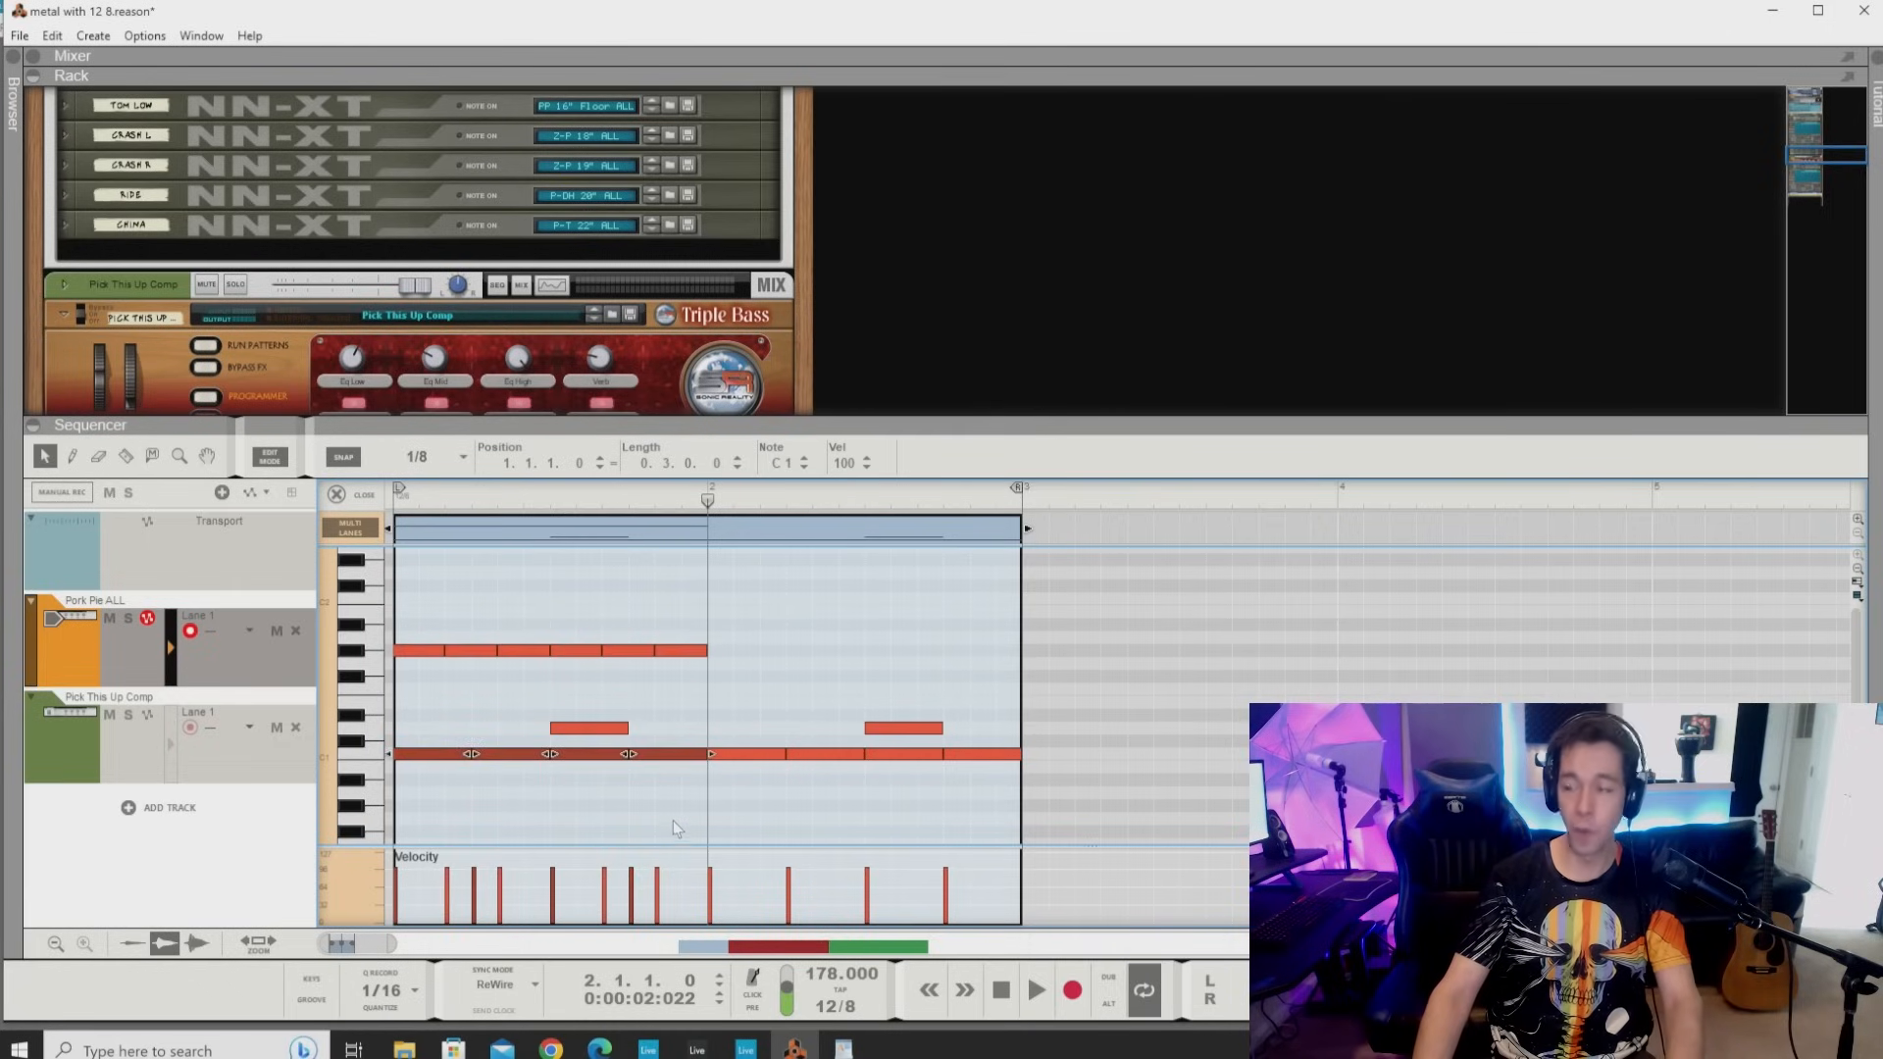
drag(425, 605, 518, 687)
drag(422, 637, 750, 679)
key(ctrl+d)
drag(429, 618, 1005, 698)
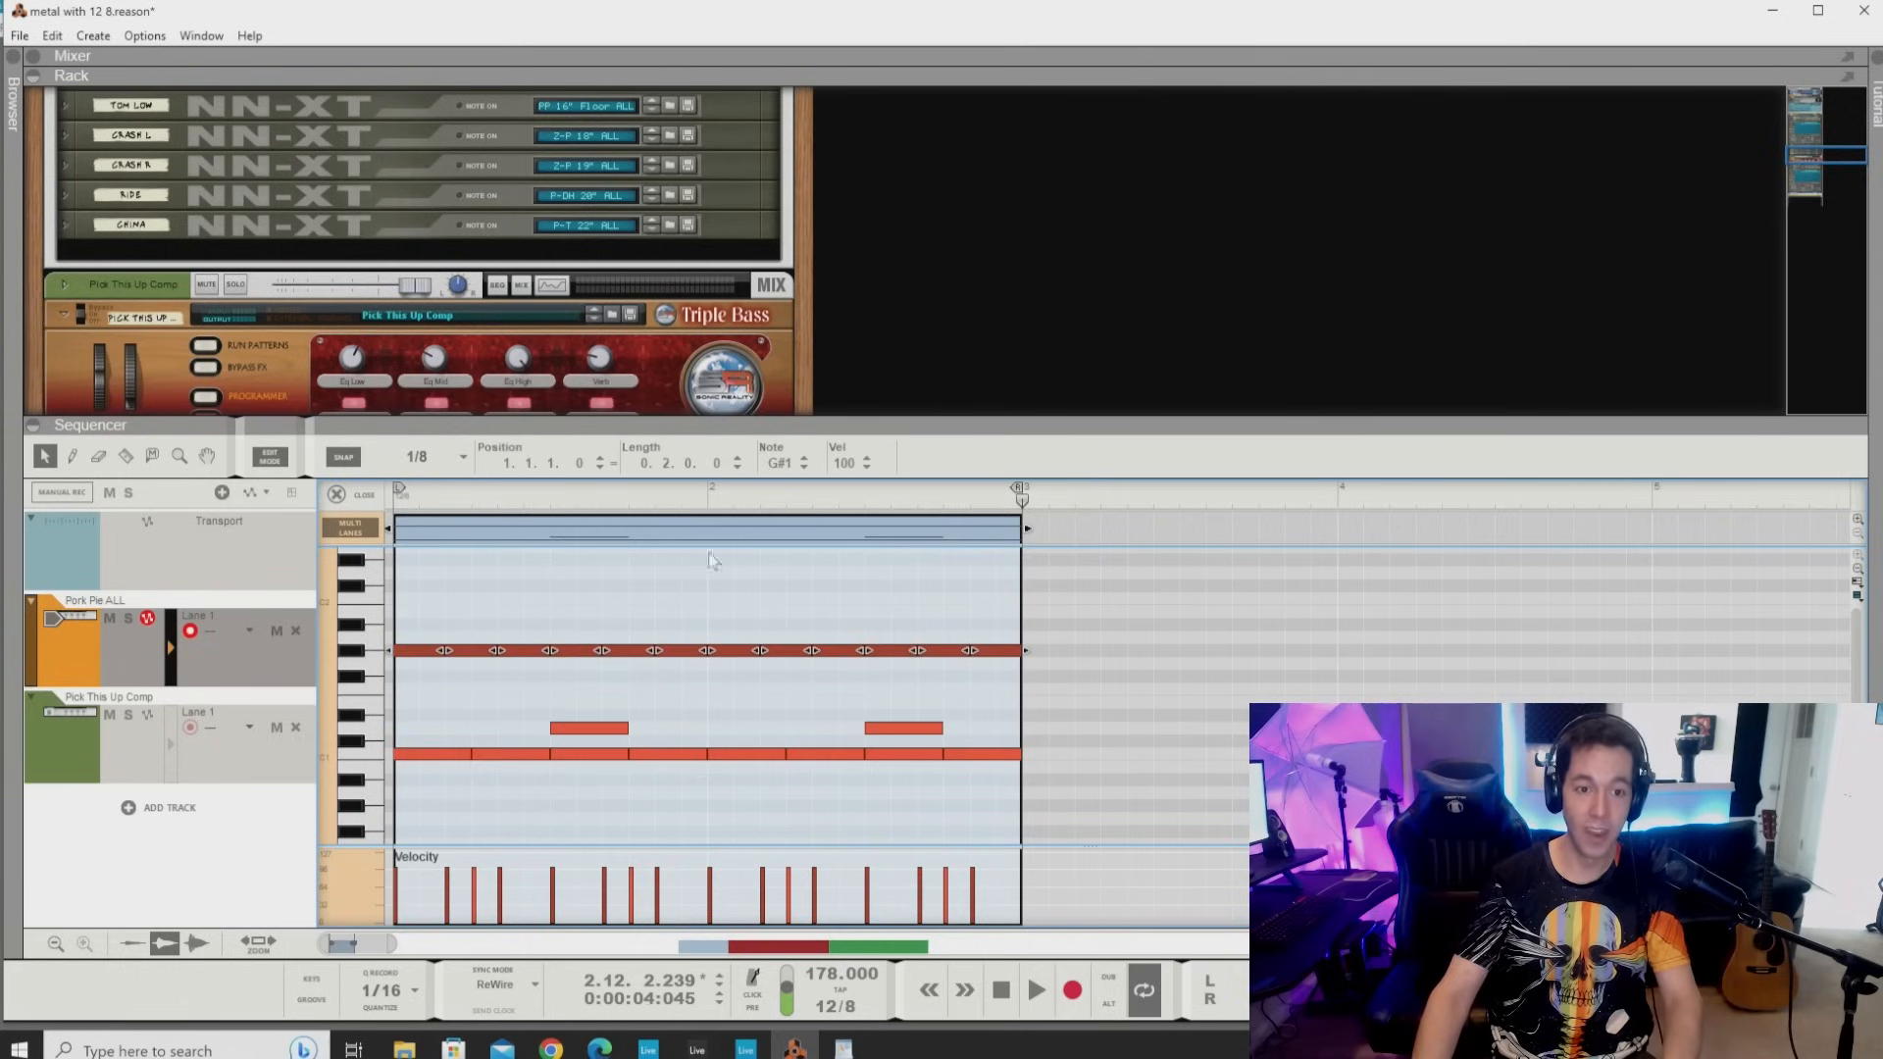
Deselect the notes and play the beat with quarter-length G#1 hits from the start of bar 1.
click(834, 561)
click(495, 490)
drag(456, 493, 292, 472)
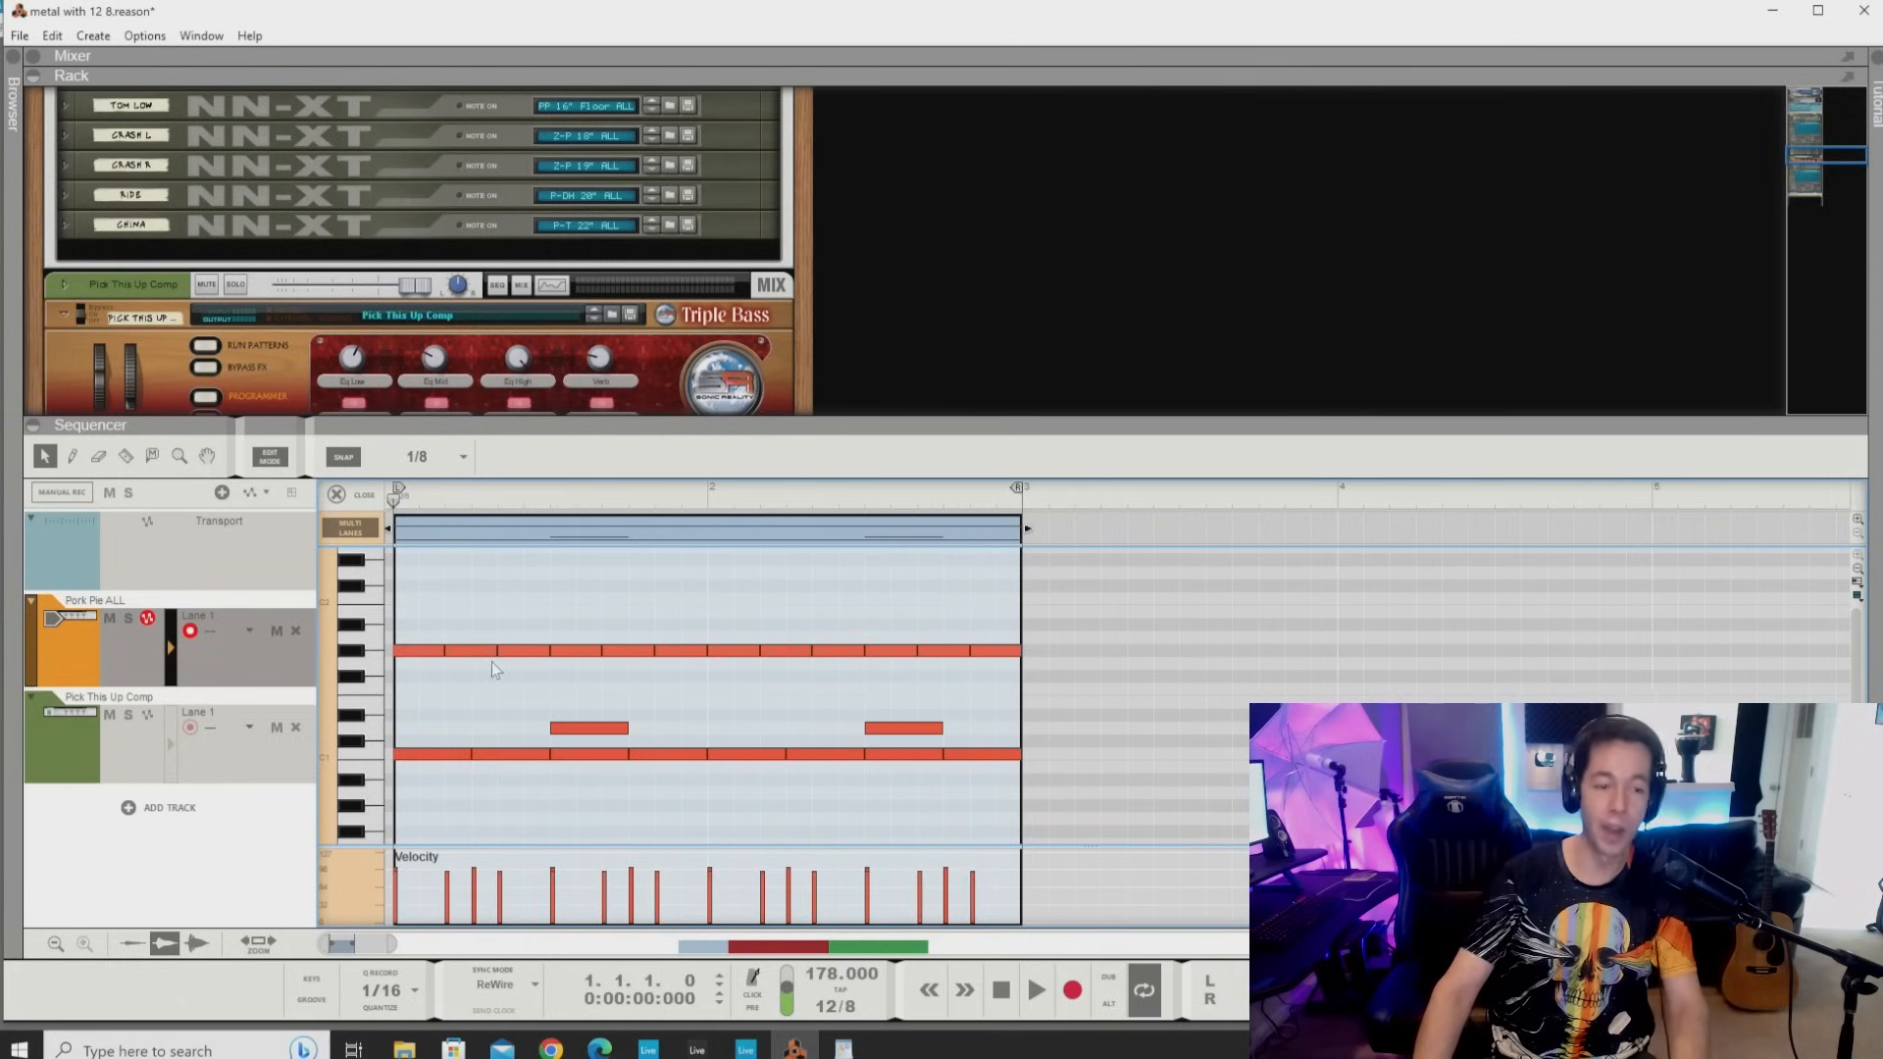
key(space)
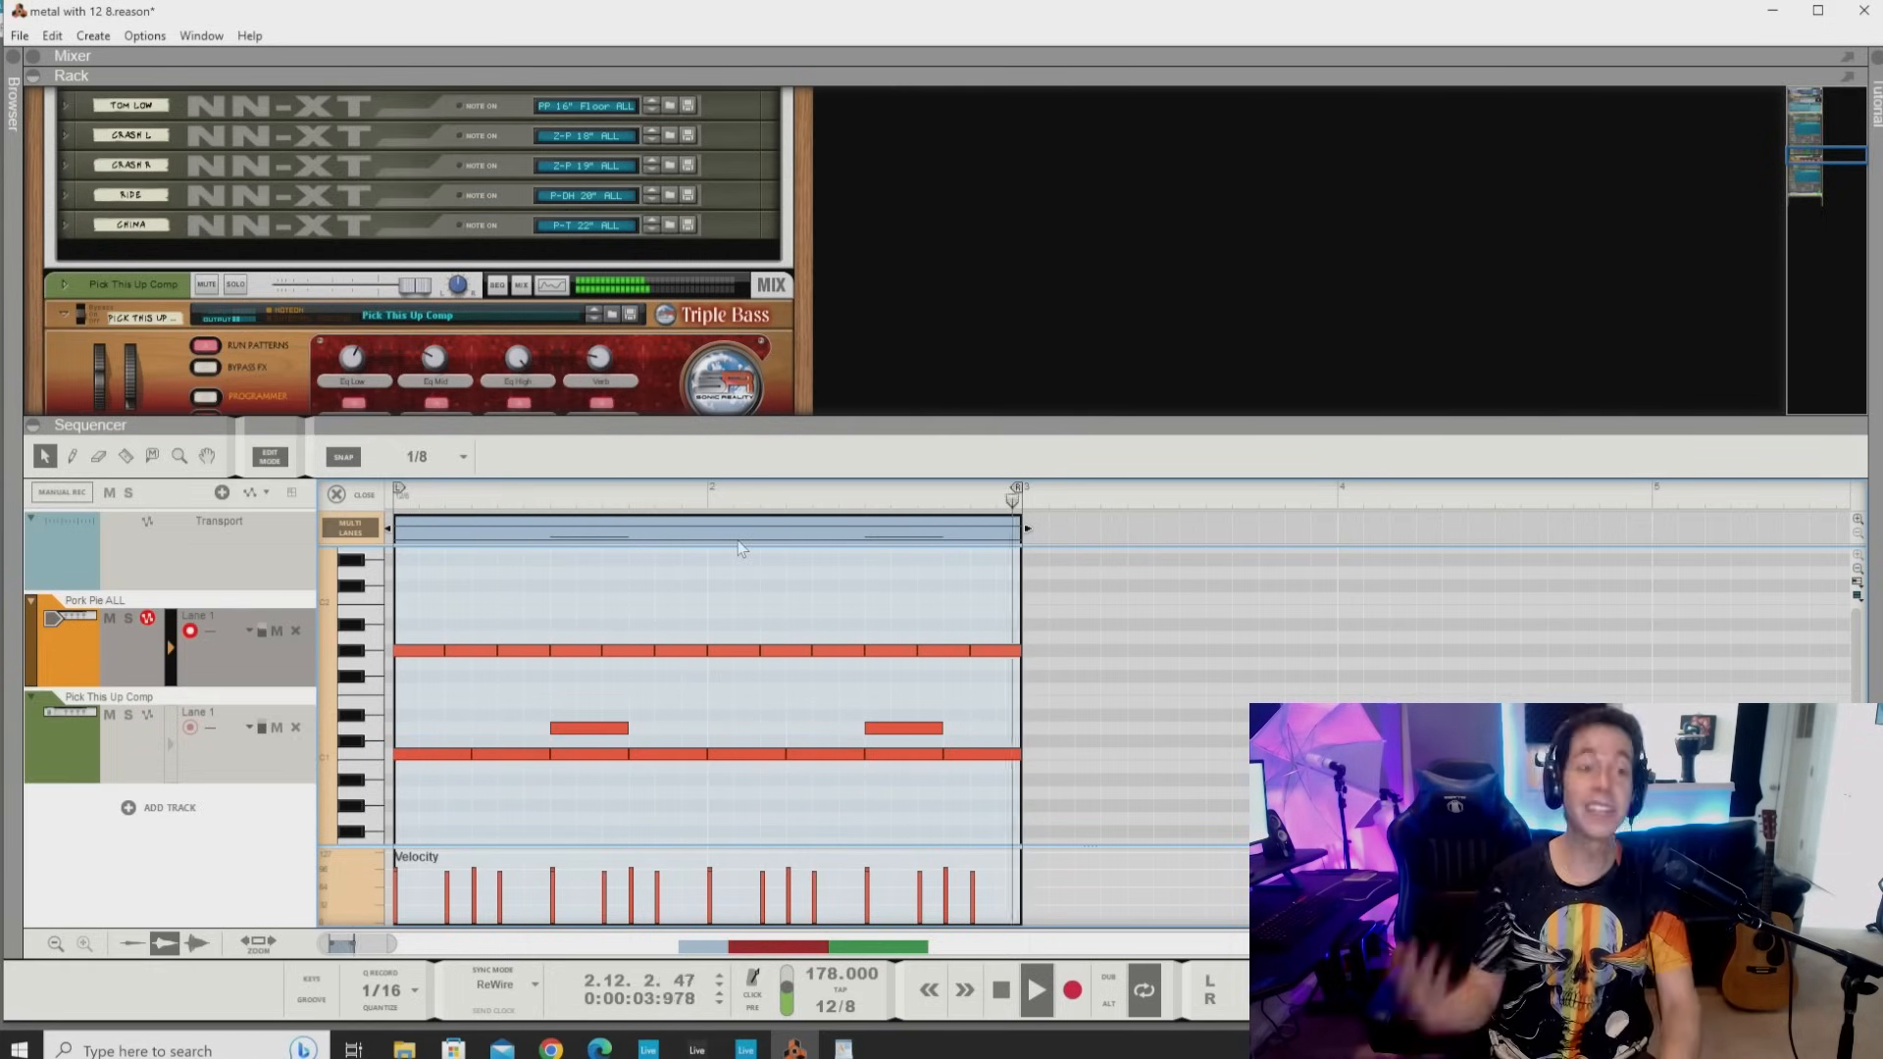
key(space)
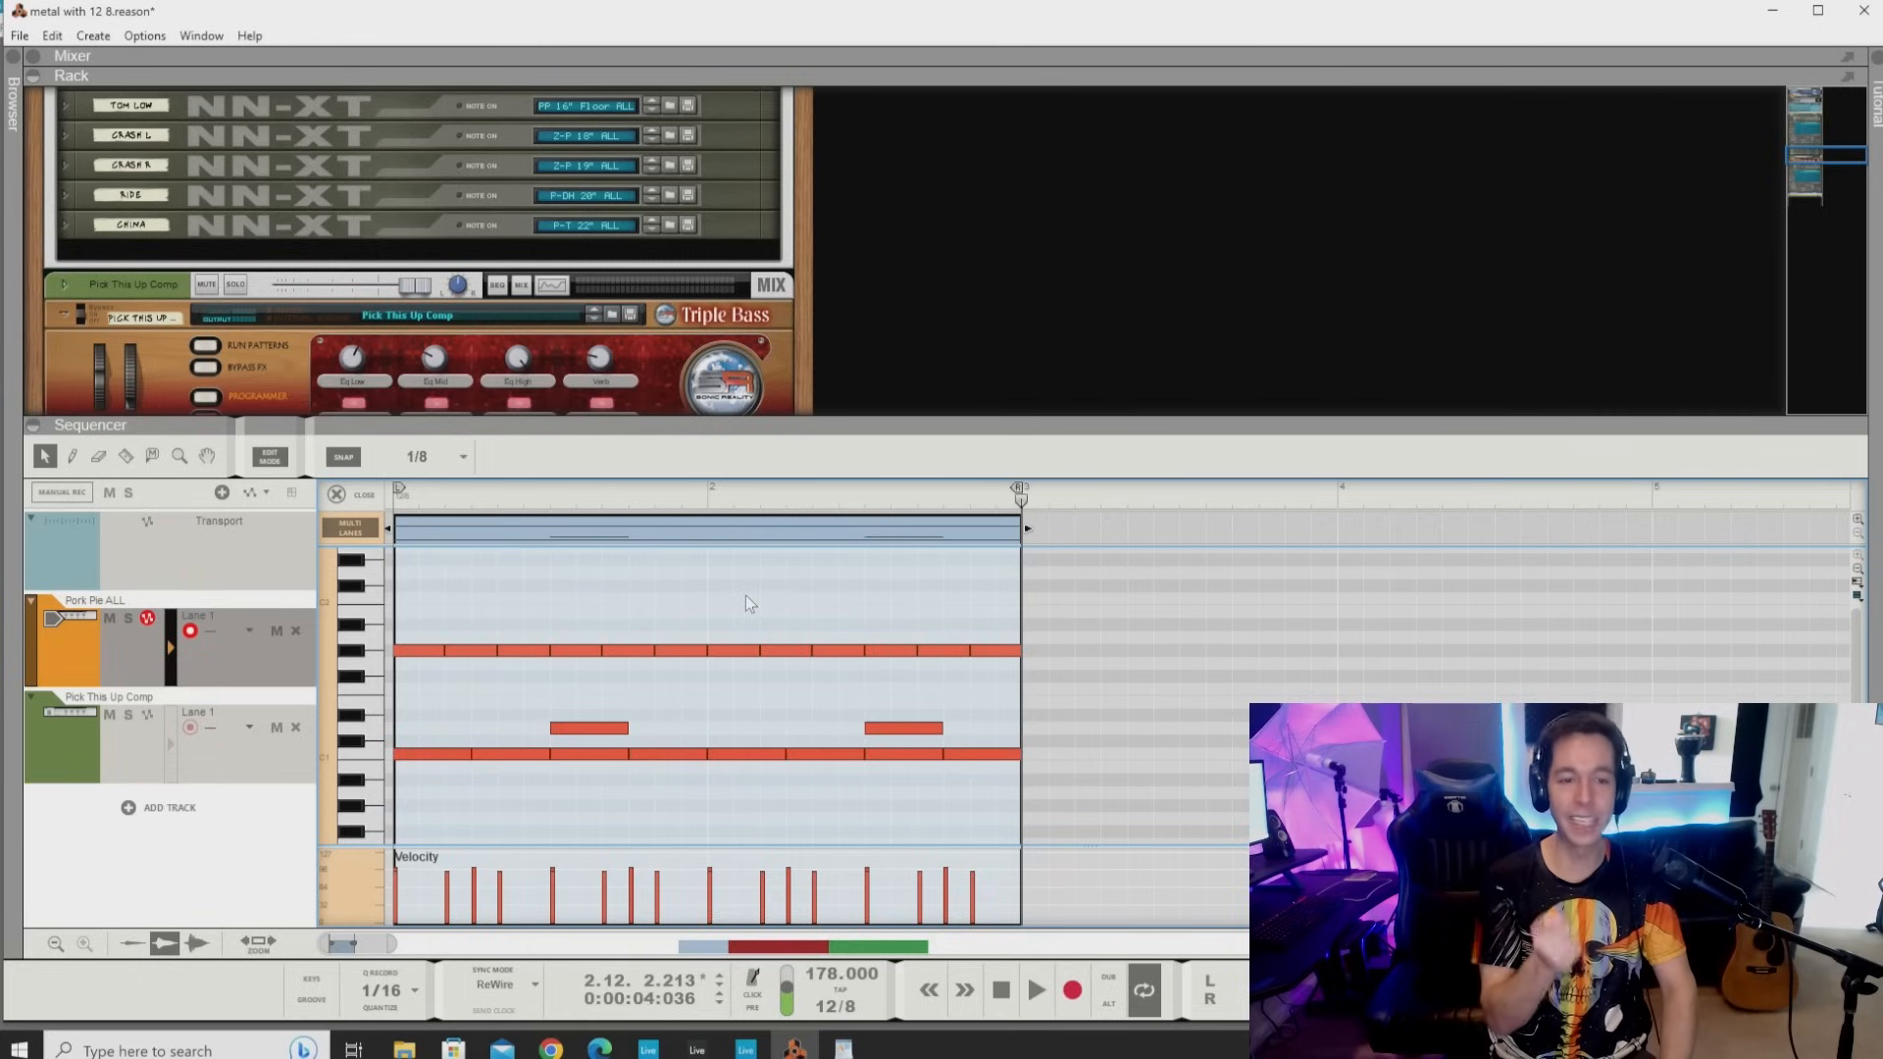
Replace the G#1 notes before 2.7.1 with six dotted-quarter A#1 notes, keeping only the last three G#1 notes.
drag(949, 606, 1005, 671)
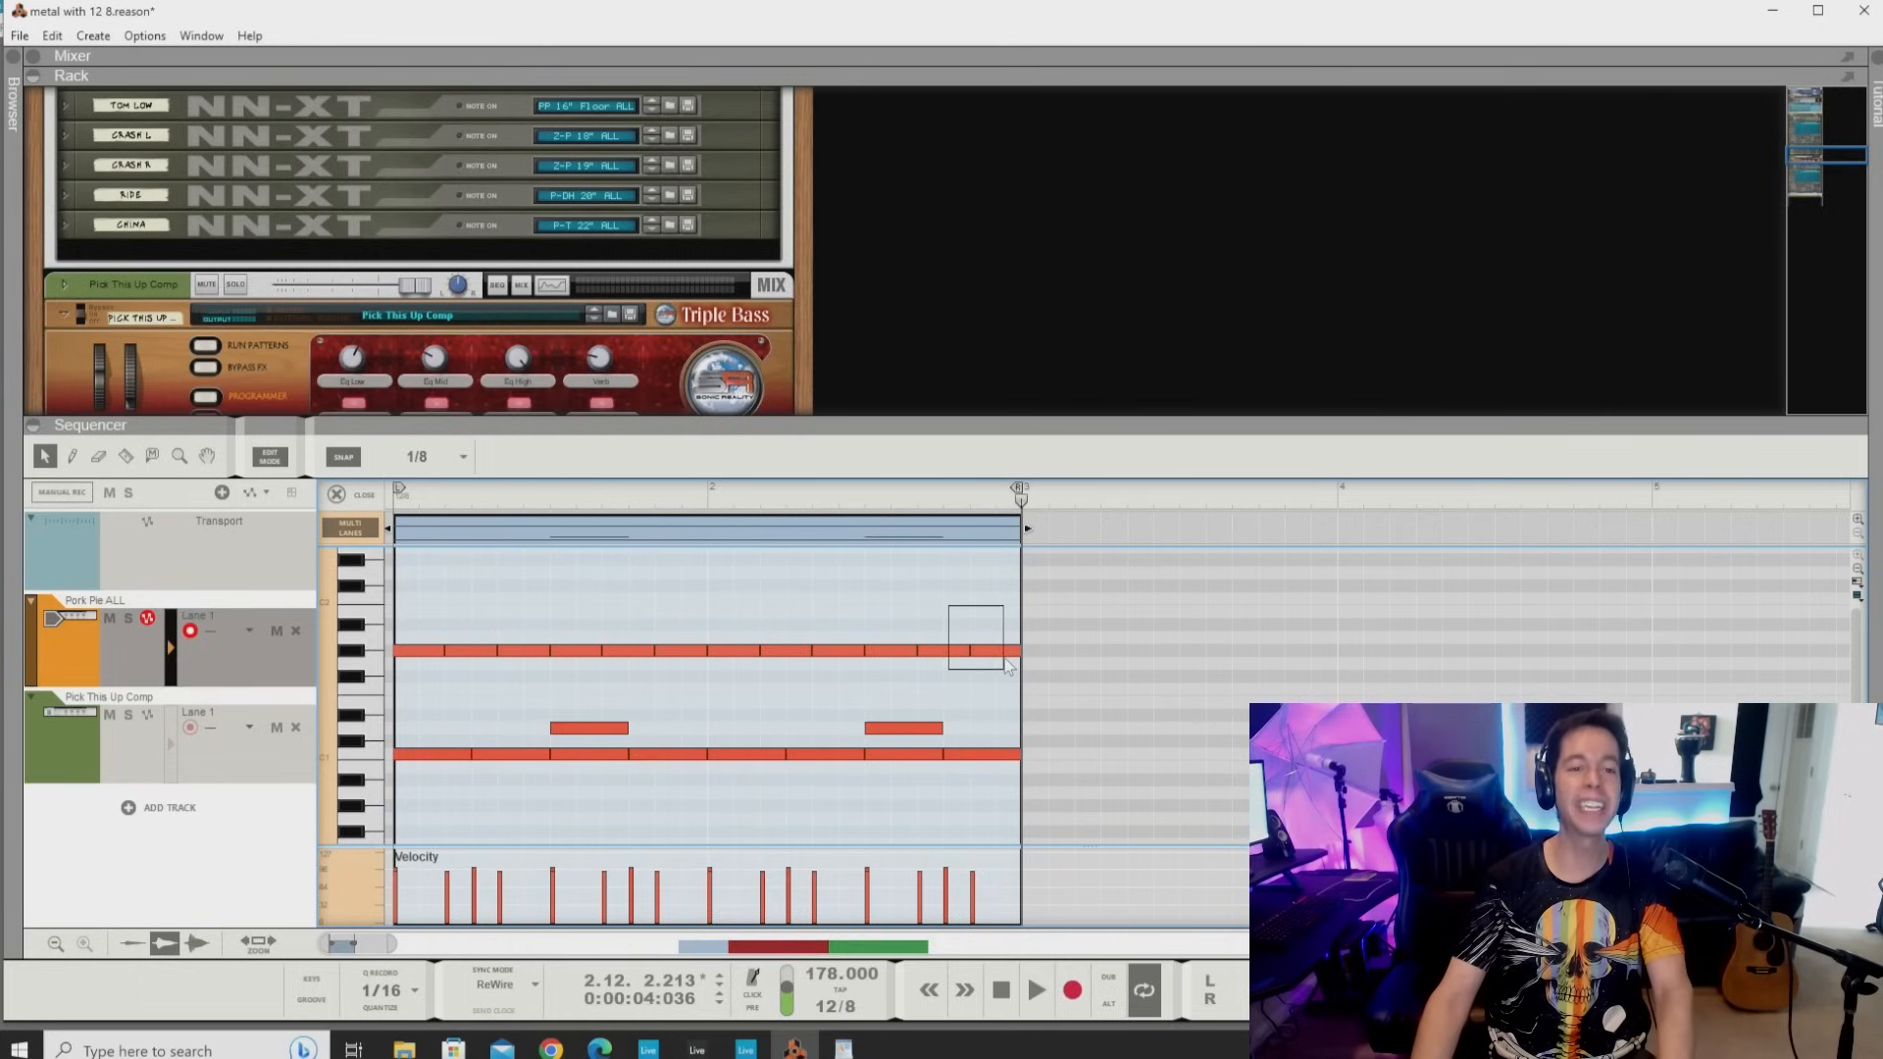
drag(902, 604, 1010, 667)
drag(893, 593, 997, 661)
drag(833, 600, 423, 628)
drag(408, 578, 650, 646)
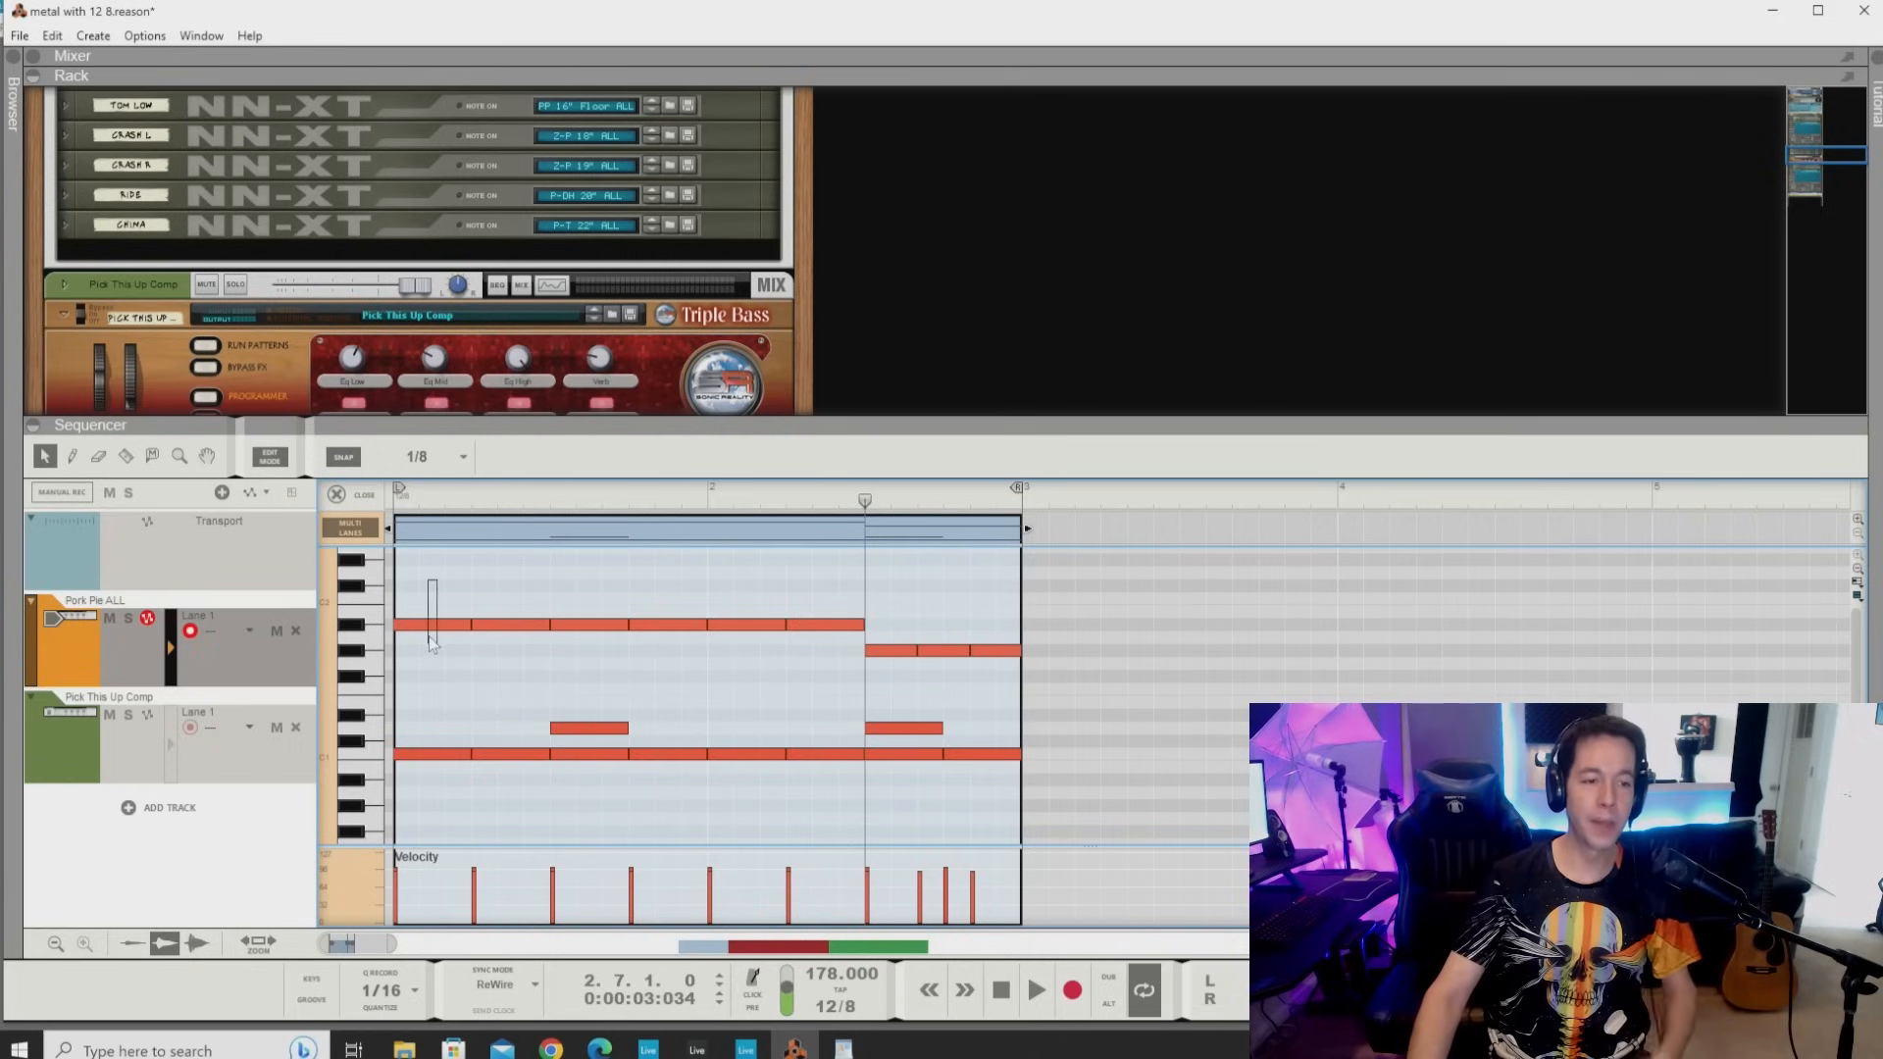
drag(429, 637, 430, 639)
drag(529, 596, 600, 625)
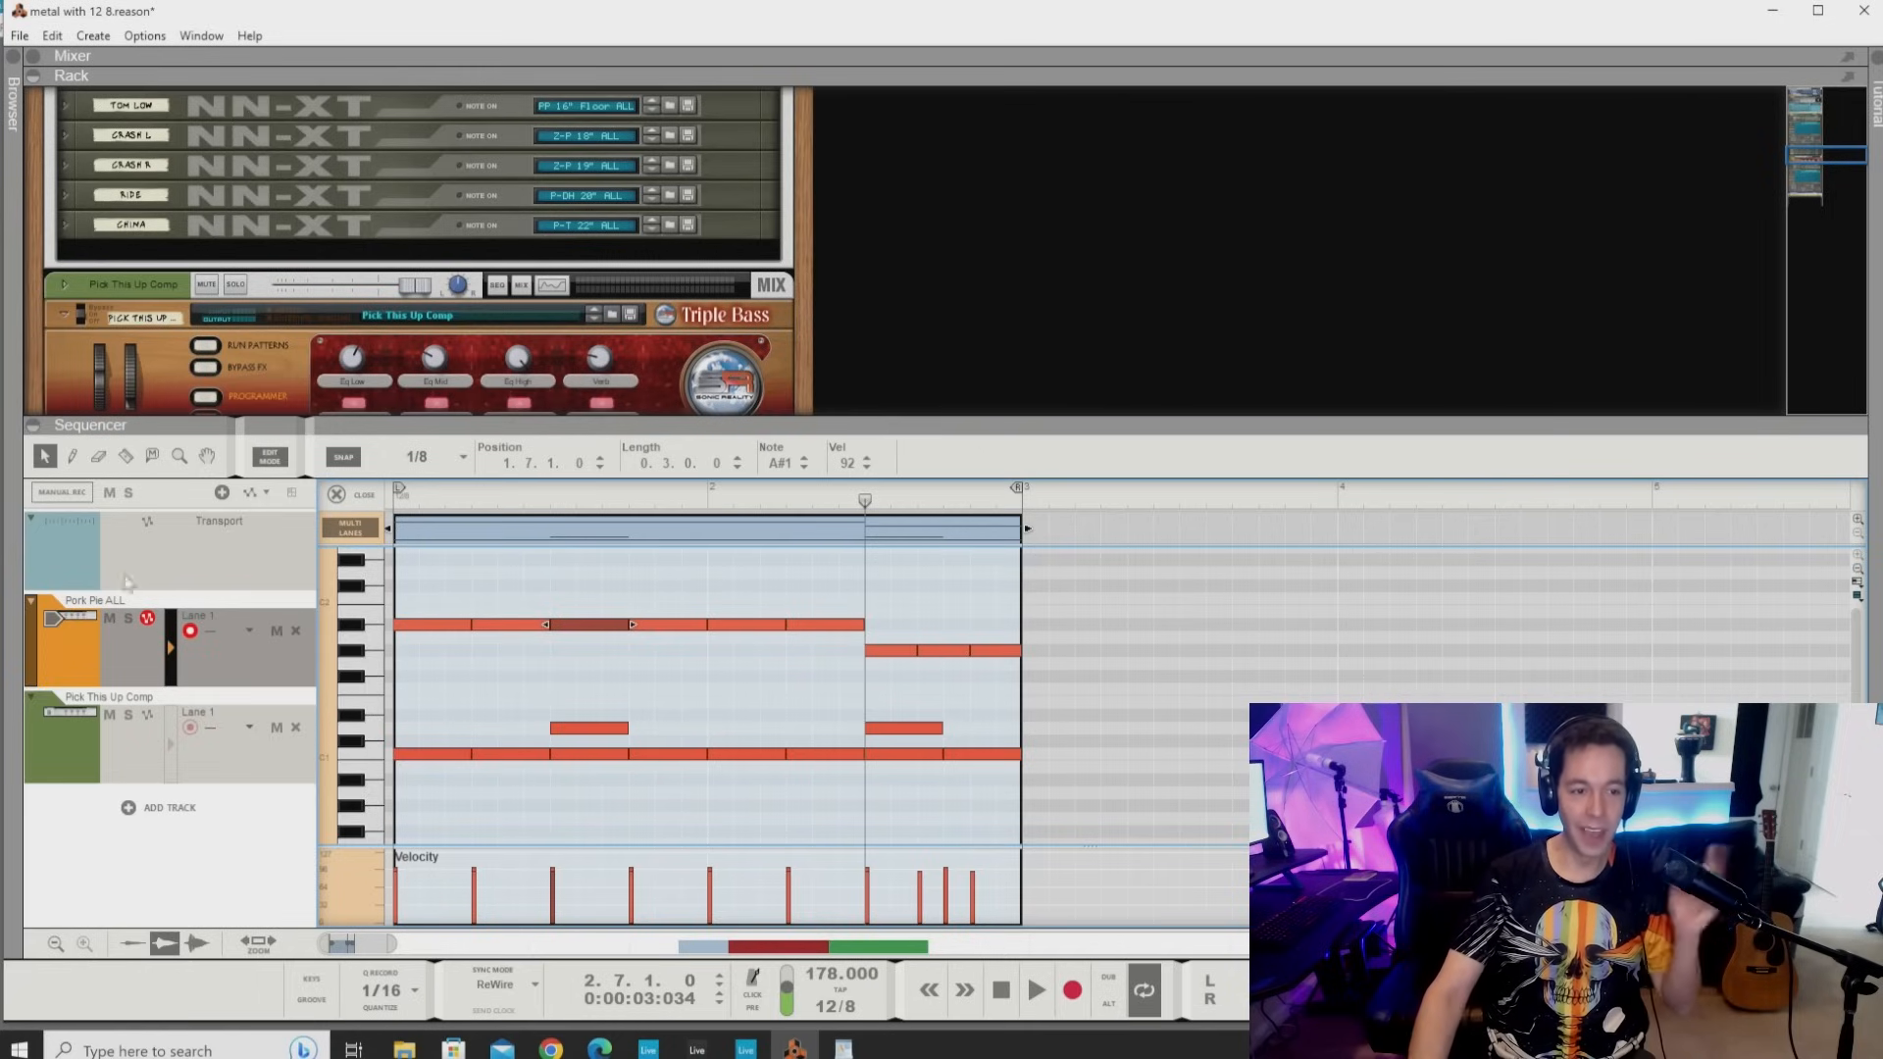
Play the combined beat from the start, and change the C1 kicks from 2.7.1 into three quarter-length notes.
key(shift+Return)
key(space)
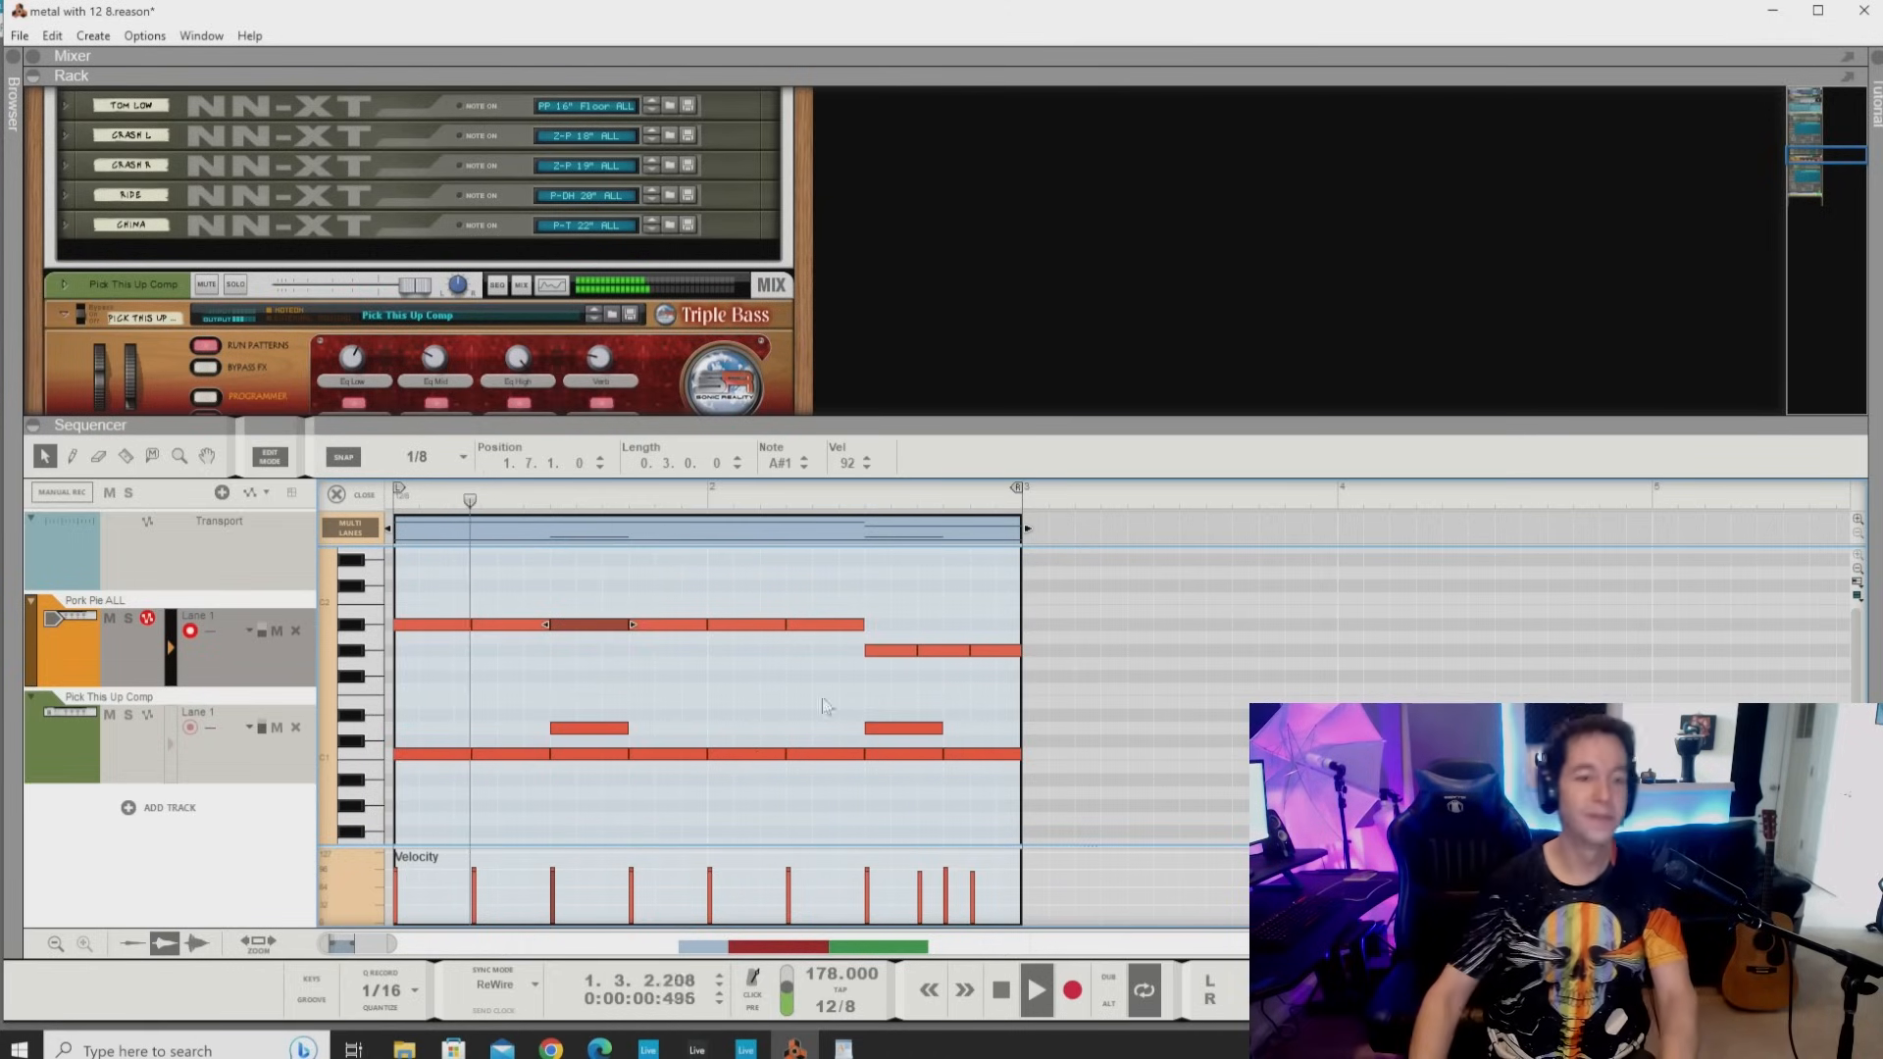
scroll(898, 618, up, 3)
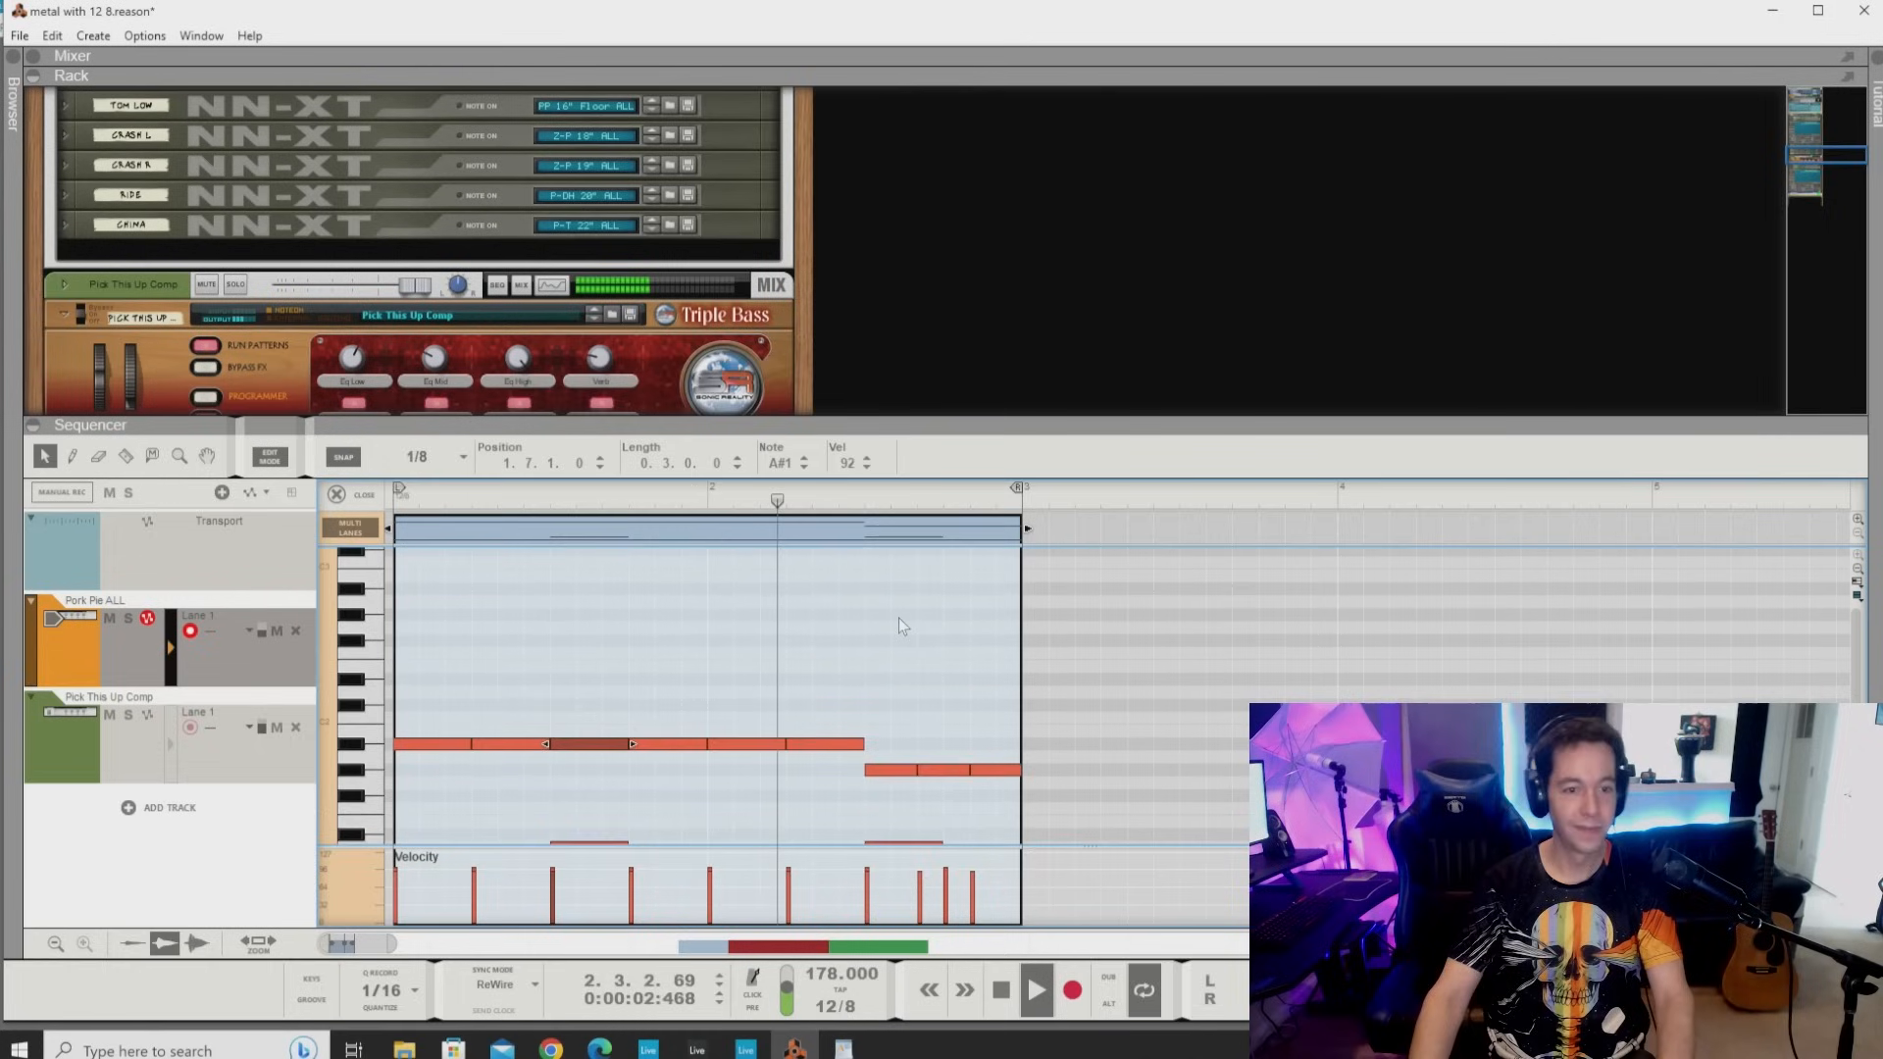
scroll(899, 617, down, 3)
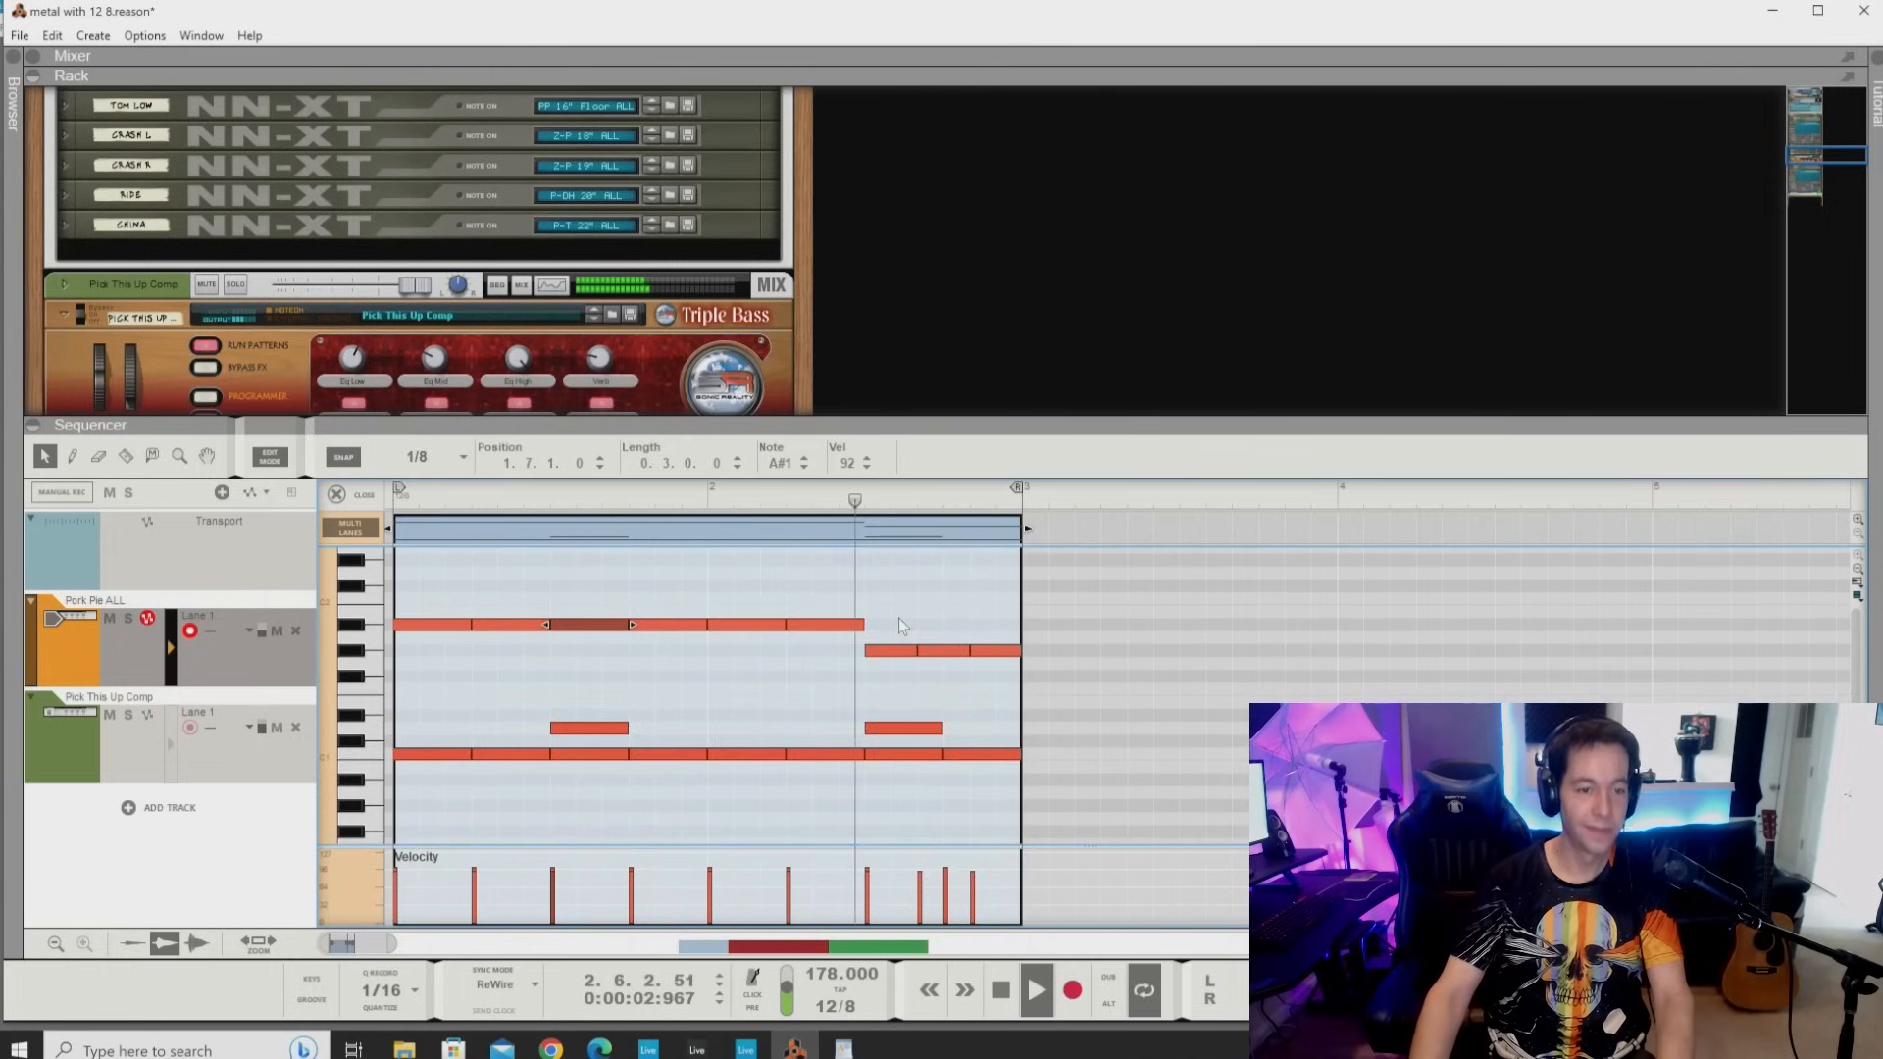
click(910, 755)
drag(948, 754, 1015, 753)
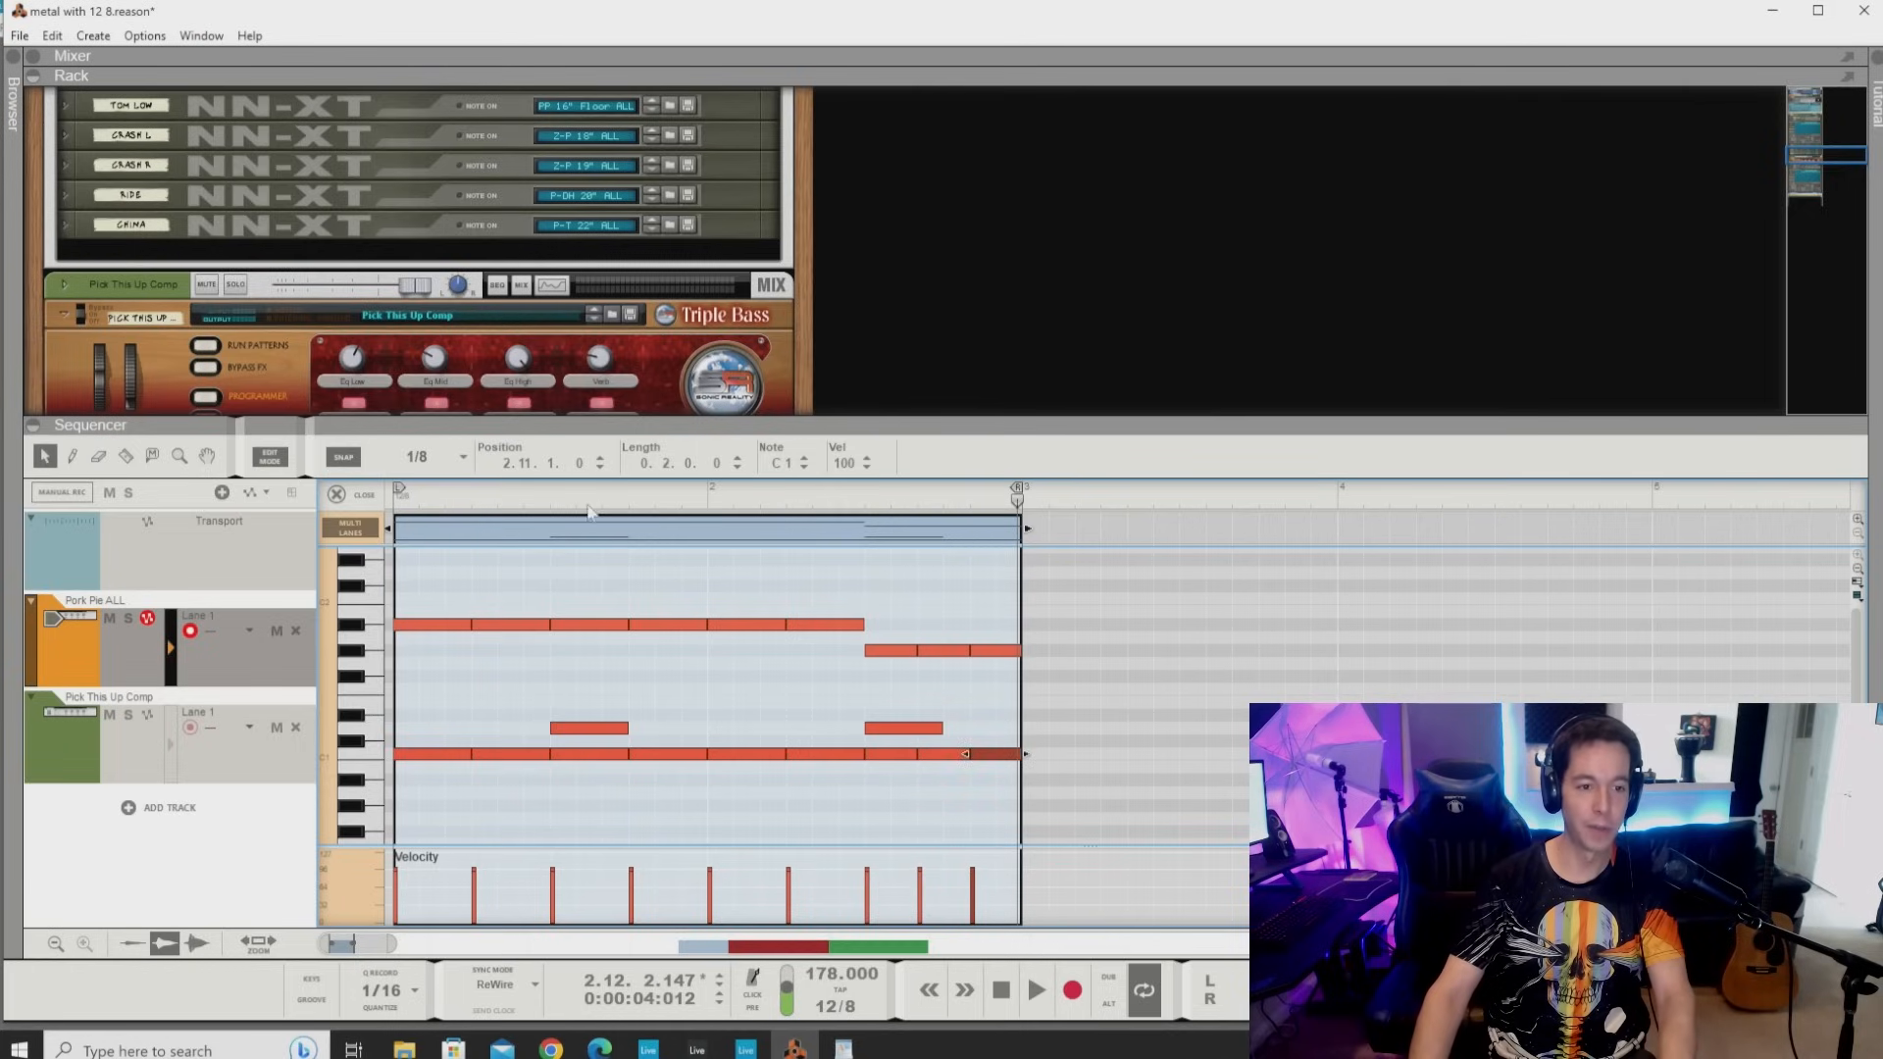
Move the first A#1 note at 1.1.1 up to C#2 and play the beat.
scroll(418, 657, up, 2)
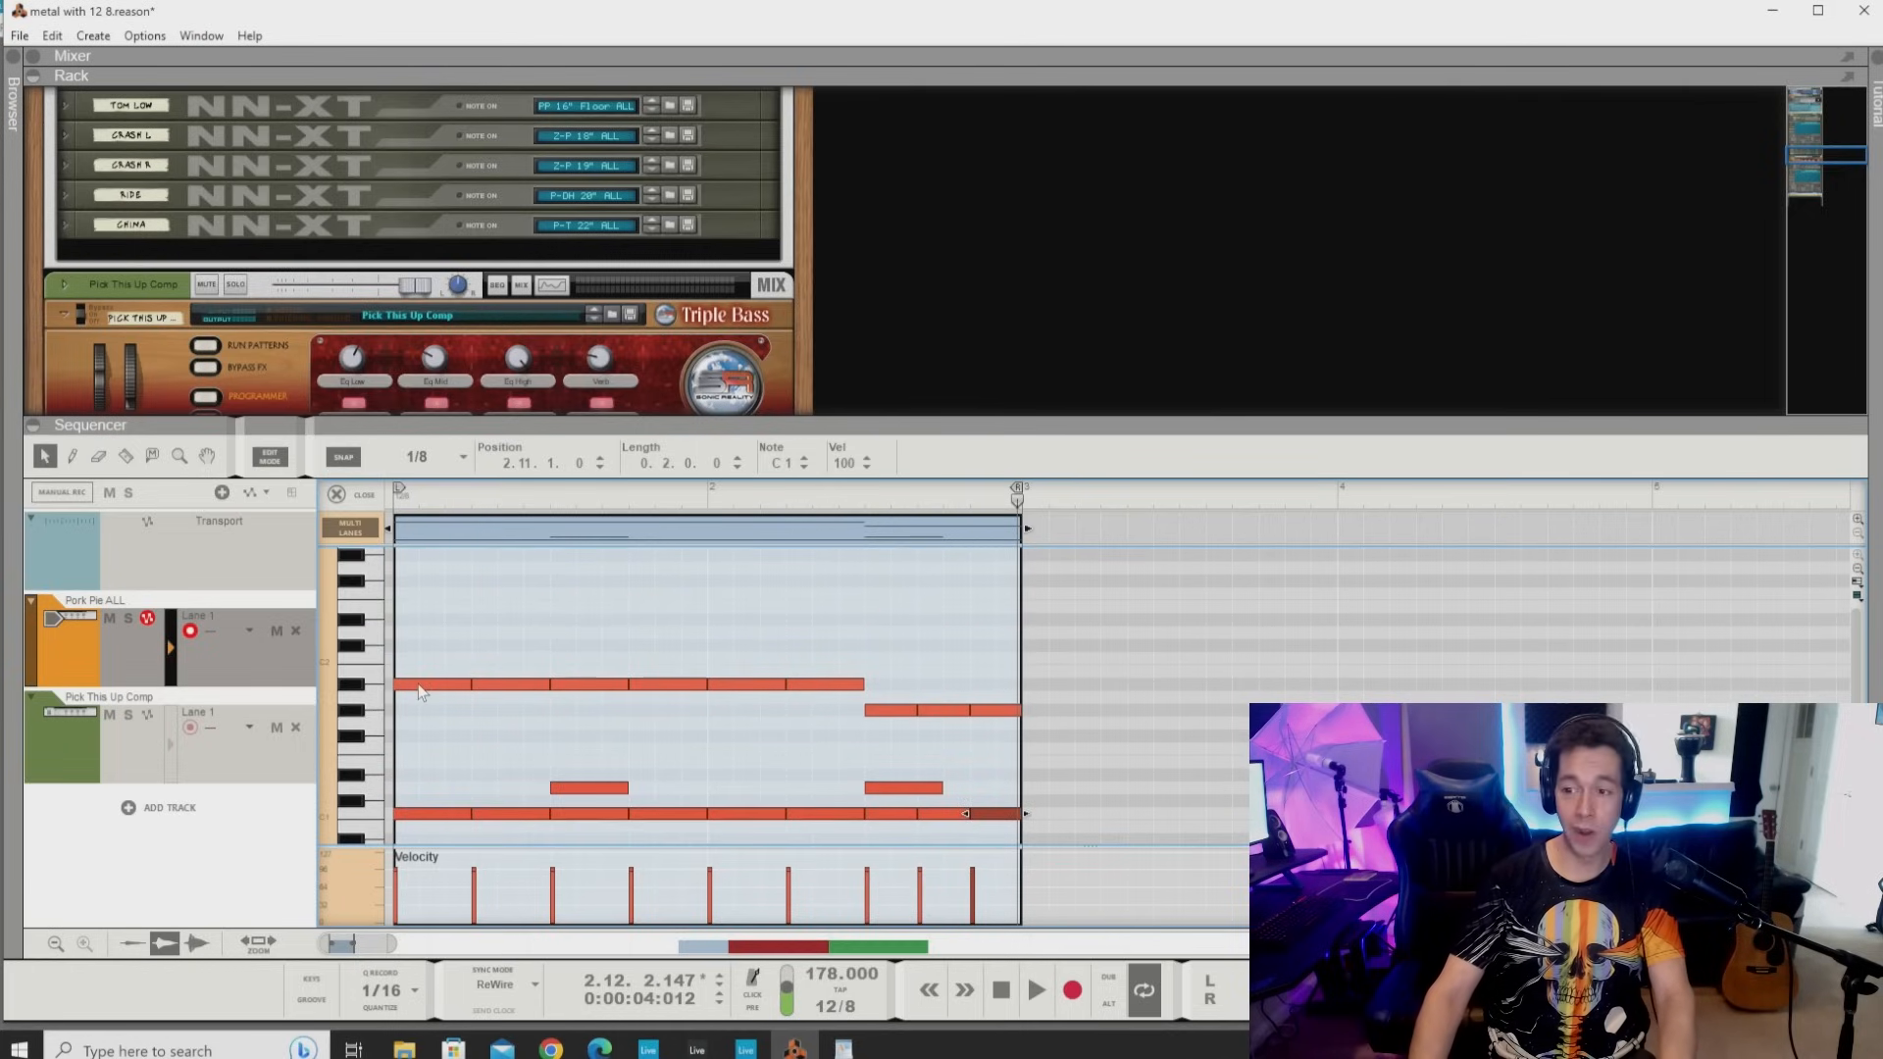
drag(419, 684, 419, 671)
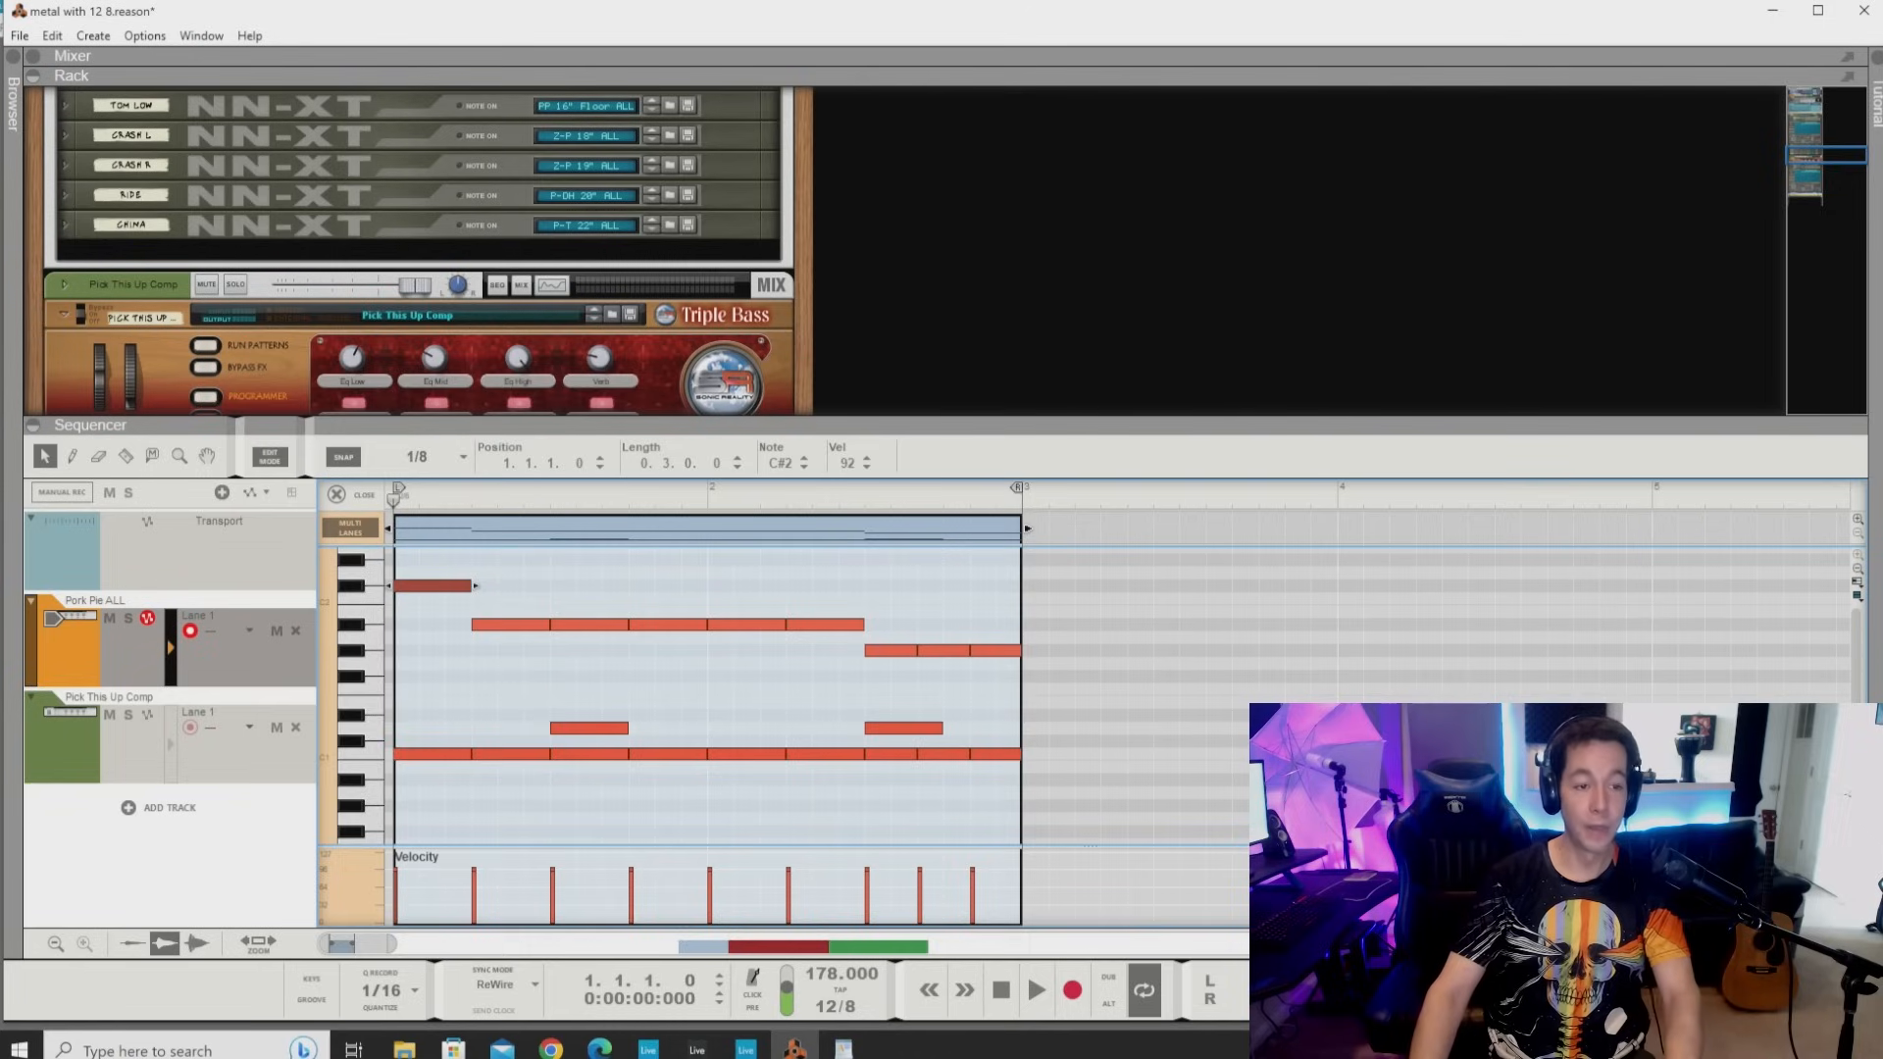
key(space)
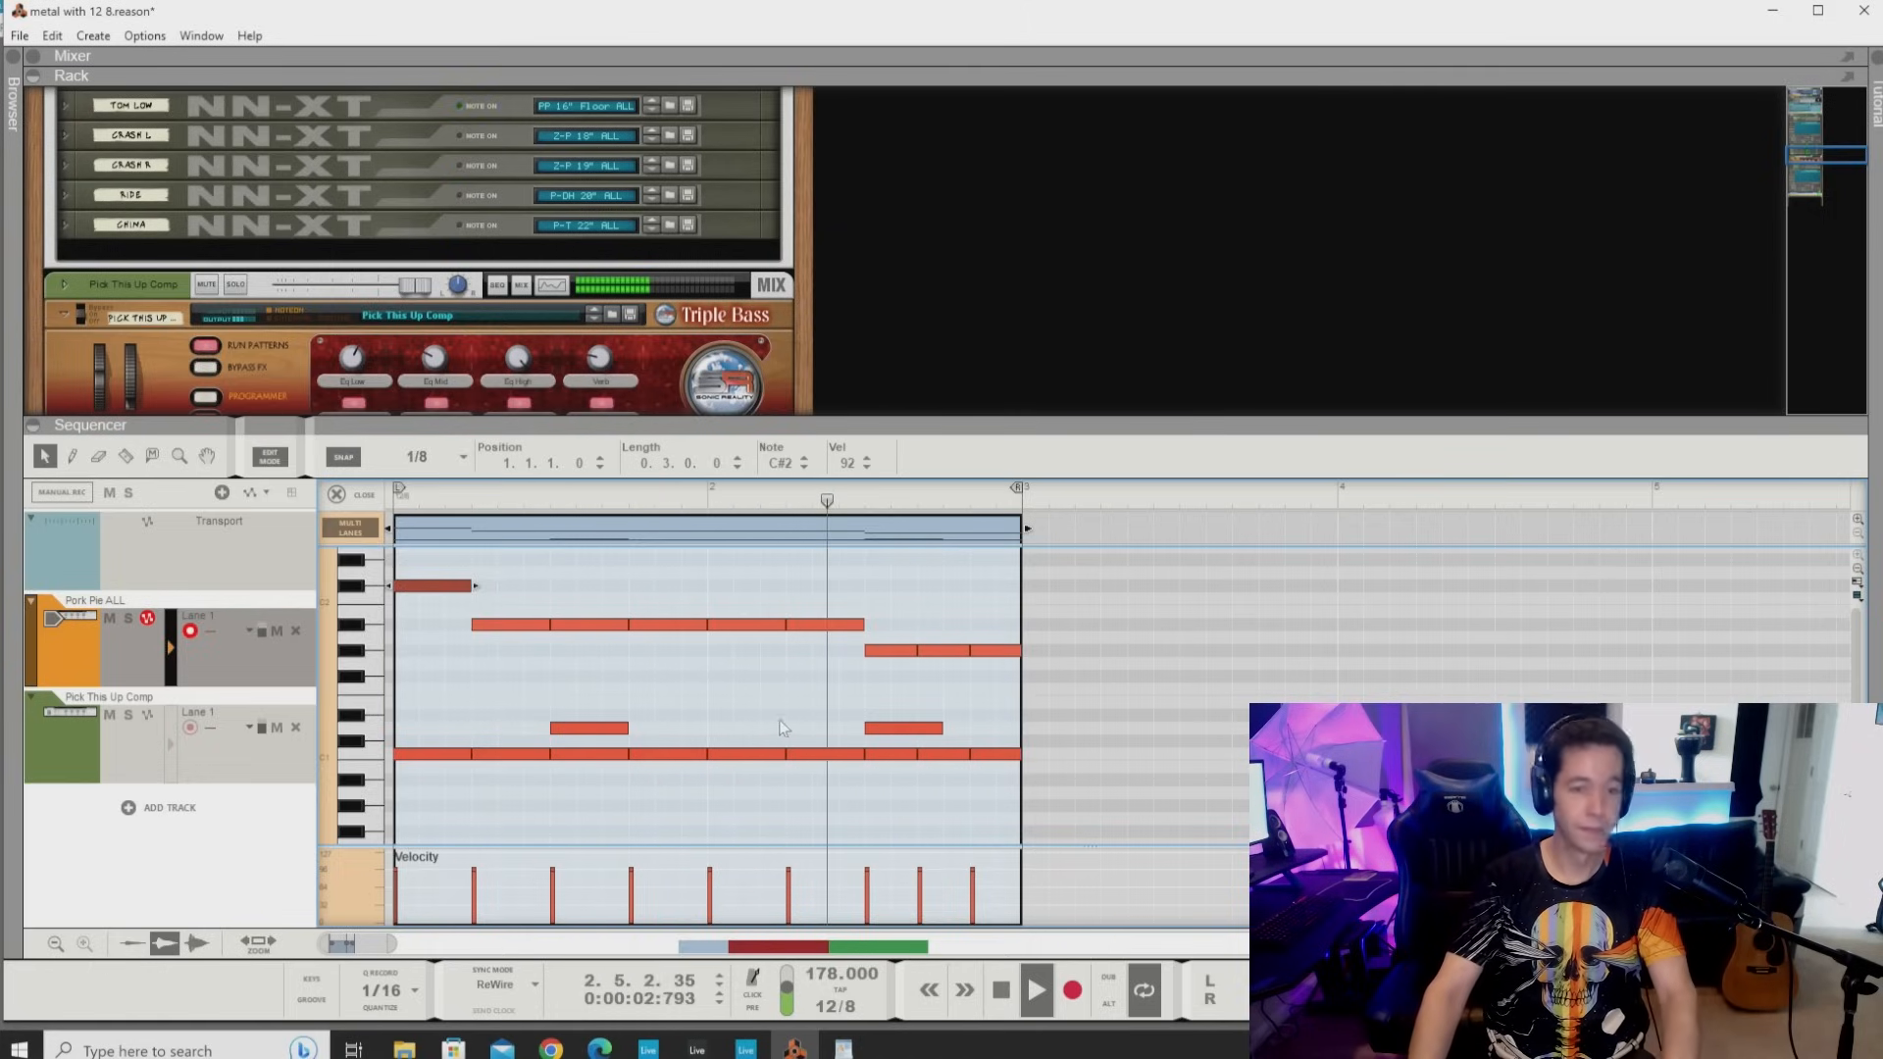
key(space)
Place three eighth-note C1 kicks from 1.4.1, 1.10.1 and 2.4.1, and remove the kicks under both D1 snares.
drag(416, 796, 1094, 736)
click(421, 796)
drag(441, 734, 799, 787)
click(798, 785)
click(465, 755)
click(512, 755)
drag(554, 754, 500, 754)
drag(489, 754, 545, 756)
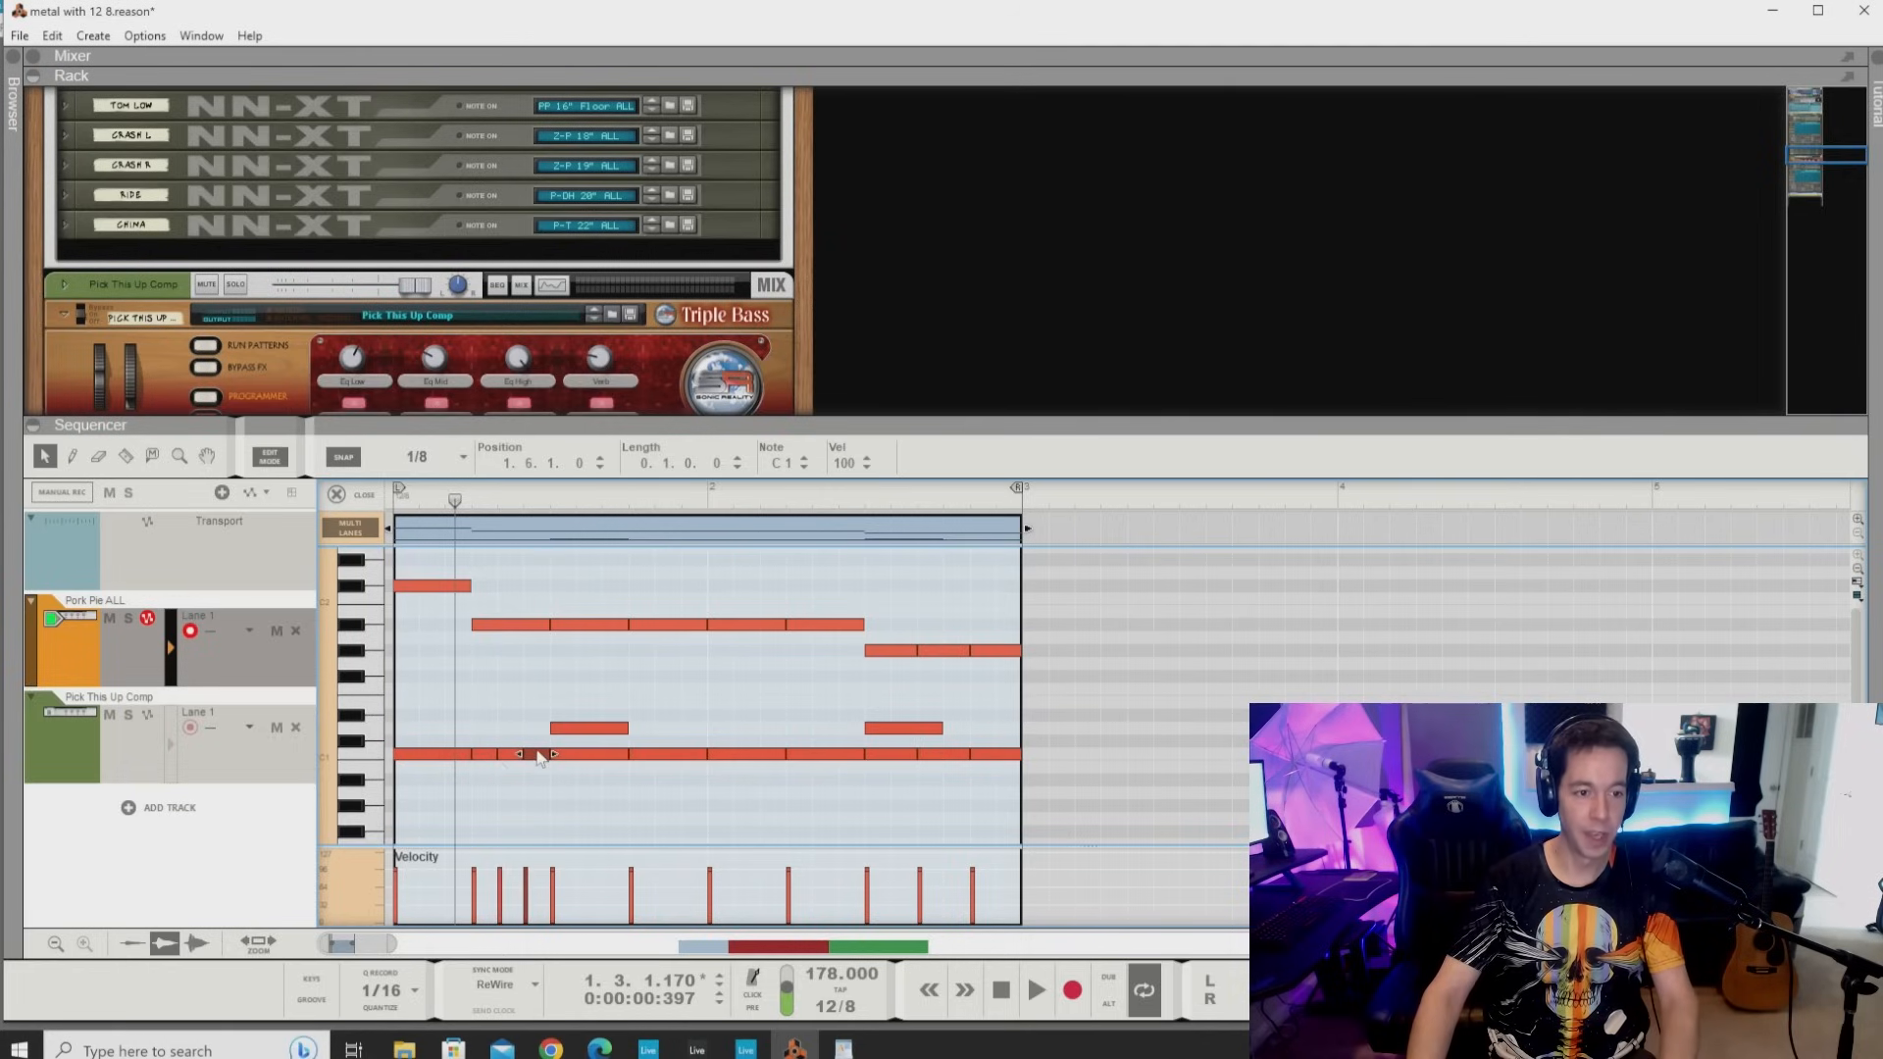
click(716, 752)
mouse_move(700, 756)
mouse_down()
mouse_move(654, 755)
mouse_move(694, 756)
mouse_up()
Play the beat with the eighth-note kick triplets from the start of bar 1.
click(399, 492)
key(space)
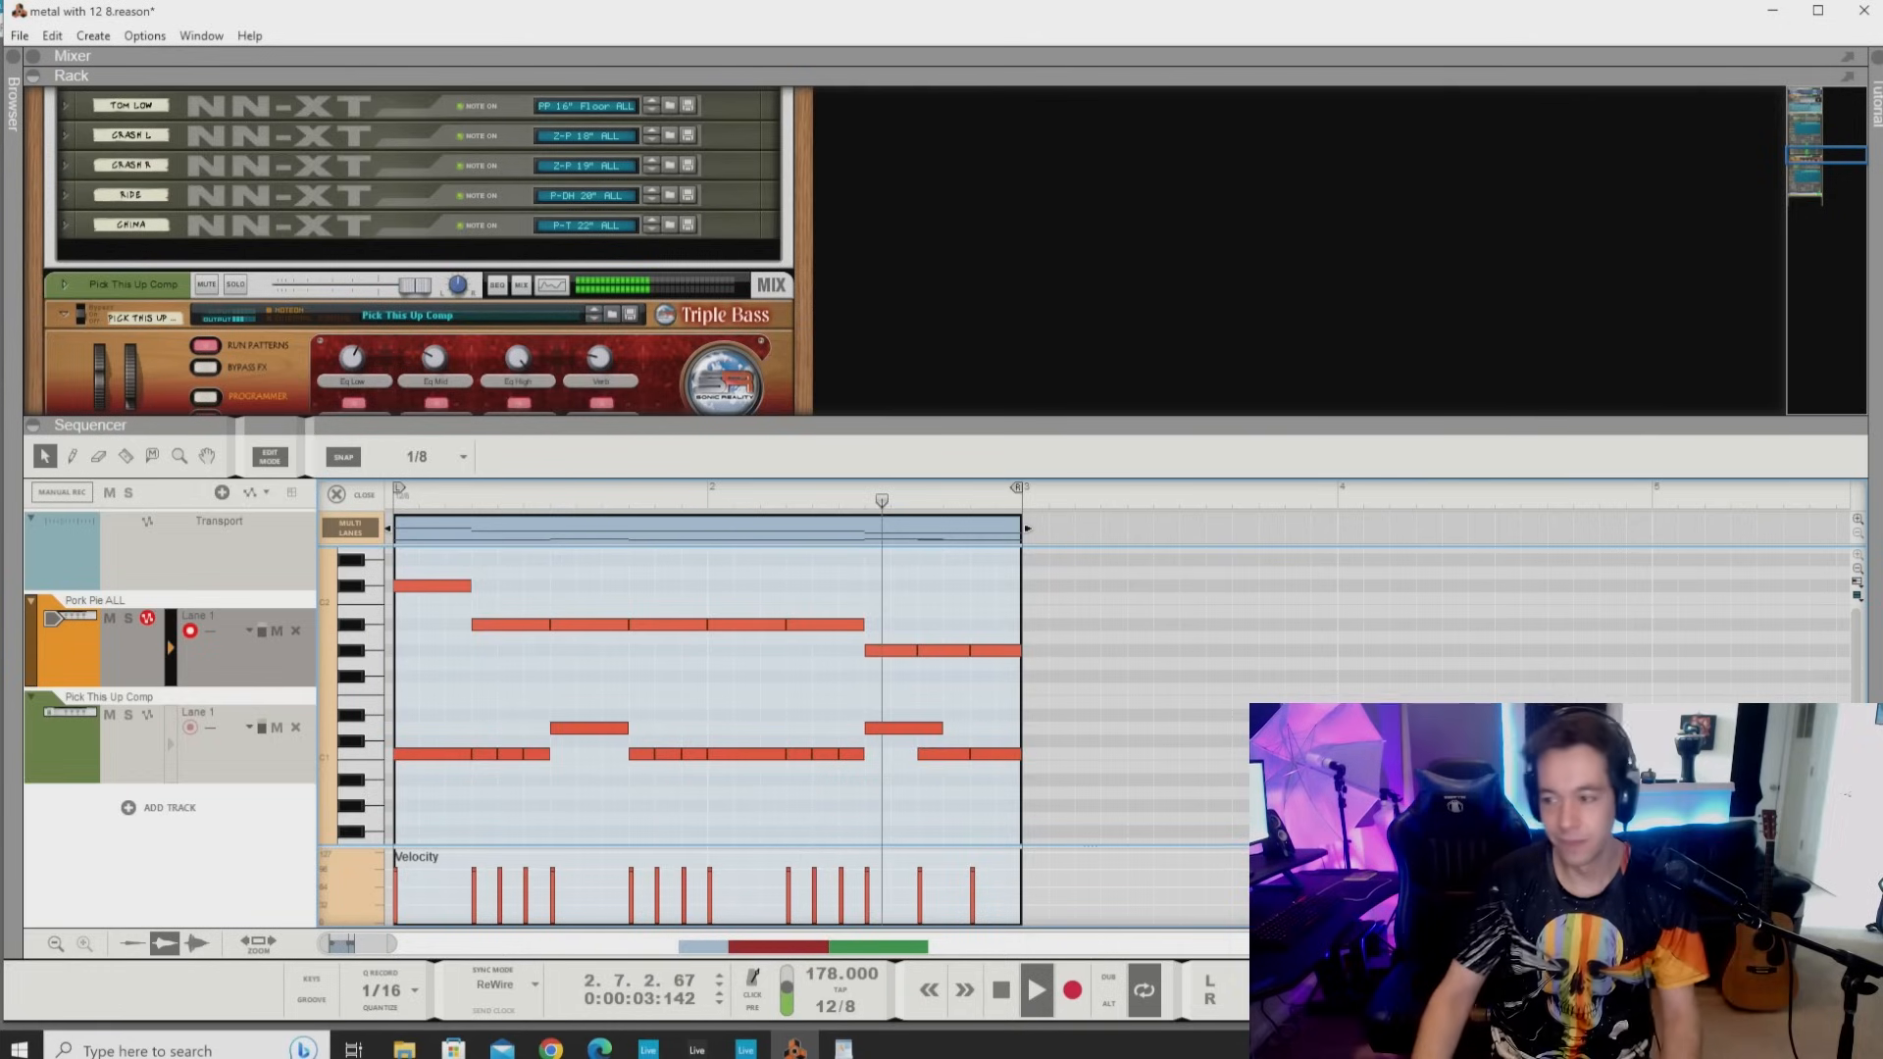
key(space)
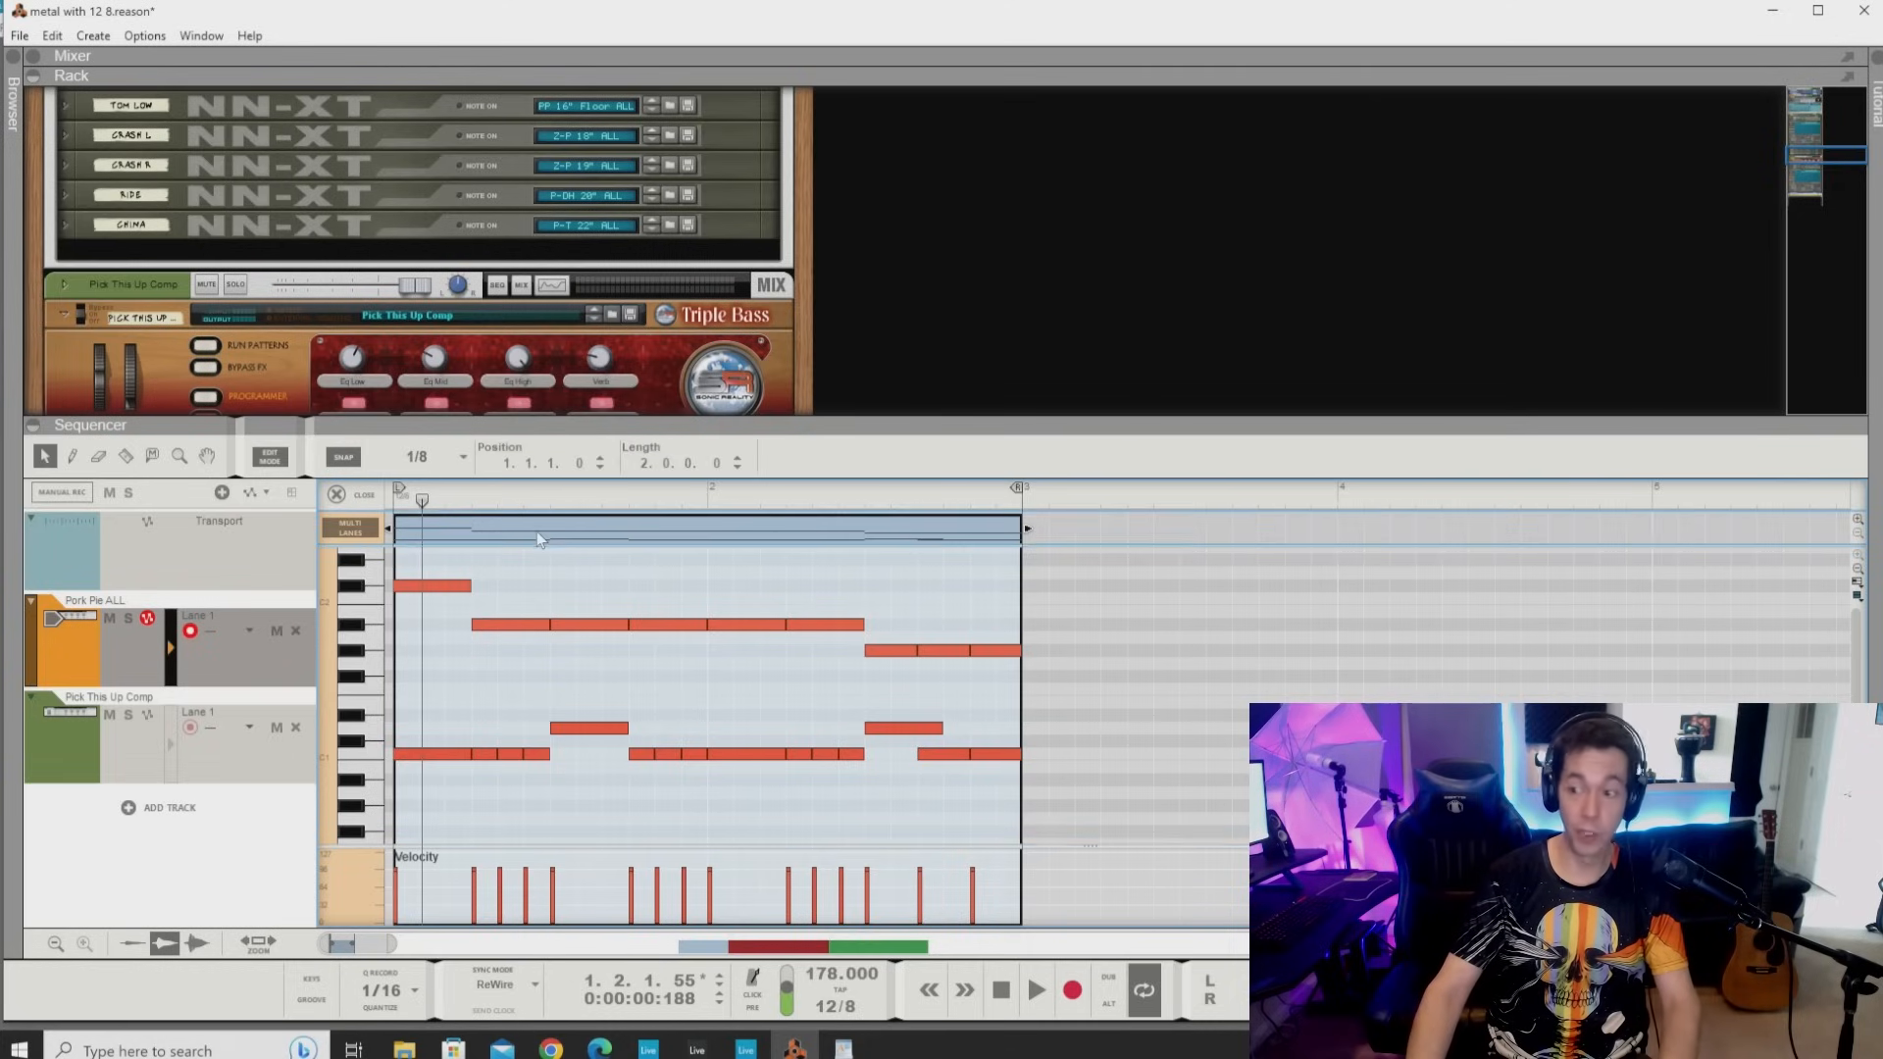
Duplicate the two-bar drum clip to 3.1.1 and make the copy the active clip for editing.
key(ctrl+d)
scroll(706, 667, down, 1)
scroll(713, 677, right, 1)
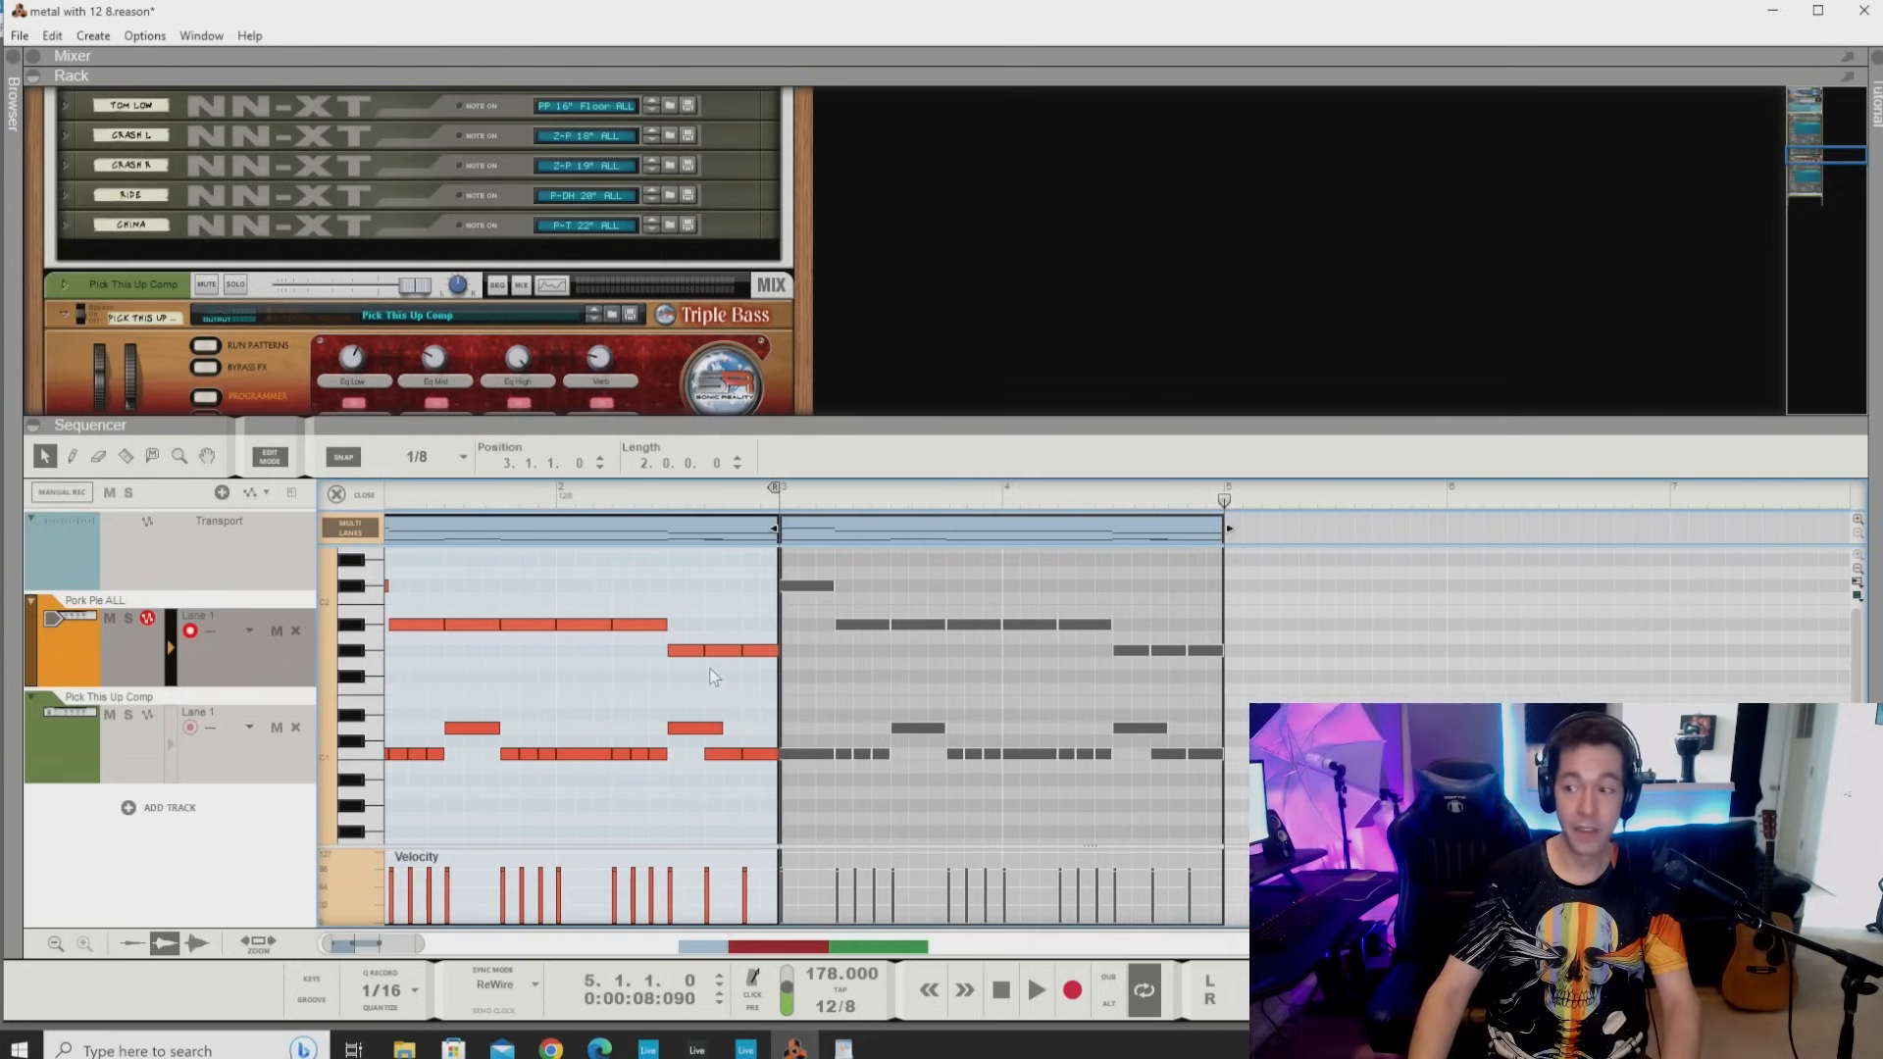
scroll(827, 546, right, 2)
click(832, 539)
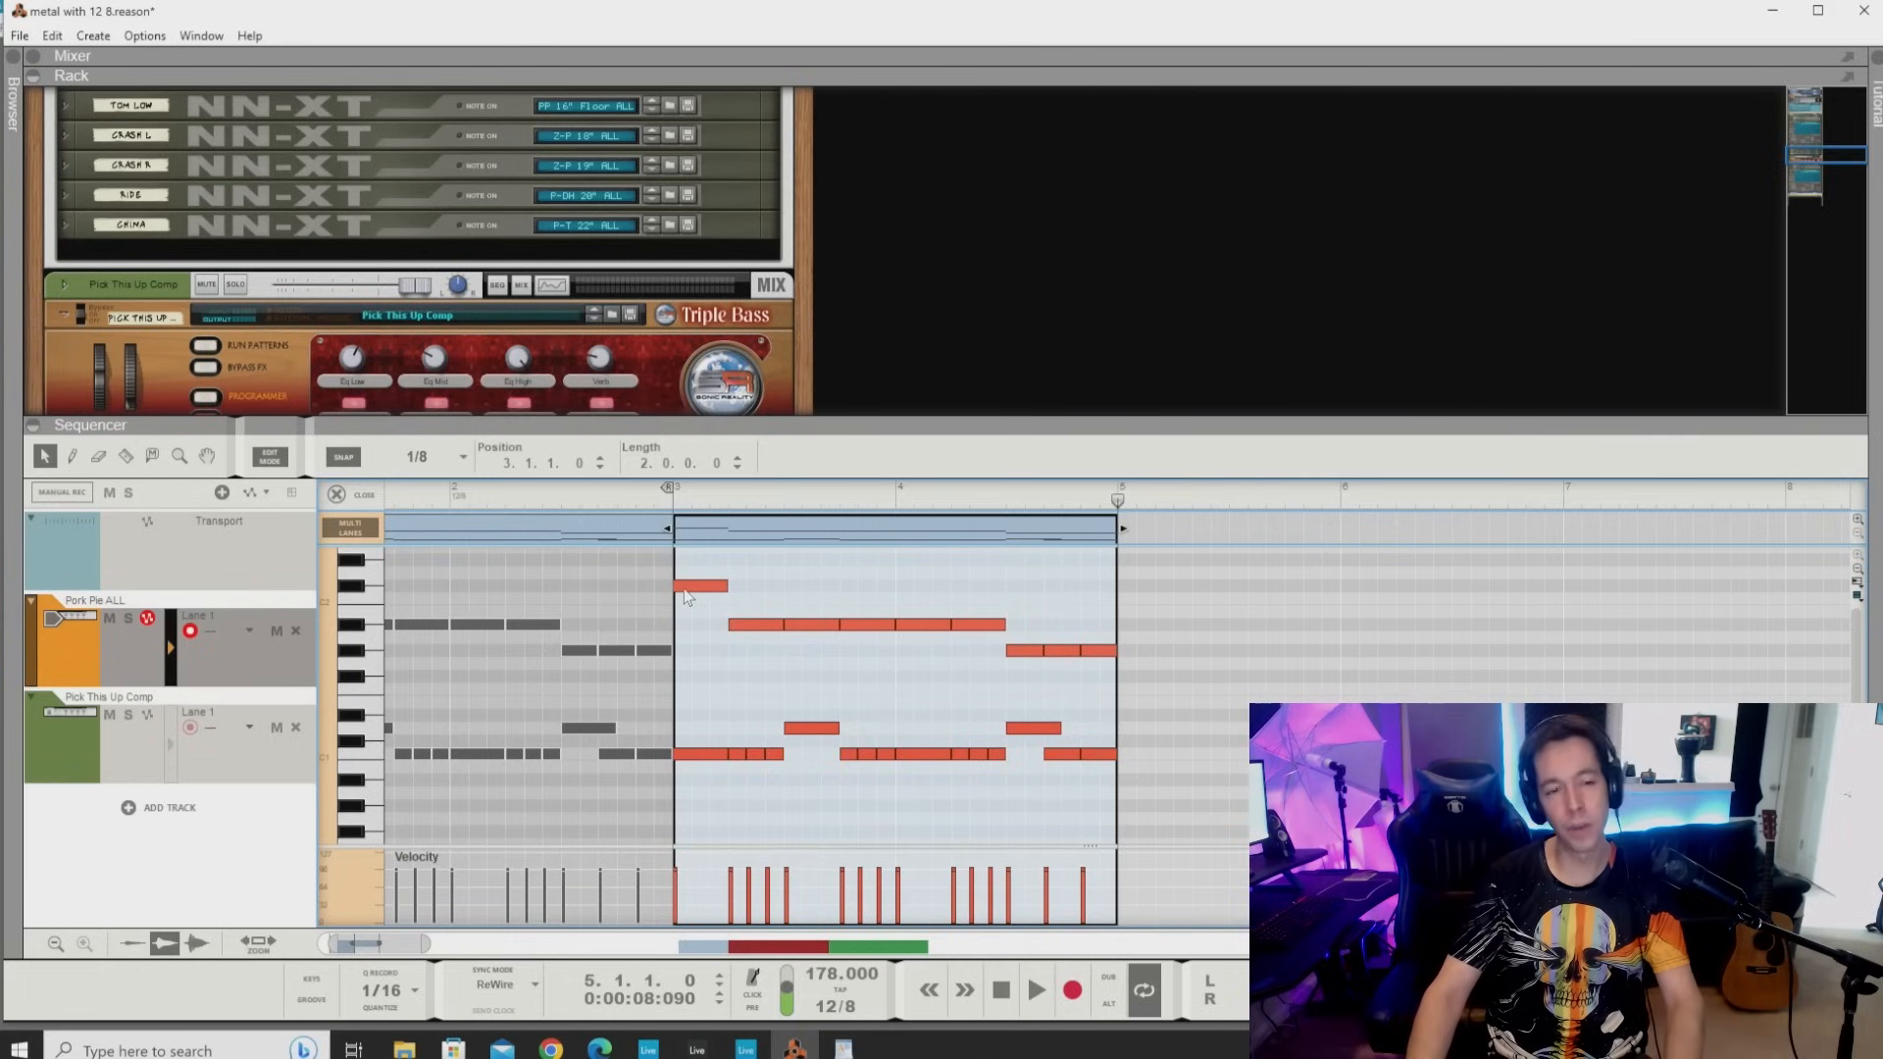
Move the copy's first C#2 note to A#1, and add eighth-note D1 snares at 4.11.1 and 4.12.1.
drag(686, 591, 686, 630)
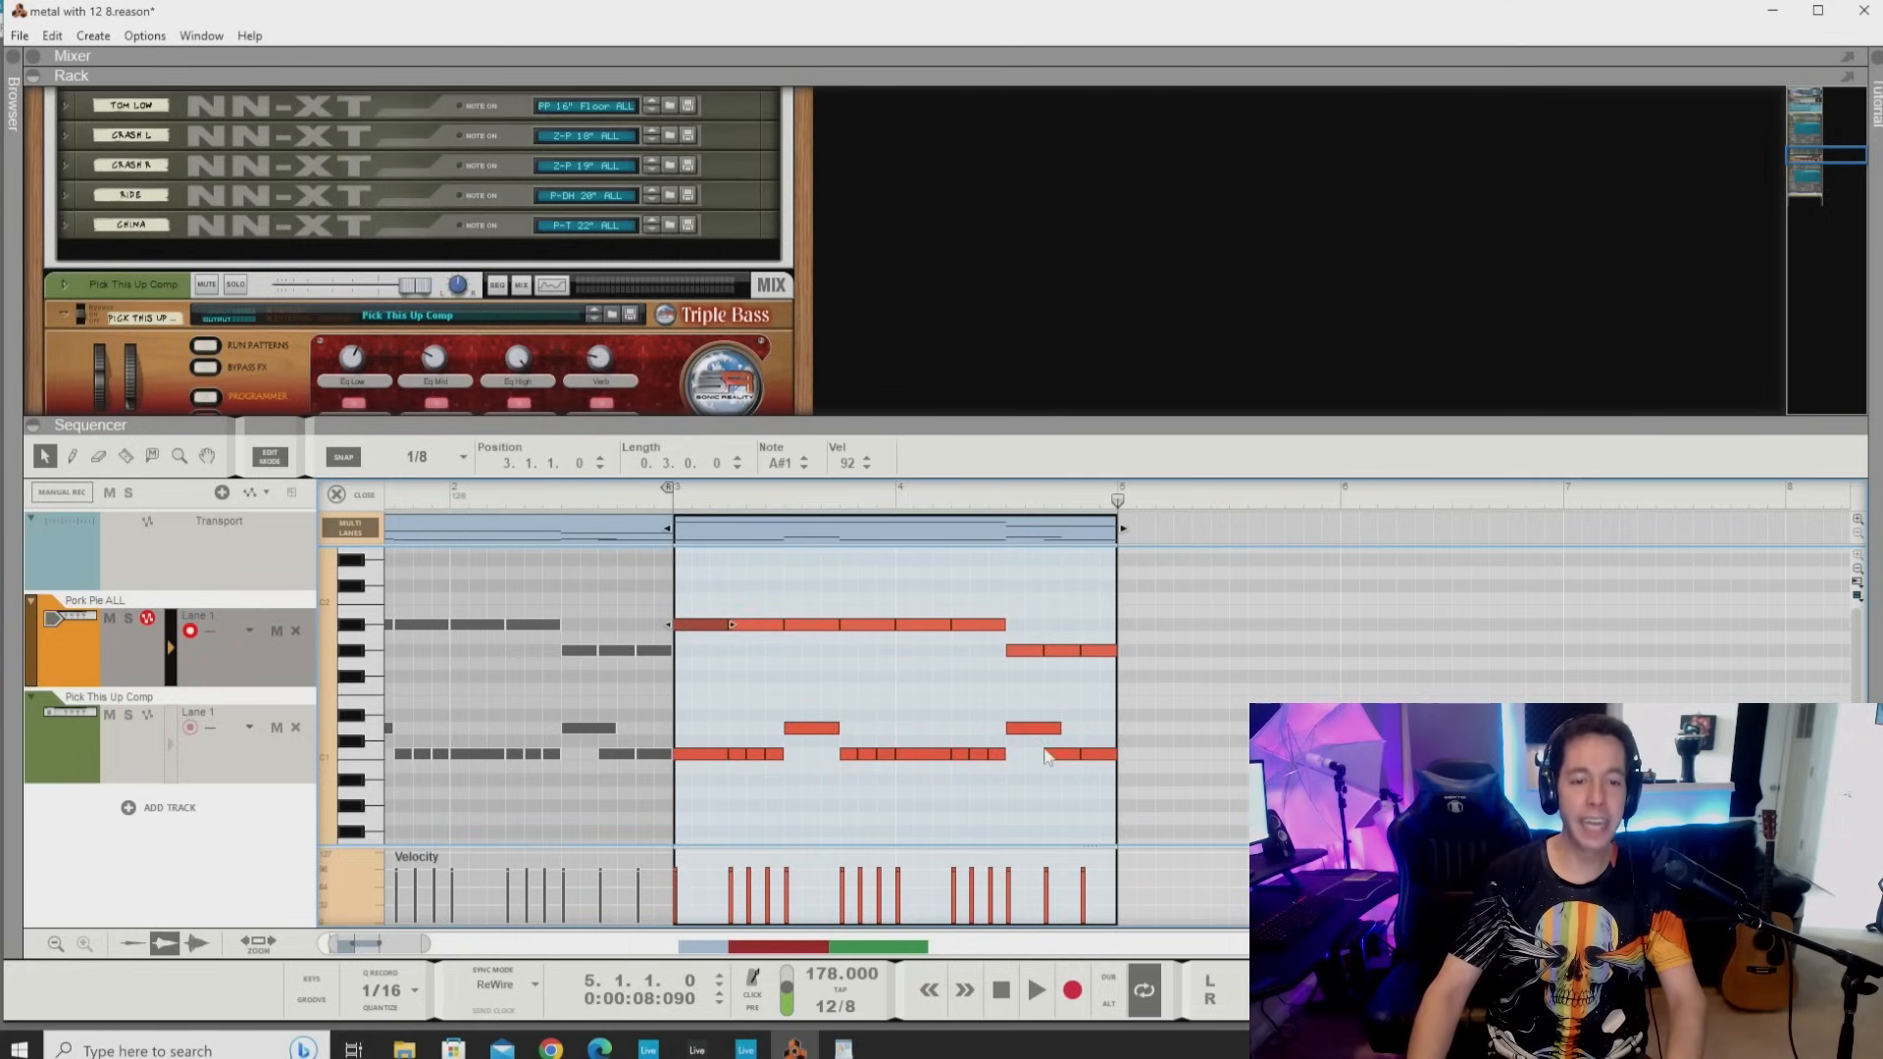
alt+click(1098, 727)
click(1075, 804)
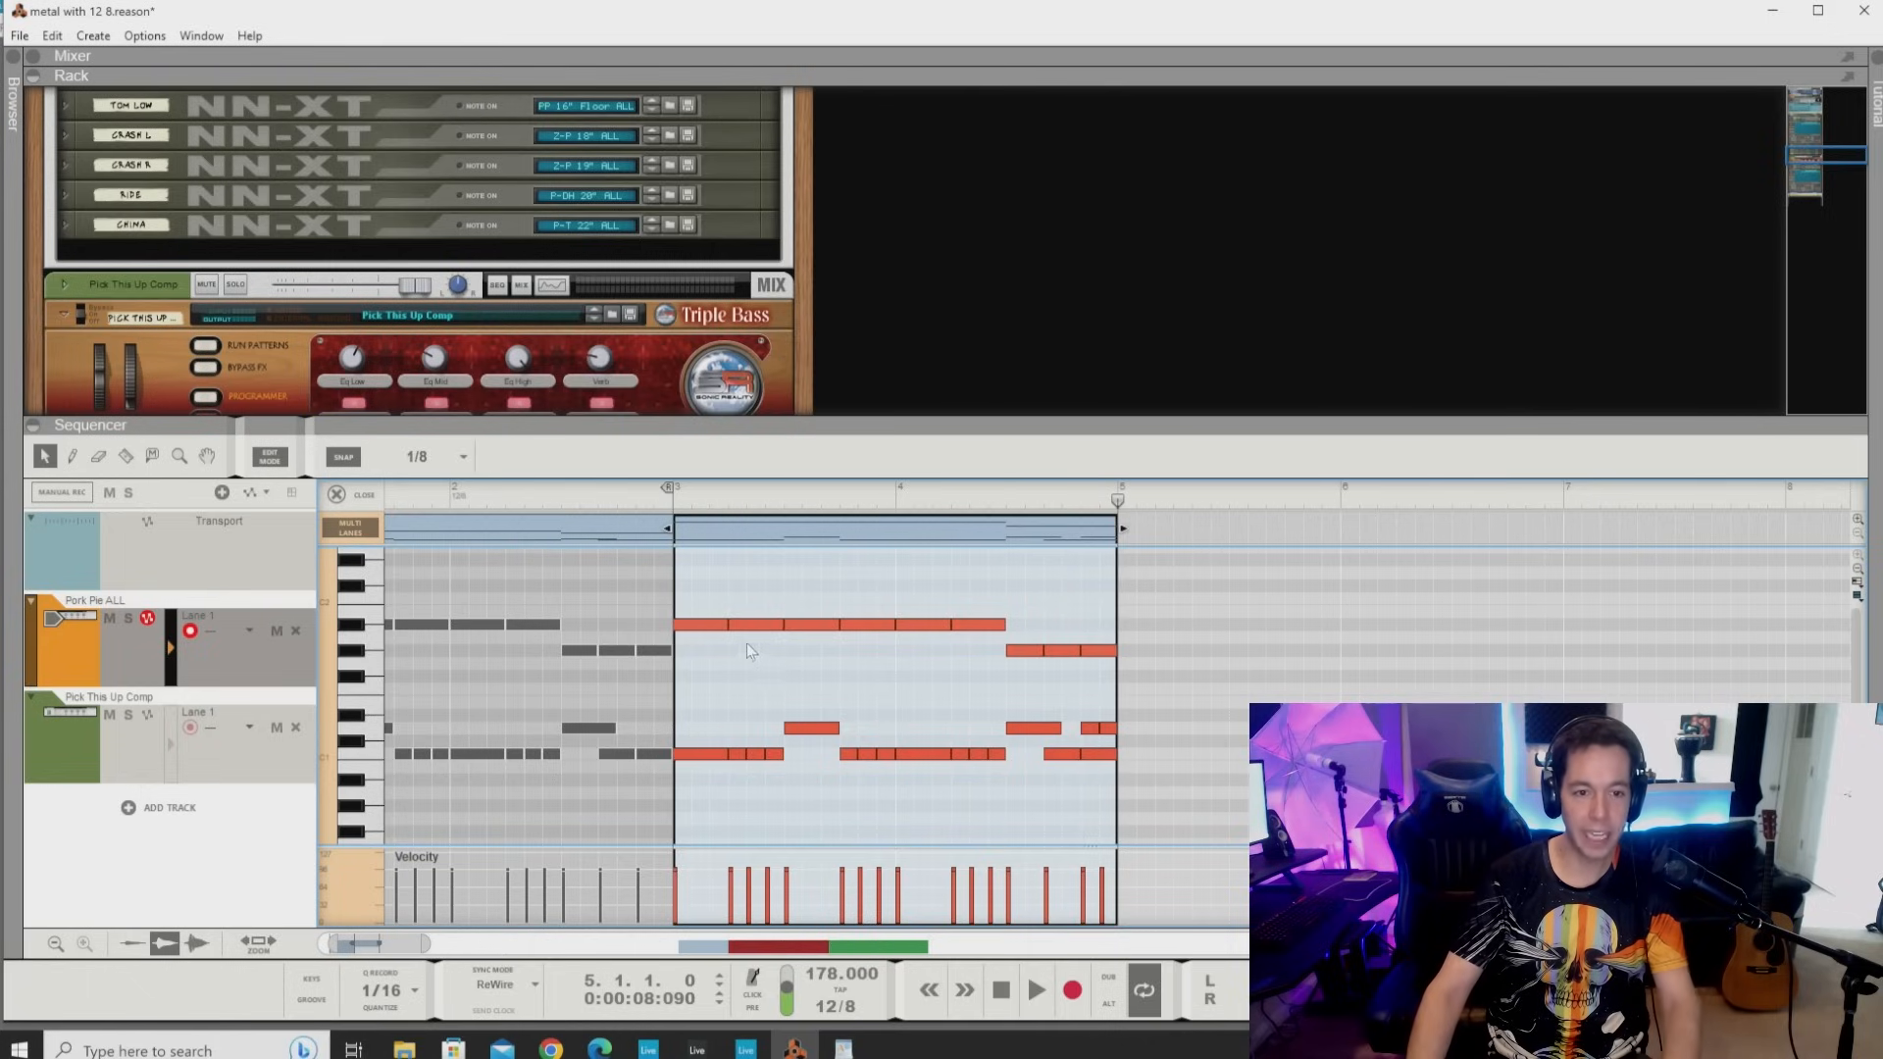
Extend the loop to the start of bar 5 and play the four-bar drum part from bar 1.
mouse_move(667, 490)
mouse_down()
mouse_move(951, 495)
mouse_move(1111, 536)
mouse_up()
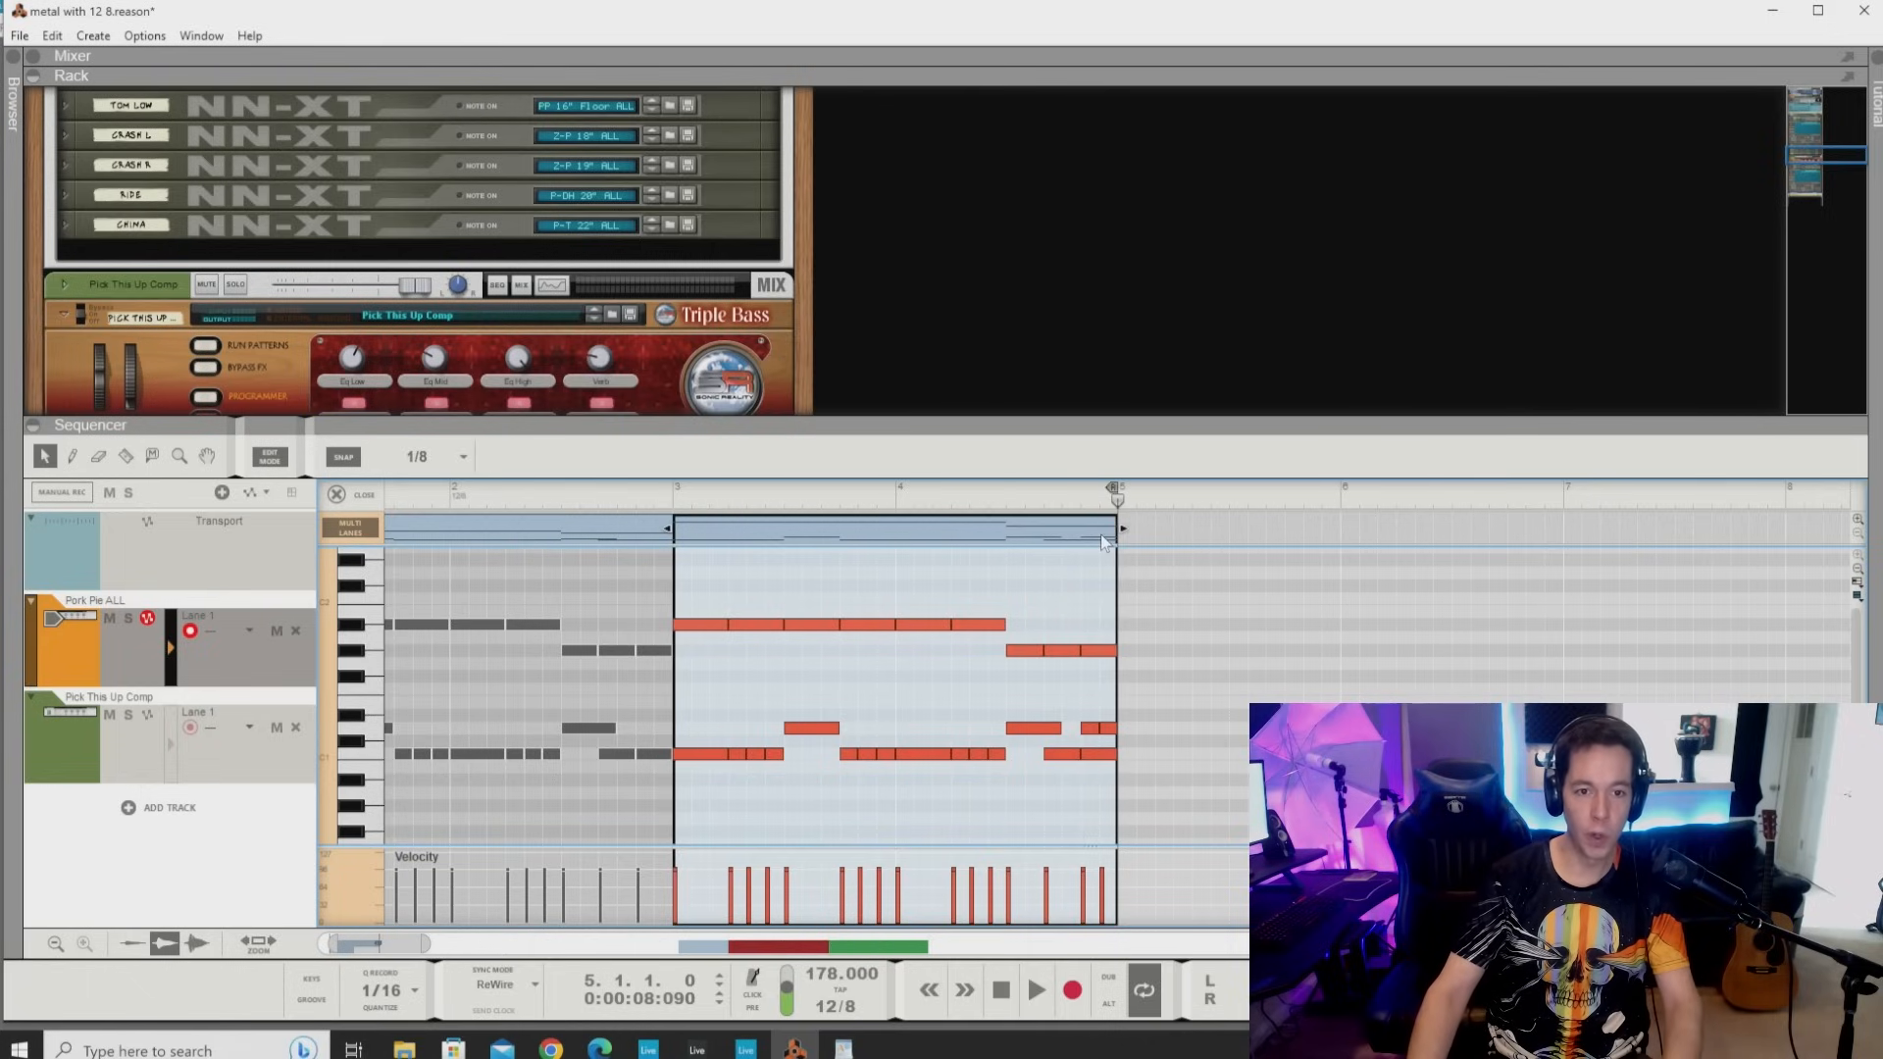
scroll(912, 569, down, 1)
drag(577, 495, 93, 489)
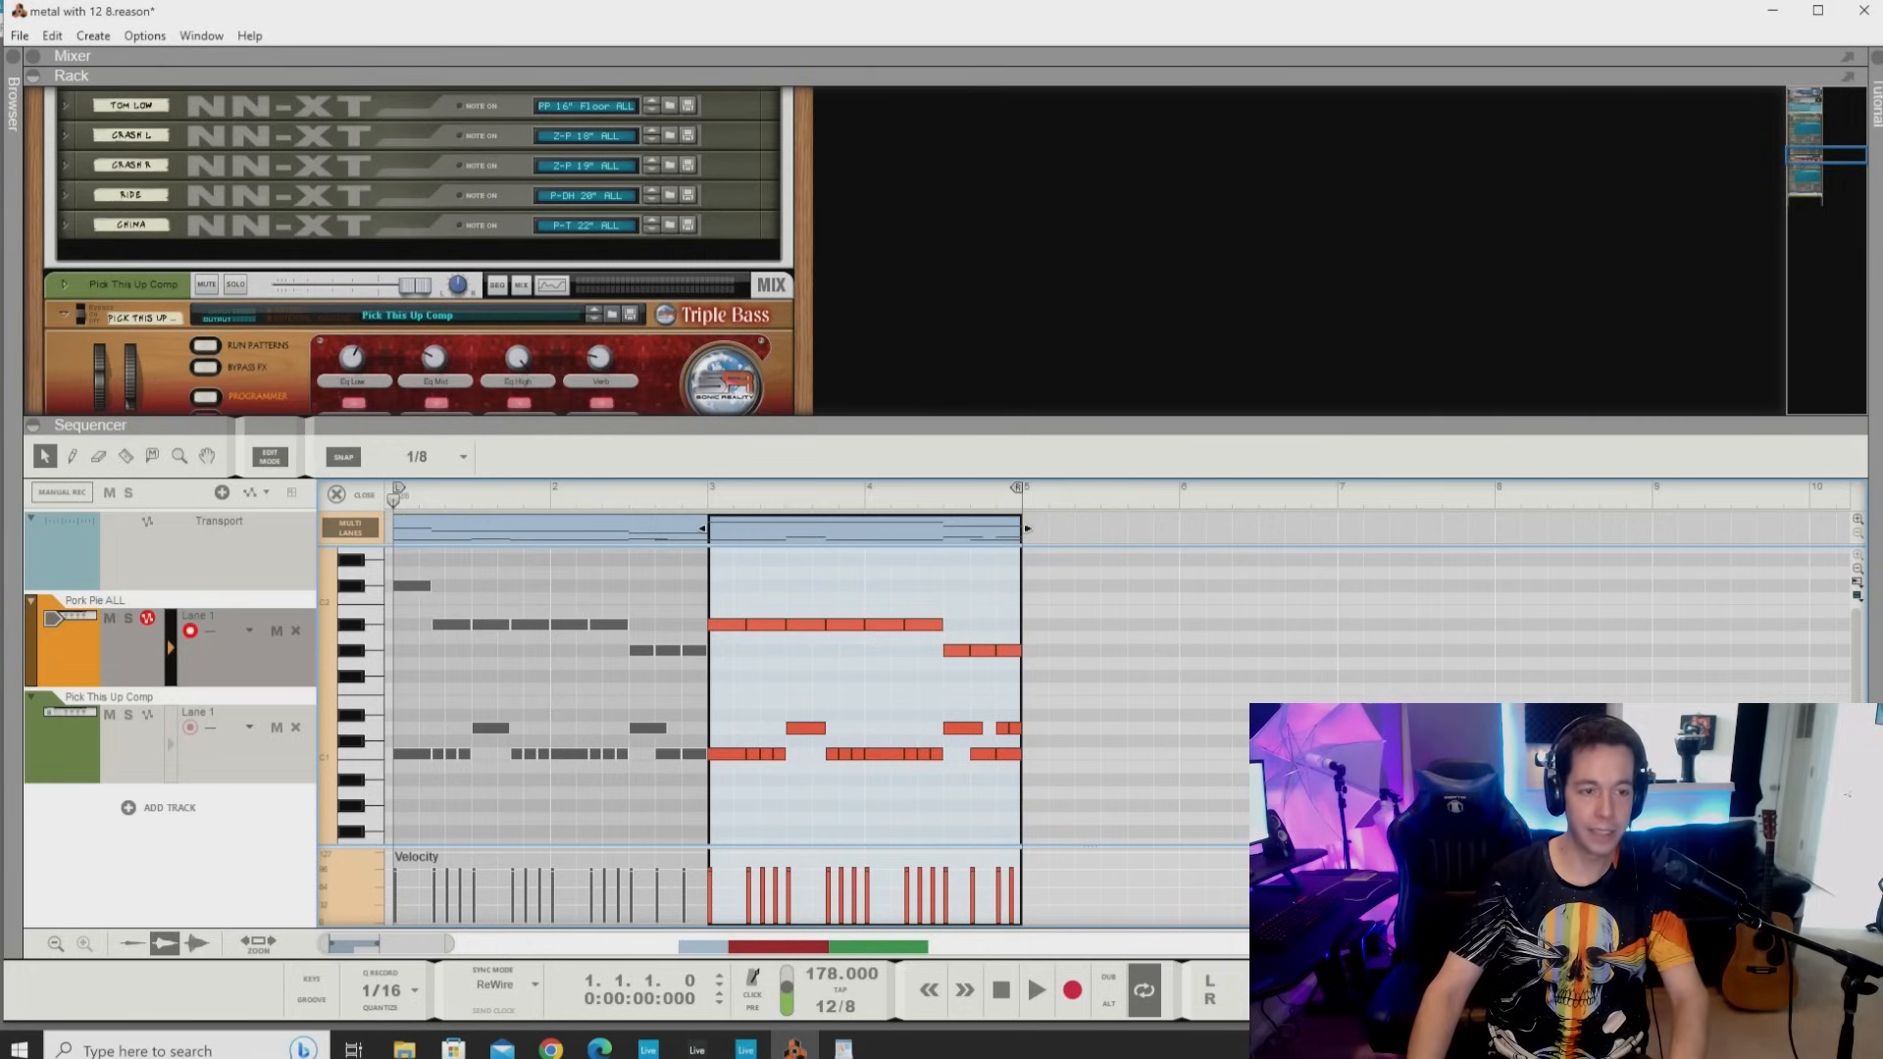
key(space)
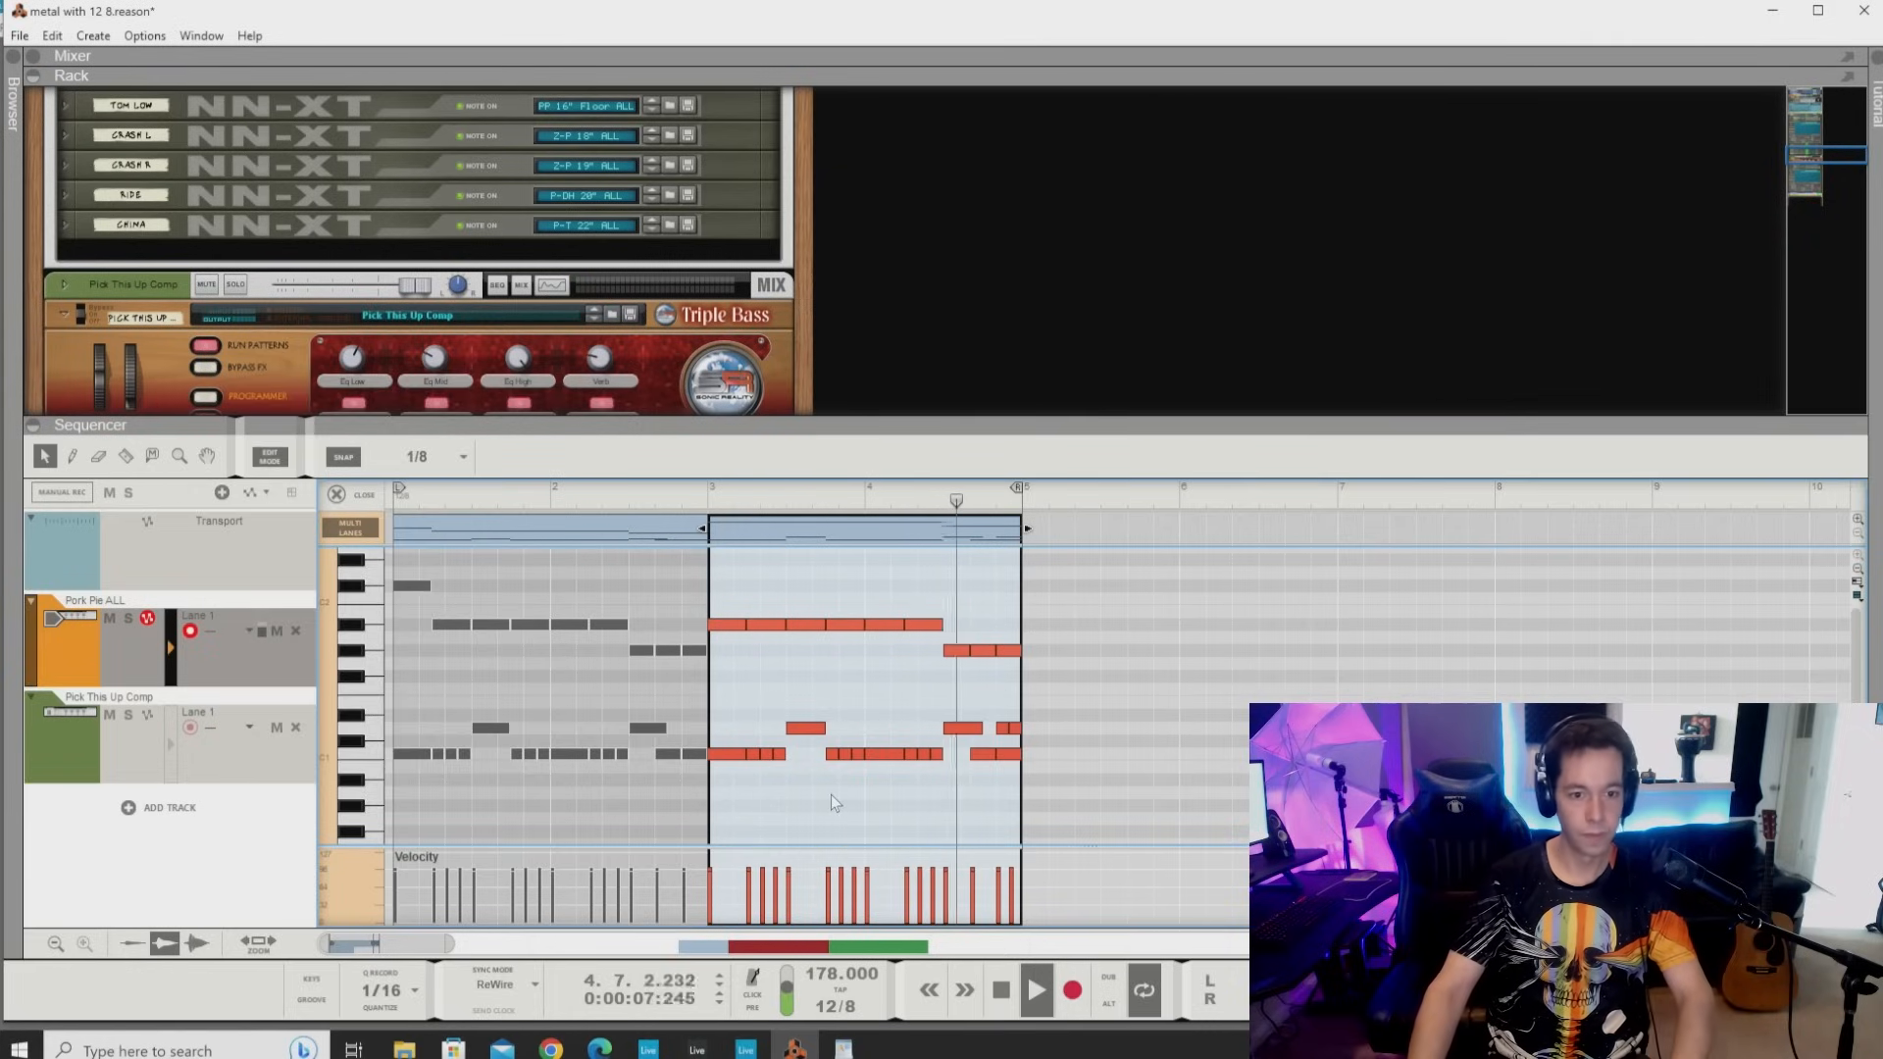
key(space)
Close the clip editor and copy the two one-bar Pick This Up Comp bass clips to bars 3 and 4.
click(338, 494)
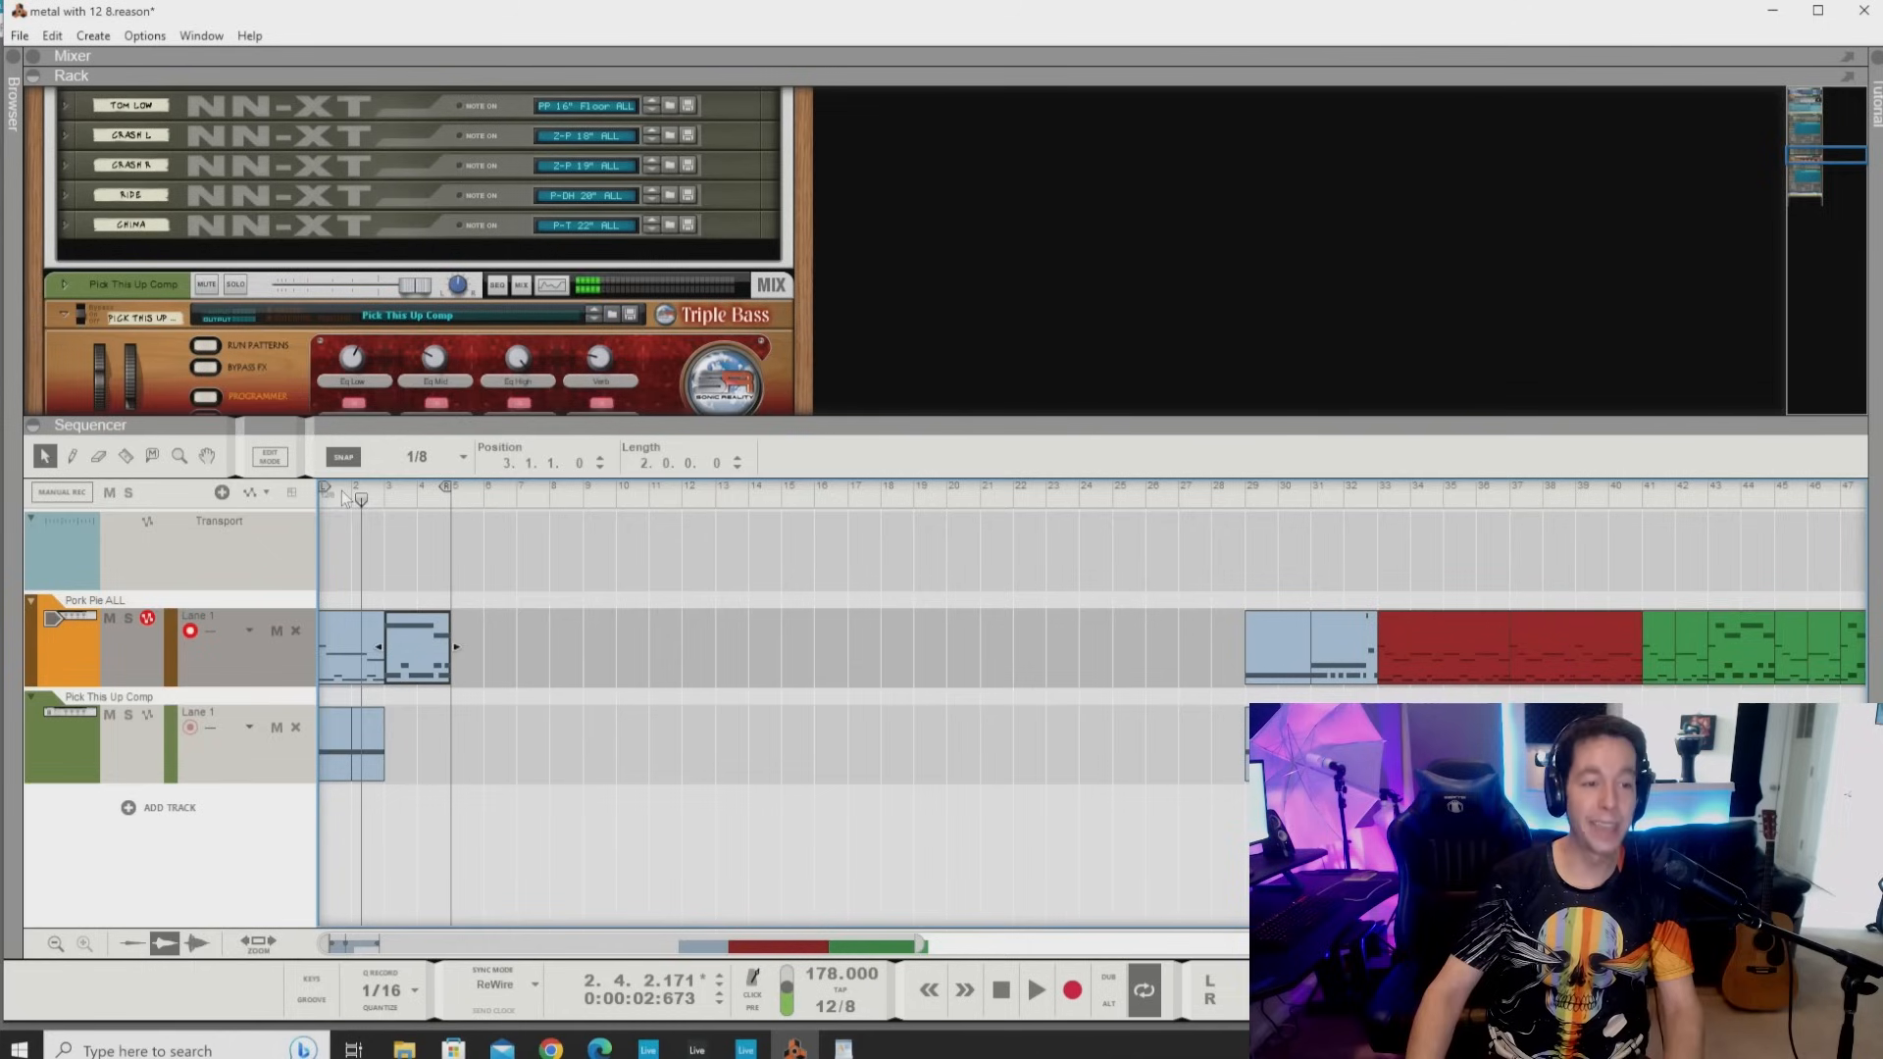
click(371, 754)
mouse_move(422, 770)
mouse_down()
mouse_move(320, 750)
mouse_move(409, 762)
mouse_move(392, 757)
mouse_up()
scroll(400, 761, up, 6)
scroll(391, 756, up, 1)
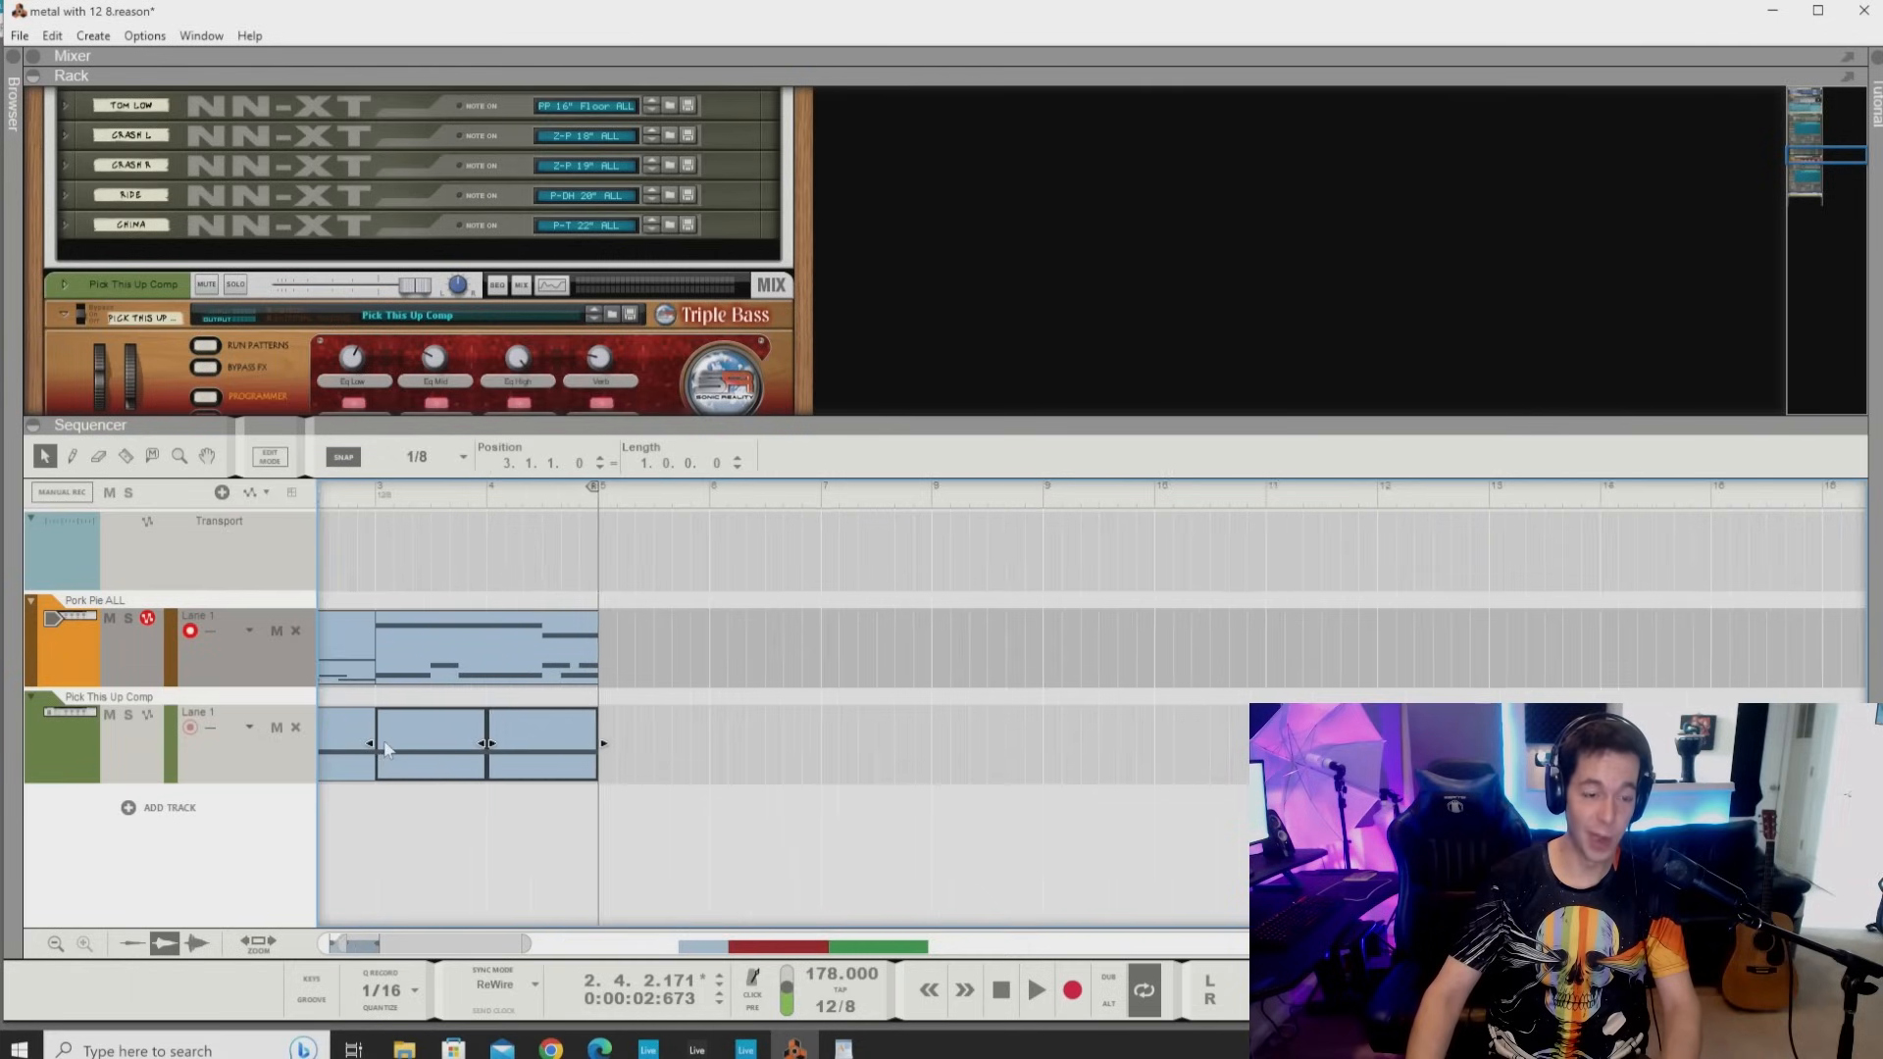
Return to the start of bar 1 and join the two Pork Pie ALL drum clips into one four-bar clip.
scroll(389, 752, down, 3)
scroll(389, 750, left, 2)
key(shift+Return)
click(421, 649)
shift+click(477, 667)
right_click(421, 673)
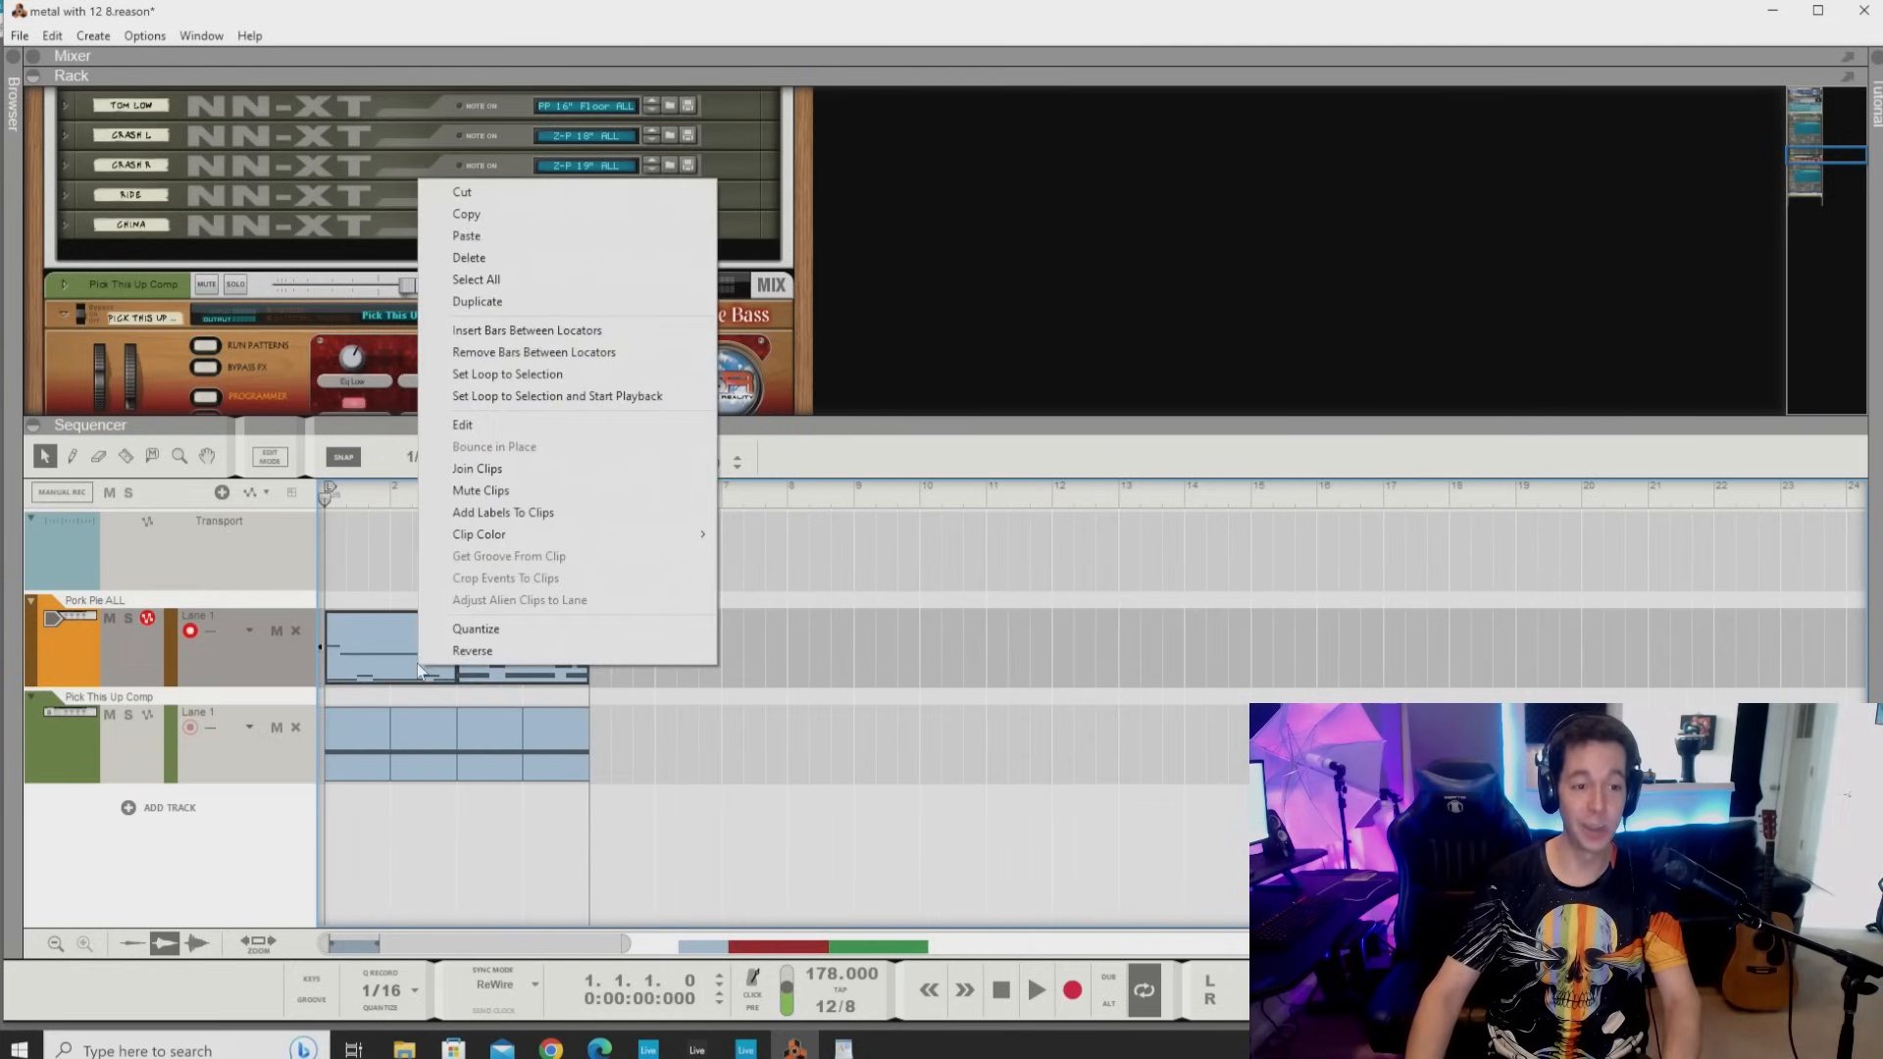
click(522, 469)
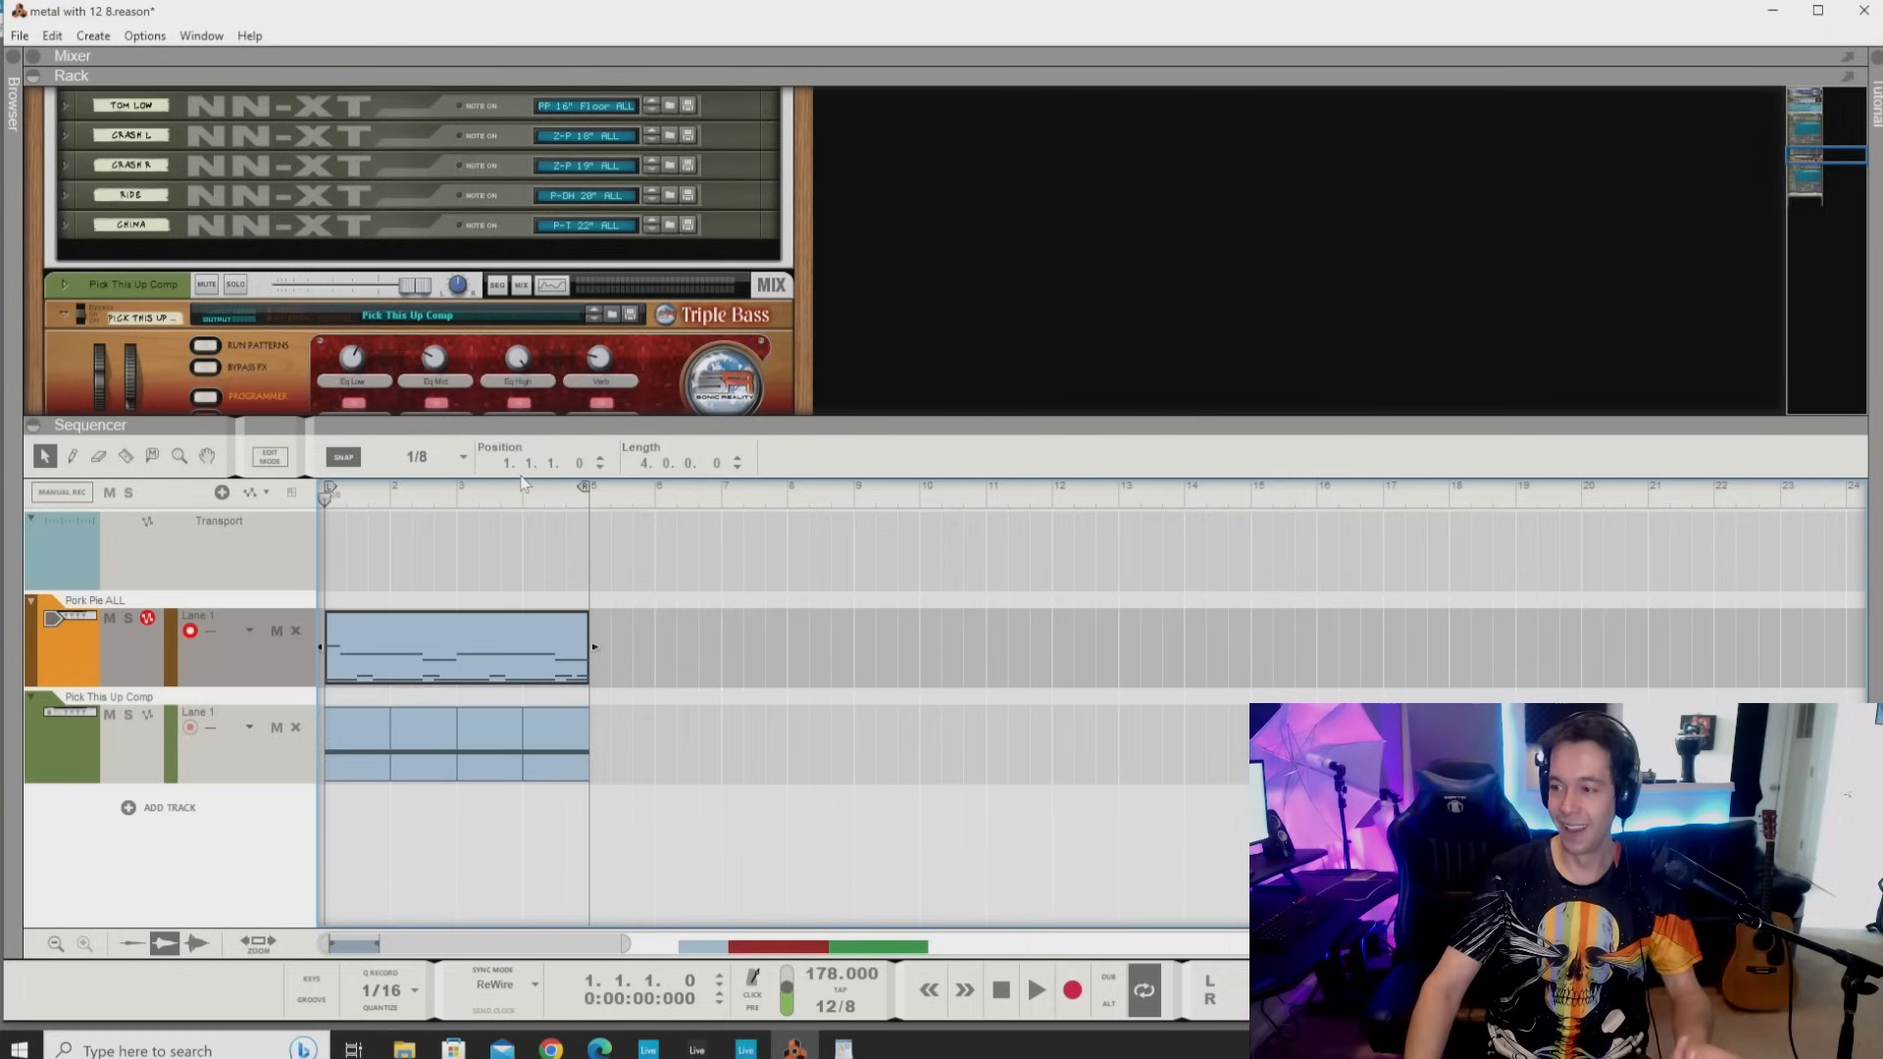
Open the four-bar Pork Pie ALL drum clip and play it from the start of bar 1.
double_click(481, 636)
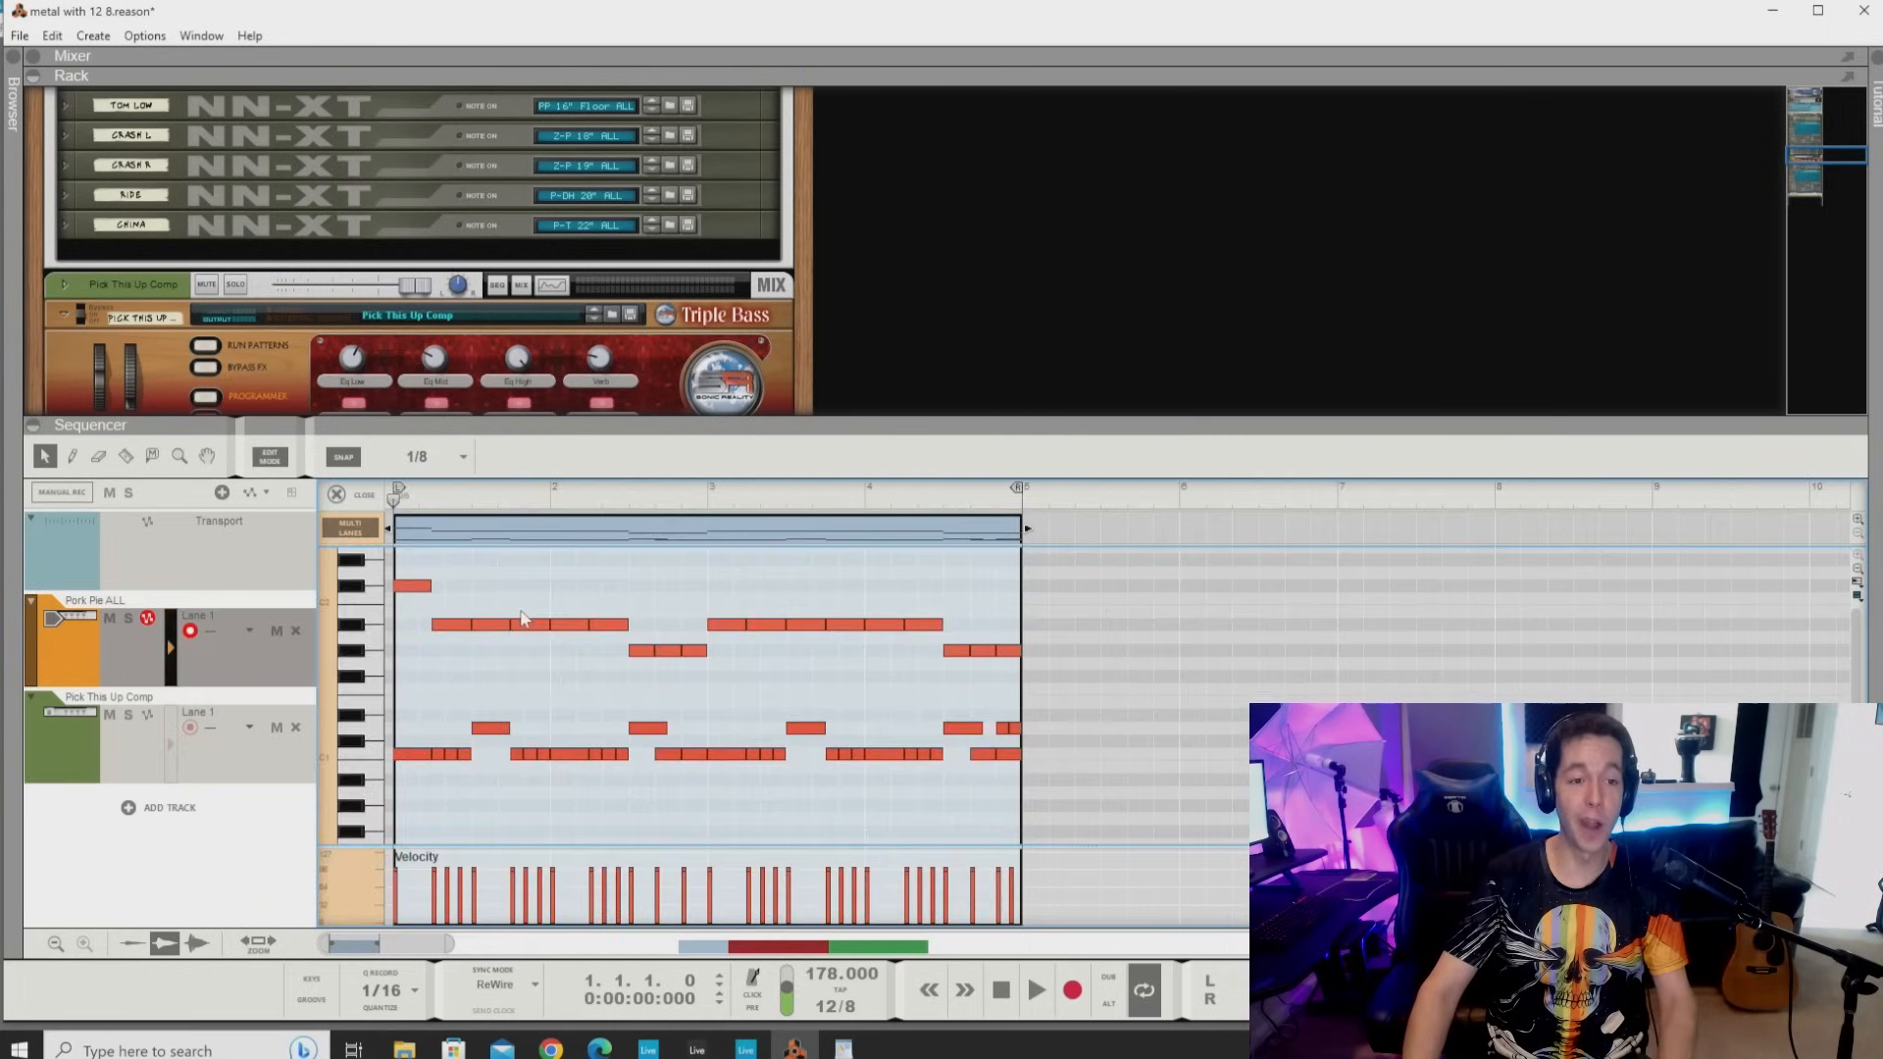
click(485, 495)
scroll(486, 494, down, 3)
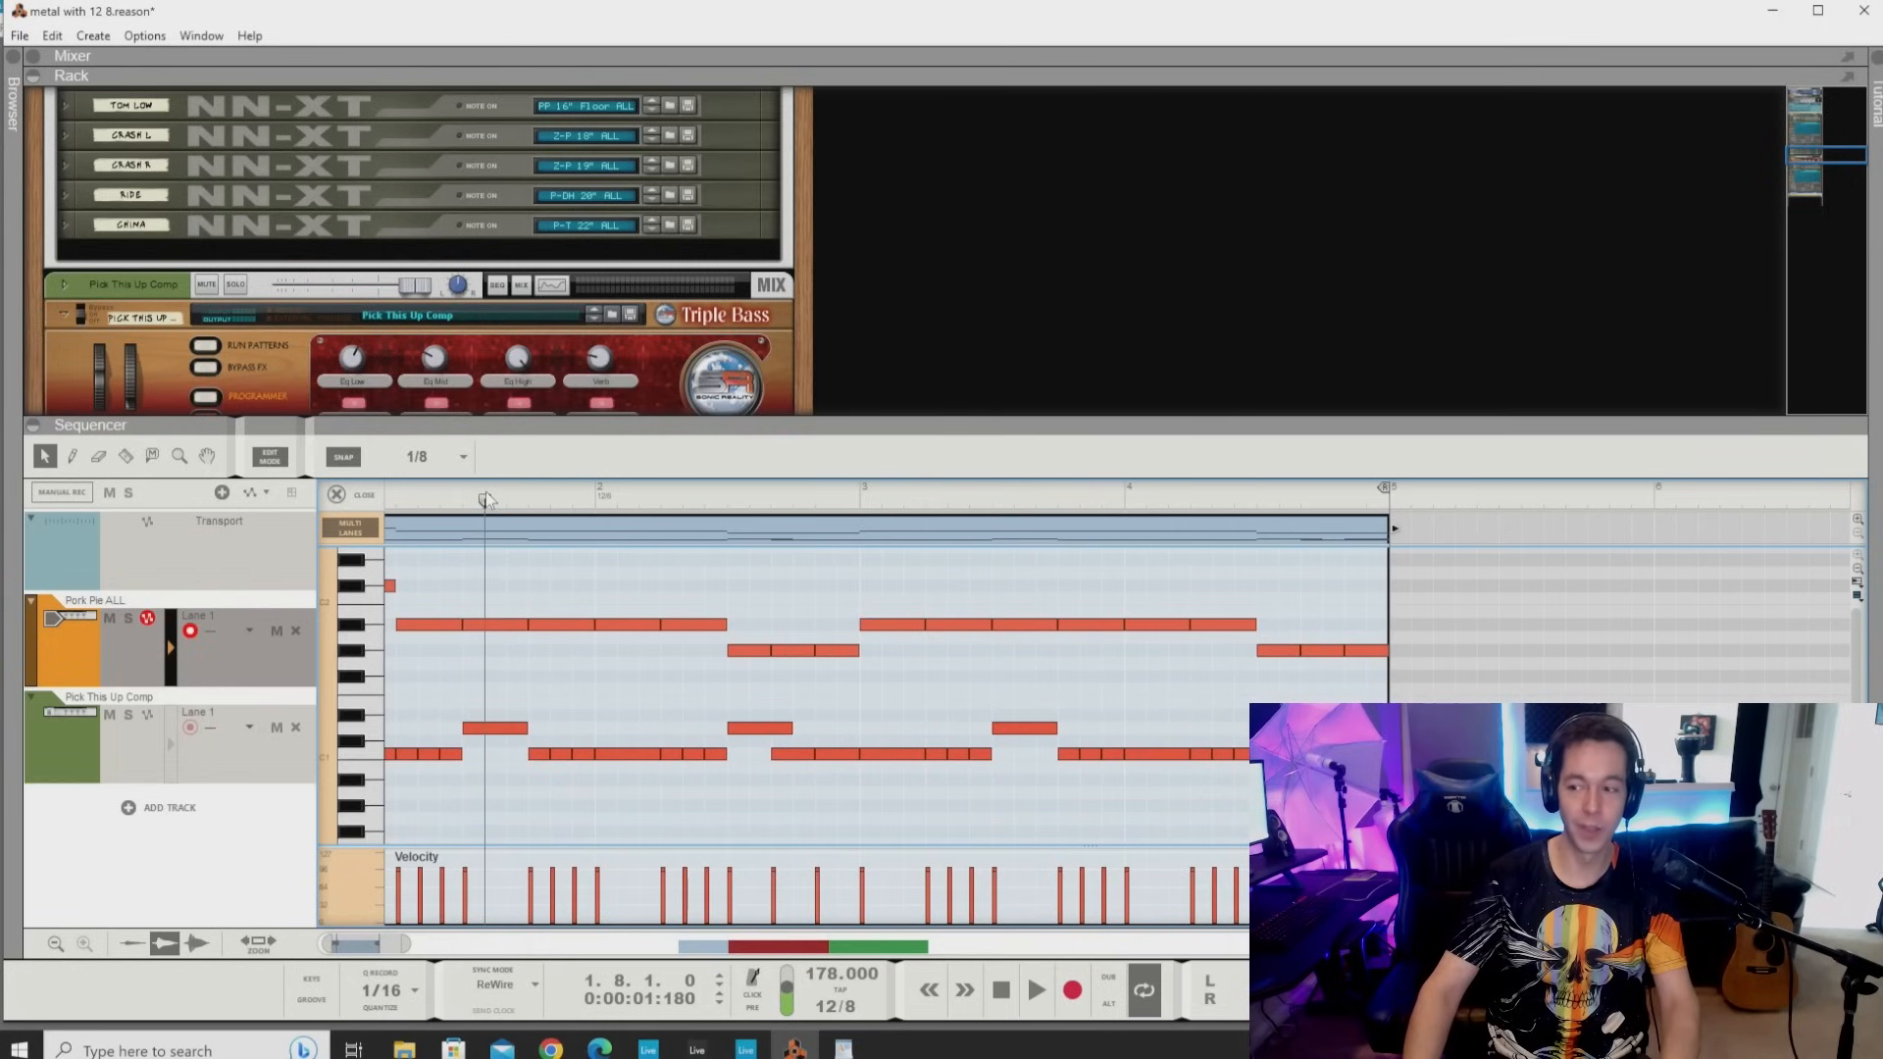
scroll(485, 494, left, 1)
drag(488, 495, 20, 533)
key(space)
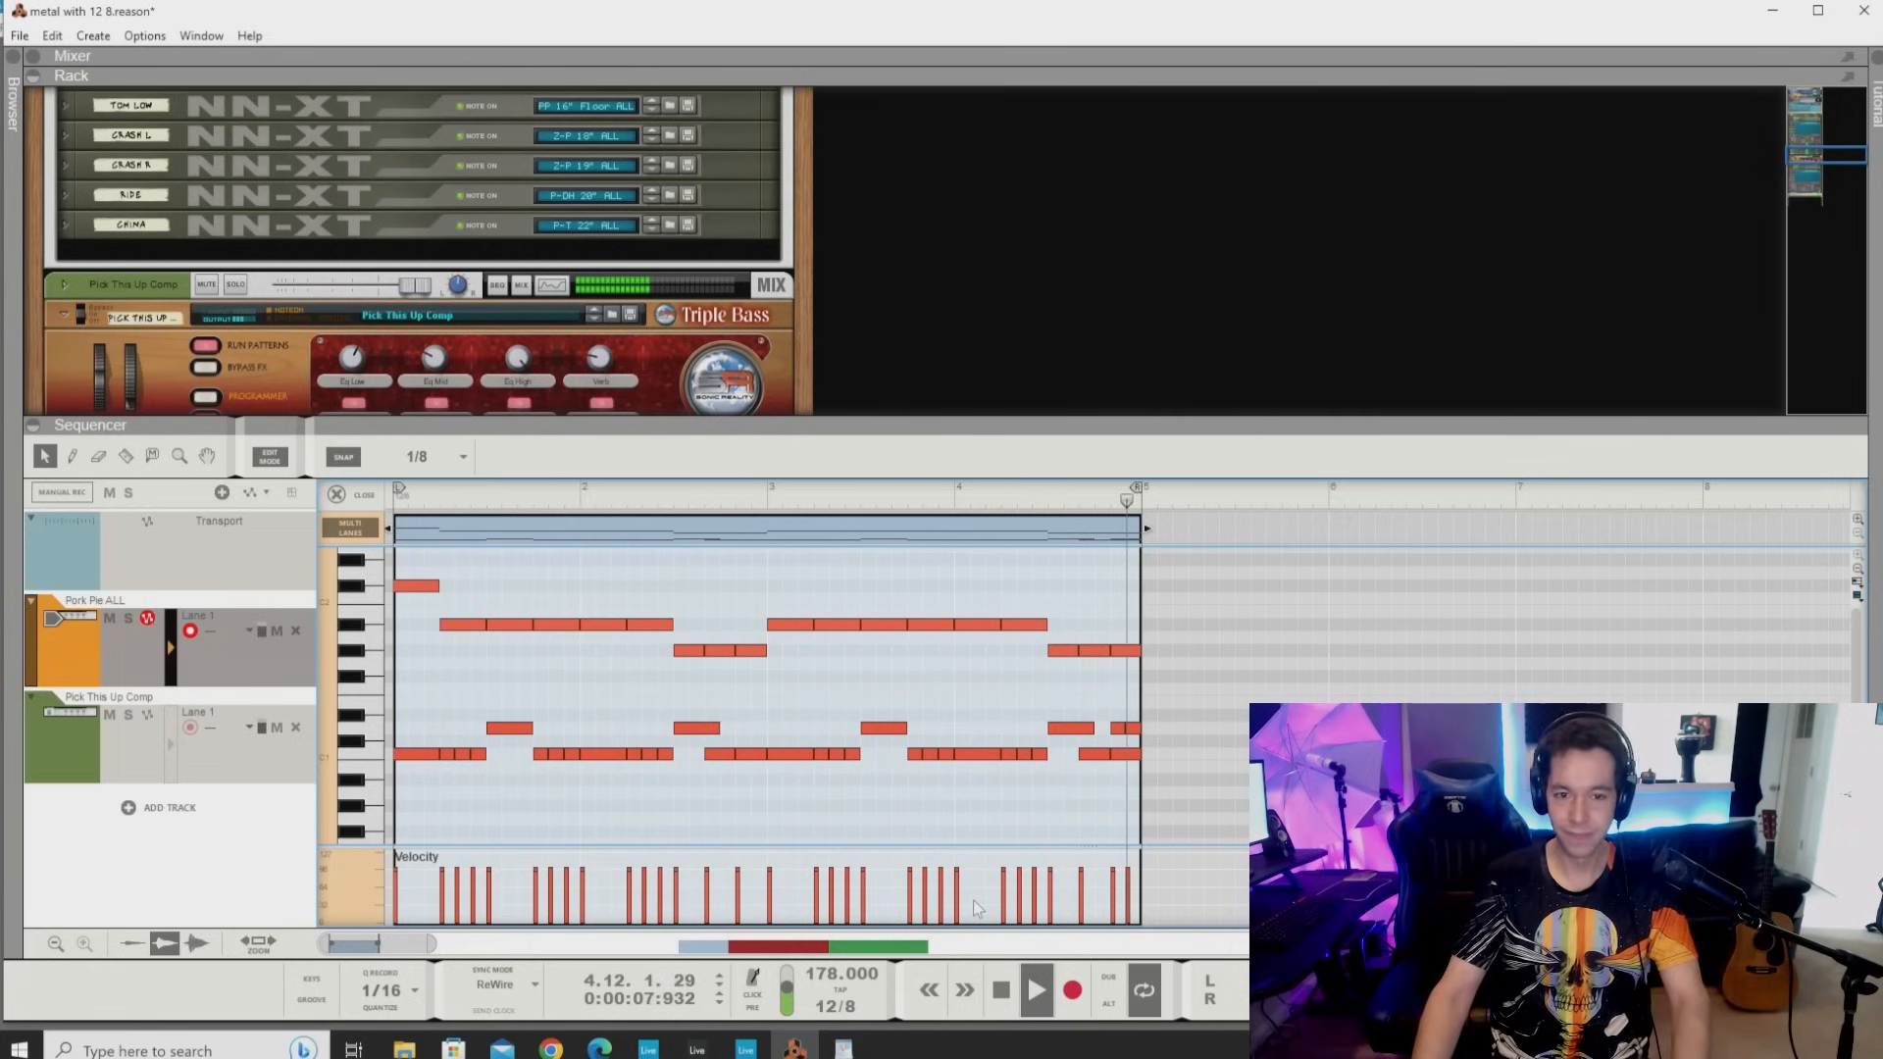
key(space)
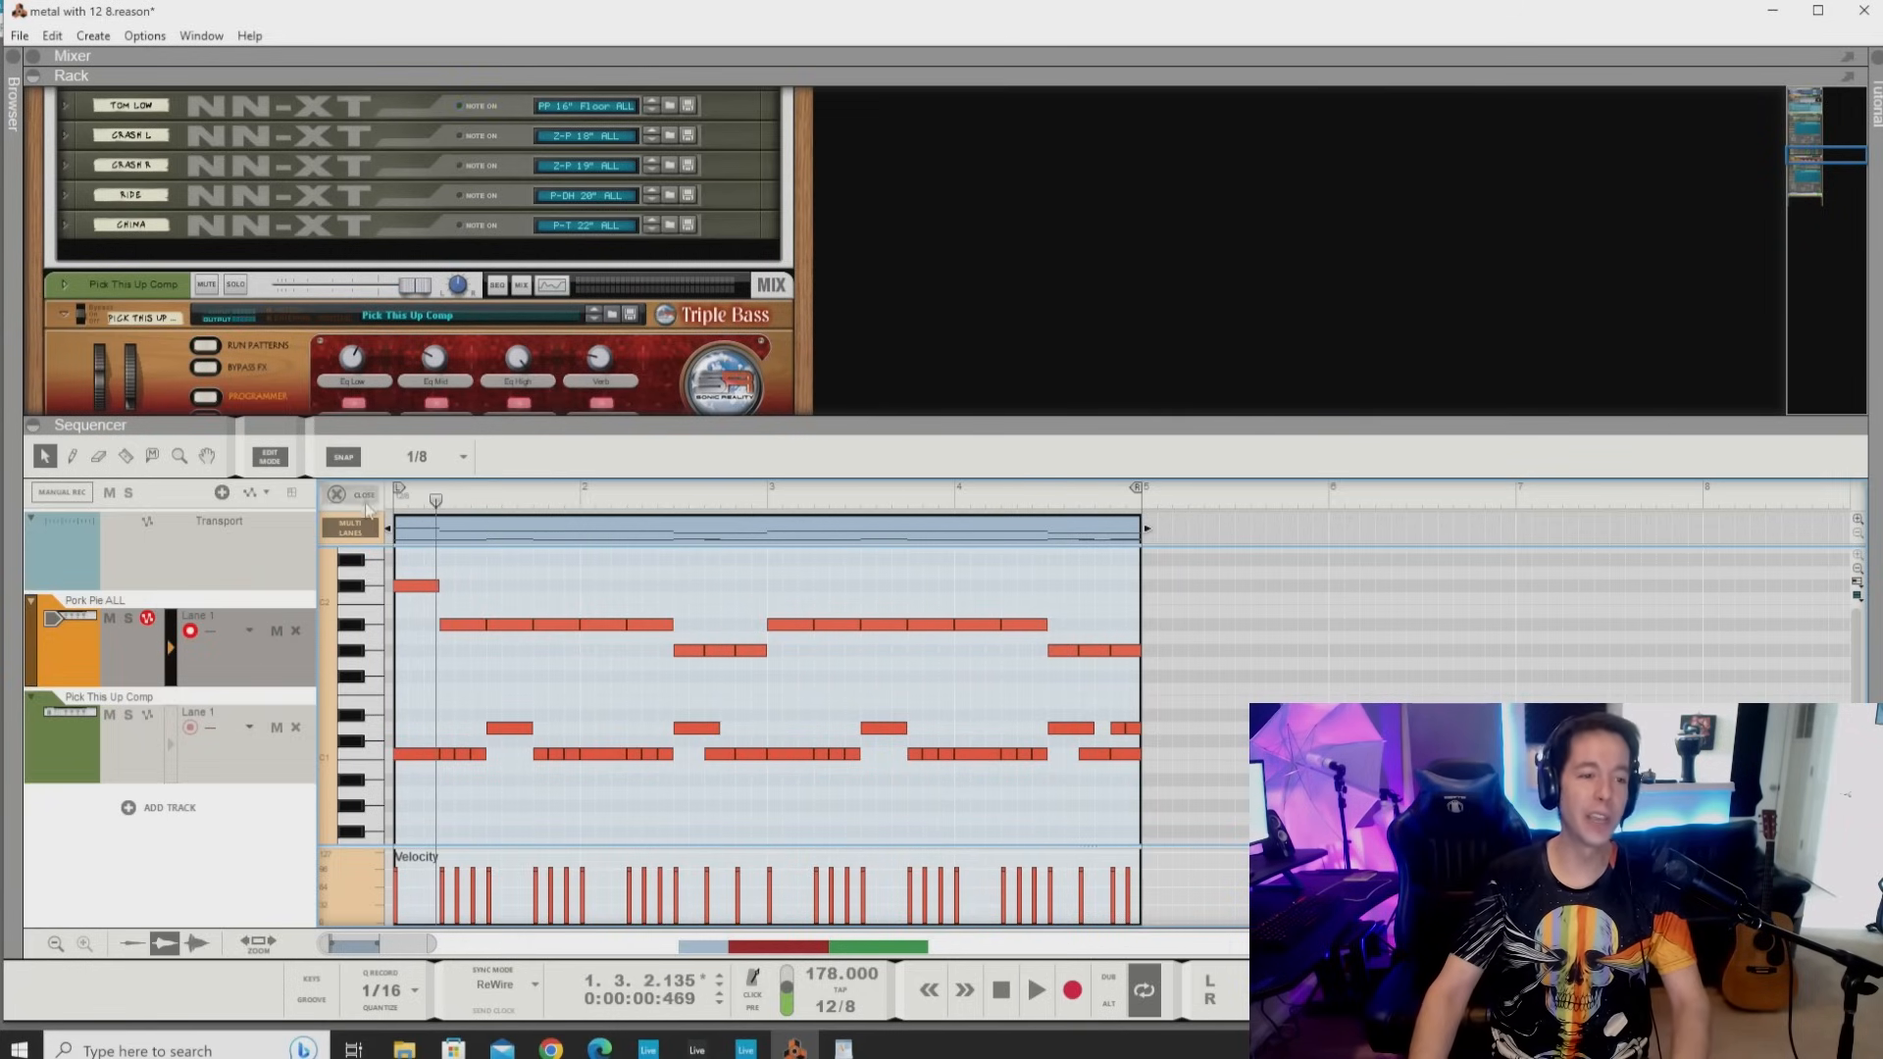
Close the drum clip, open the bar 1 Pick This Up Comp bass clip and select all its E1 notes.
click(365, 498)
double_click(354, 751)
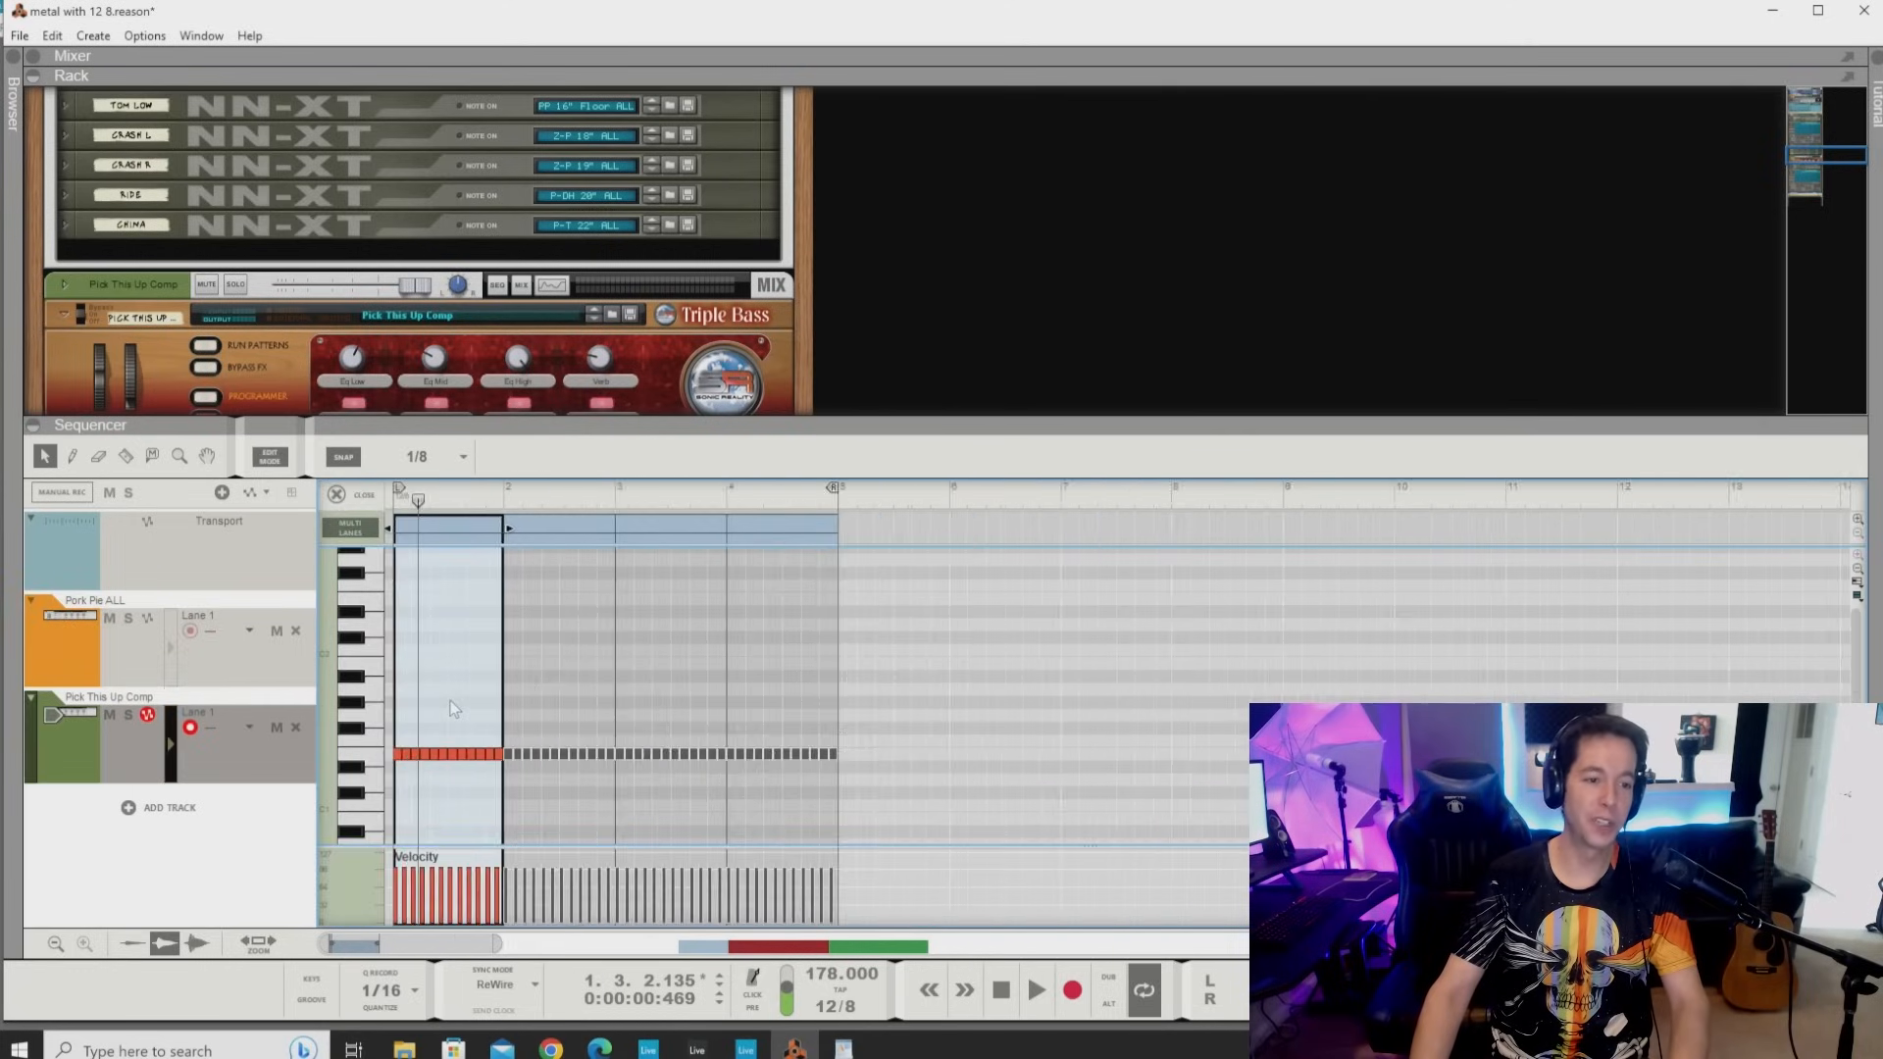
scroll(454, 709, left, 1)
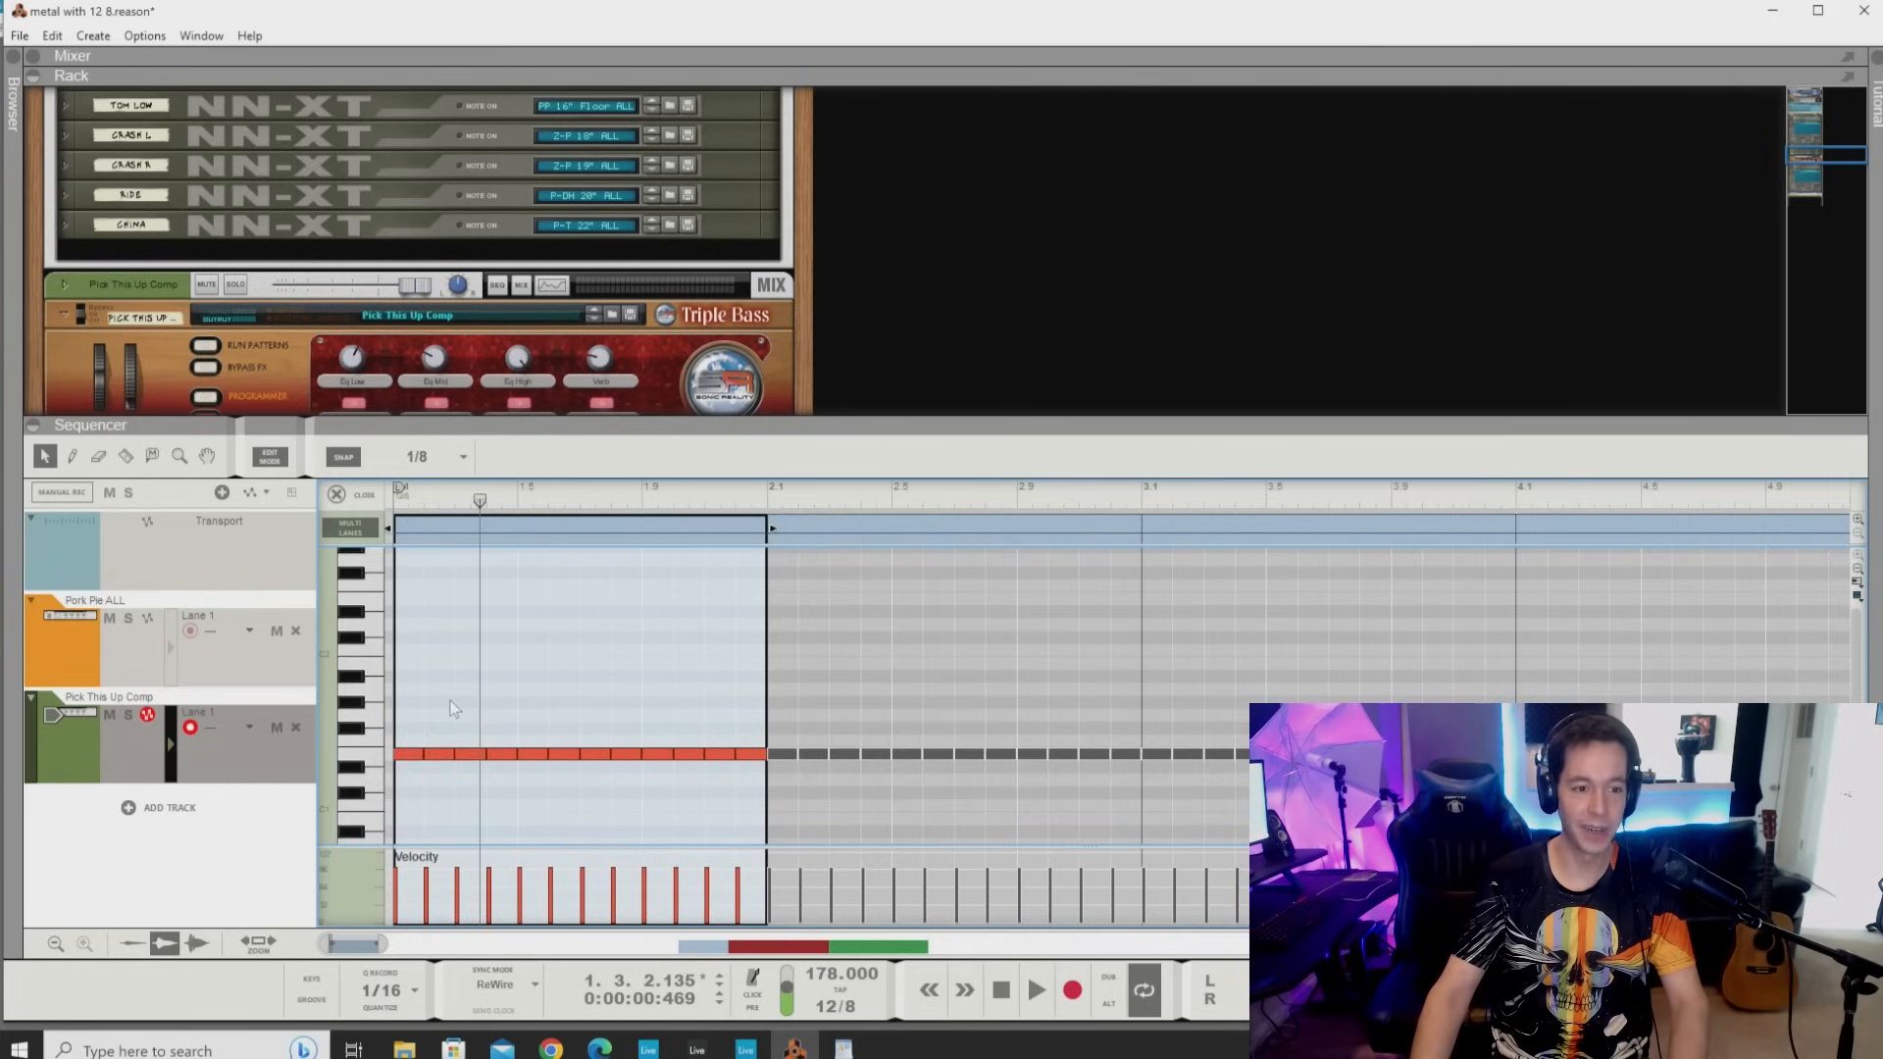
scroll(454, 709, up, 1)
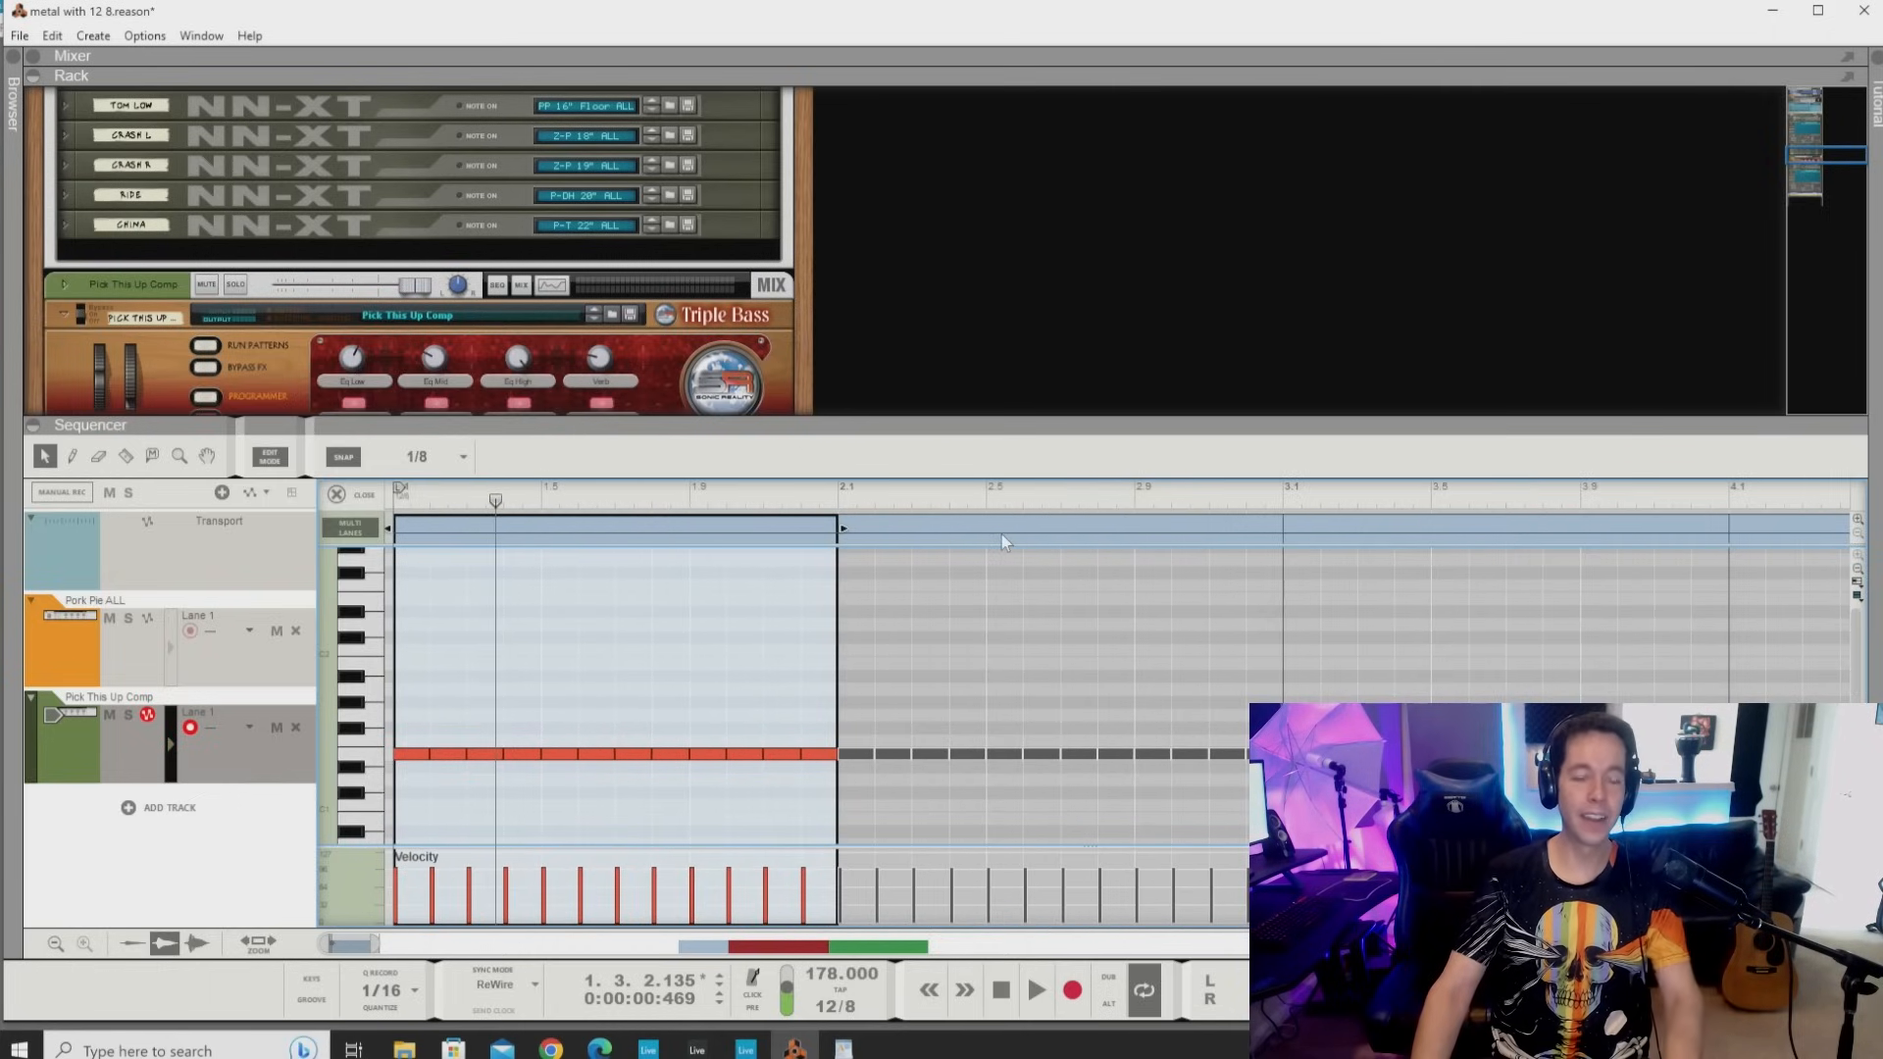
drag(417, 737, 830, 794)
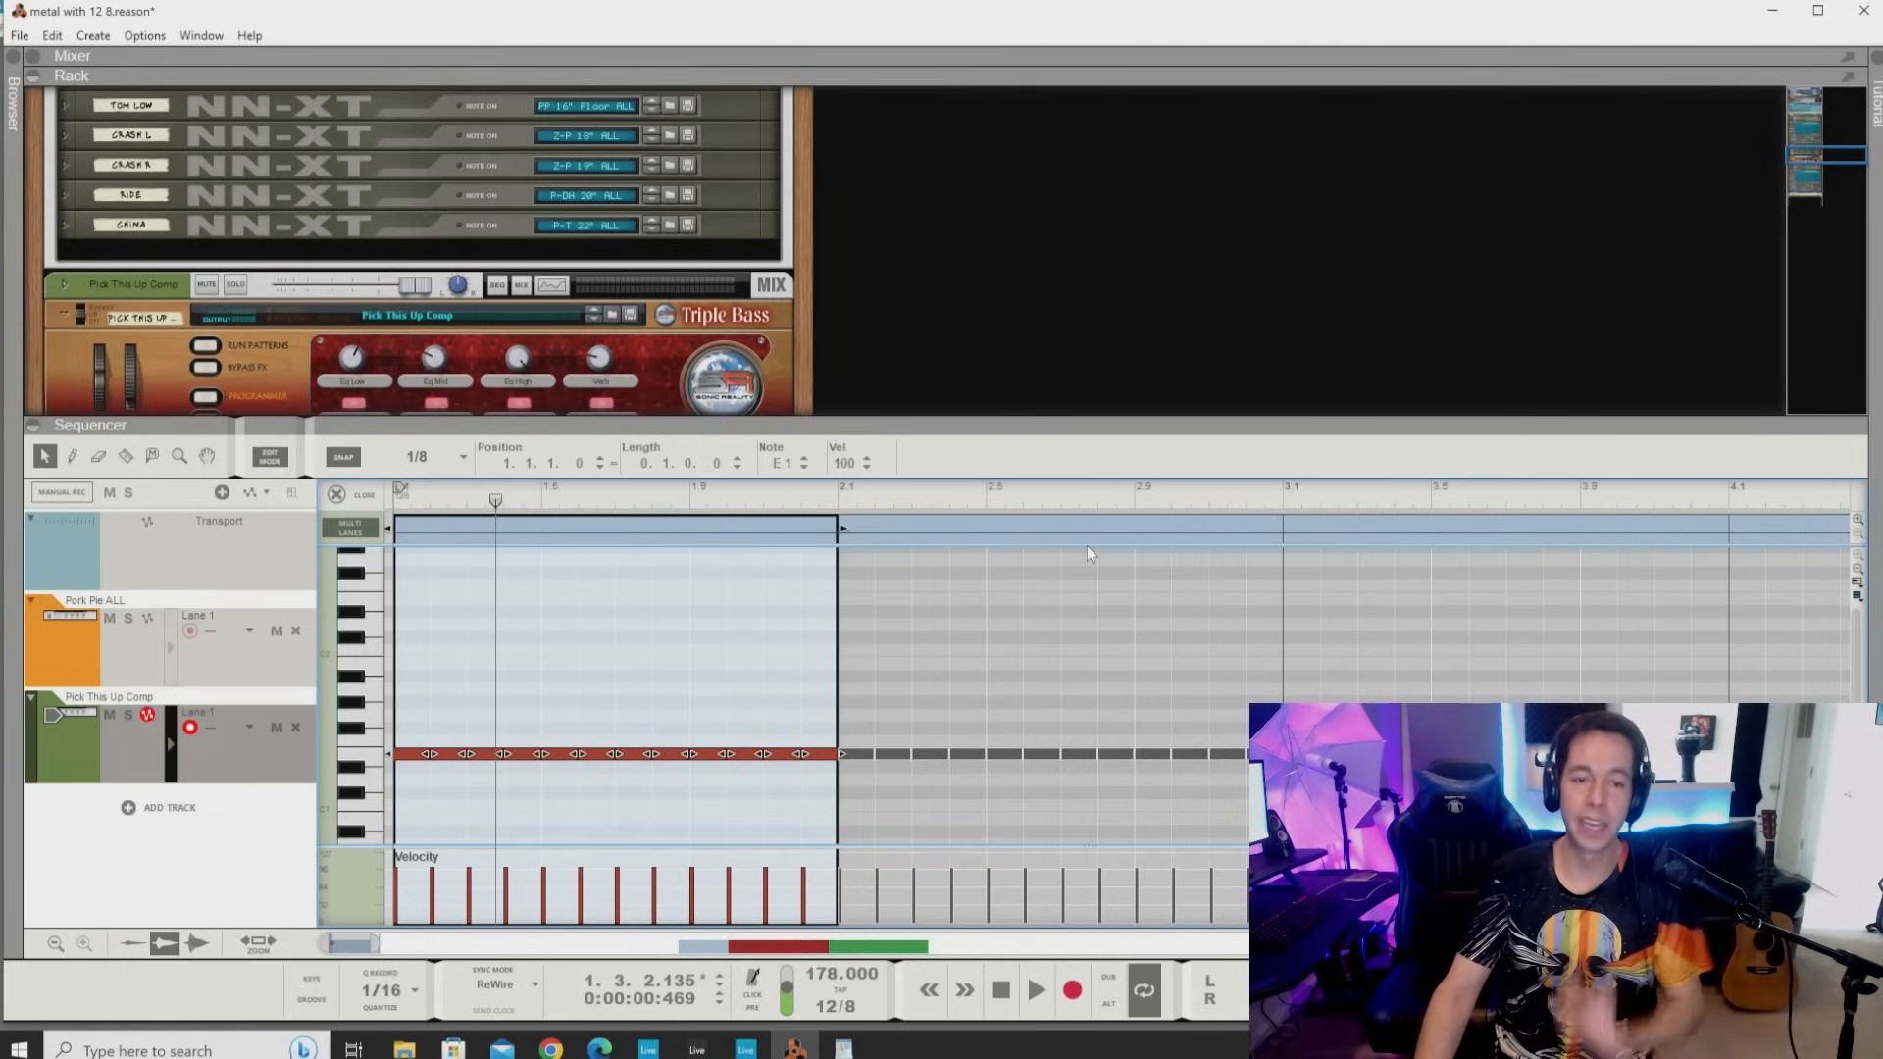
Open the bar 2 bass clip and select its last six E1 notes, starting at 2.7.1.
click(1009, 523)
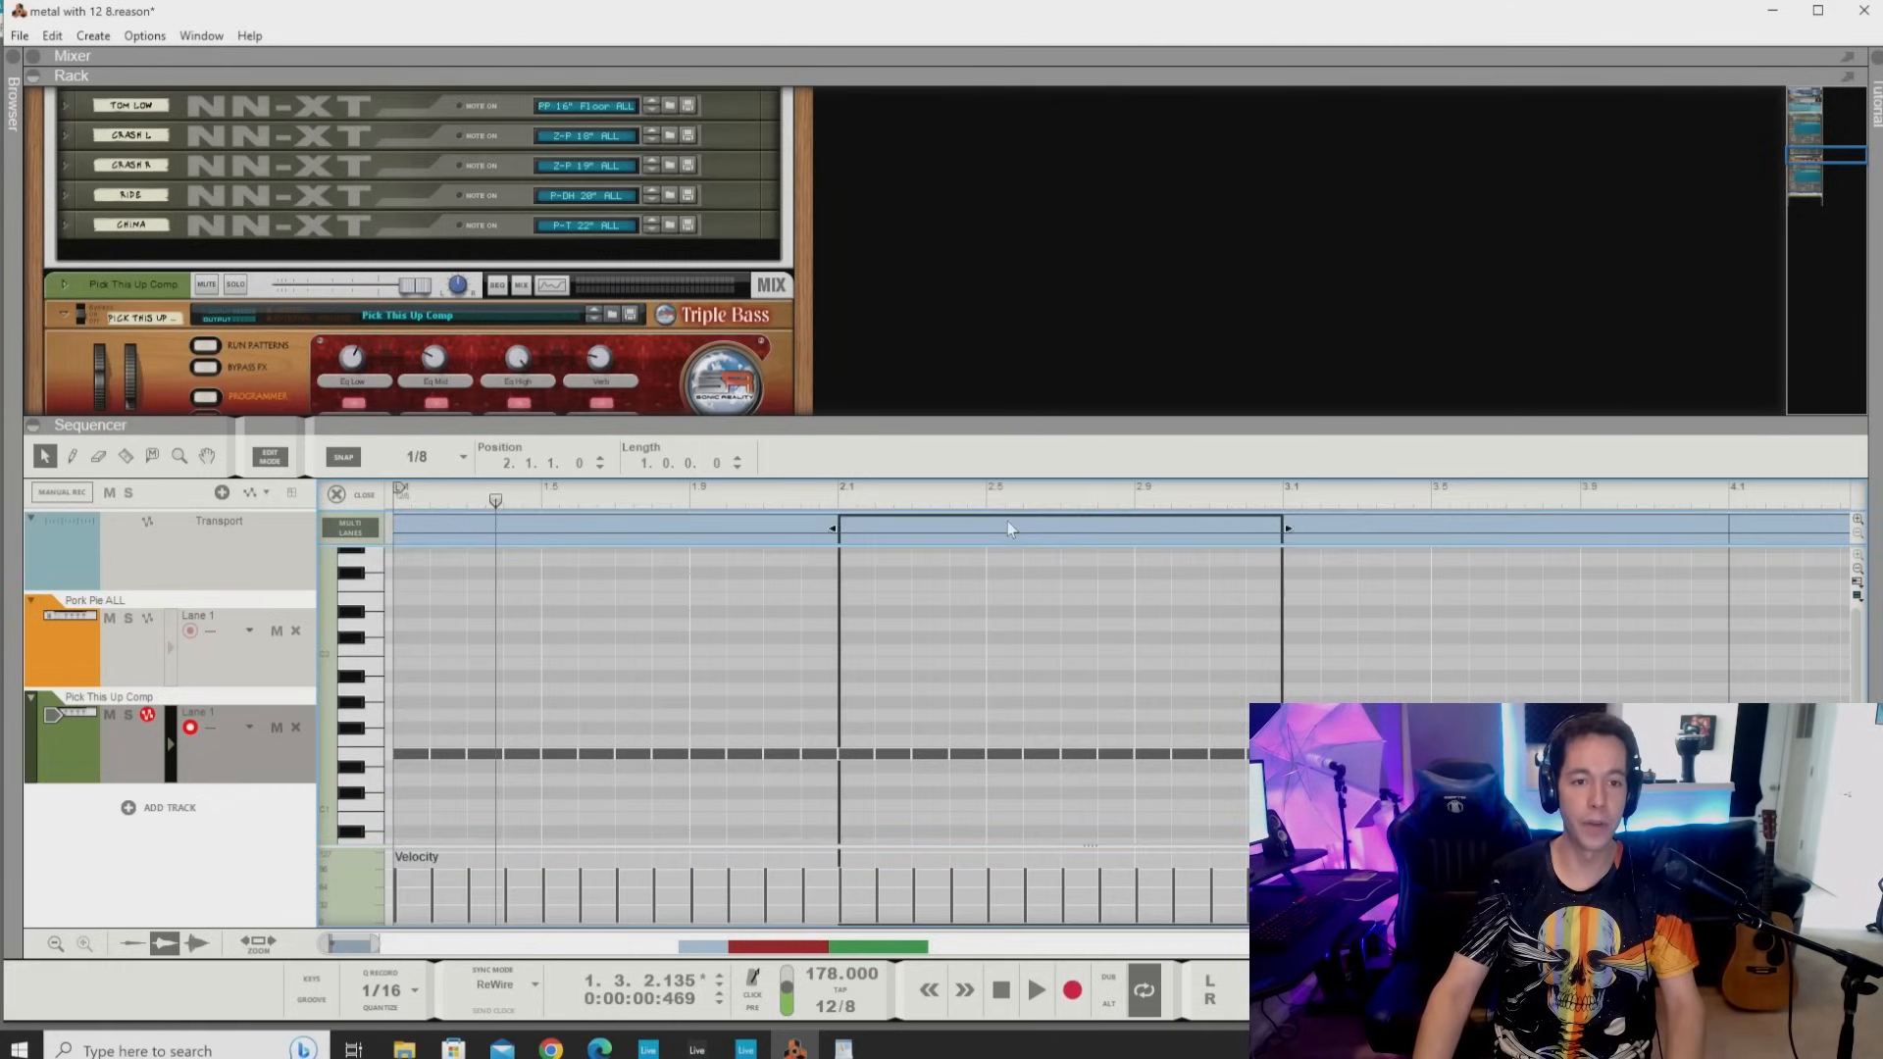
double_click(1051, 527)
drag(1268, 797, 1268, 797)
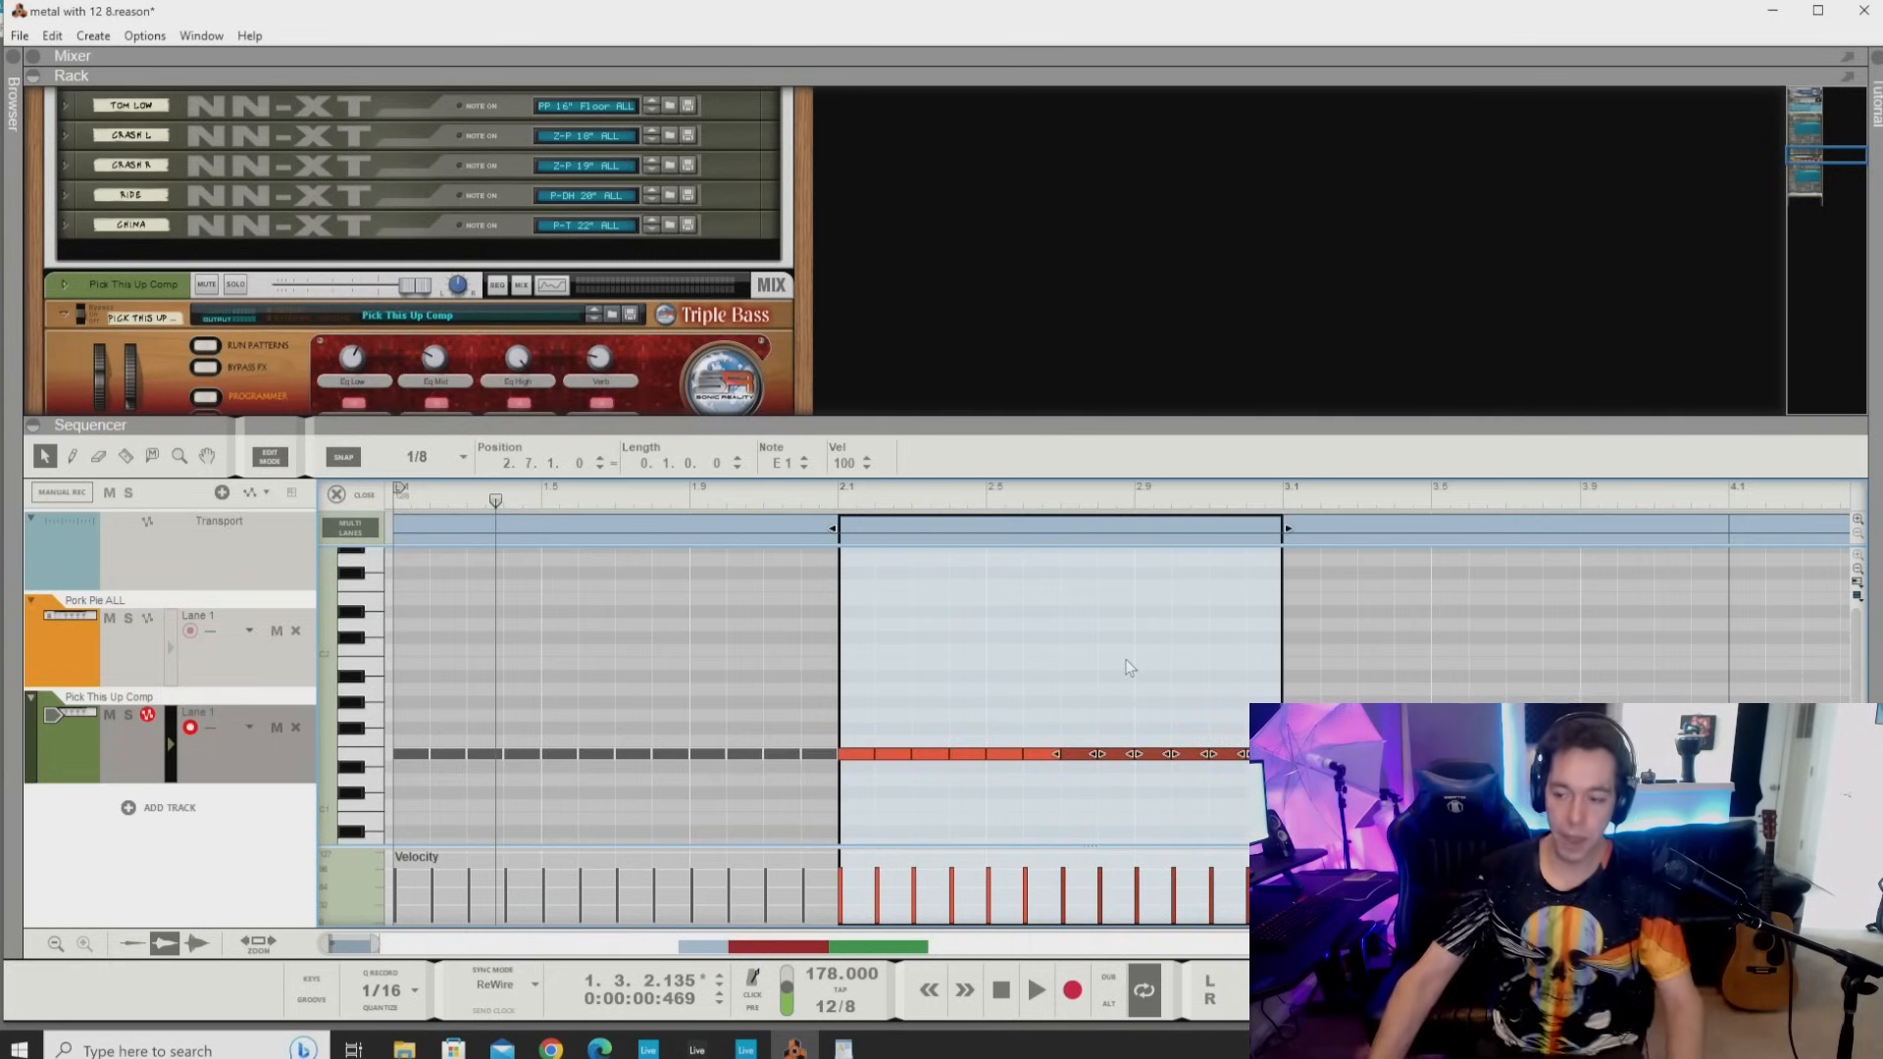
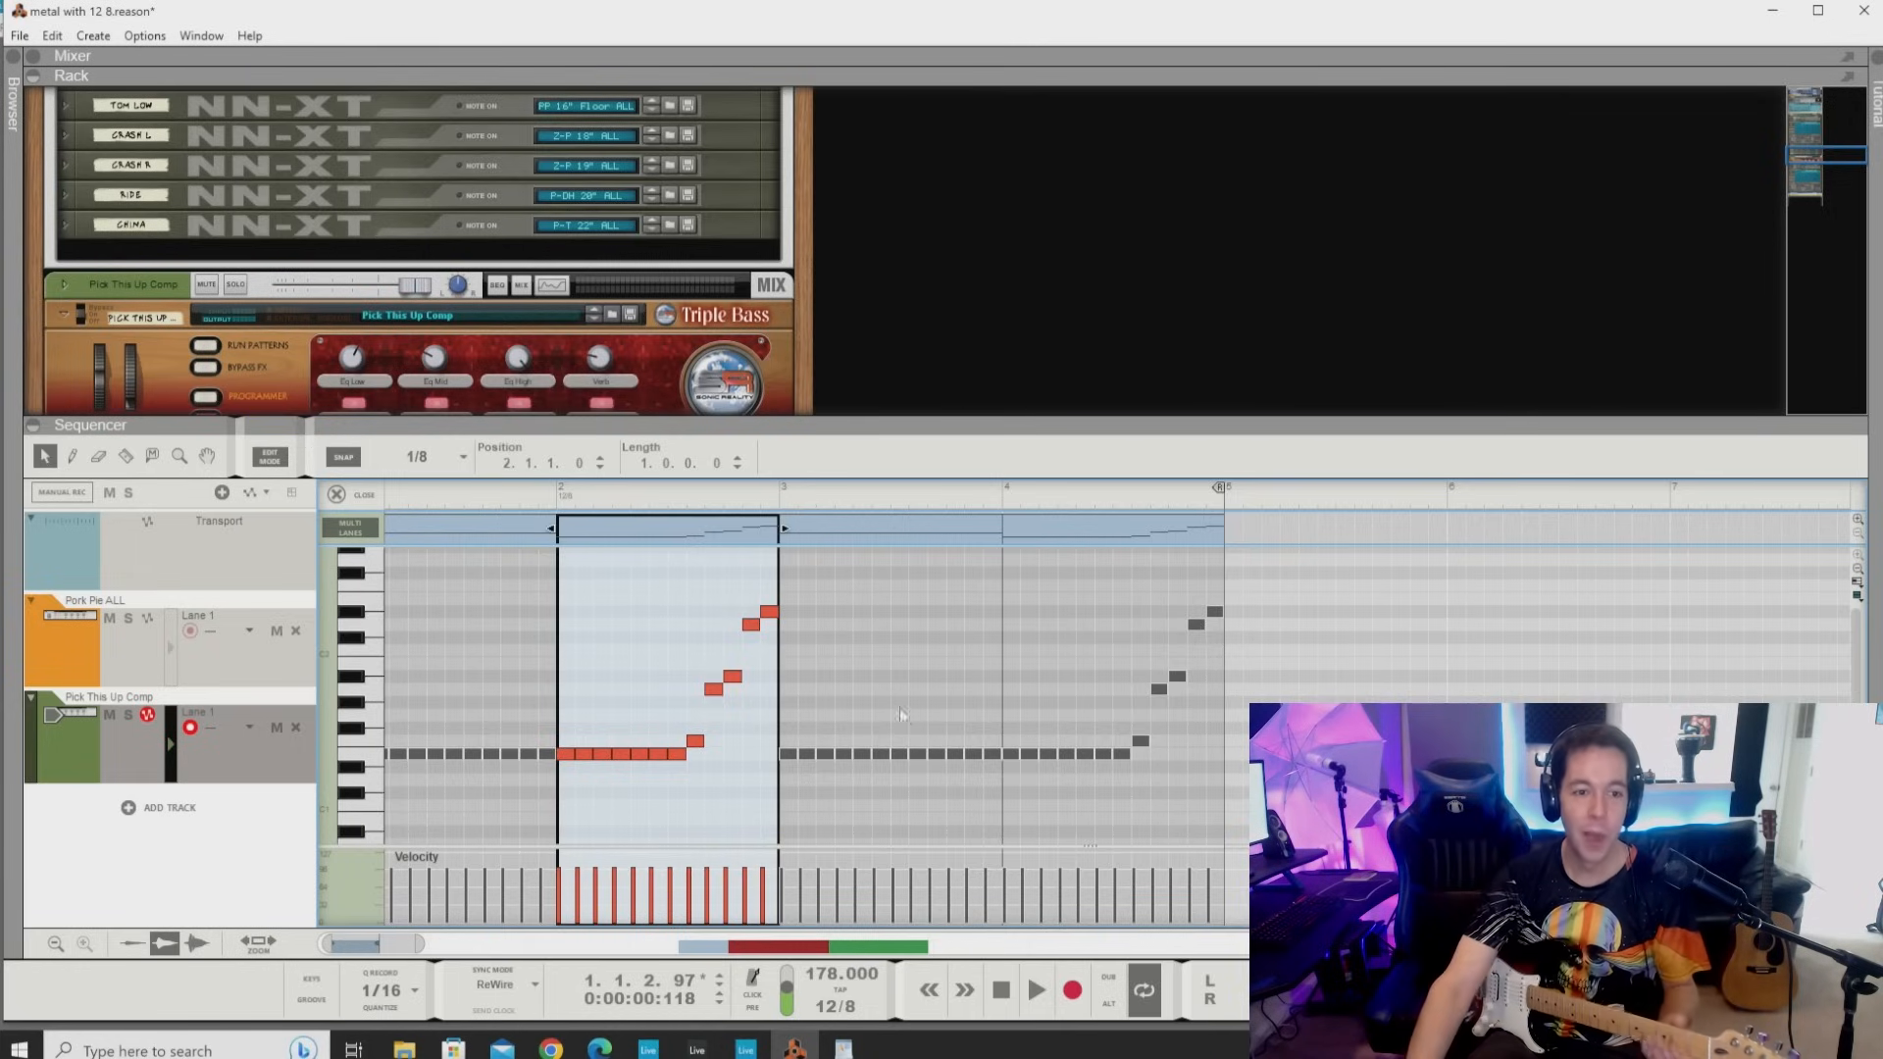
Open the bass clips in bars 2 and 4 in turn to compare the runs in their second halves.
click(1137, 531)
scroll(653, 590, left, 1)
click(722, 544)
click(1181, 523)
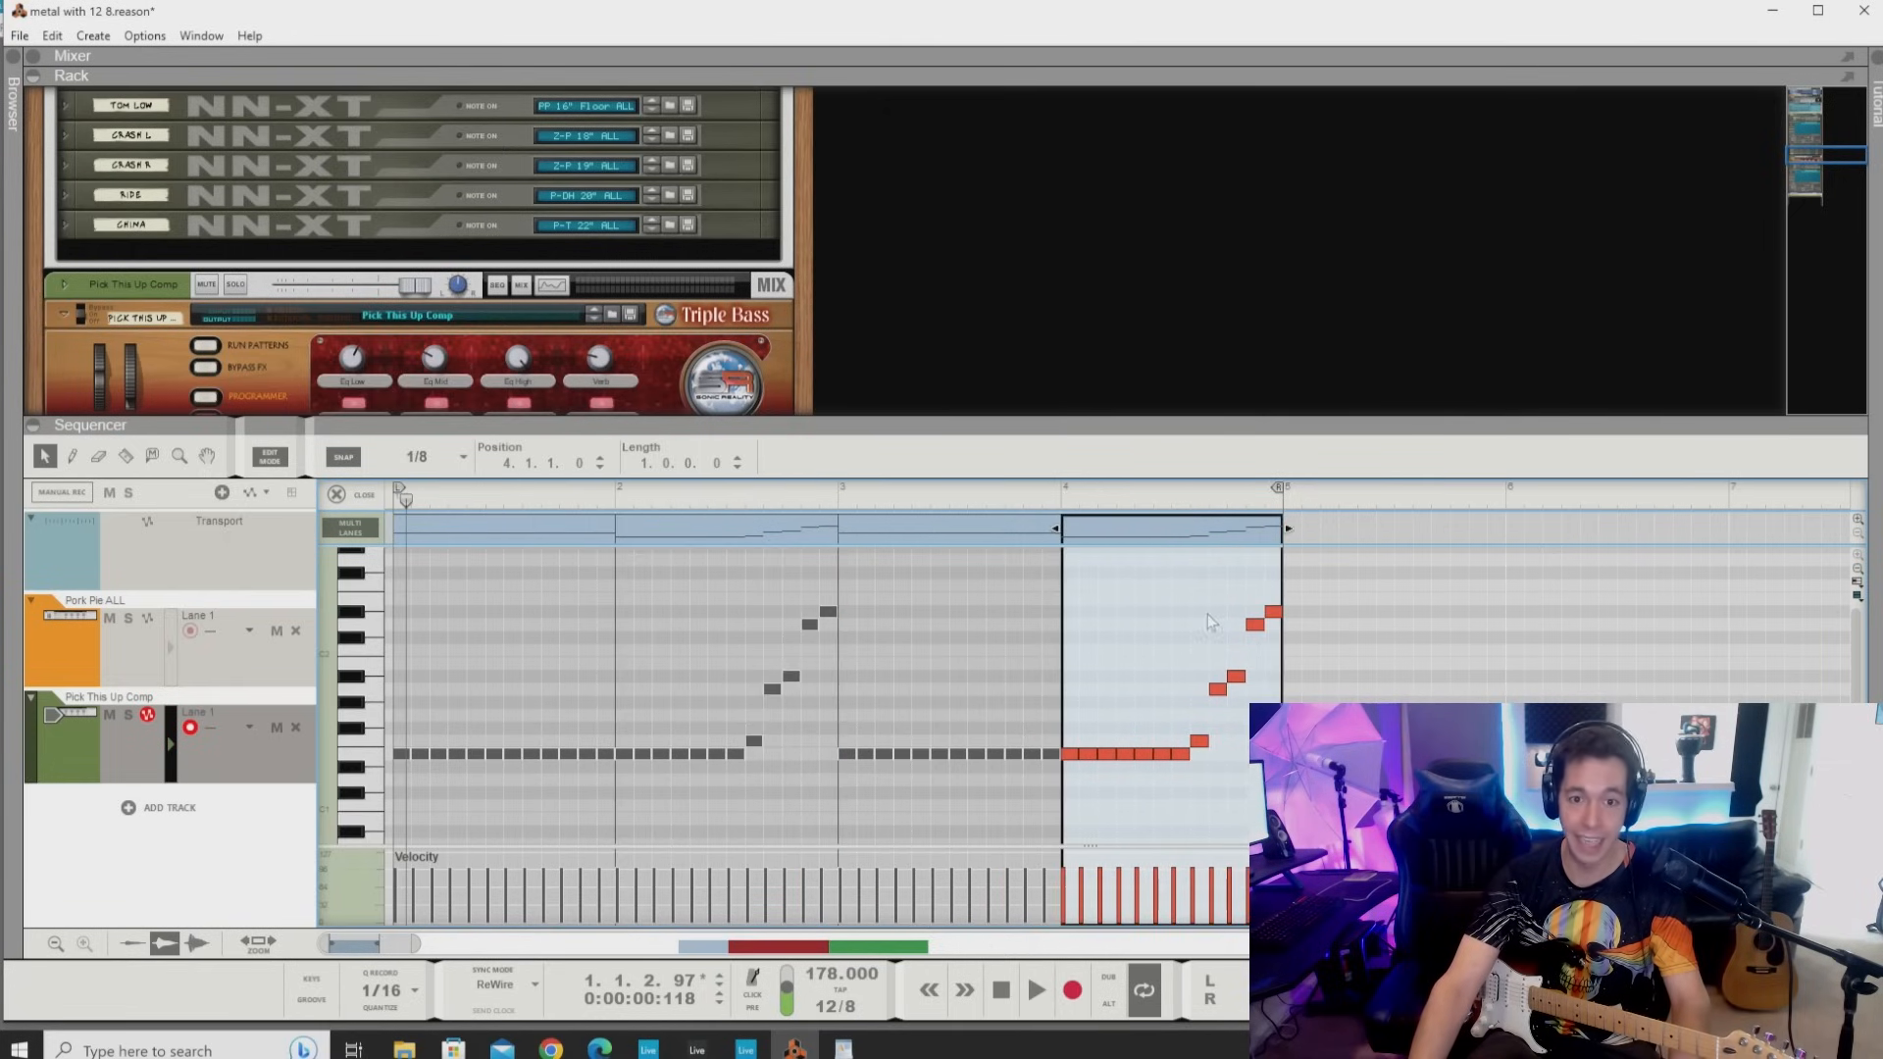
key(space)
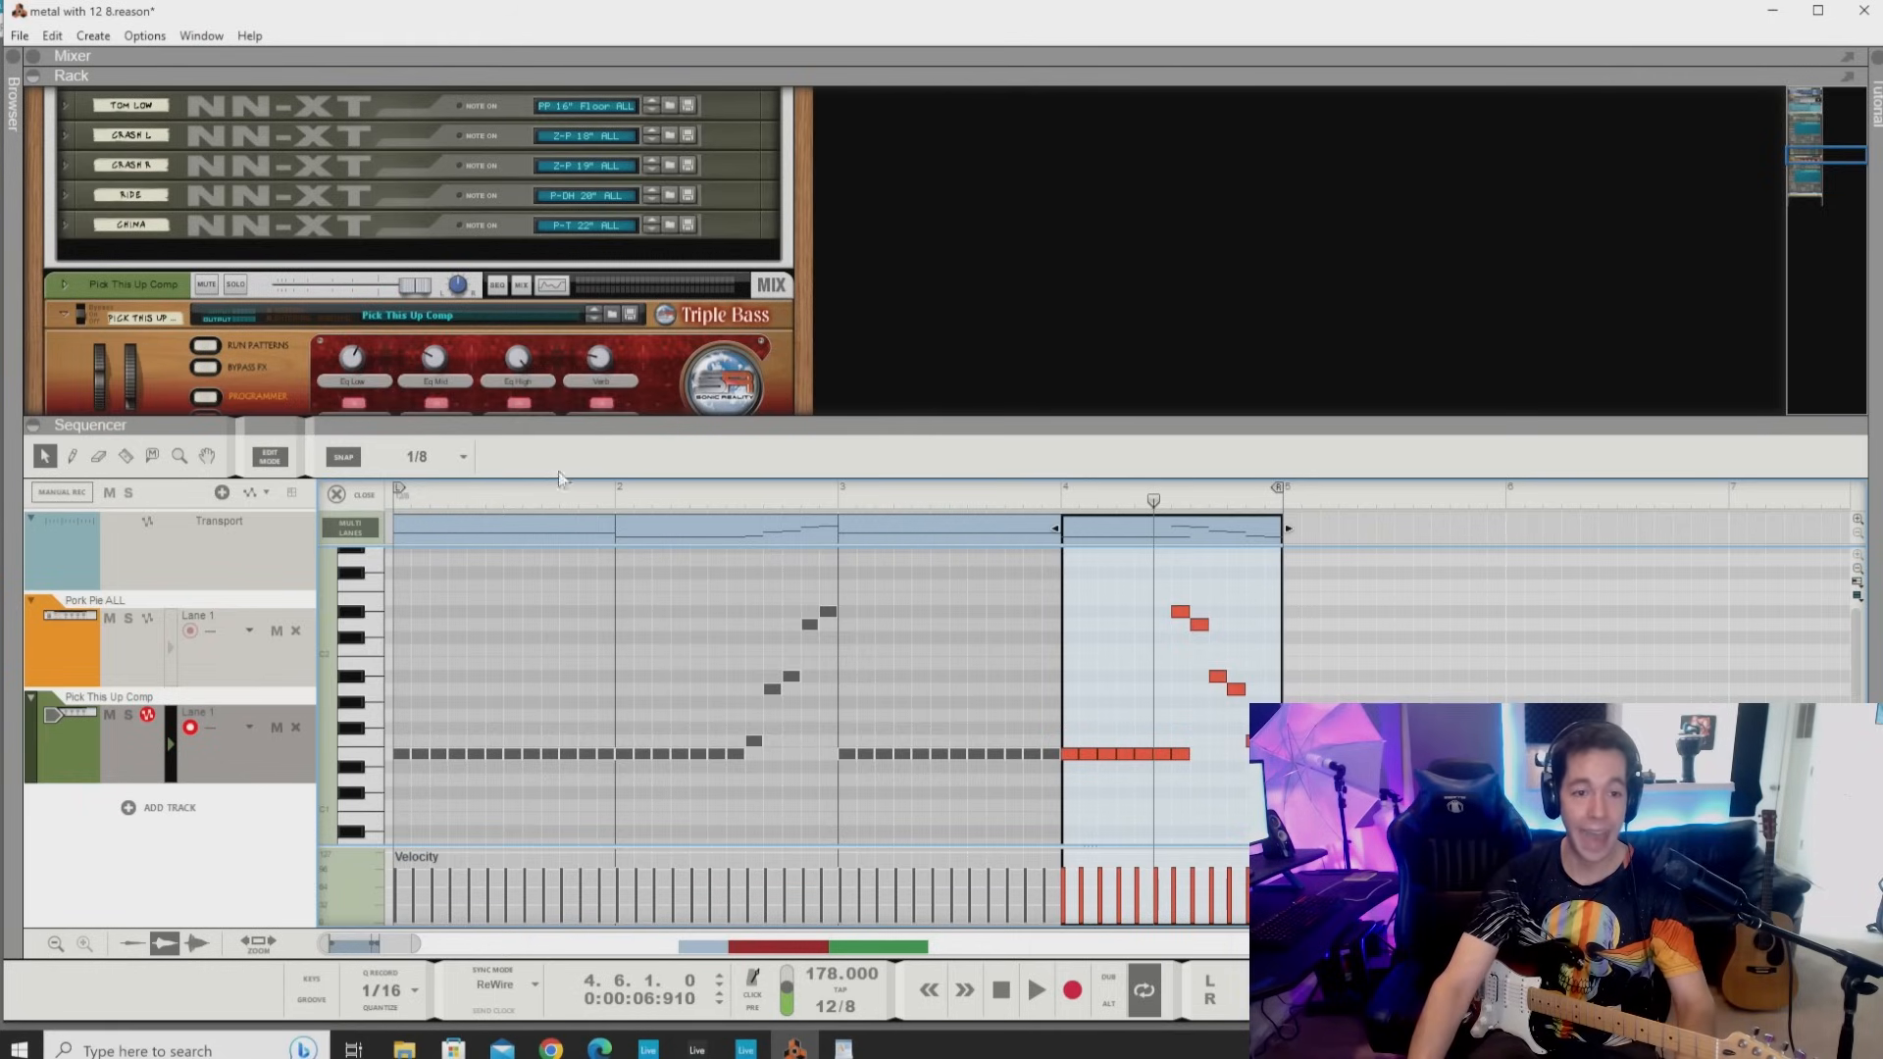
Play the bass part from bar 1, showing the bar 2 clip's ascending run and the bar 4 clip's descending run.
click(397, 504)
key(space)
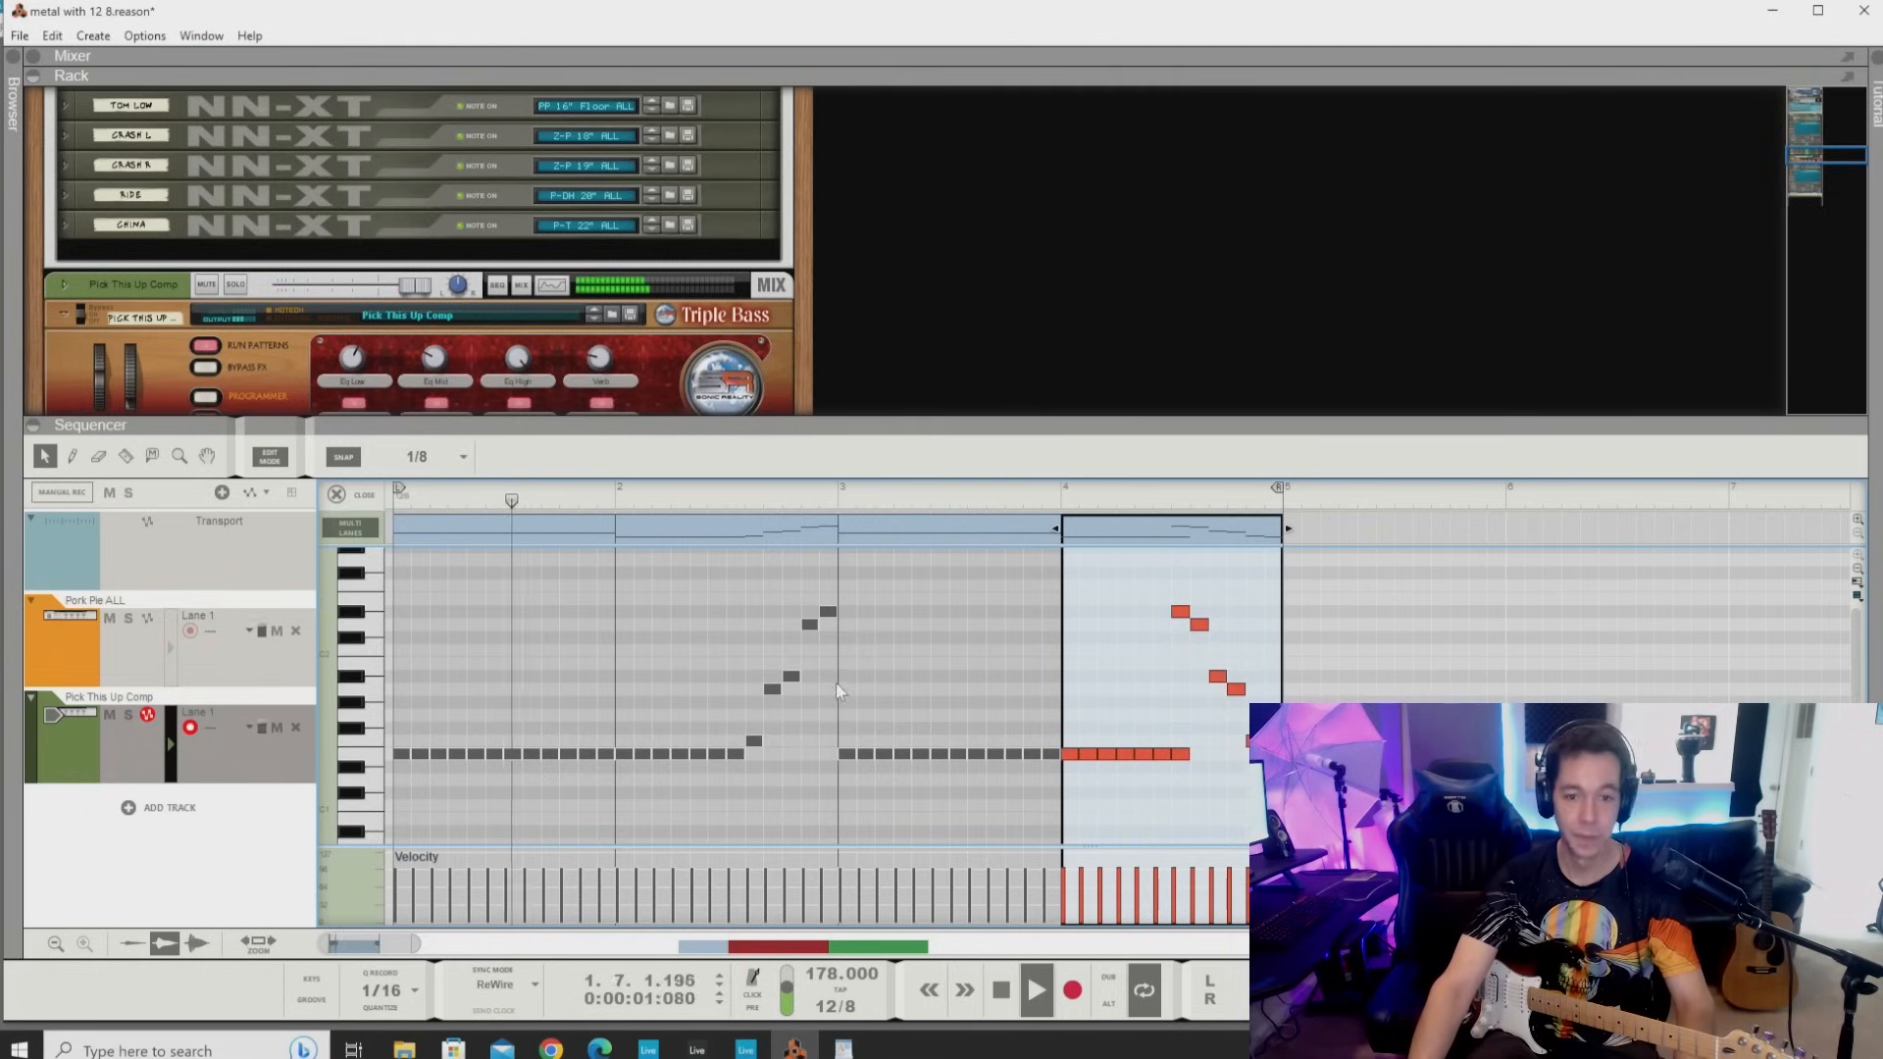
click(771, 527)
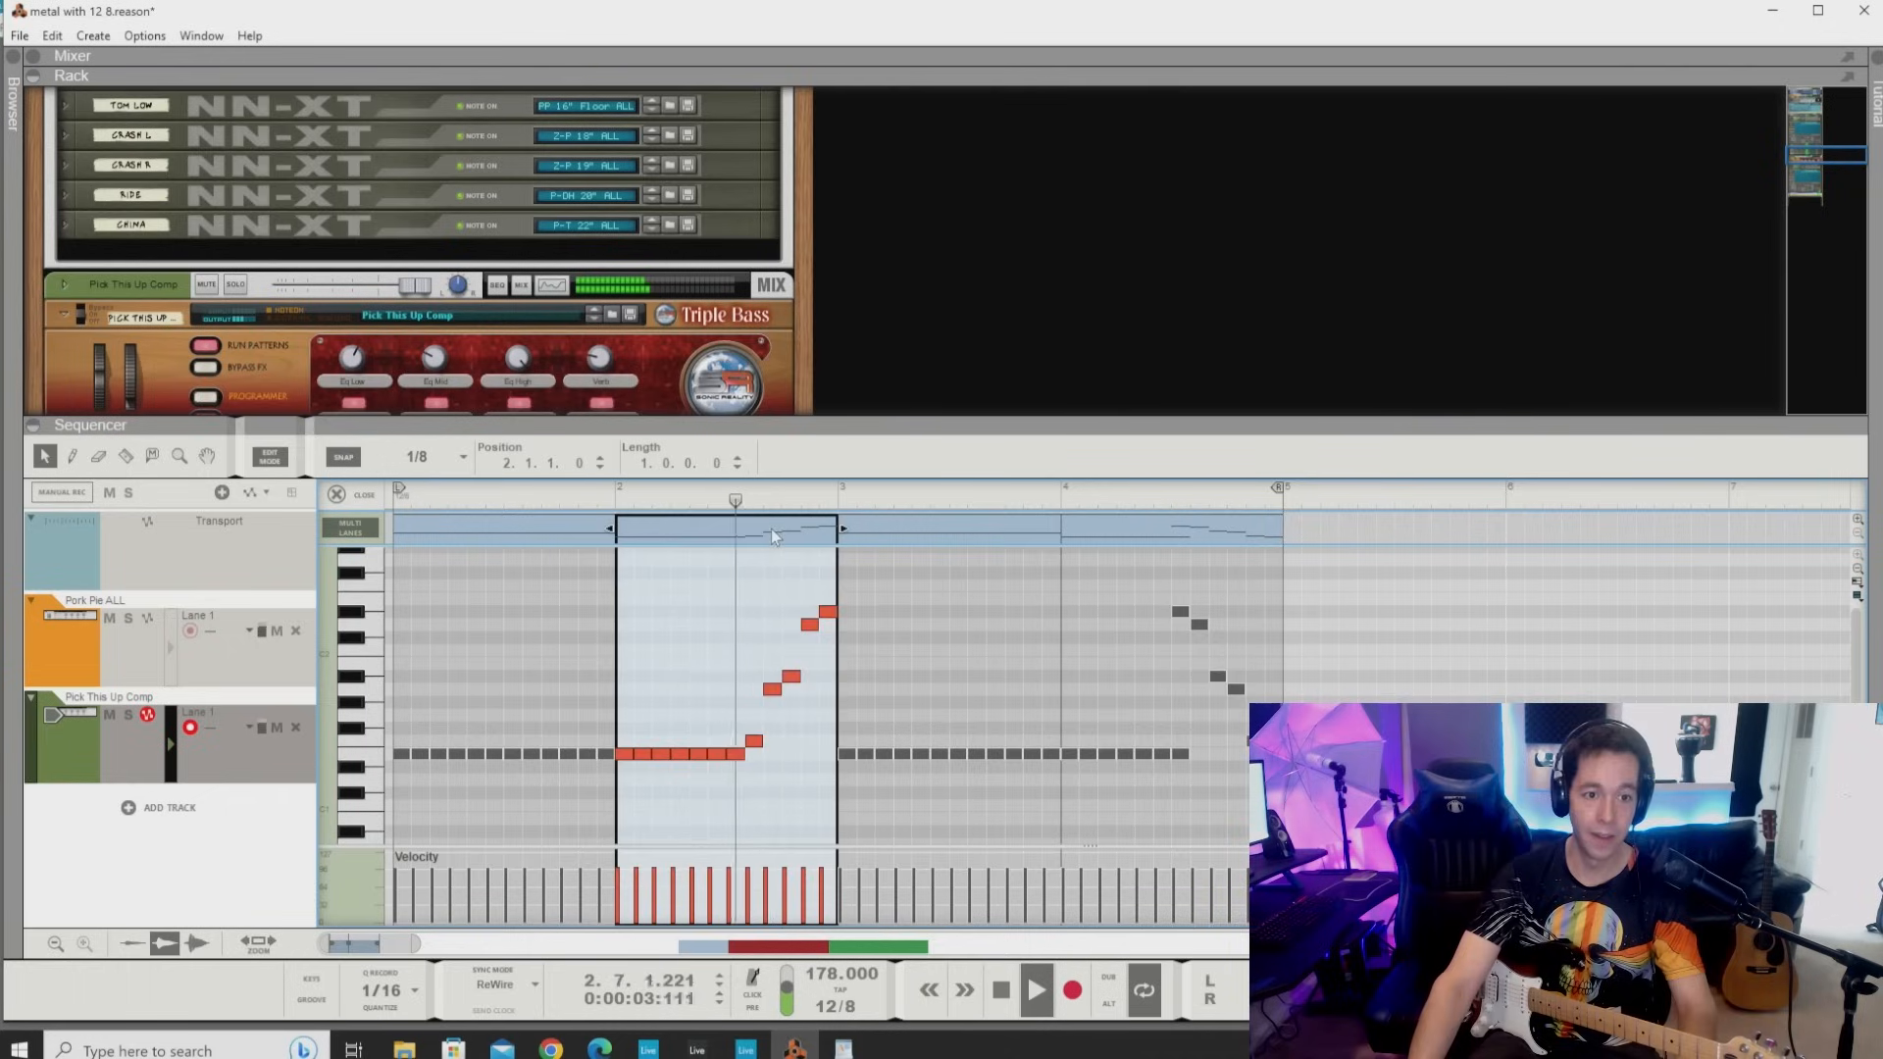
click(1124, 536)
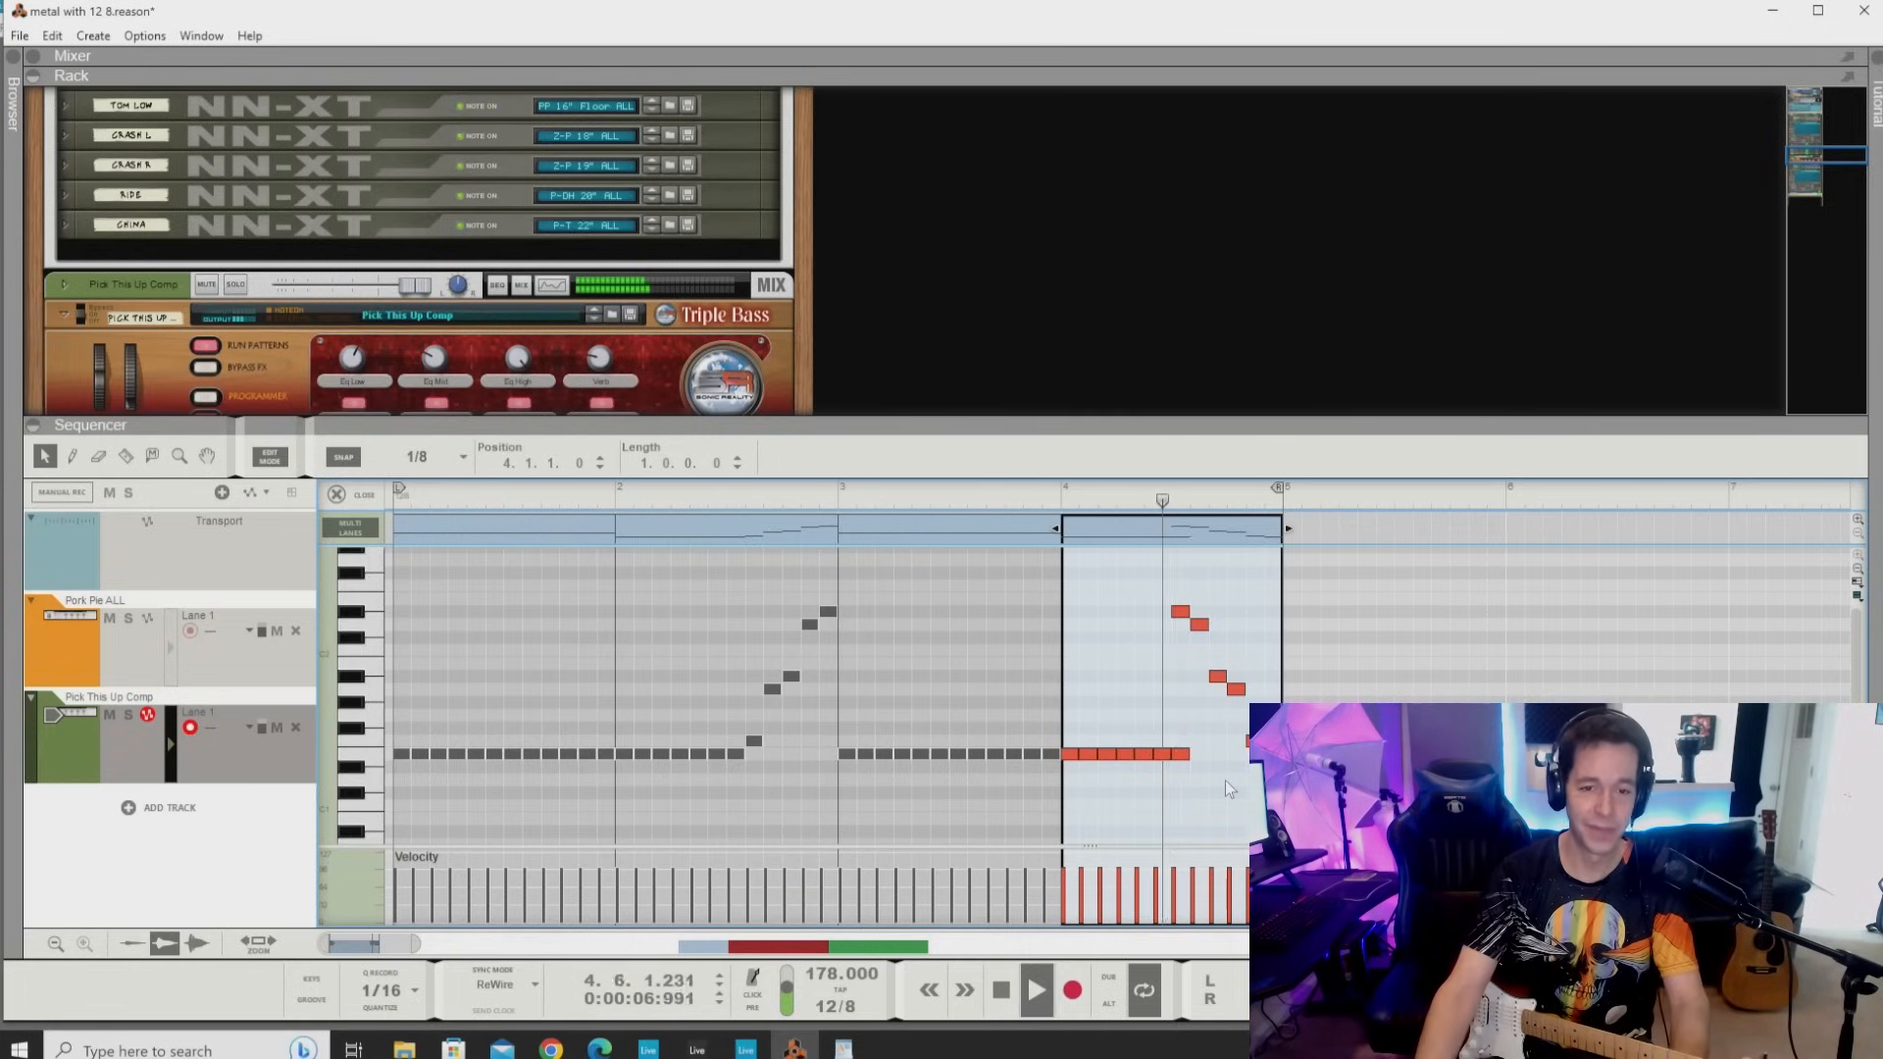
key(space)
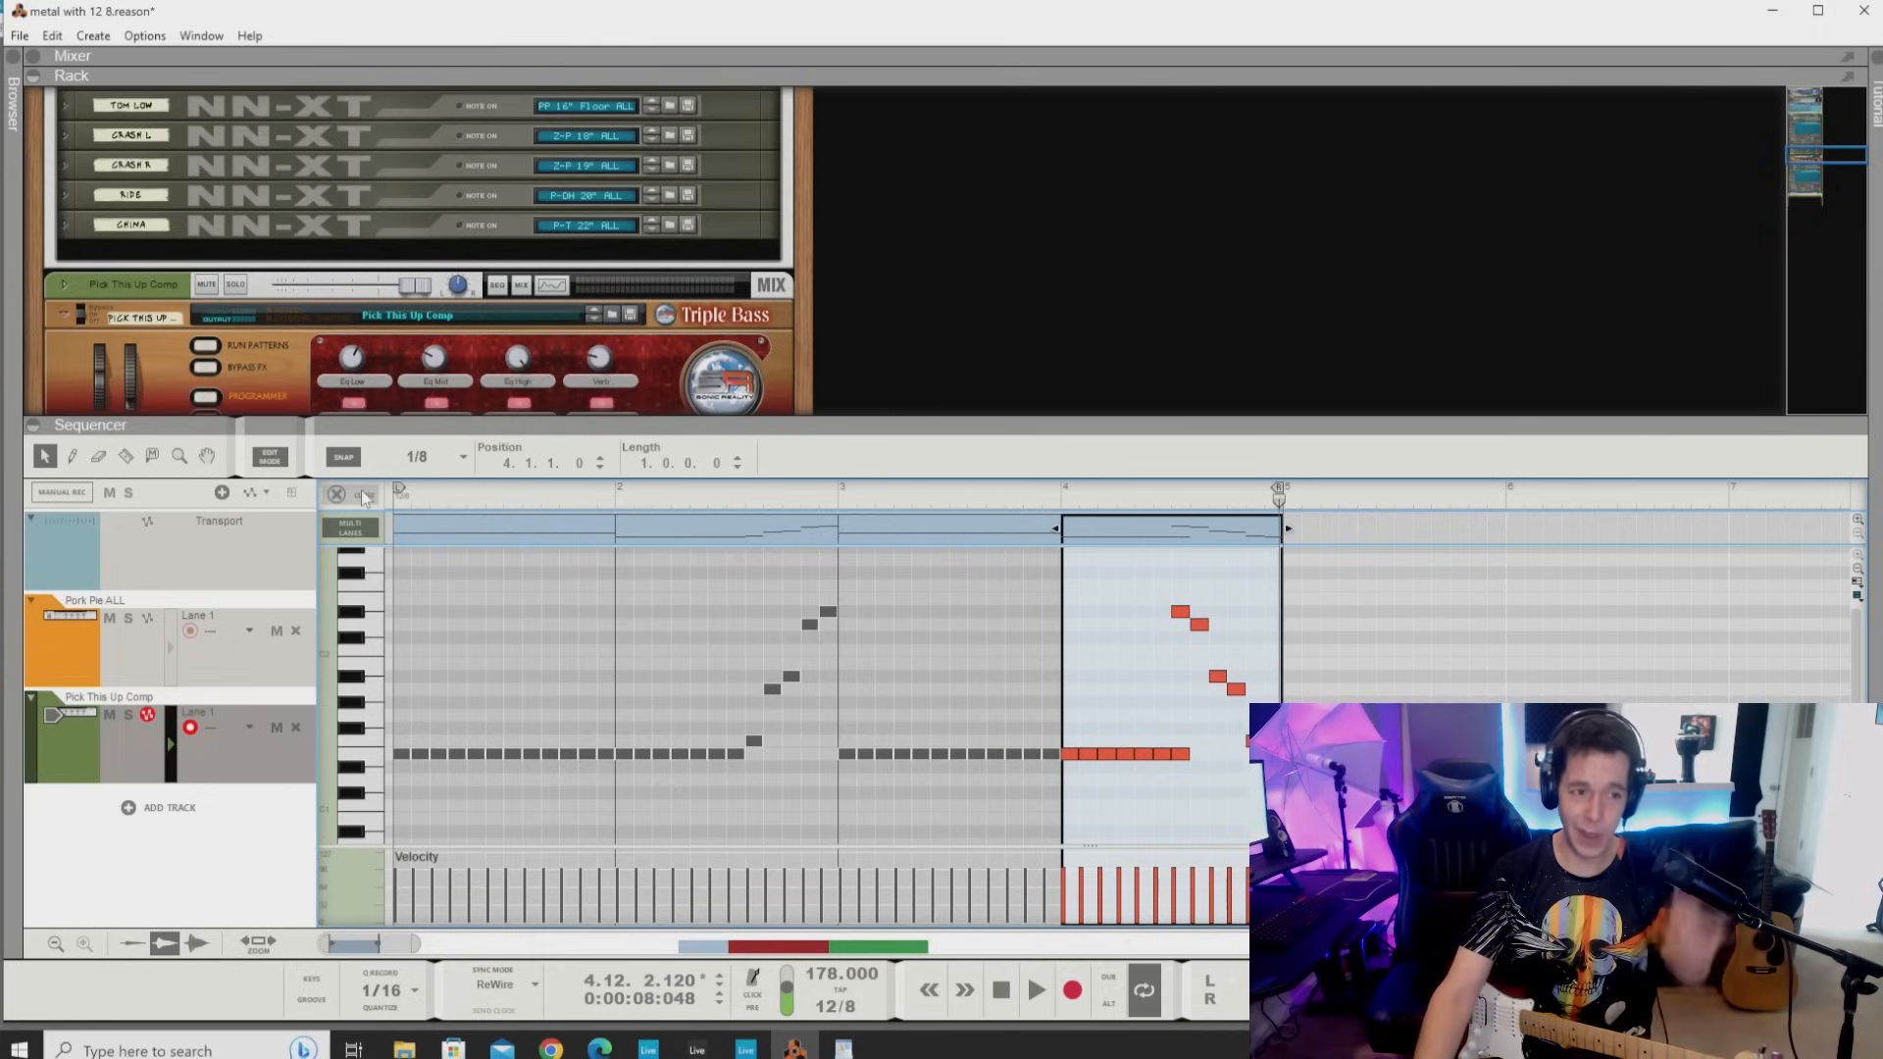
Examine the full four-bar bass line across a wider pitch range, and close the clip editor.
click(697, 732)
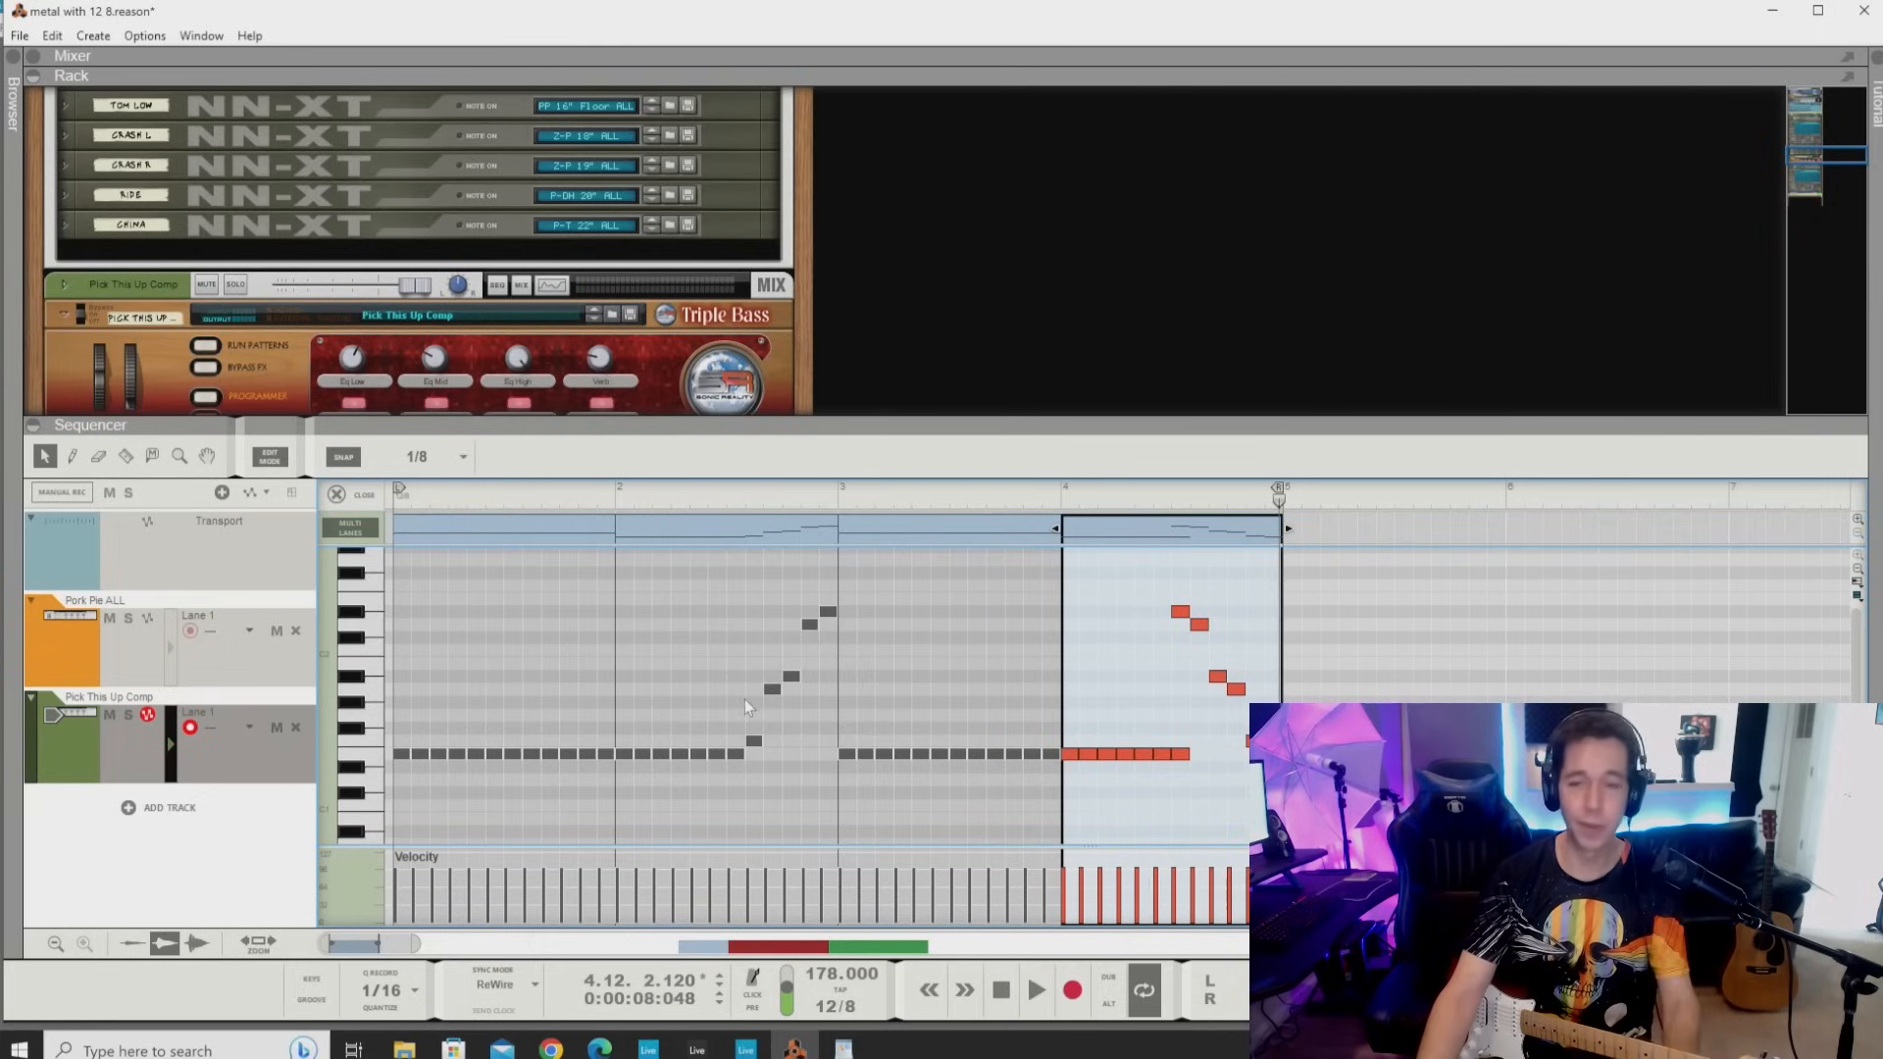
scroll(727, 696, down, 2)
scroll(723, 694, down, 2)
scroll(618, 651, up, 1)
scroll(618, 651, up, 2)
scroll(618, 651, down, 2)
scroll(618, 651, left, 1)
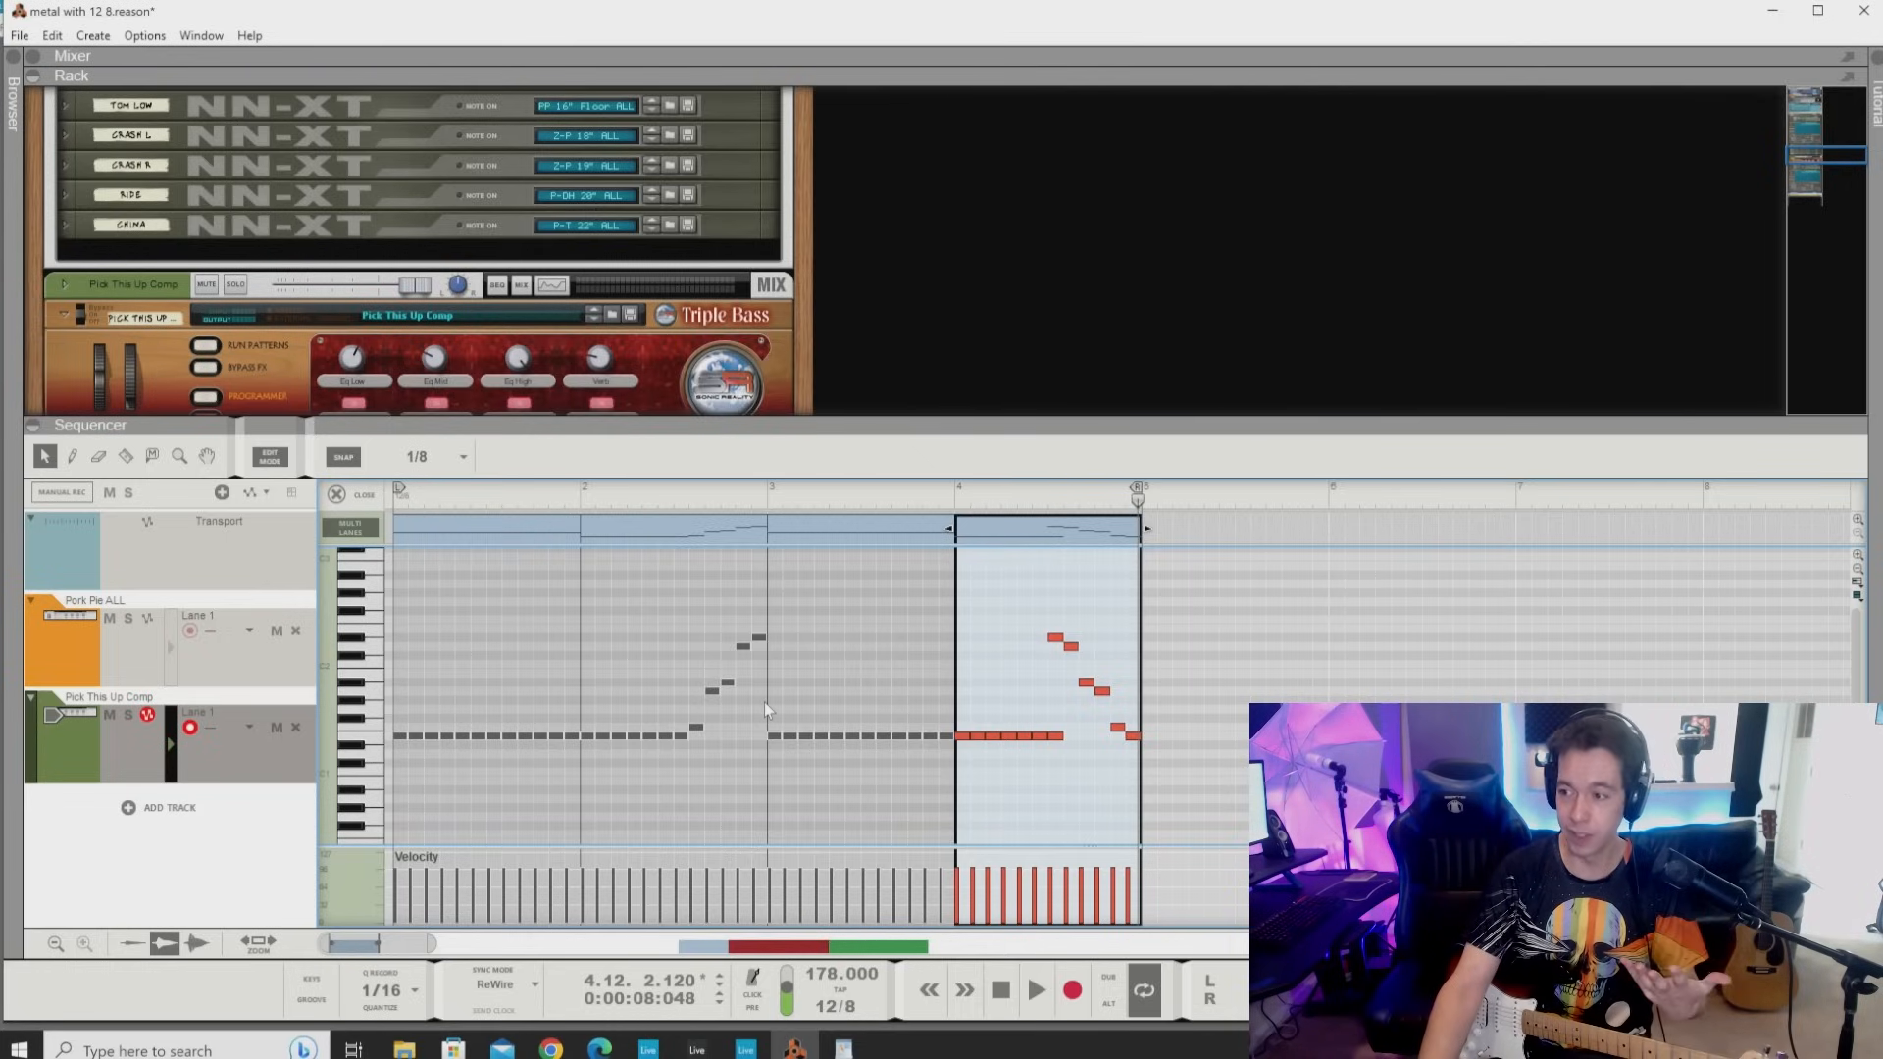
click(369, 496)
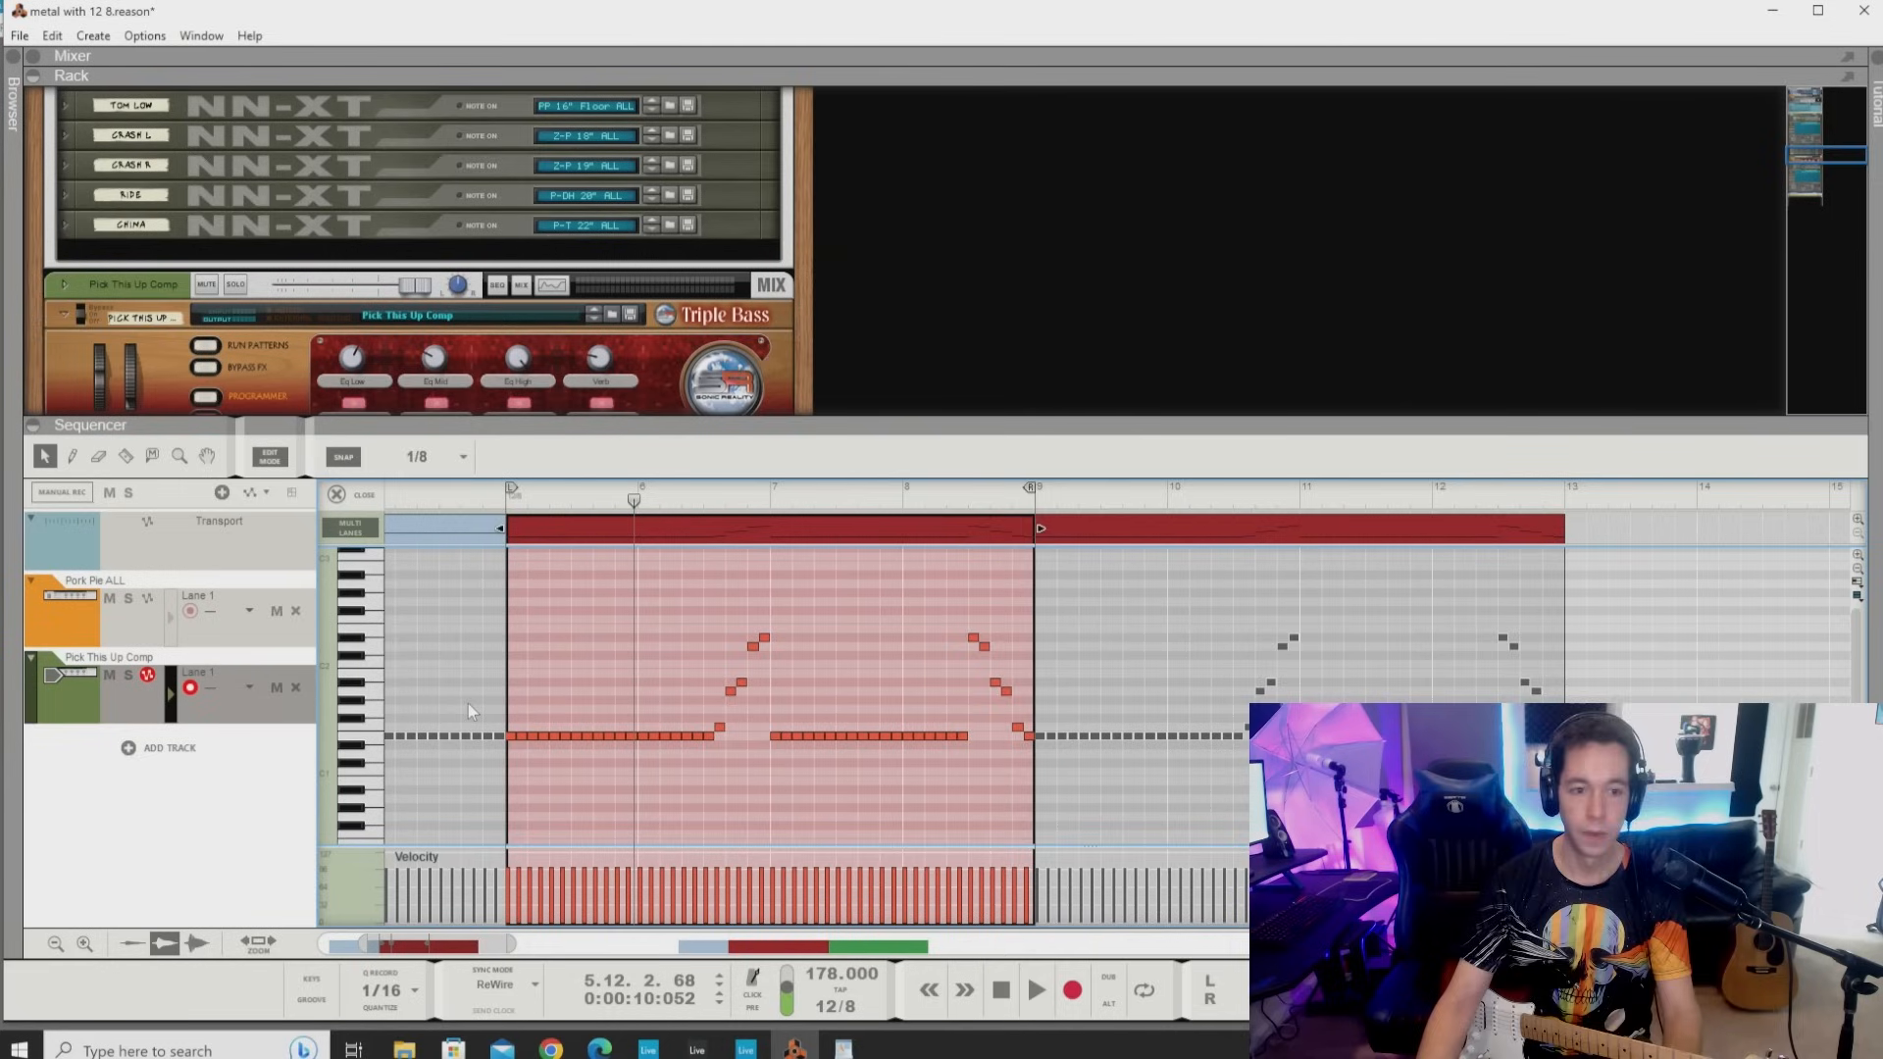
Play the red drum and bass section from 4.11.1 through bar 12.
click(484, 494)
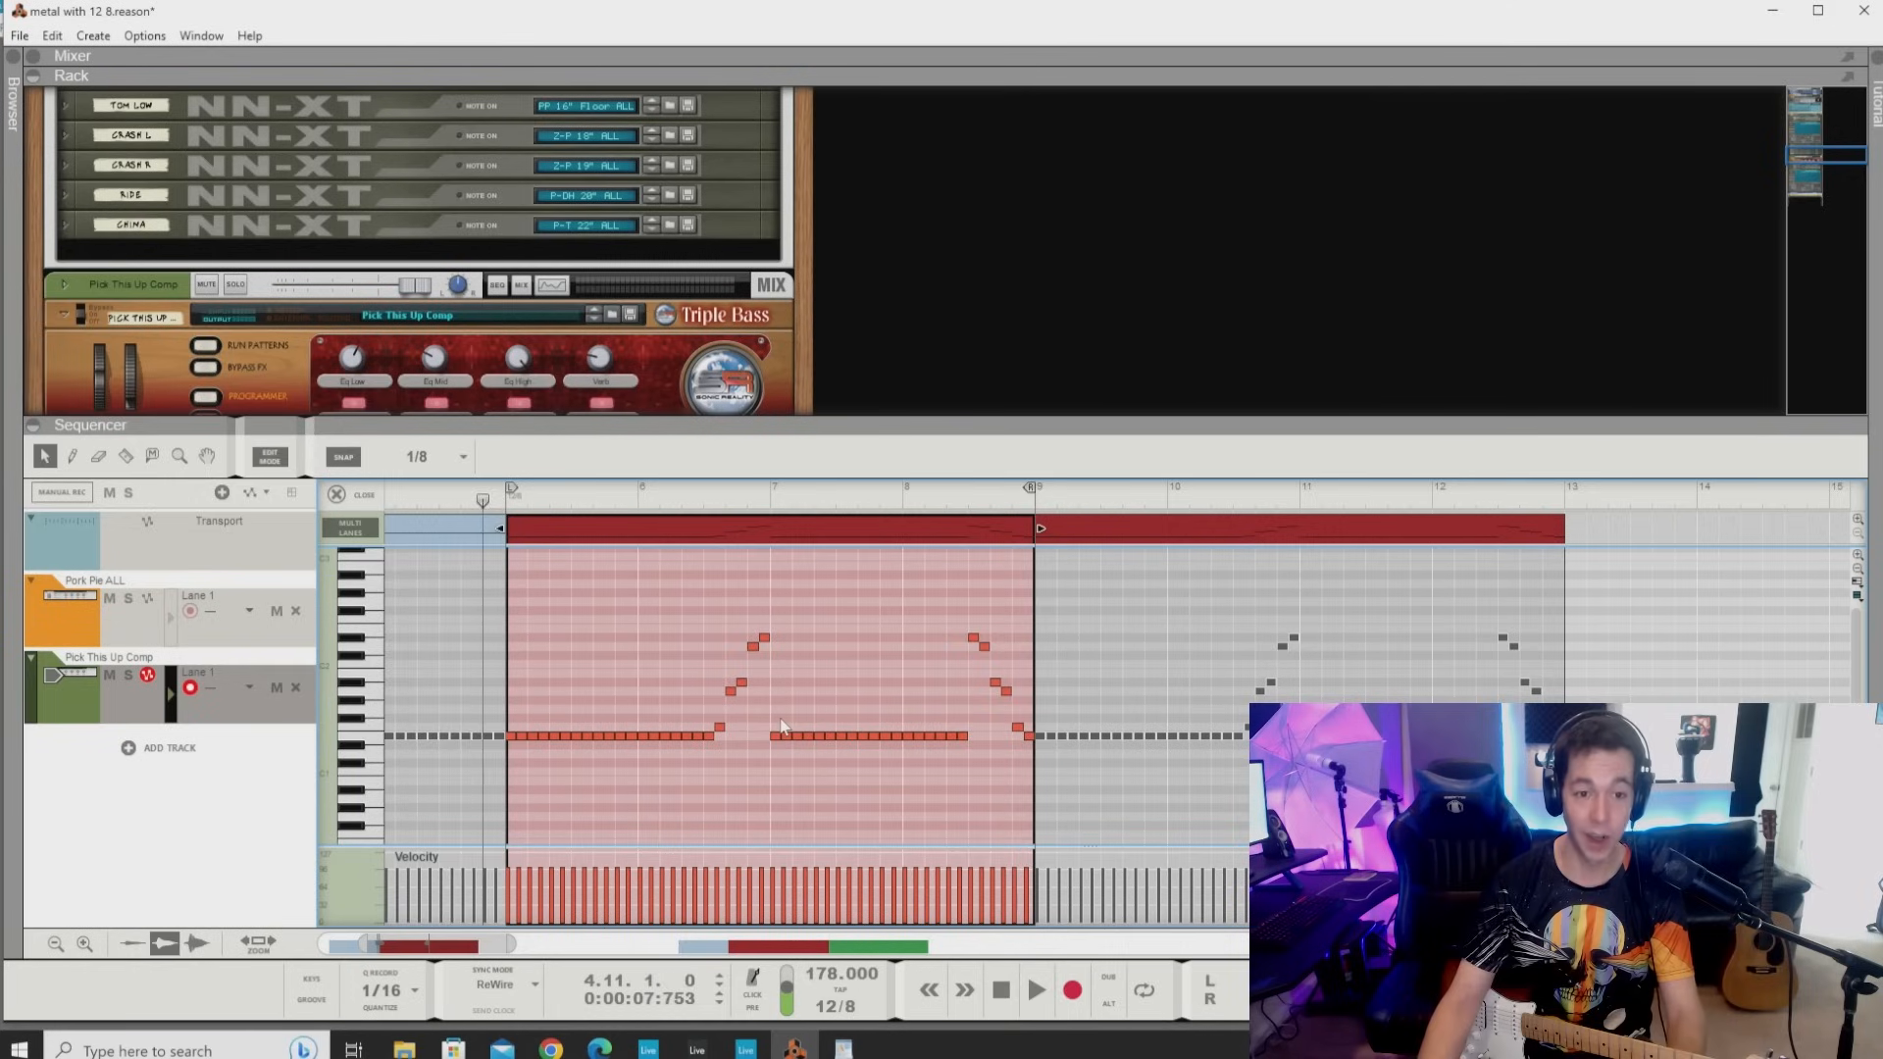
key(space)
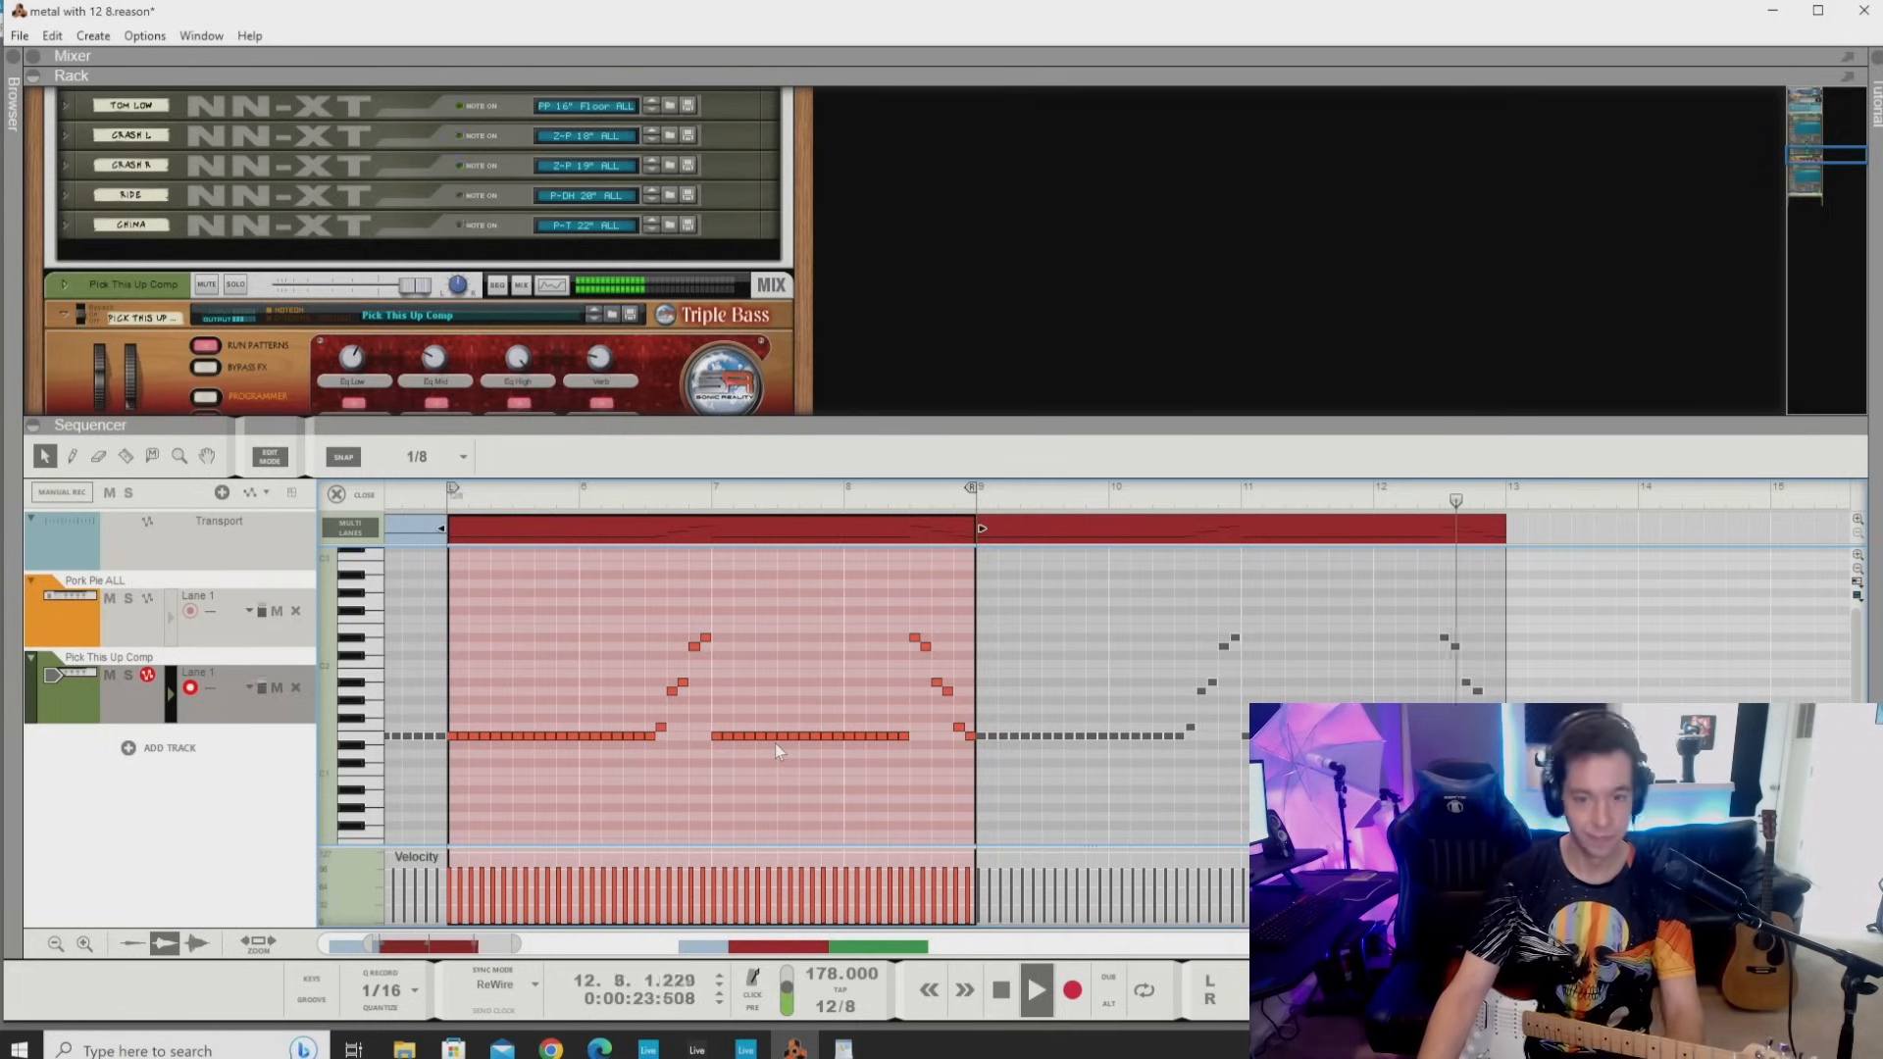
key(space)
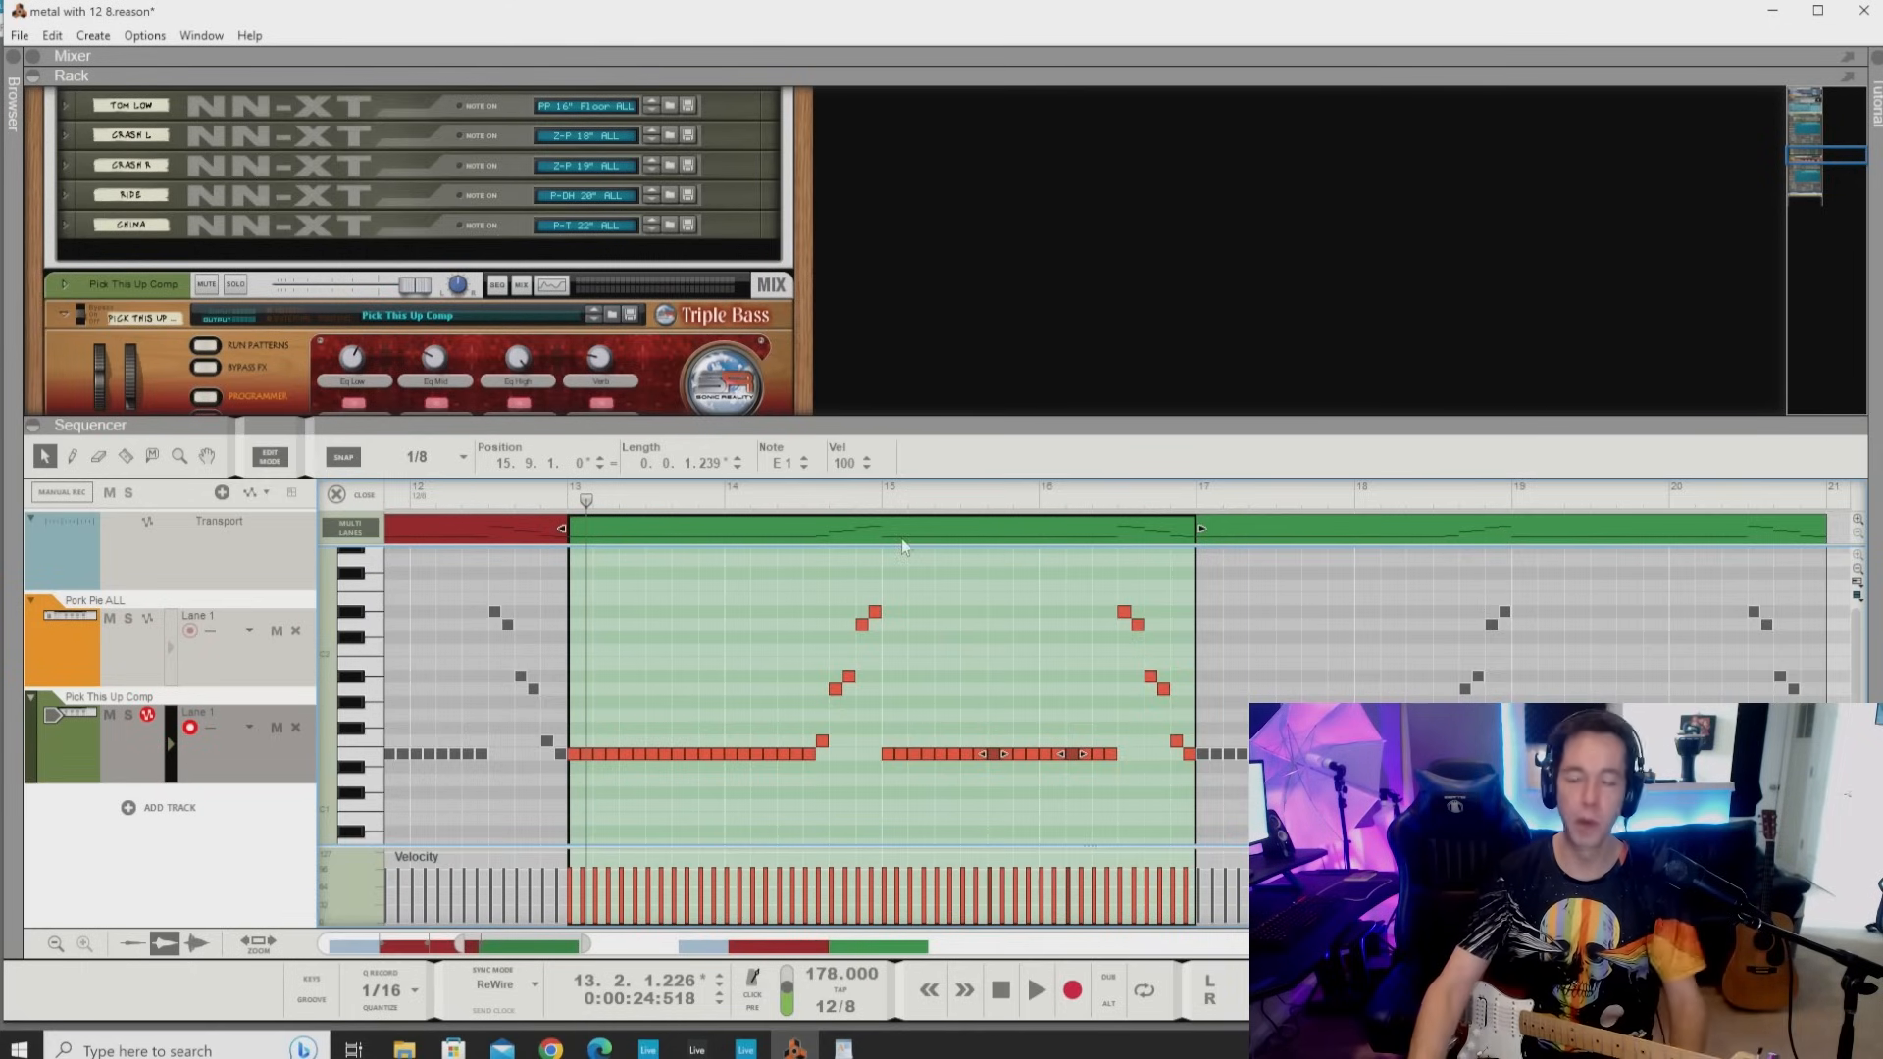
Clear the note selection and select the three-eighth-long E1 note at 13.7.1 in the green bass clip.
click(876, 837)
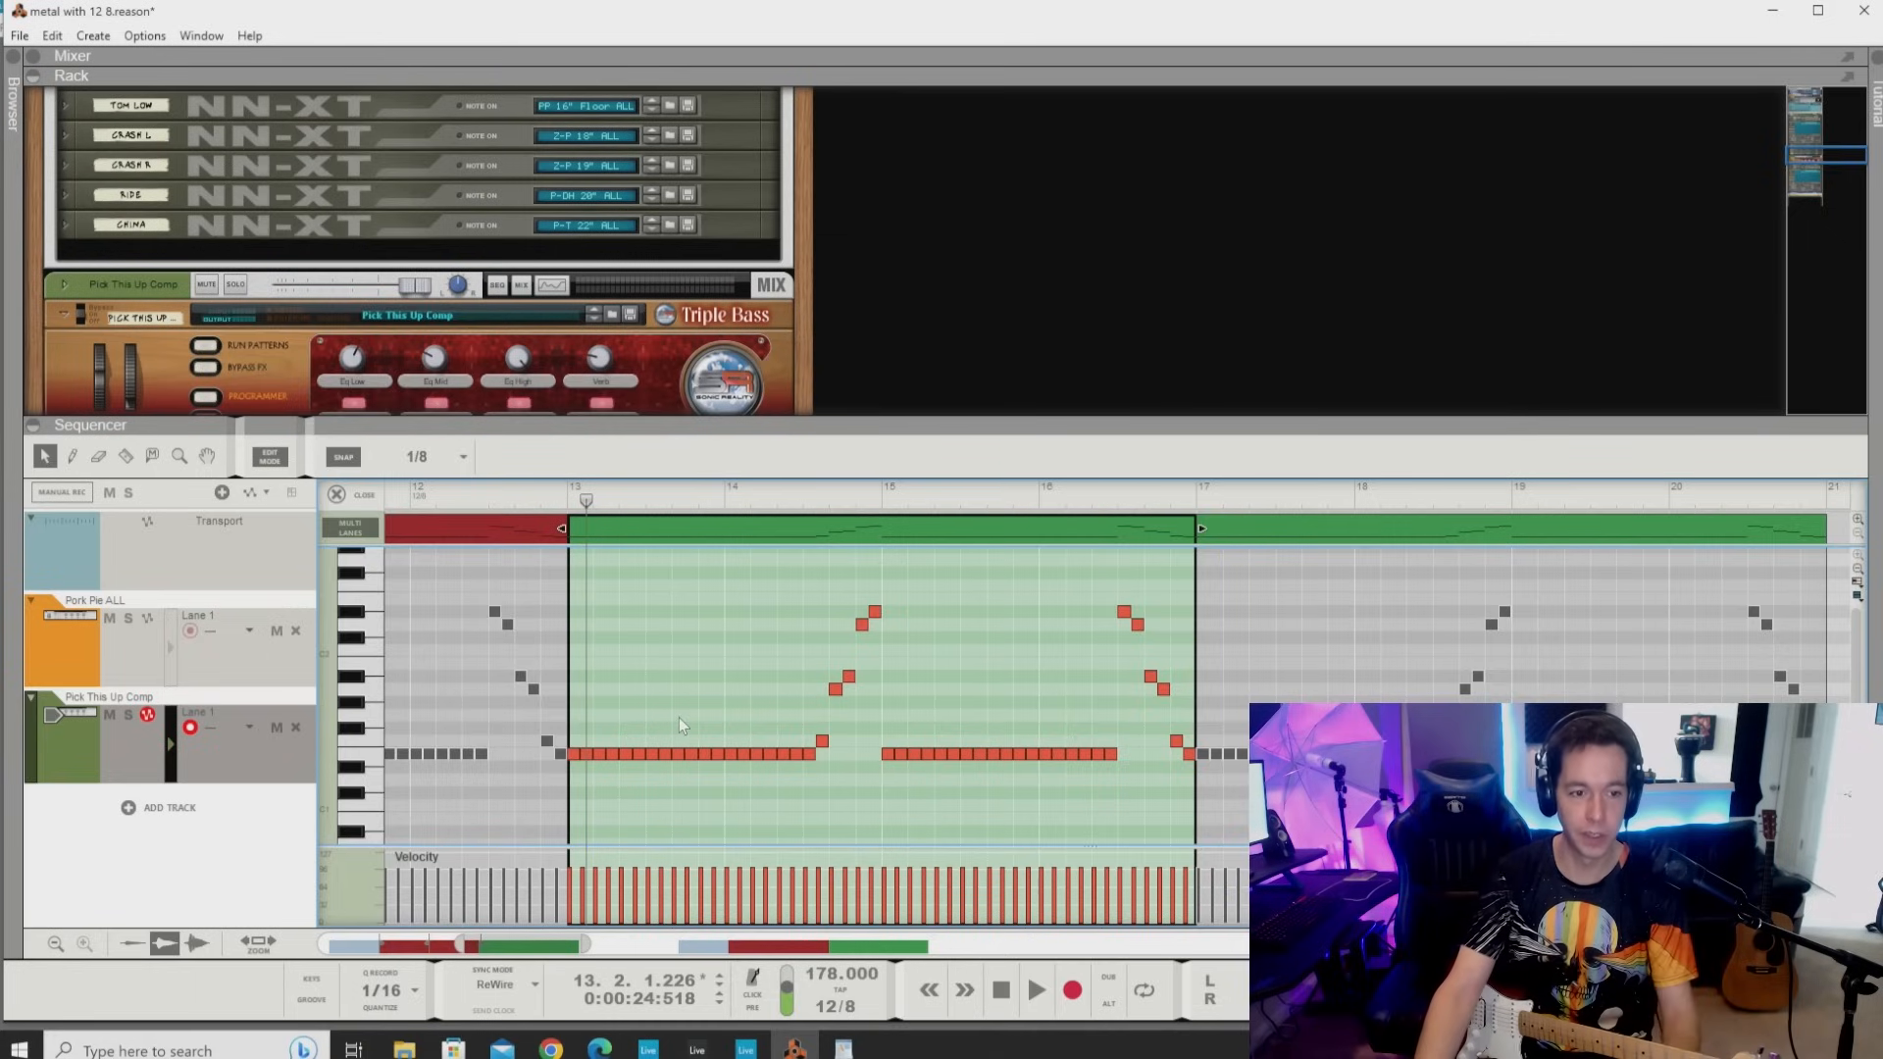
scroll(679, 718, up, 1)
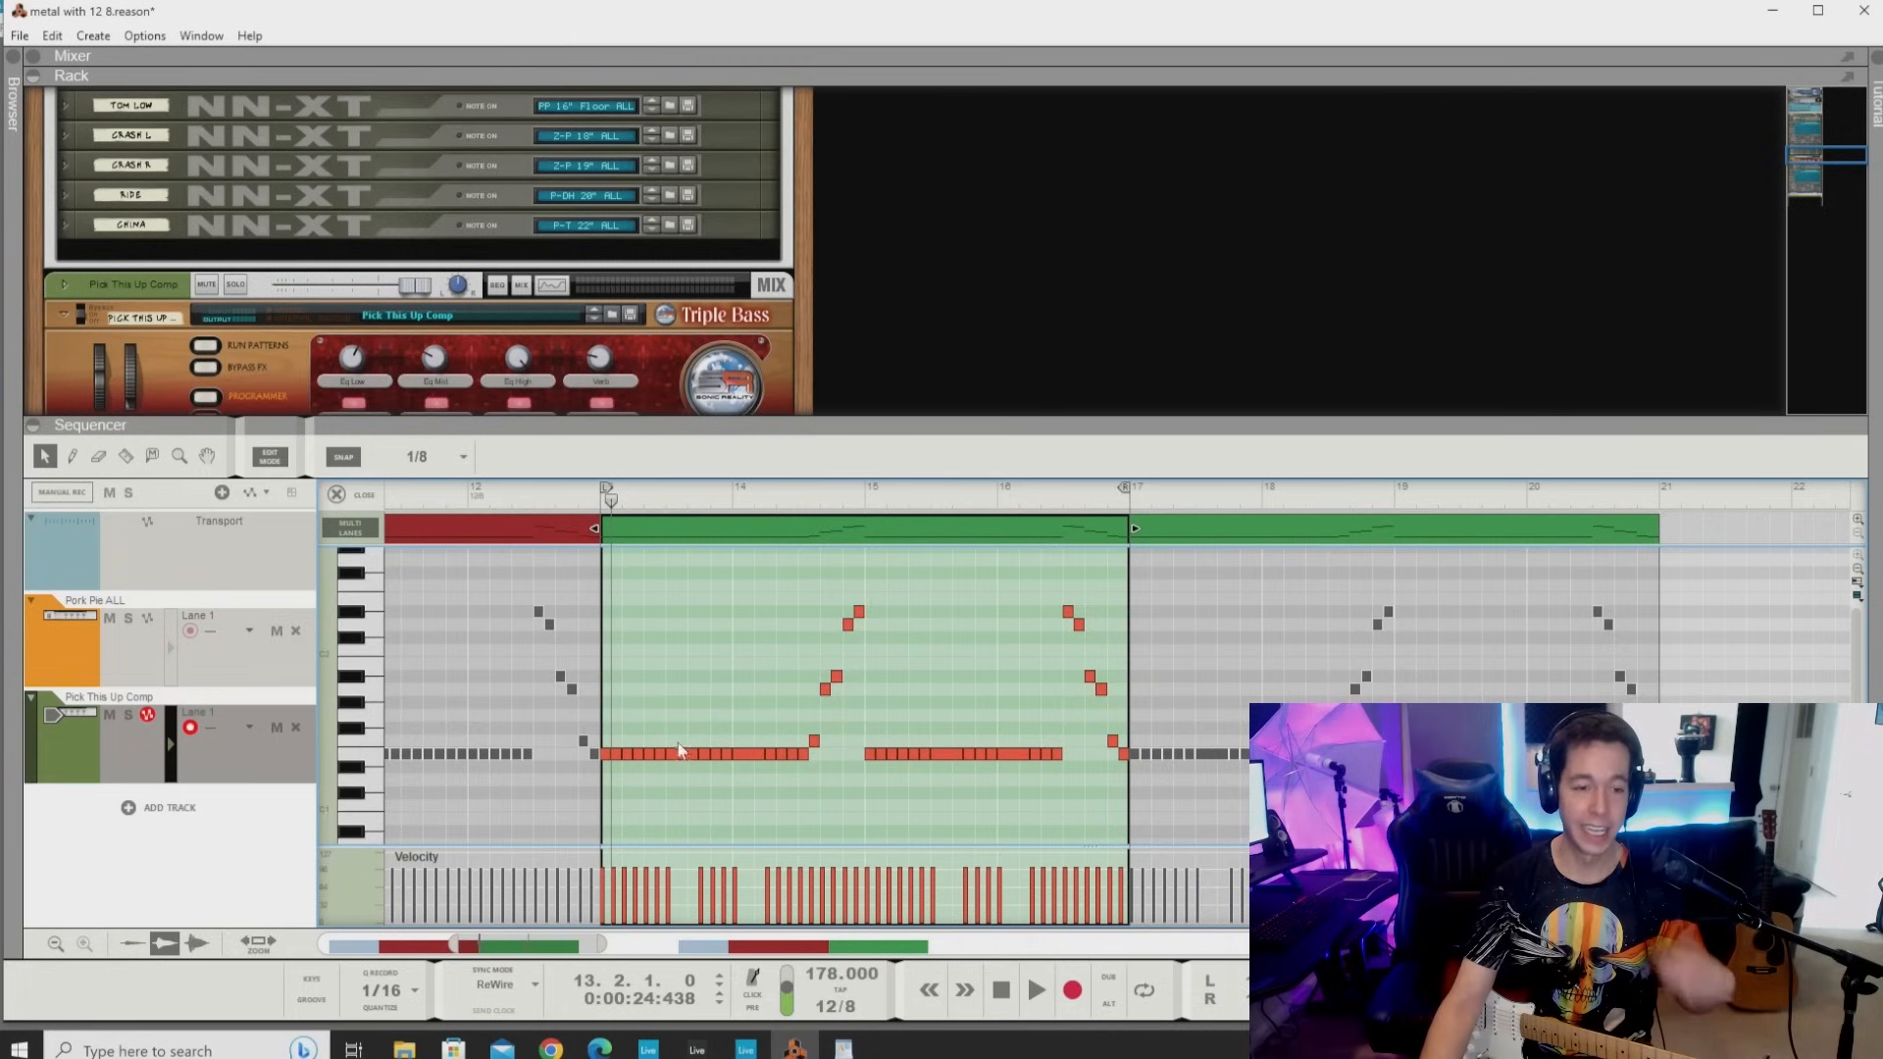
click(679, 758)
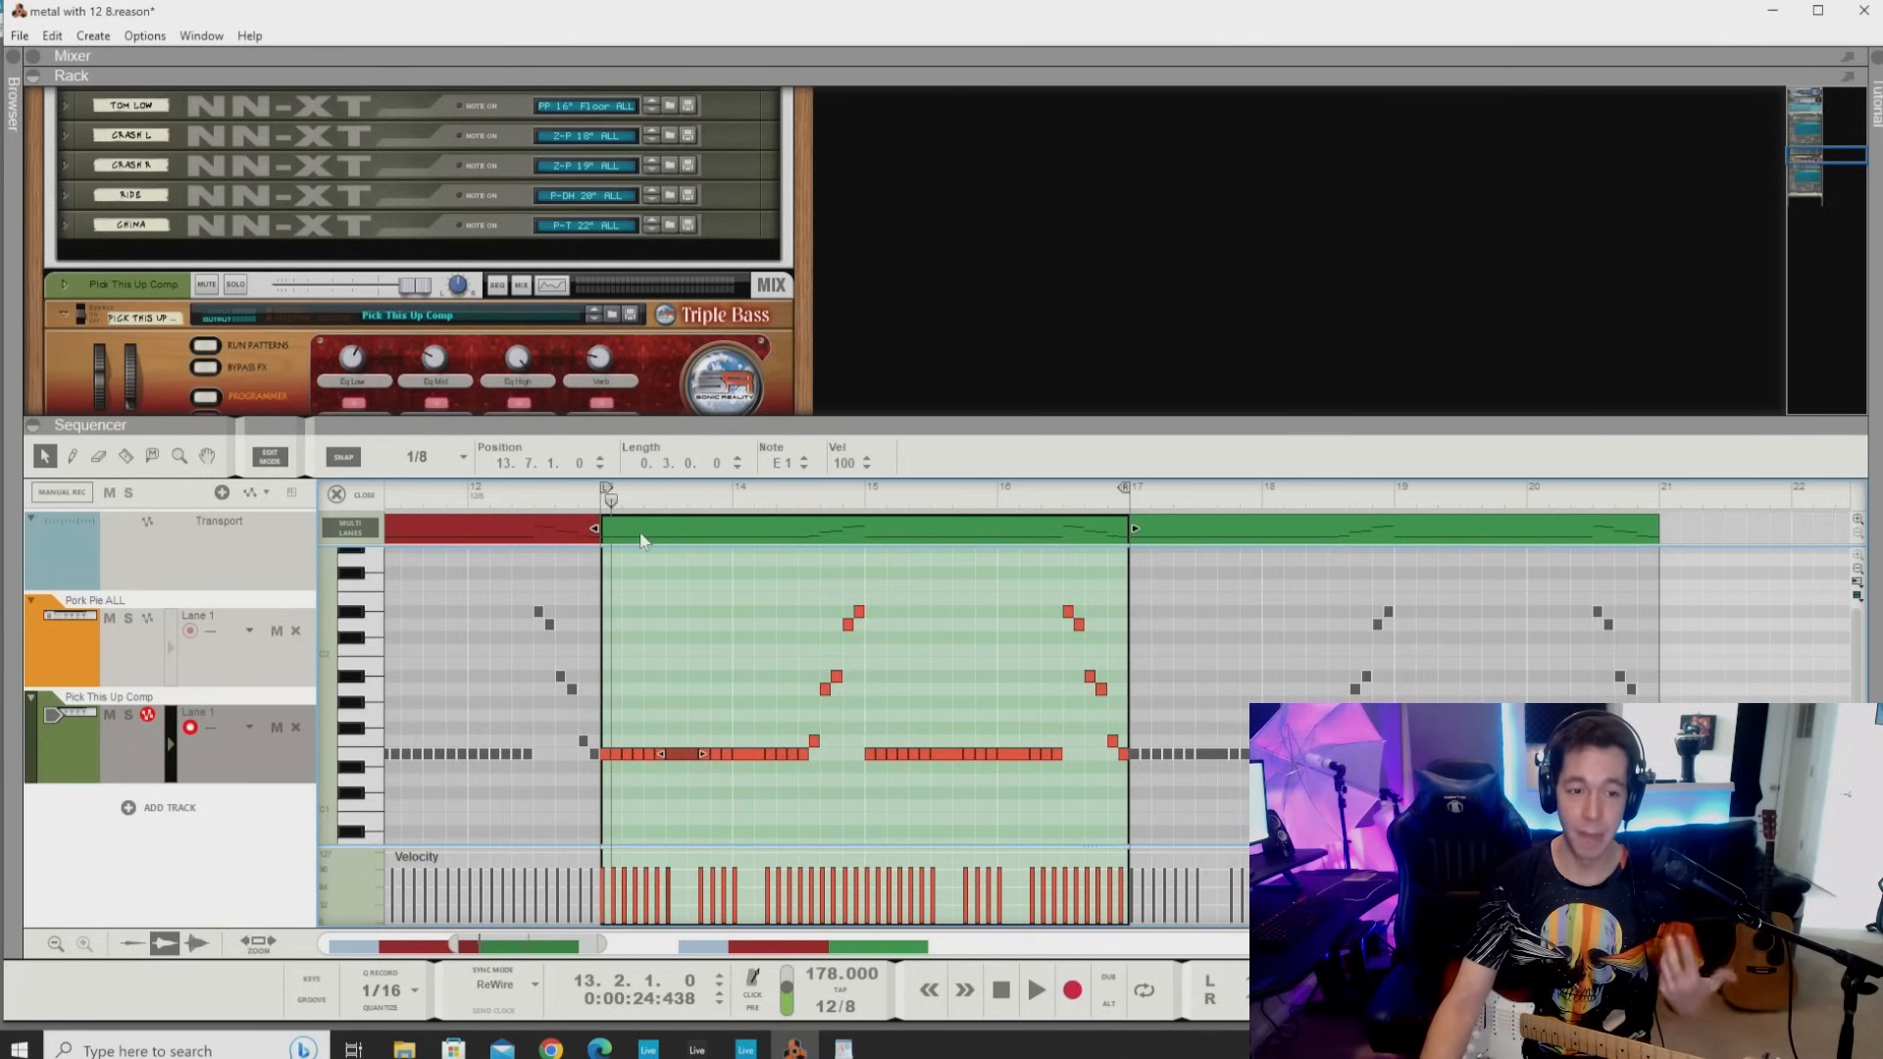
Play the green bass clip through bar 16 and select its three-eighth-long E1 note at 14.1.1.
key(space)
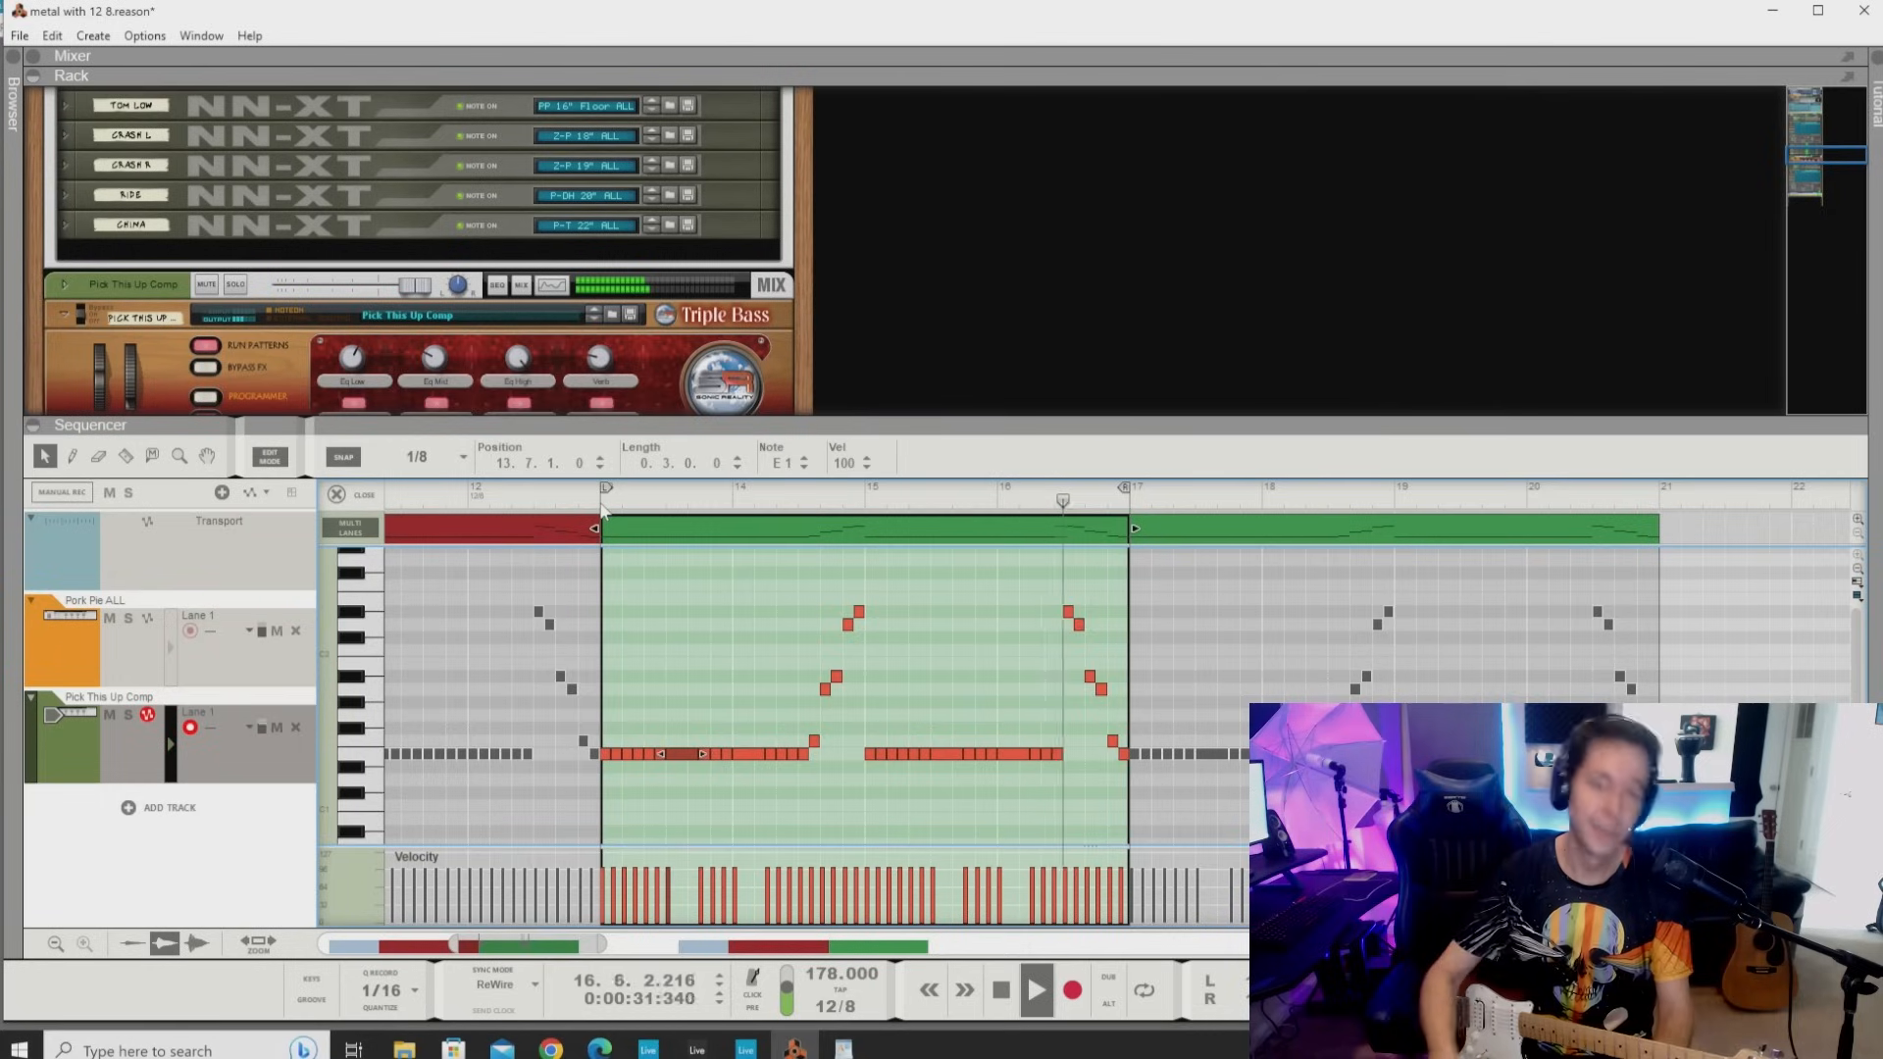
key(space)
scroll(678, 657, up, 2)
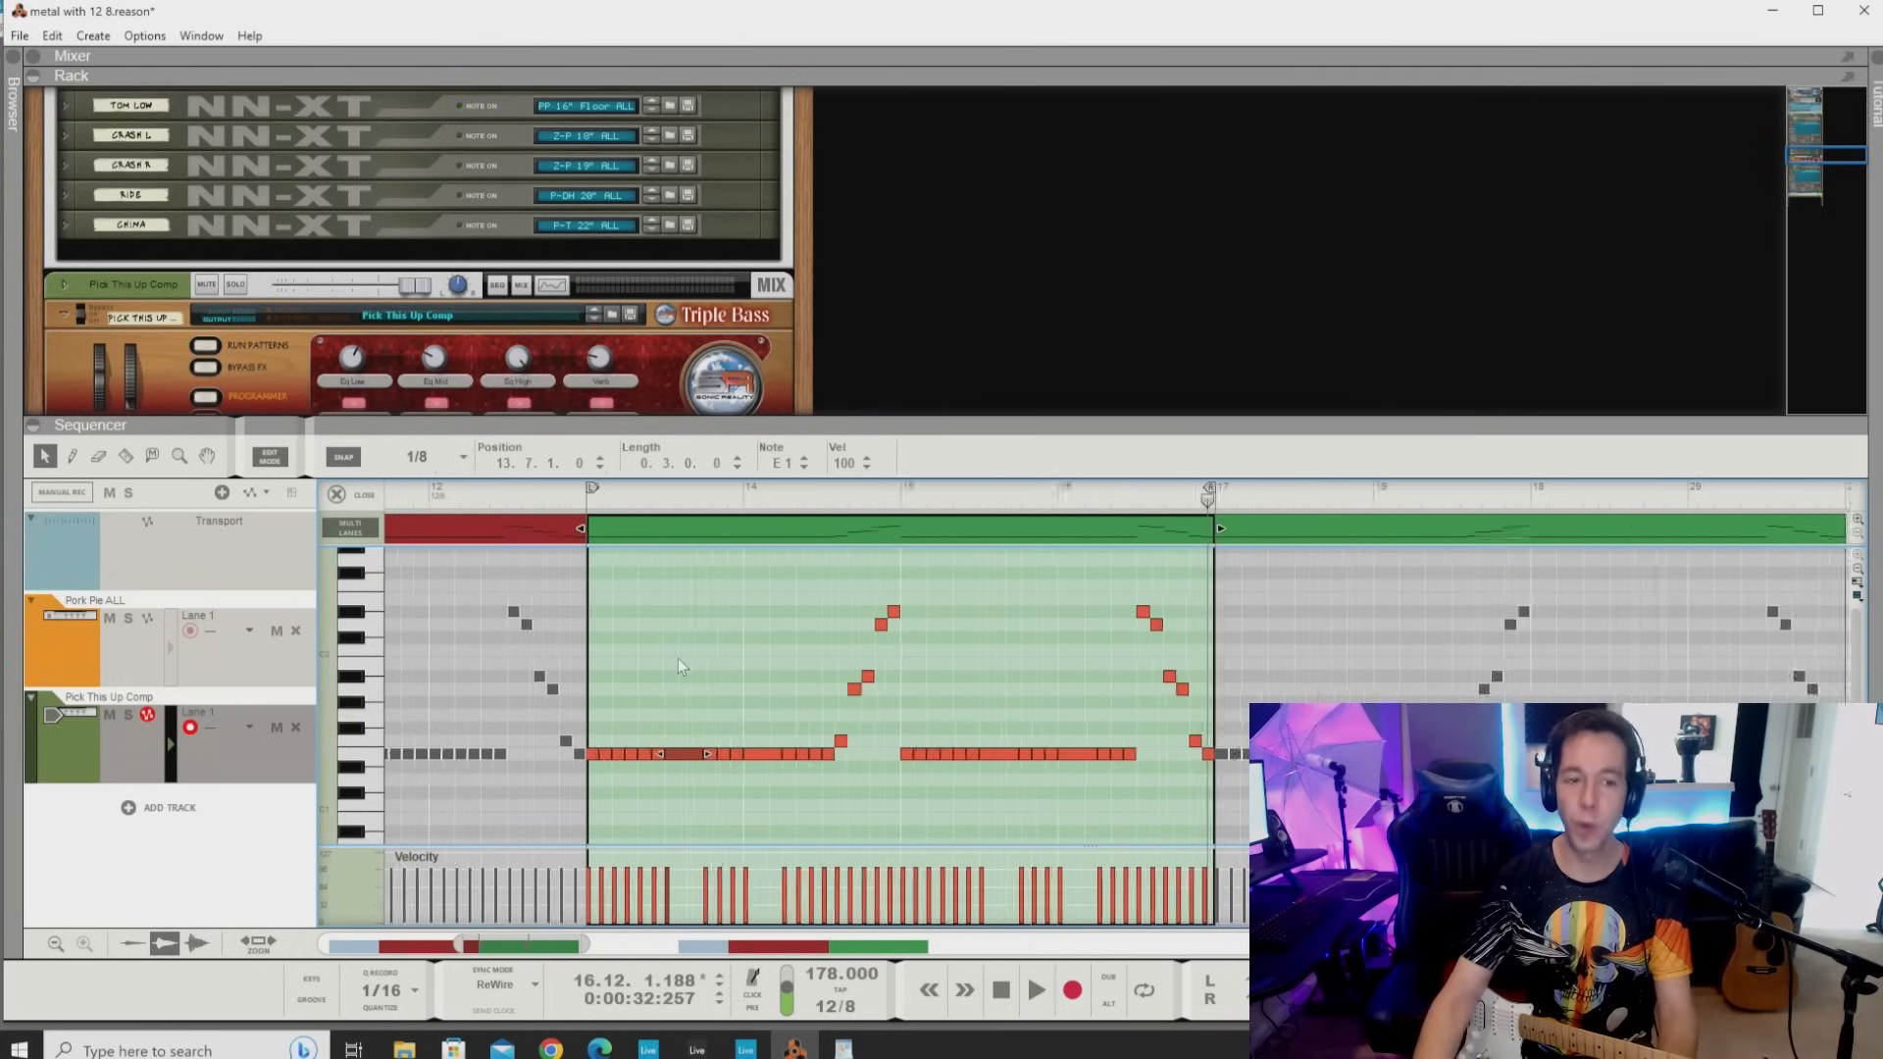
drag(684, 754, 776, 754)
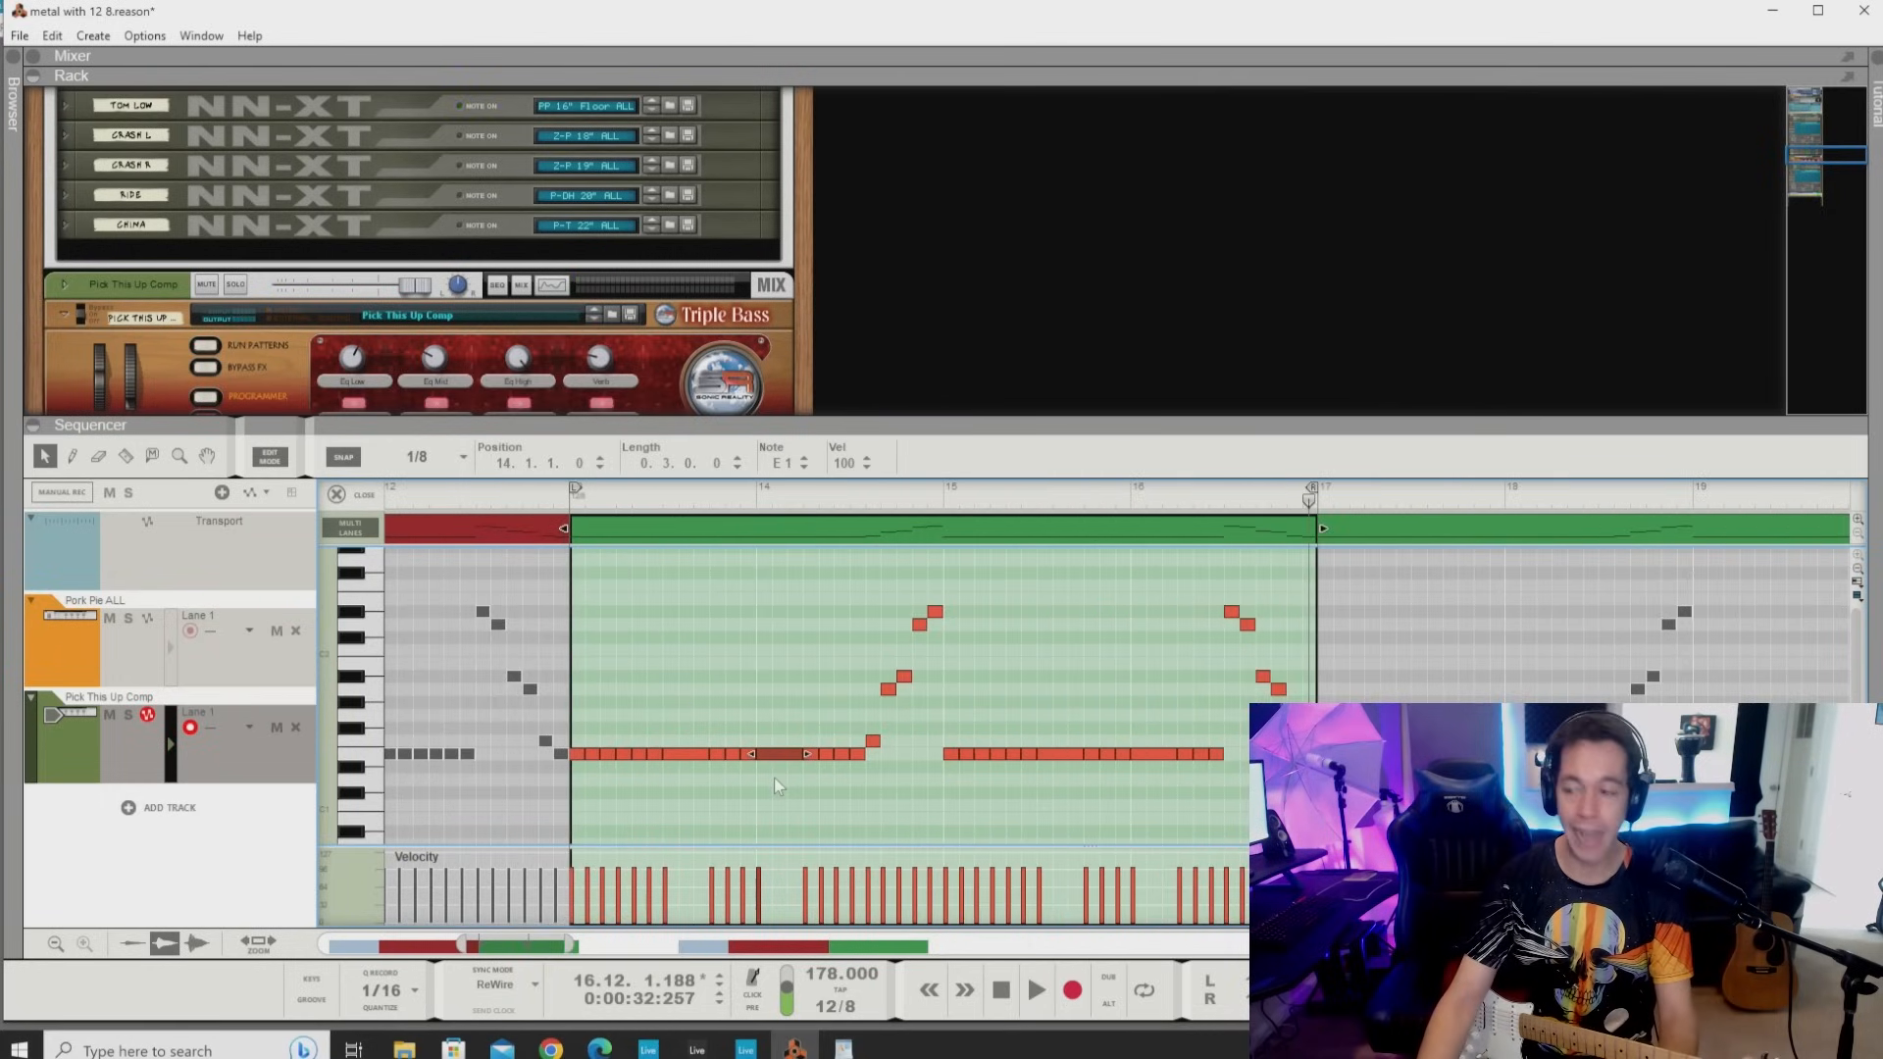
scroll(774, 779, right, 2)
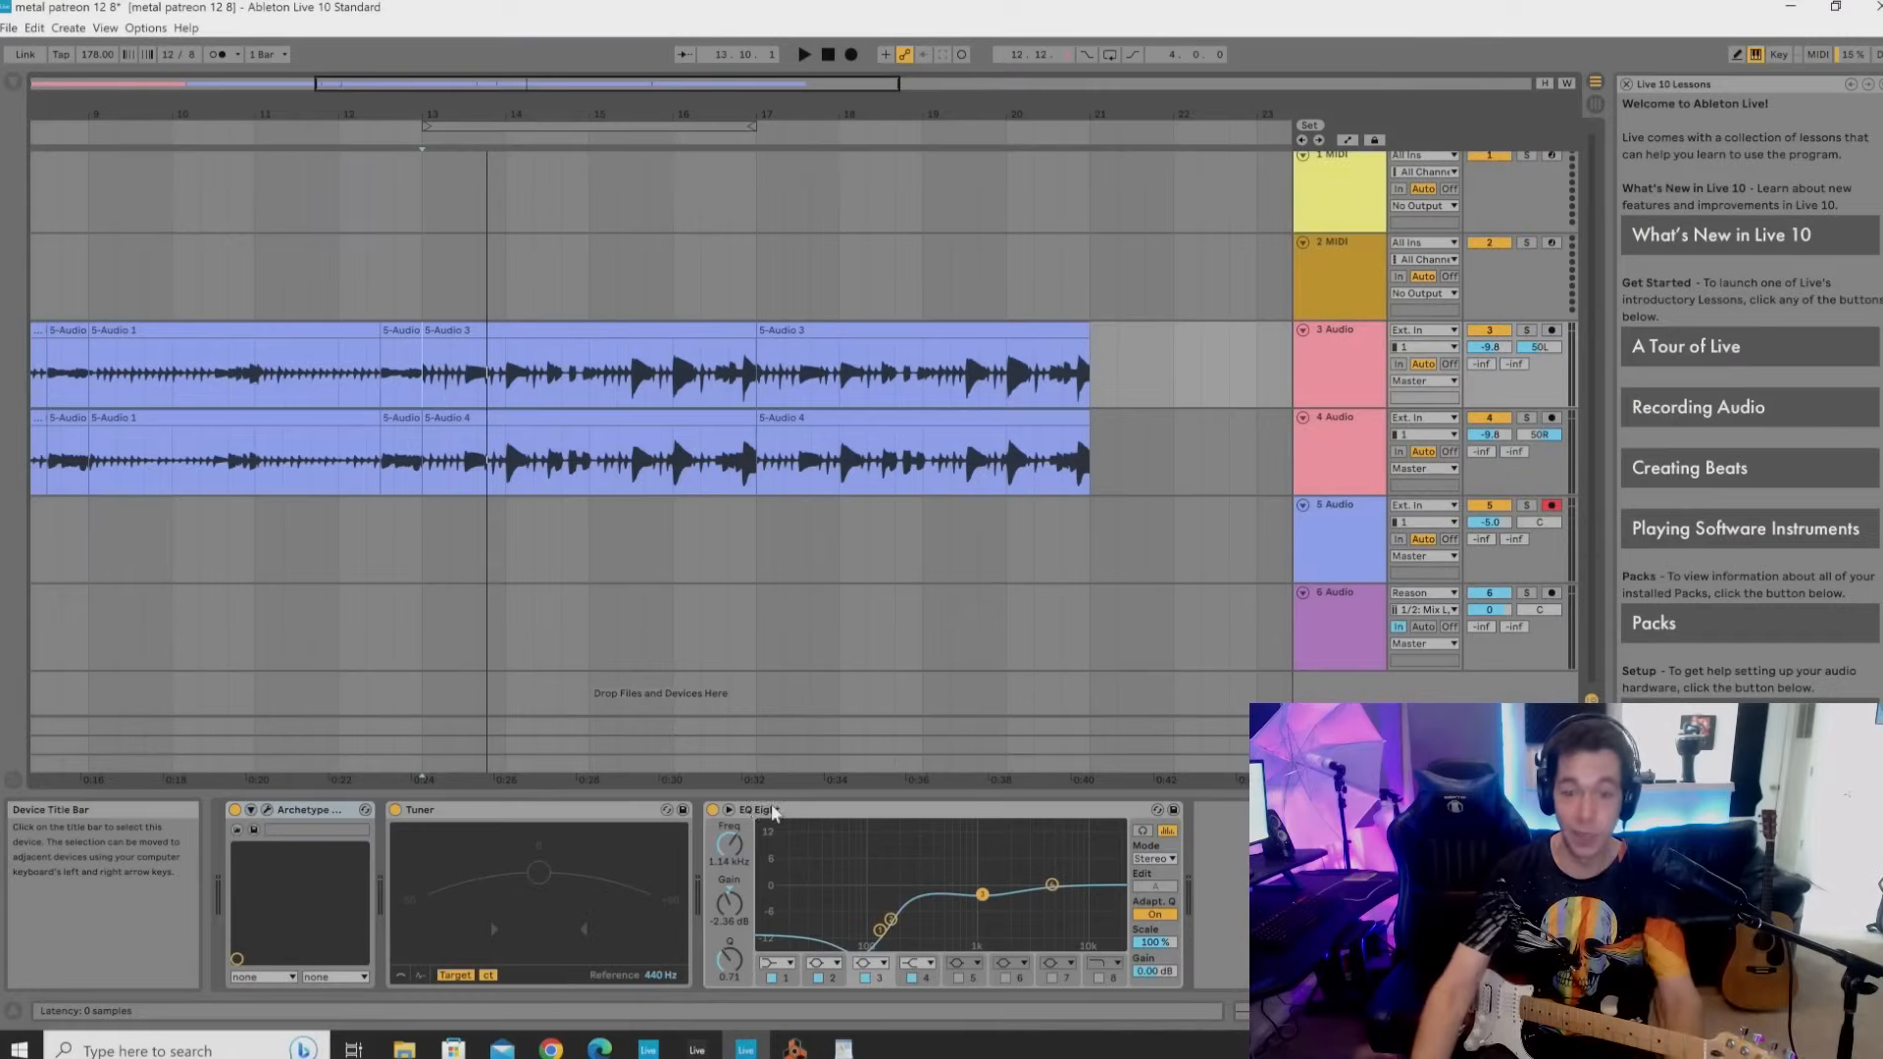
In Ableton Live, play the recorded audio tracks from bar 12 together with the Reason track.
click(391, 383)
scroll(481, 377, left, 4)
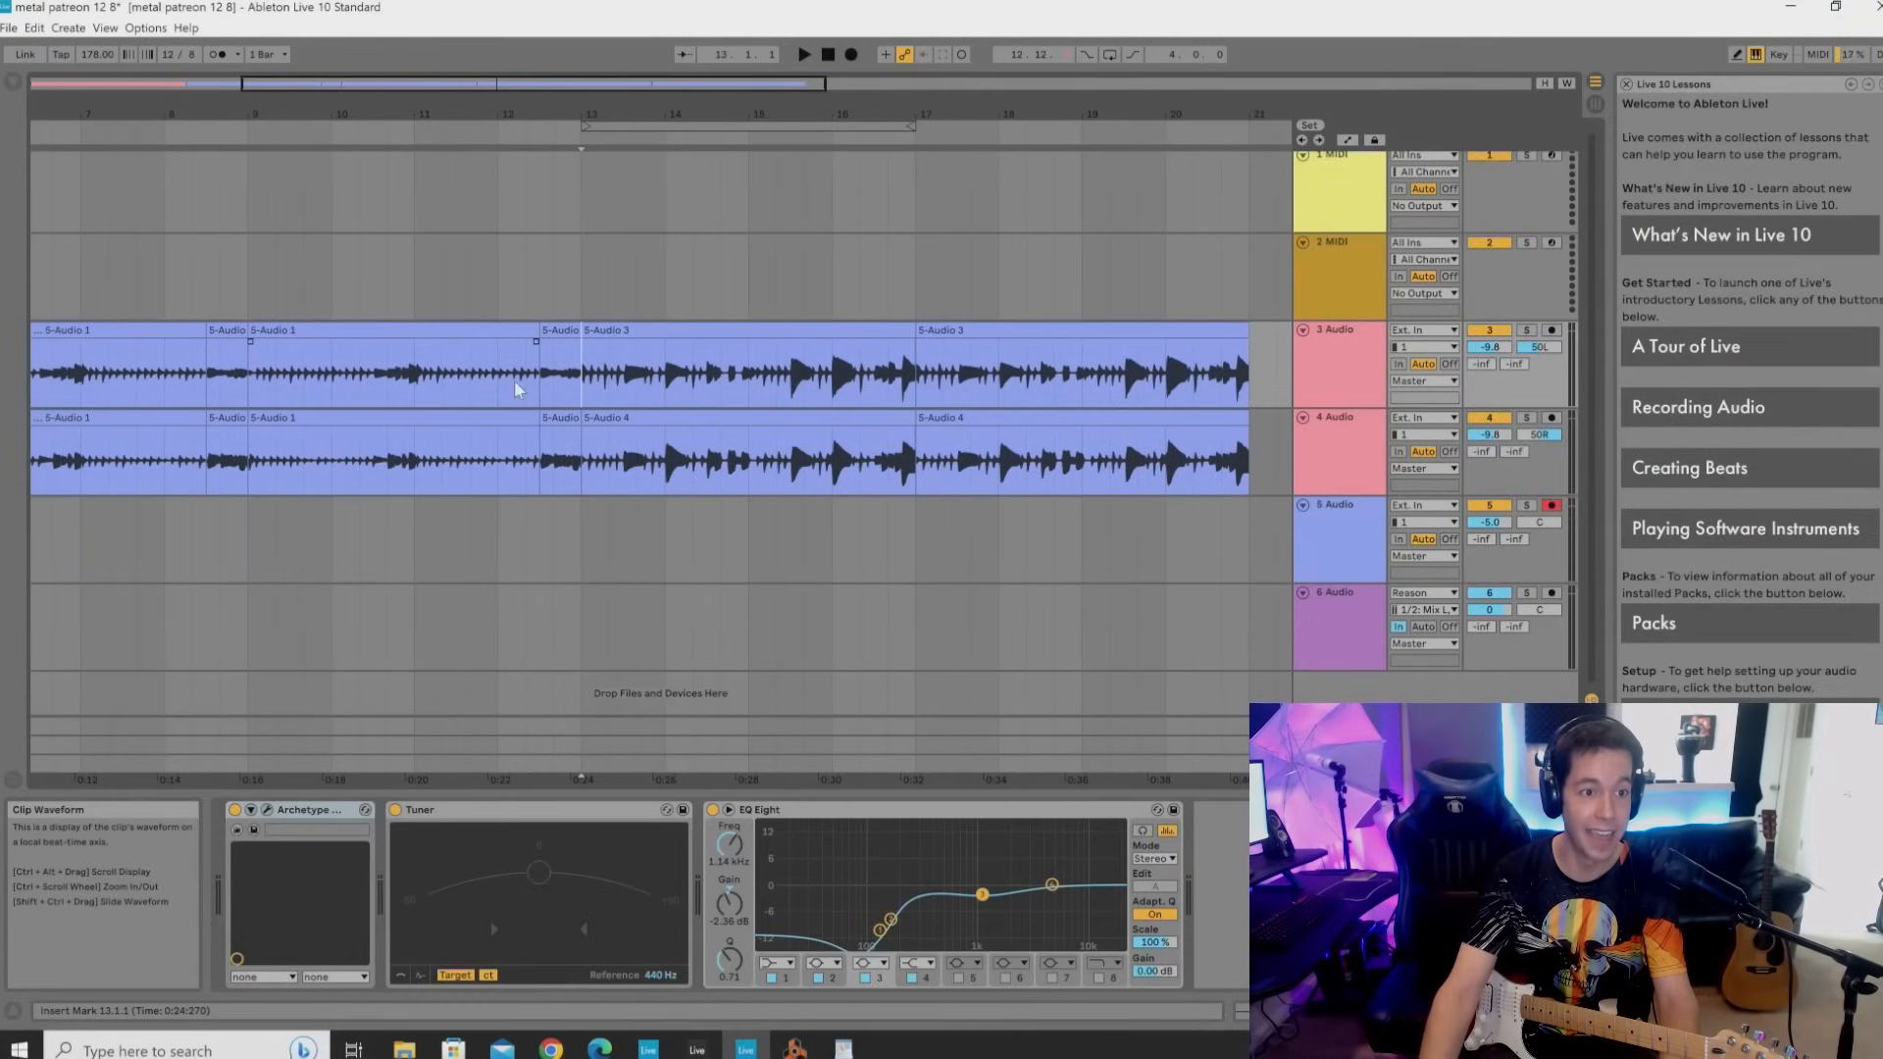
key(space)
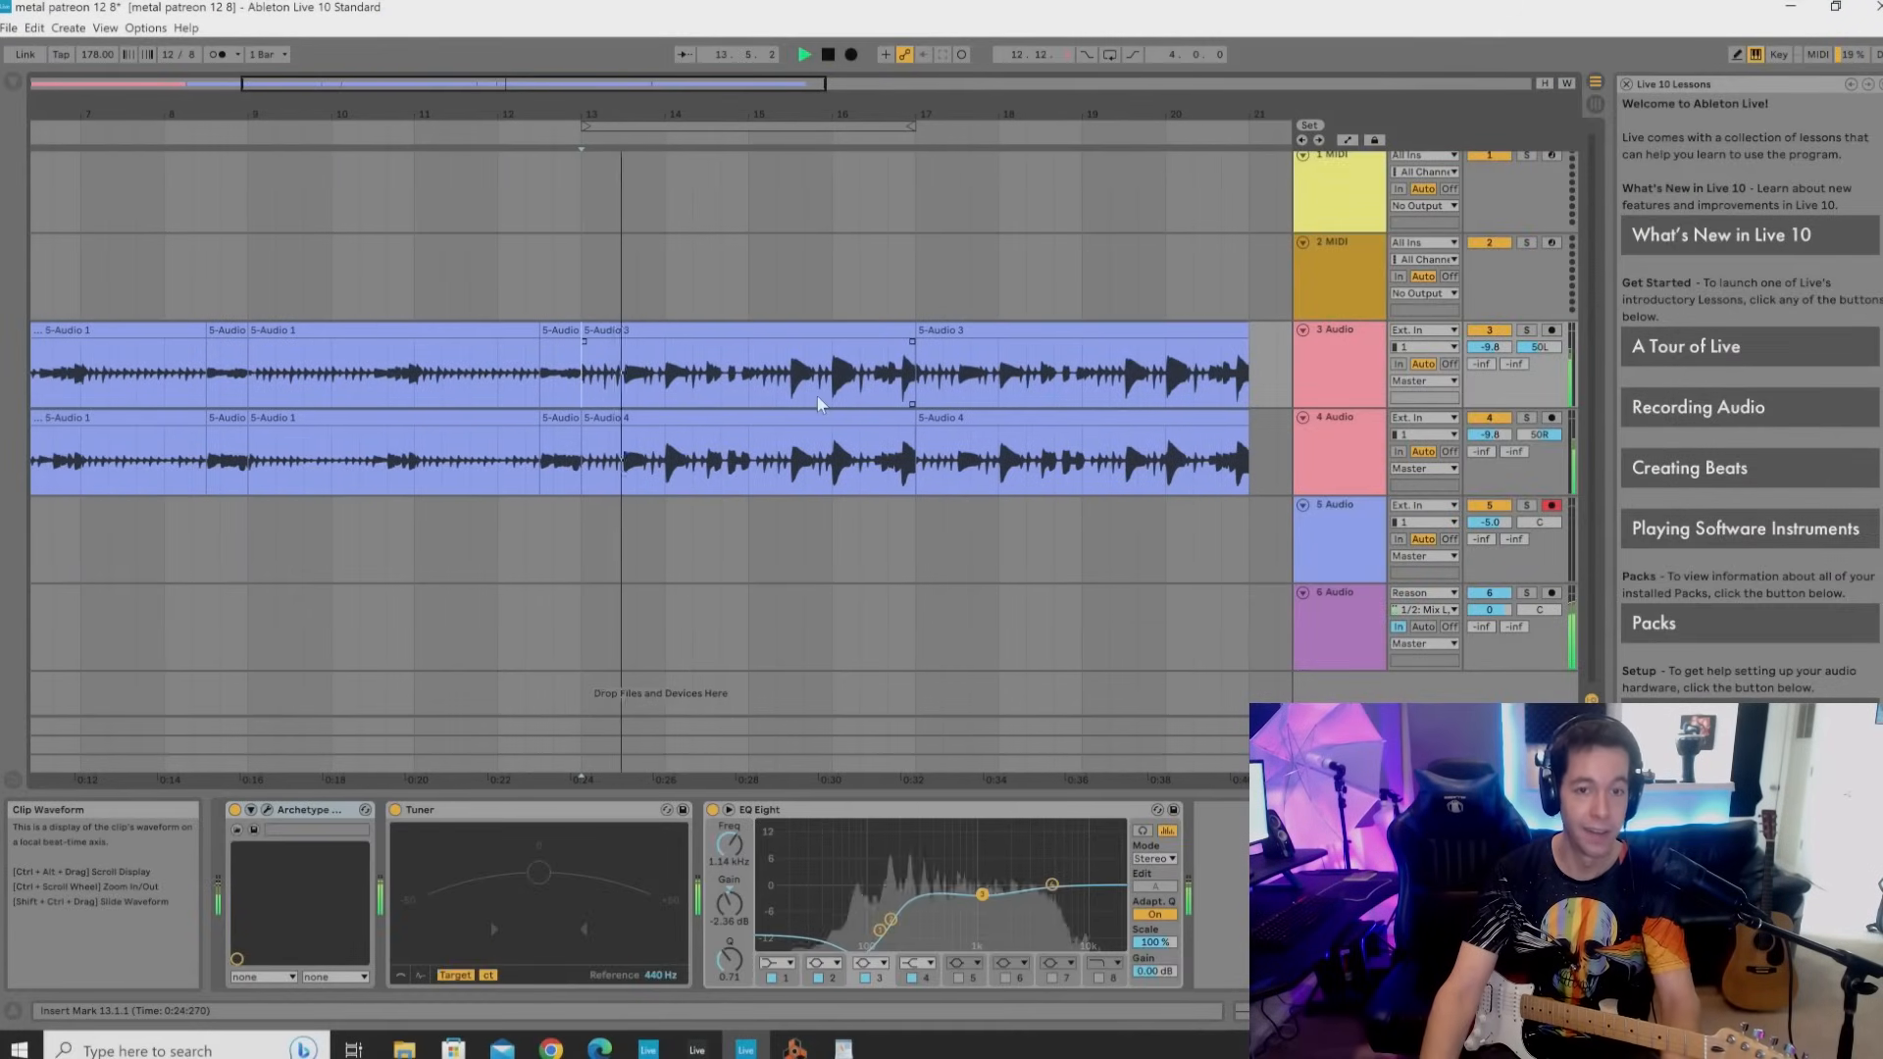
Switch back to Reason during playback and follow the green bass clips through bars 17 and 18.
mouse_move(794, 1051)
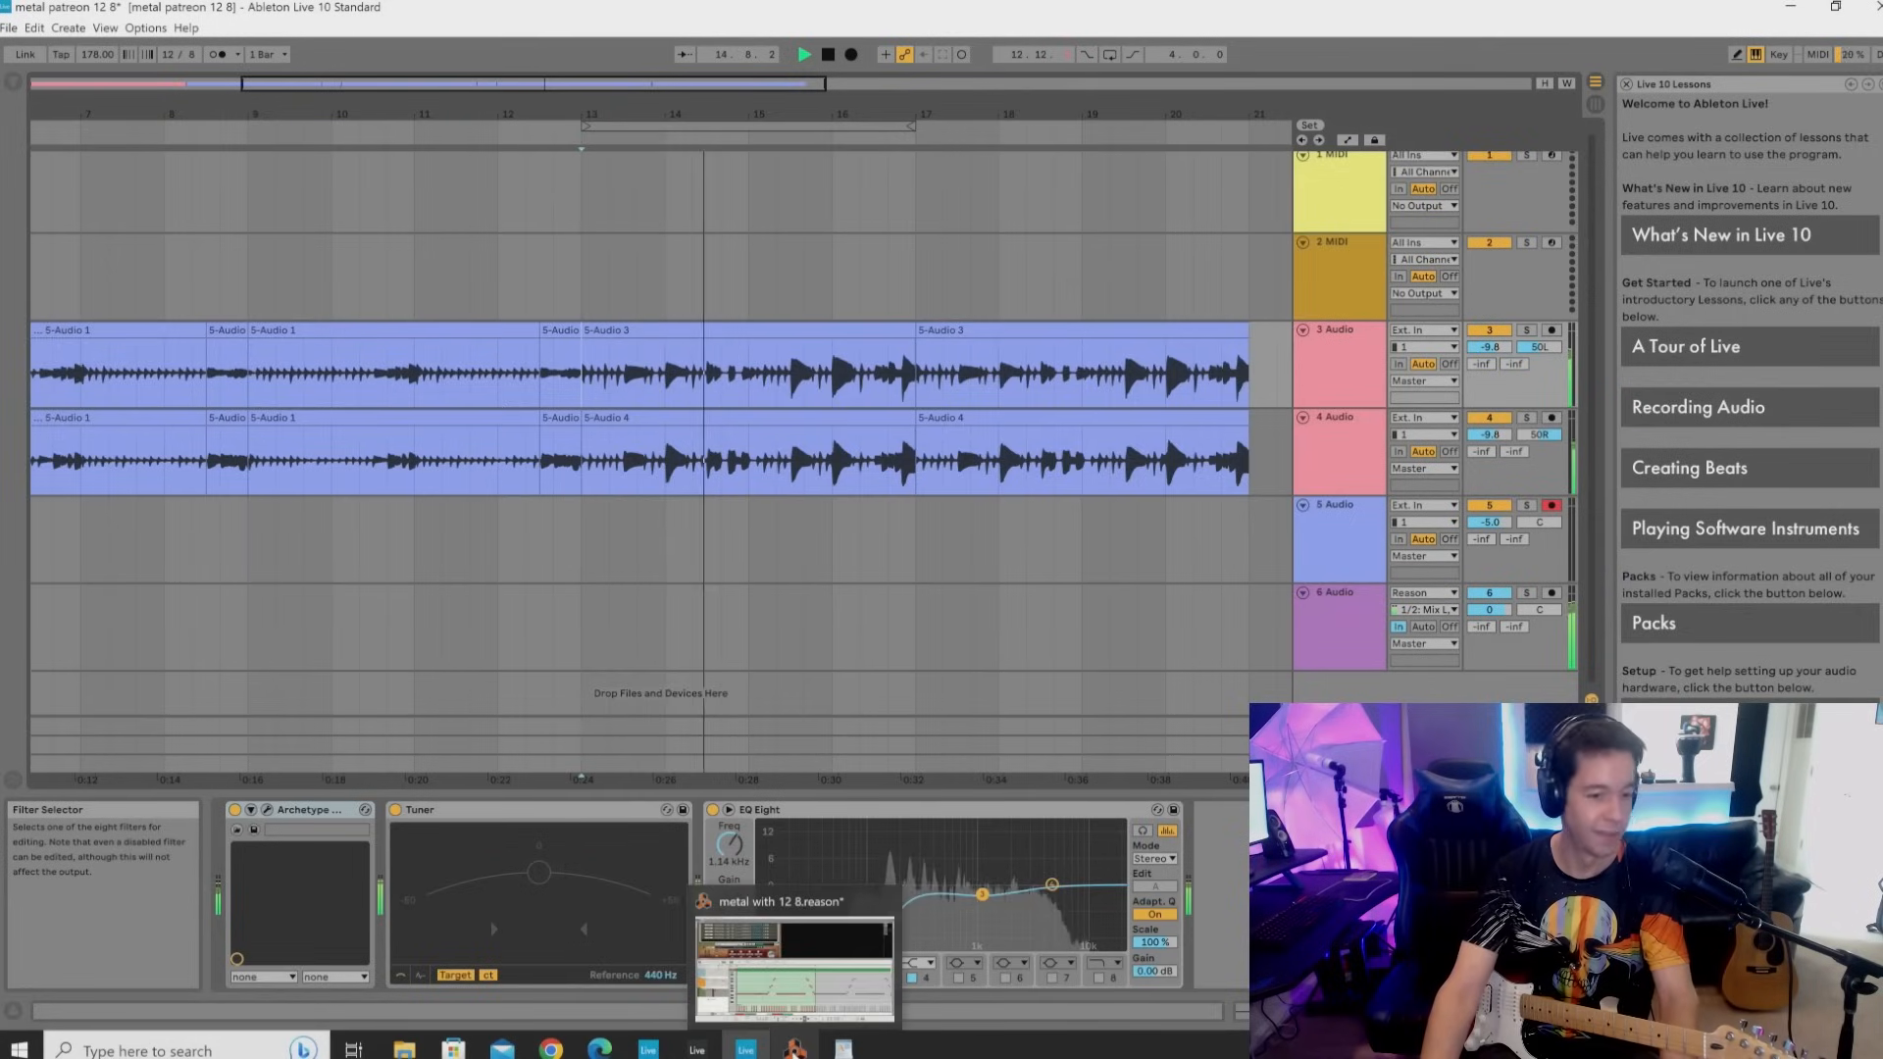
click(794, 1050)
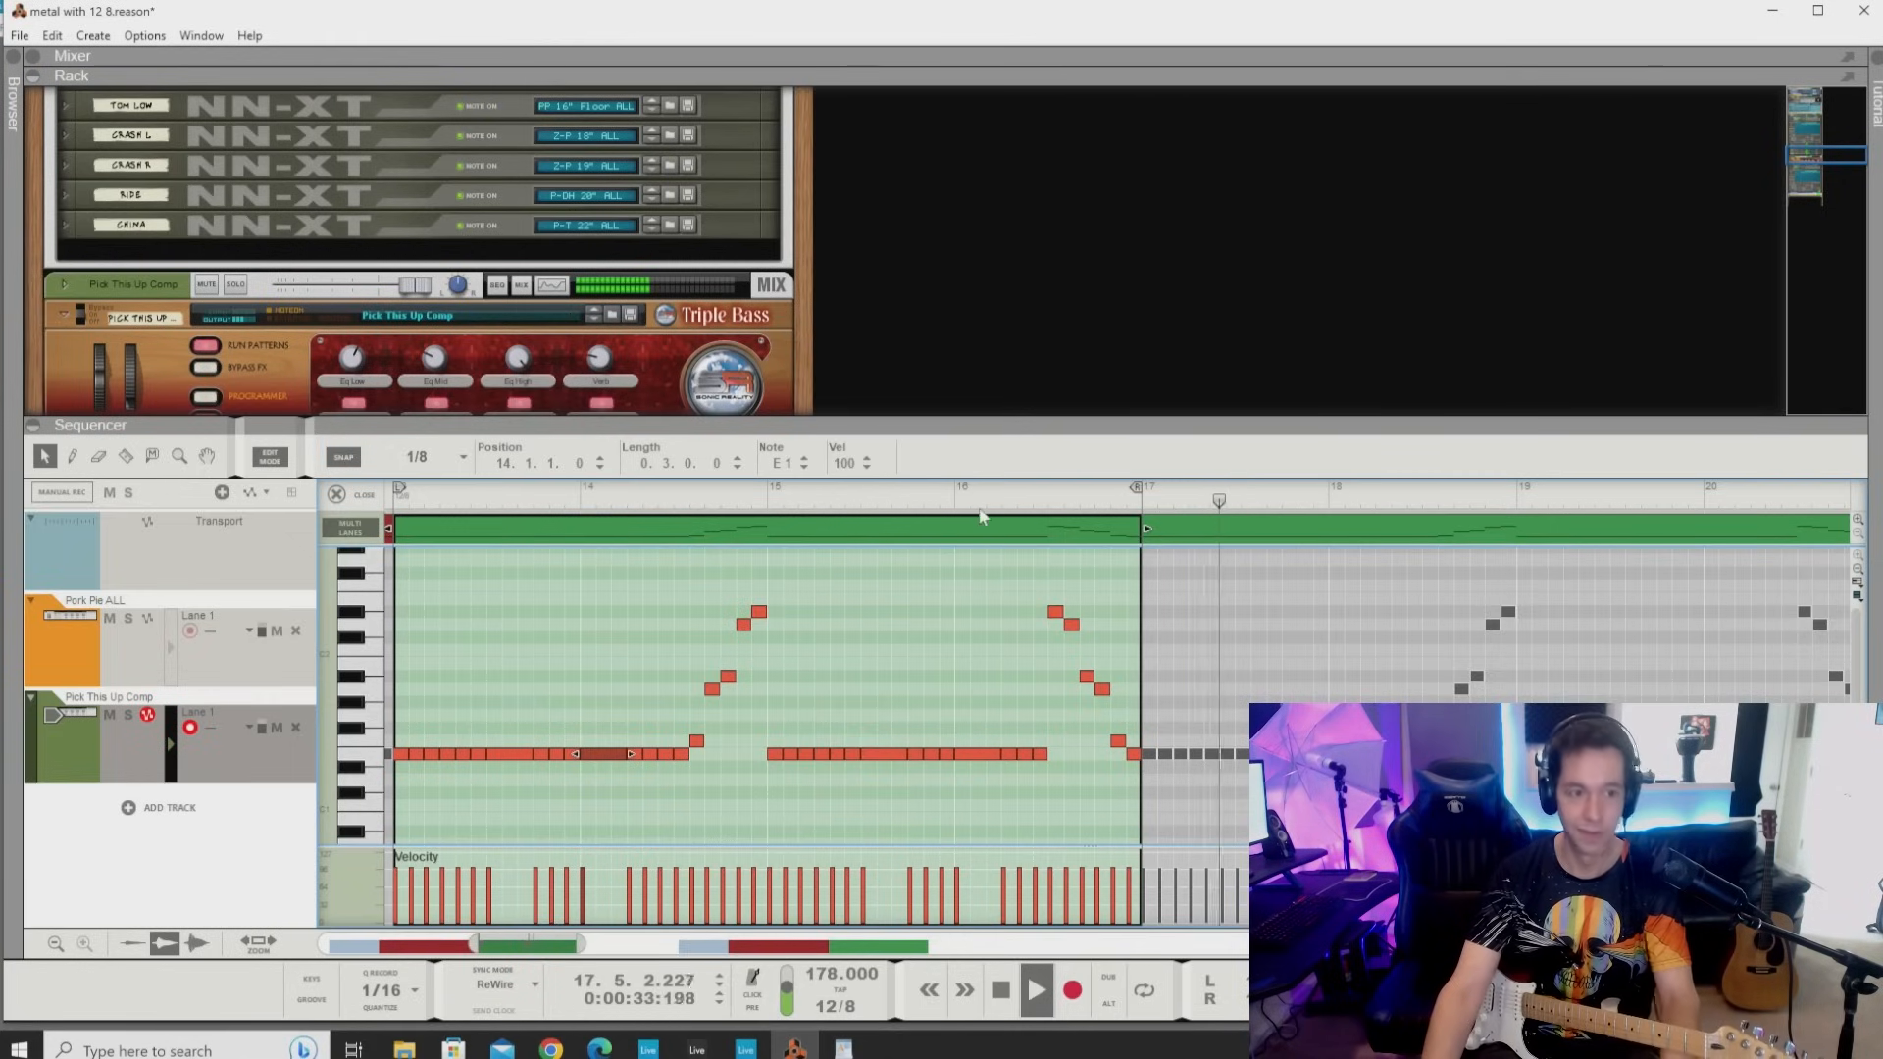
scroll(959, 568, down, 2)
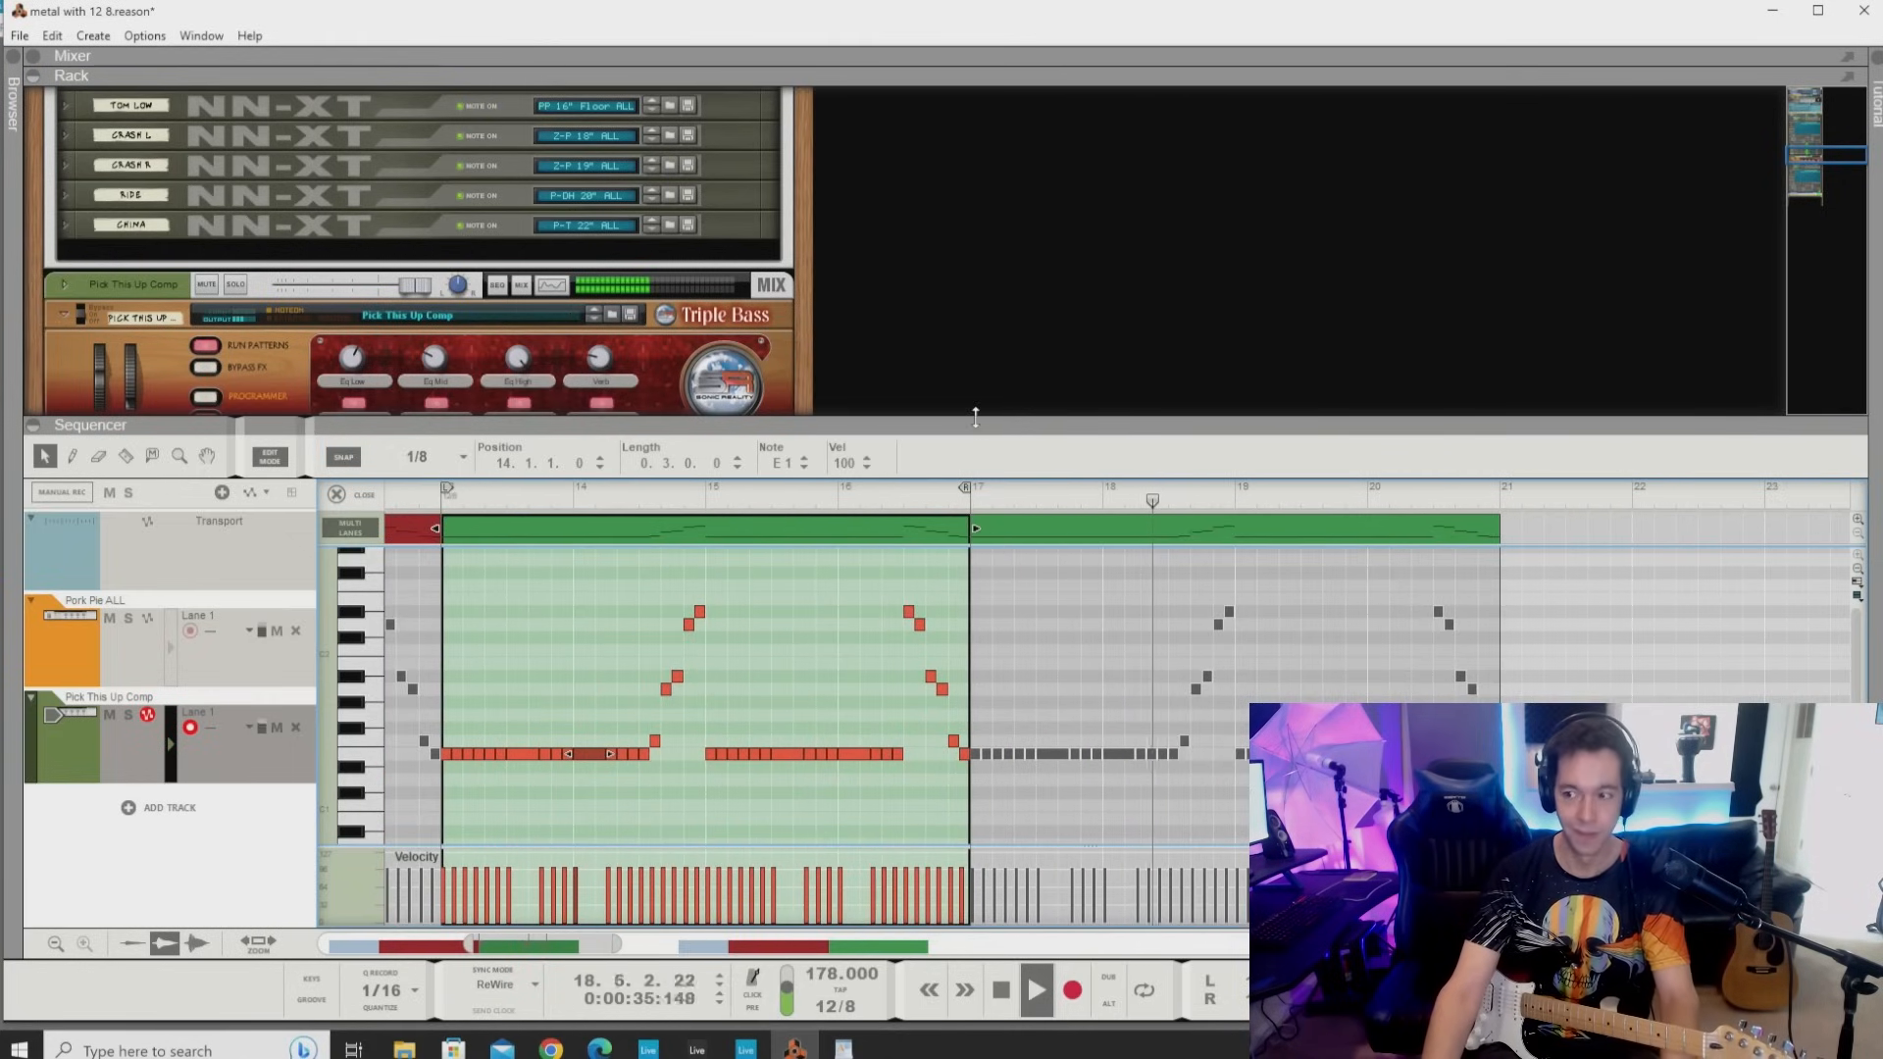
Follow the green bass clips in playback through bar 20 and stop at the end of the arrangement.
scroll(1354, 620, down, 2)
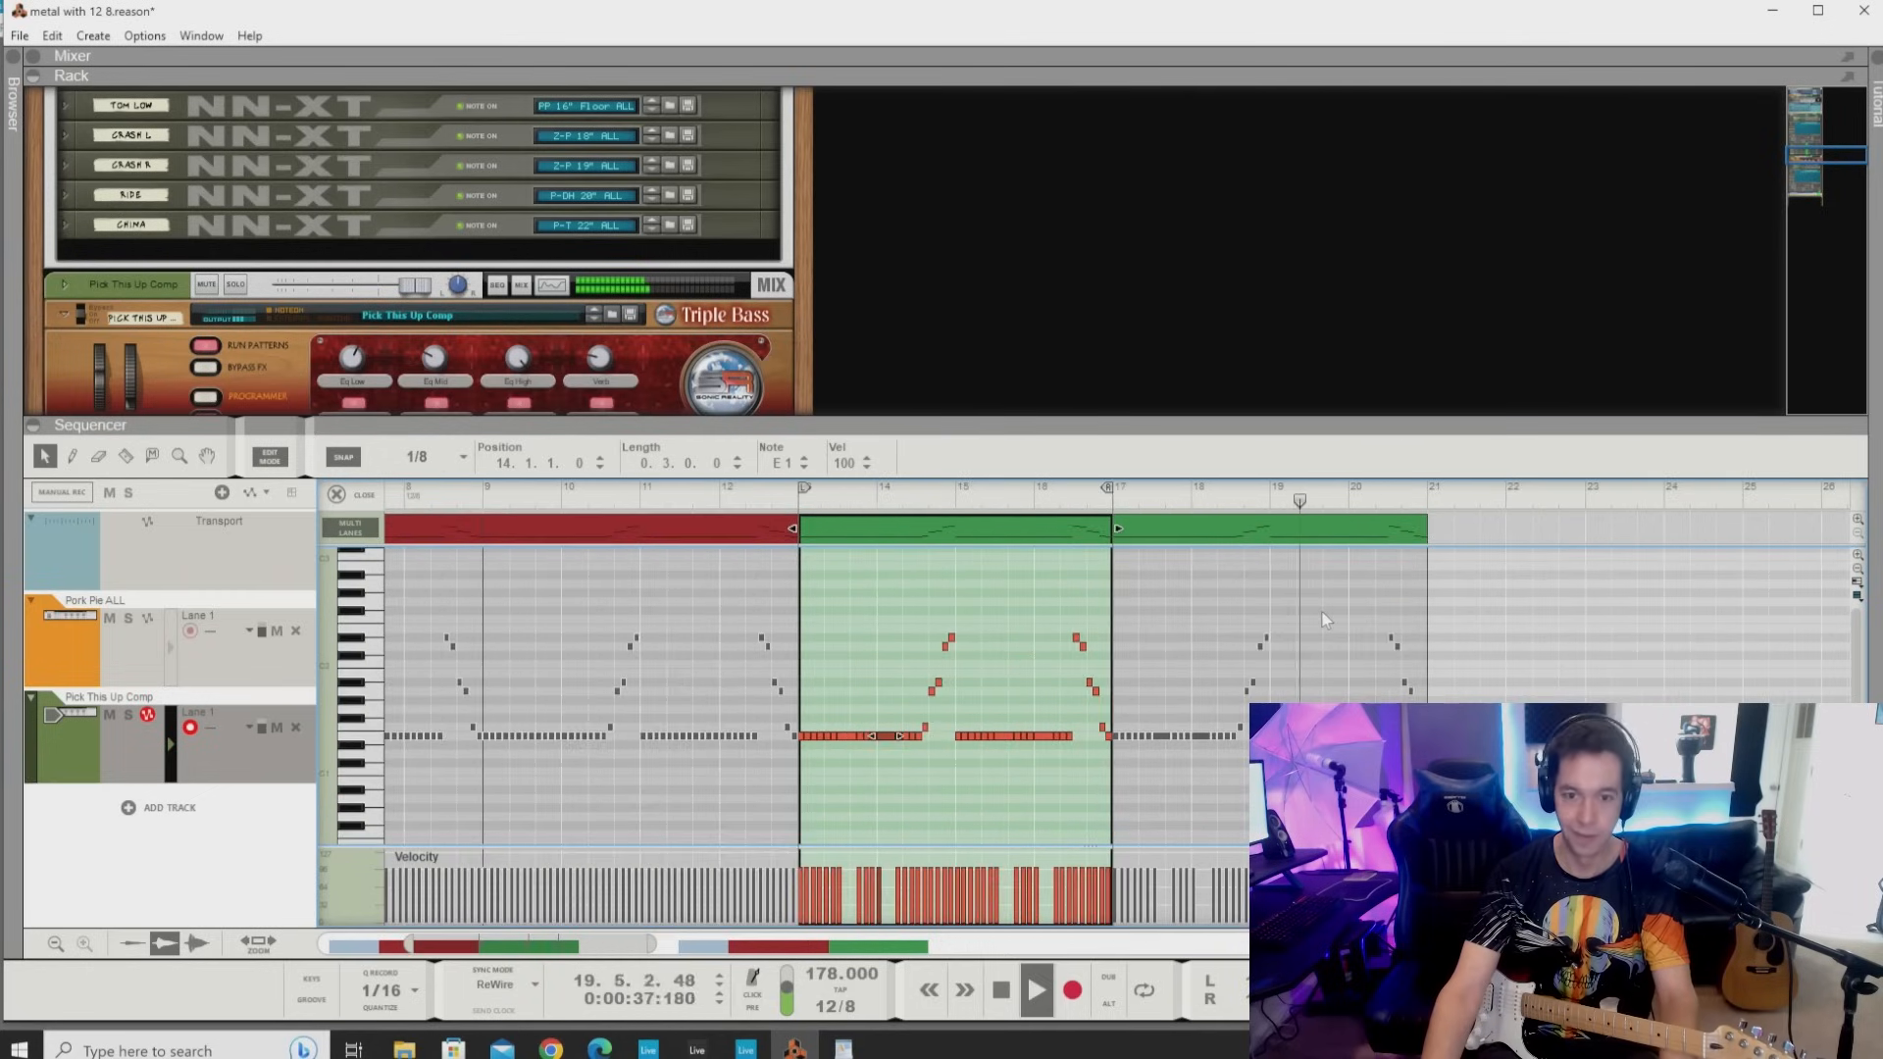
scroll(1324, 620, up, 3)
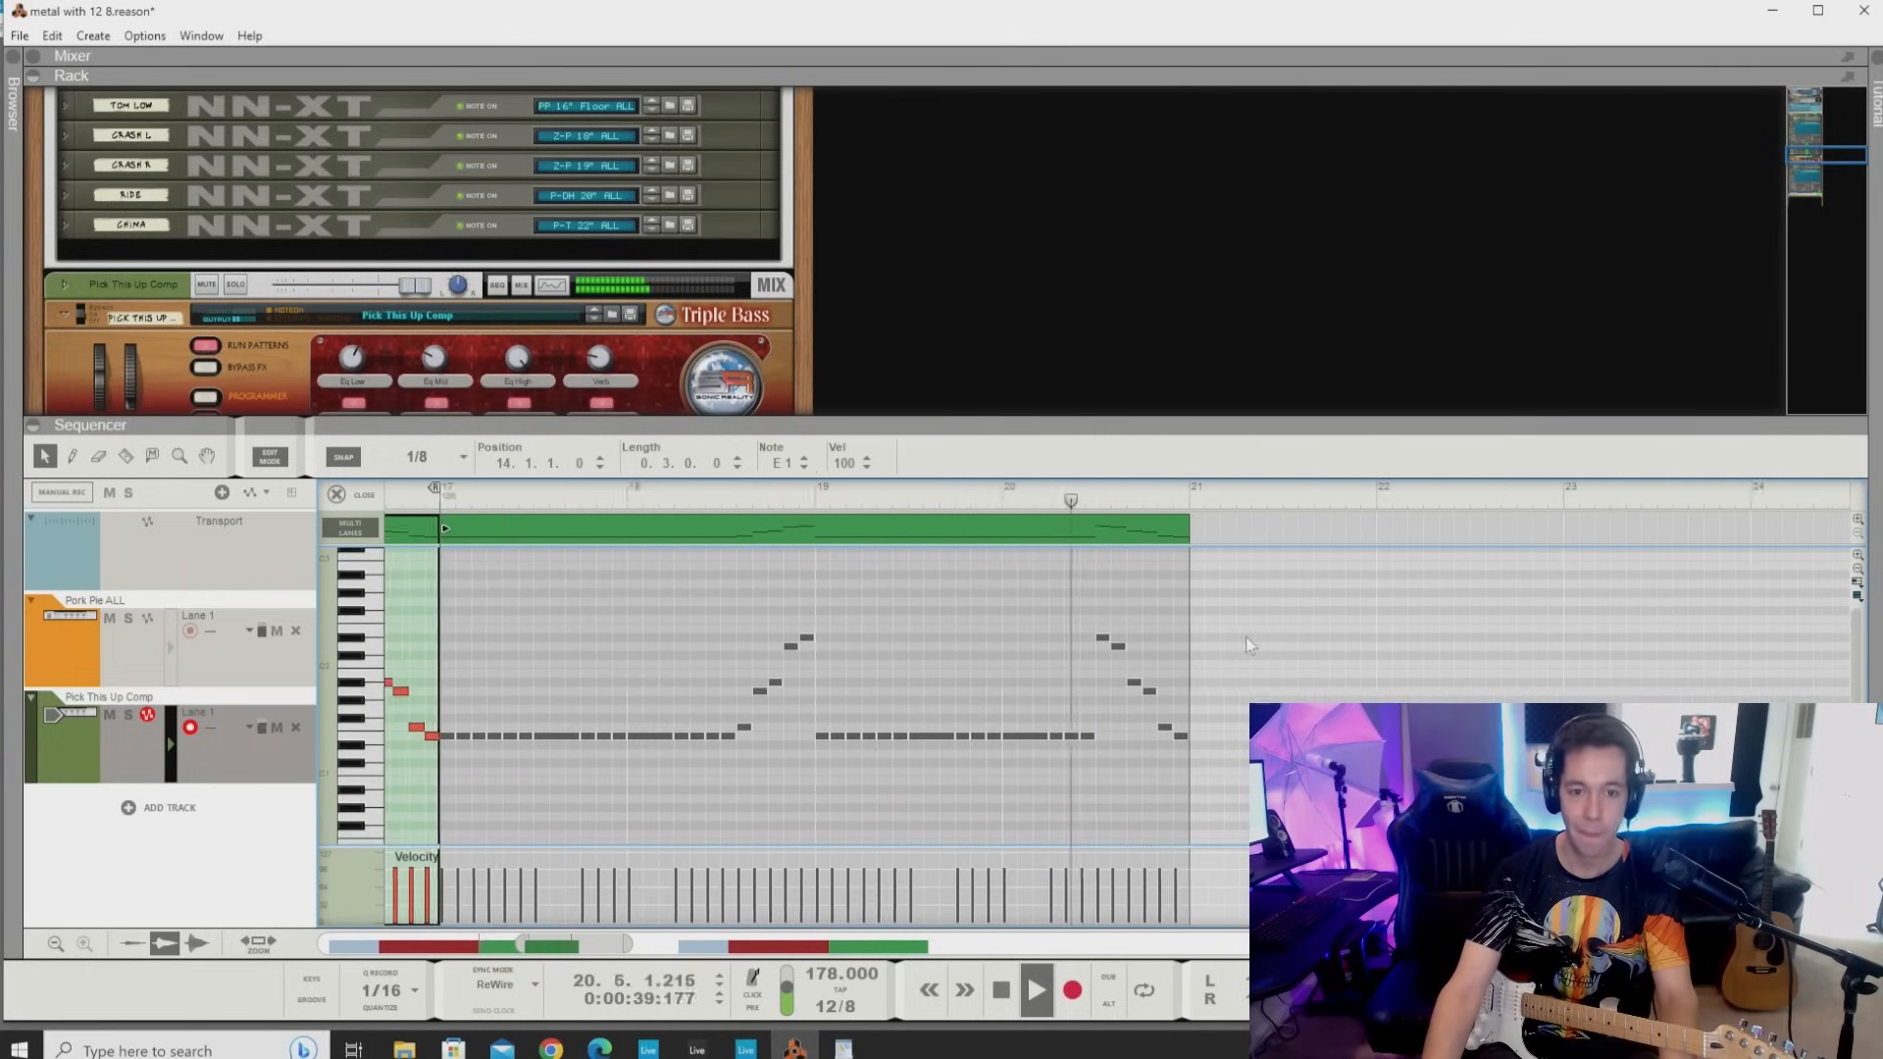
key(space)
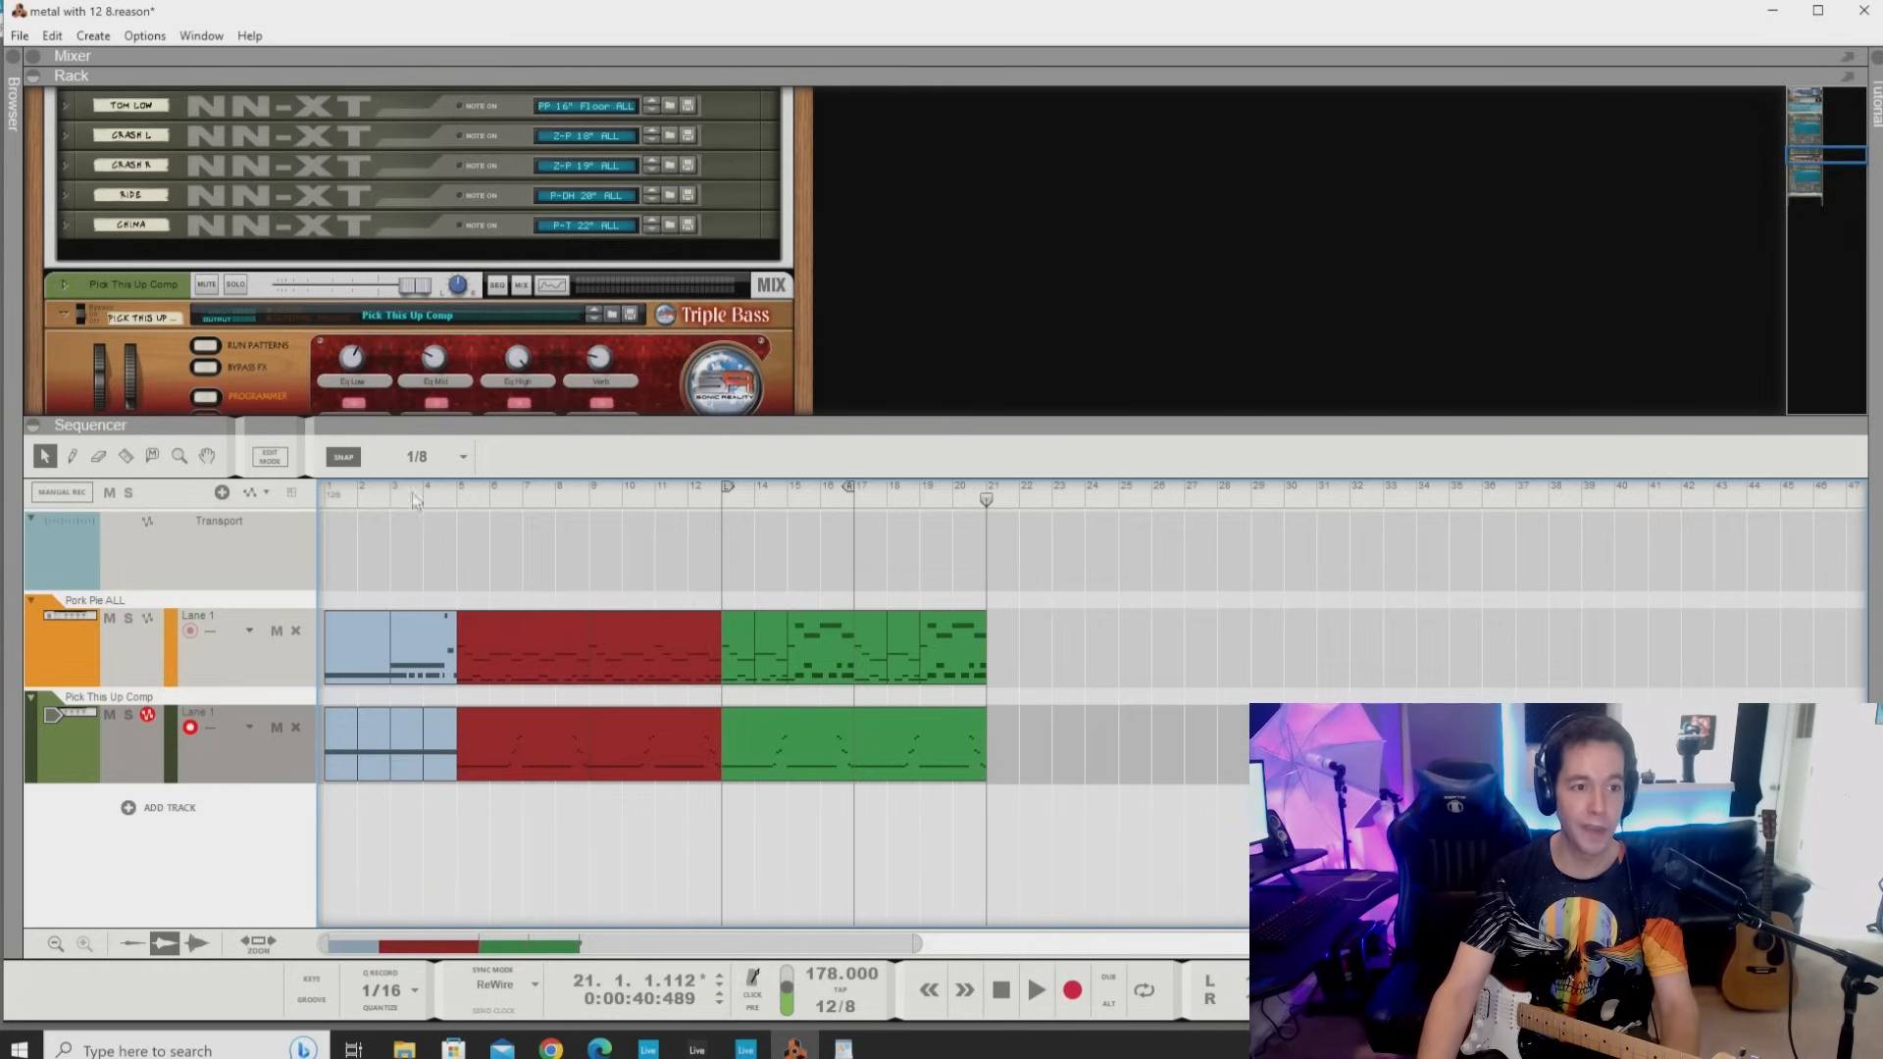
Move the song position to the end of the clips at bar 21 and return it to bar 1.
drag(416, 501, 2, 583)
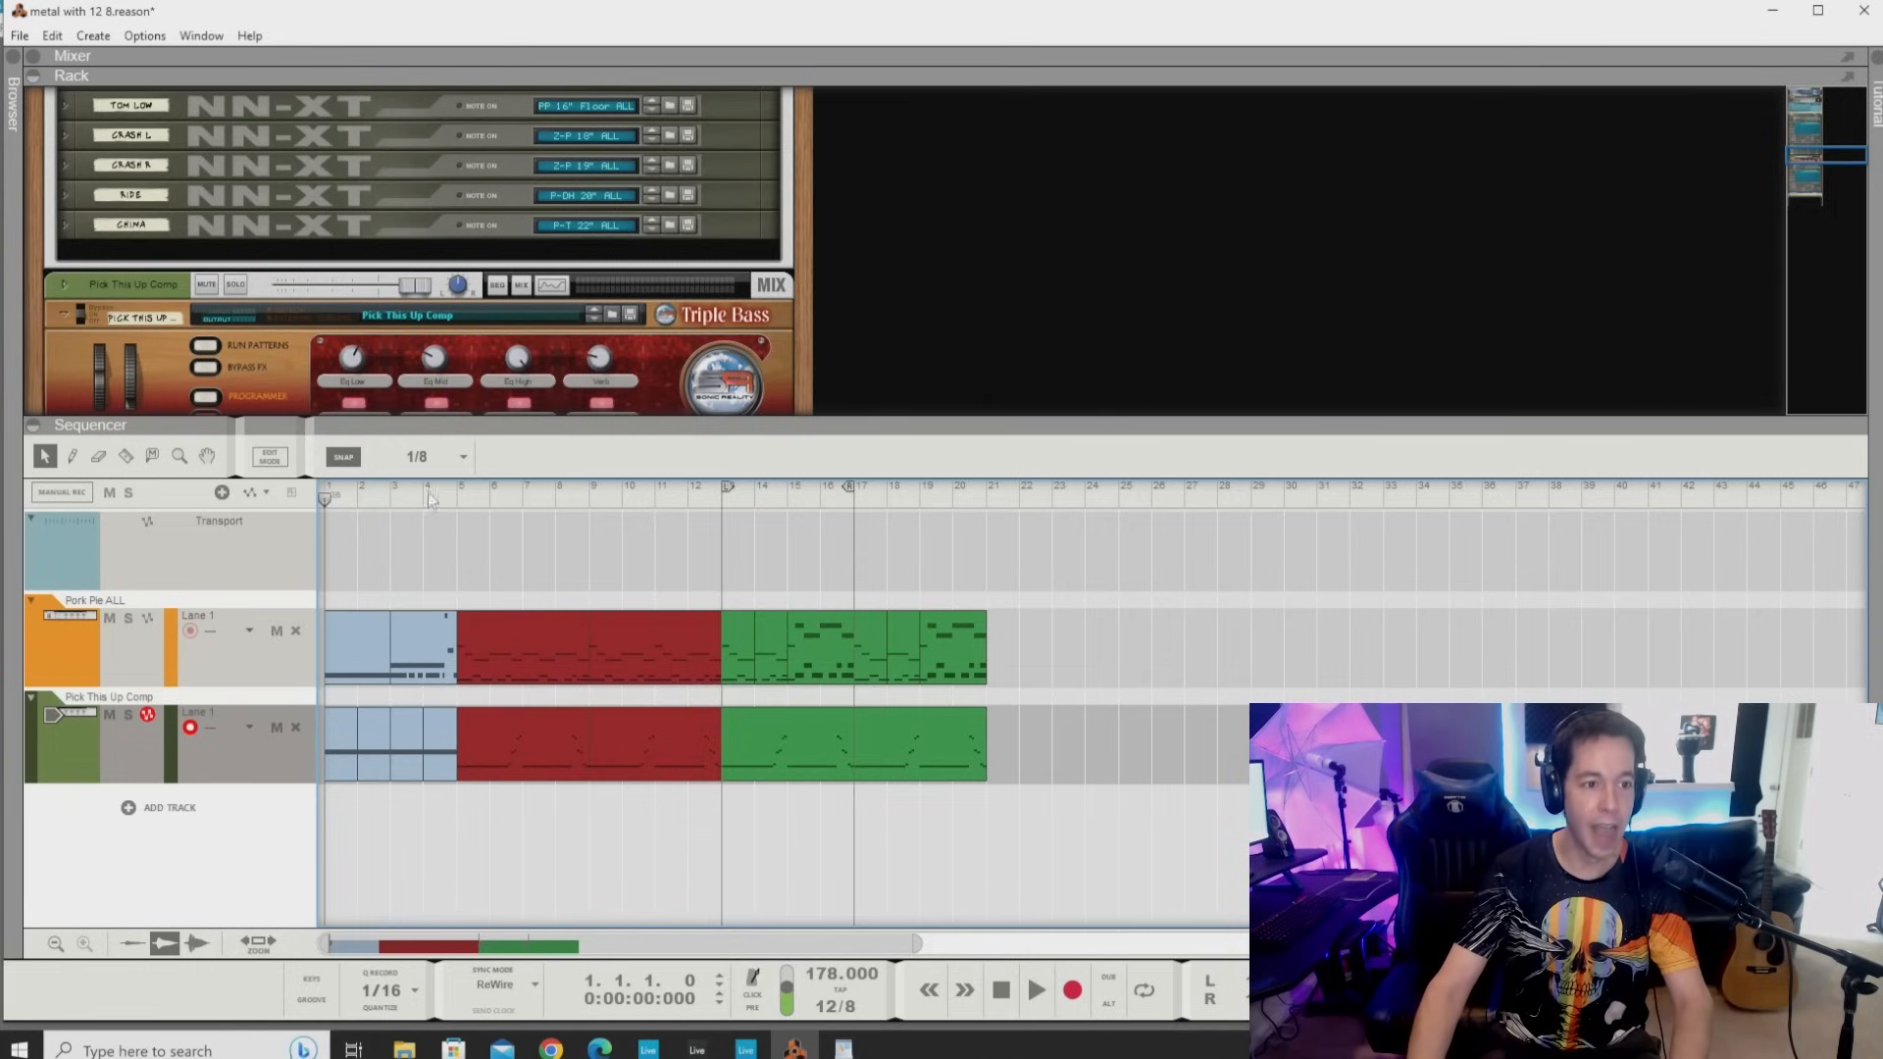
scroll(326, 649, up, 2)
scroll(516, 684, up, 2)
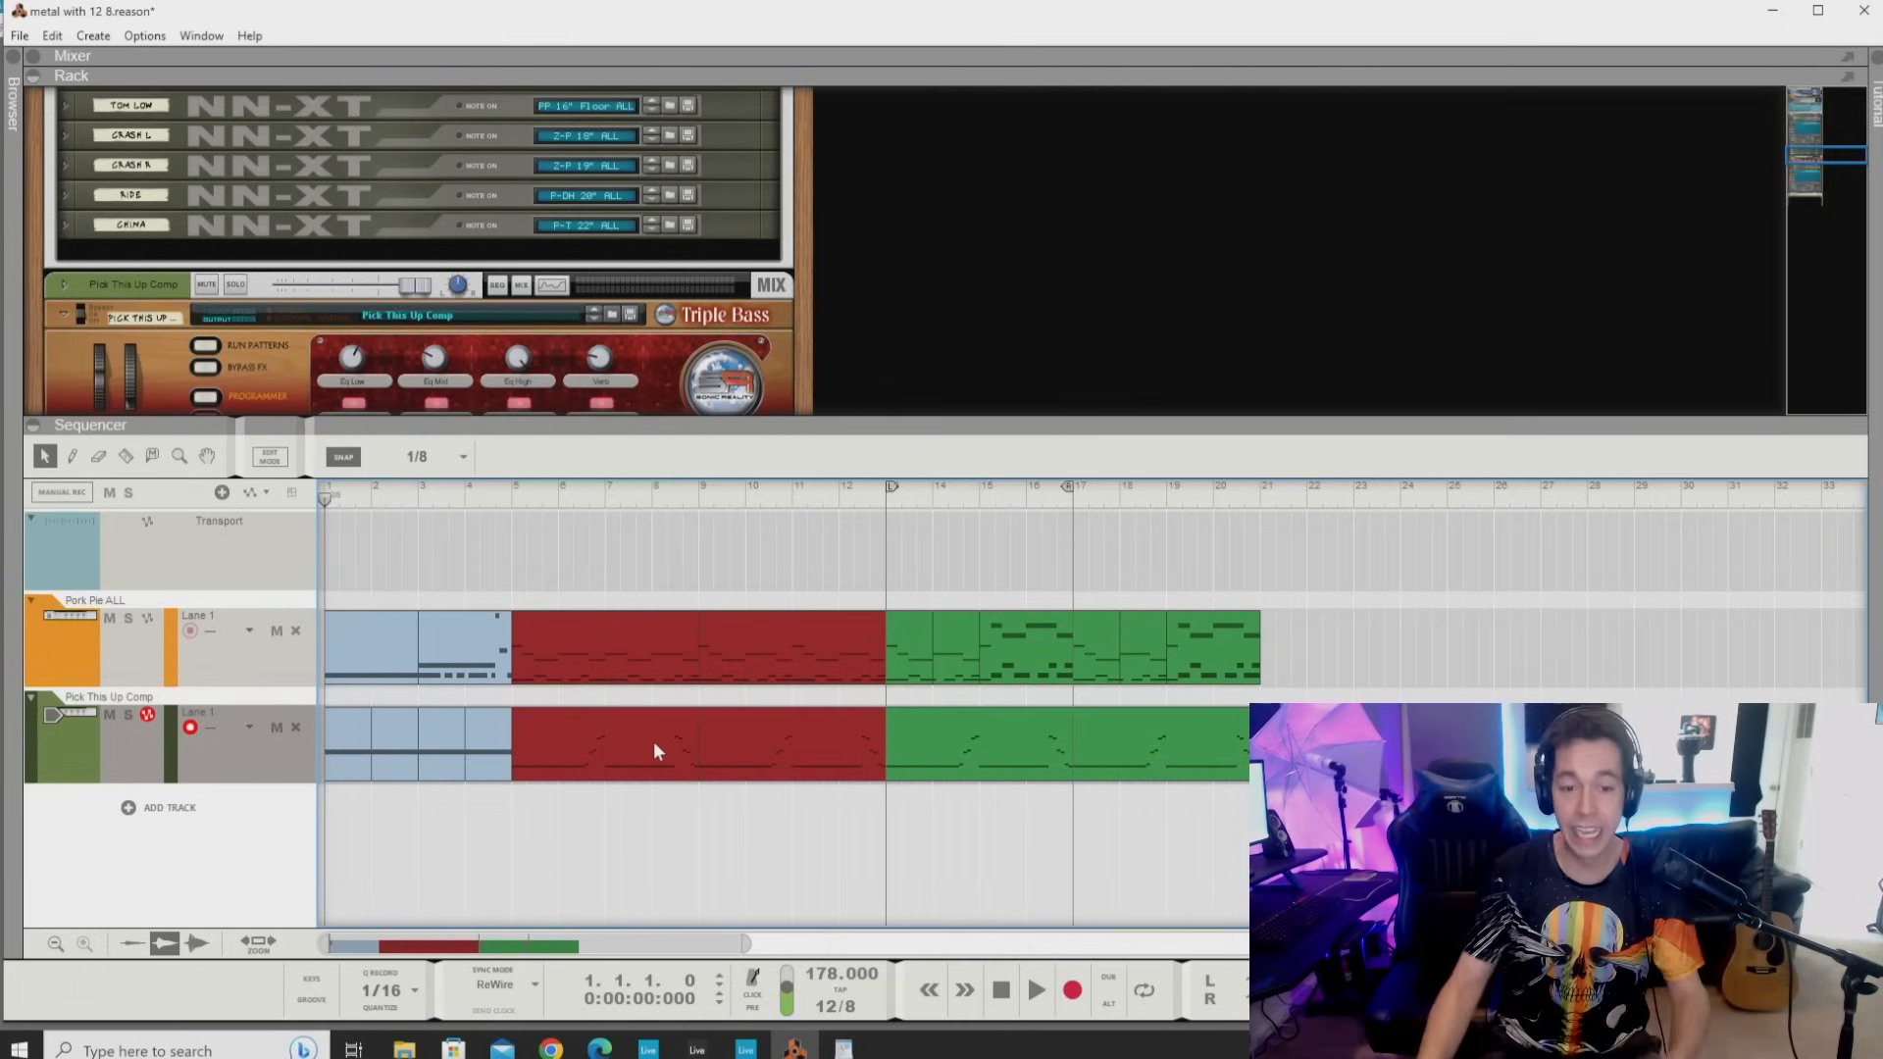
click(1255, 498)
drag(1258, 498, 1262, 502)
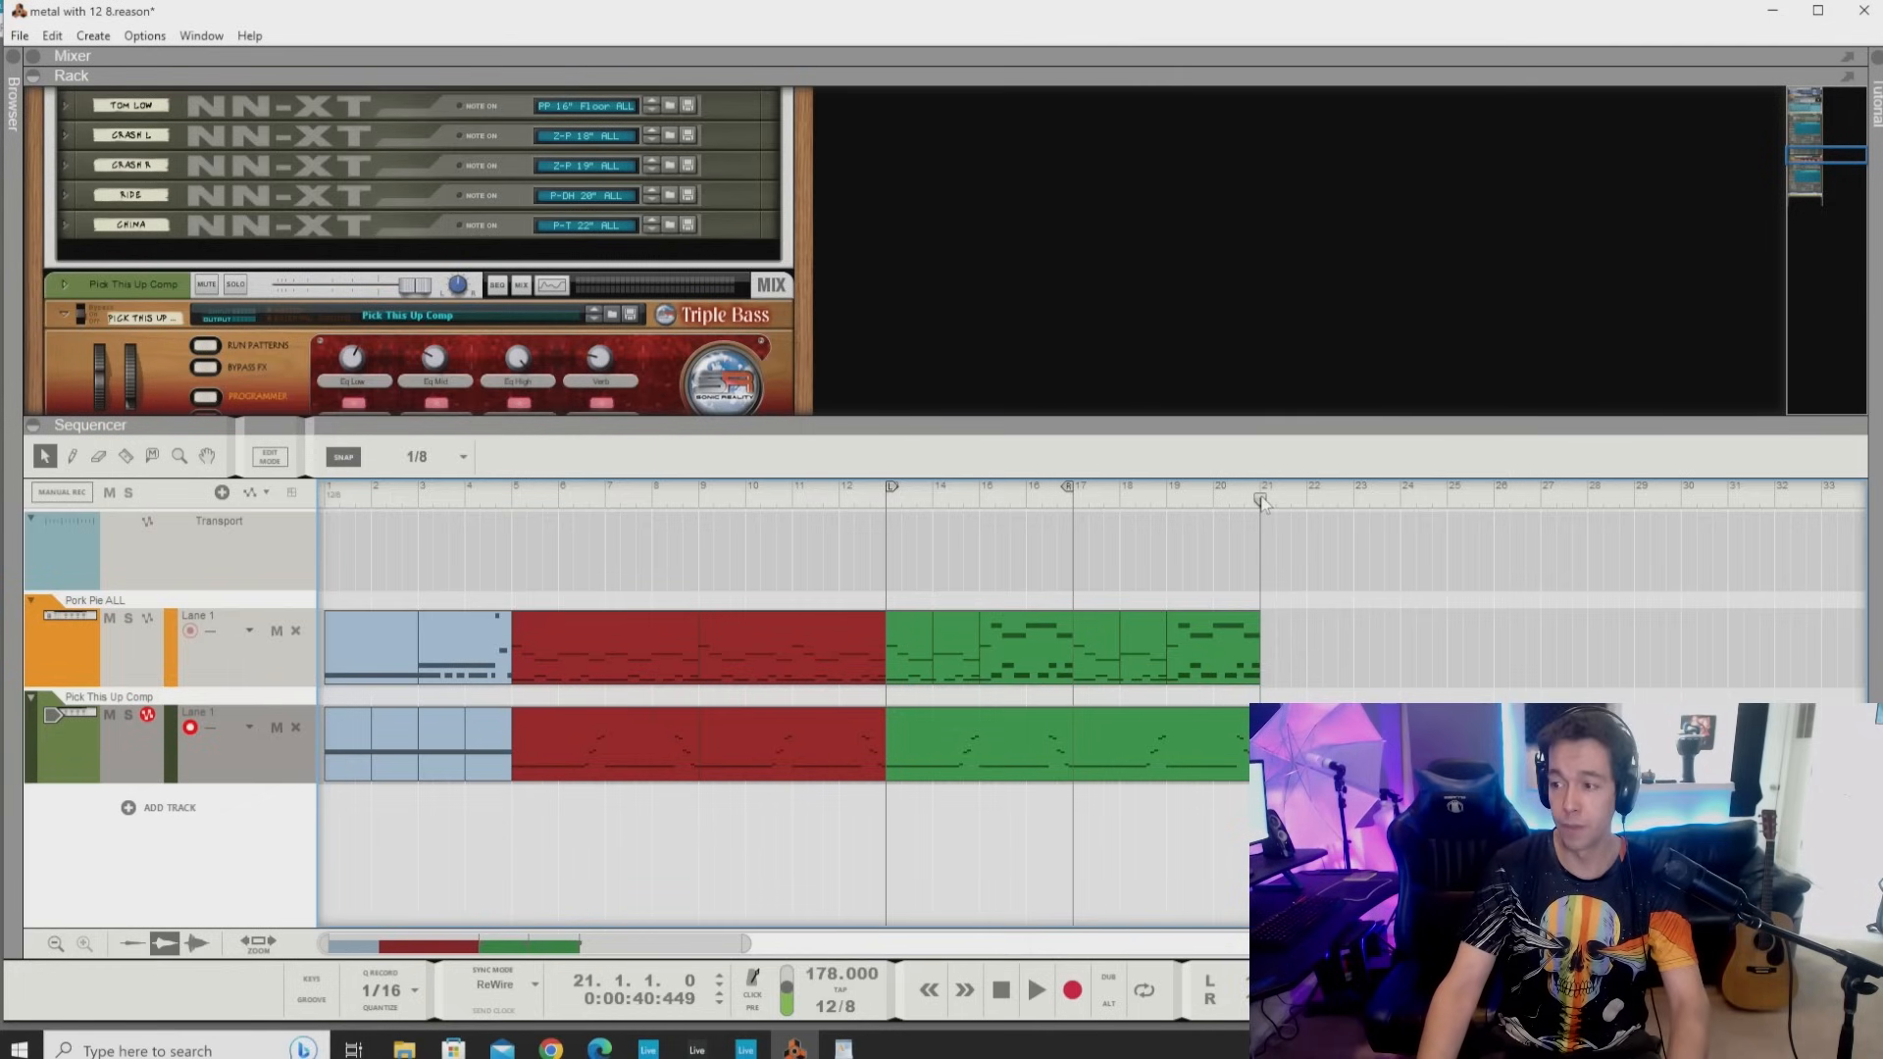
drag(408, 498, 325, 500)
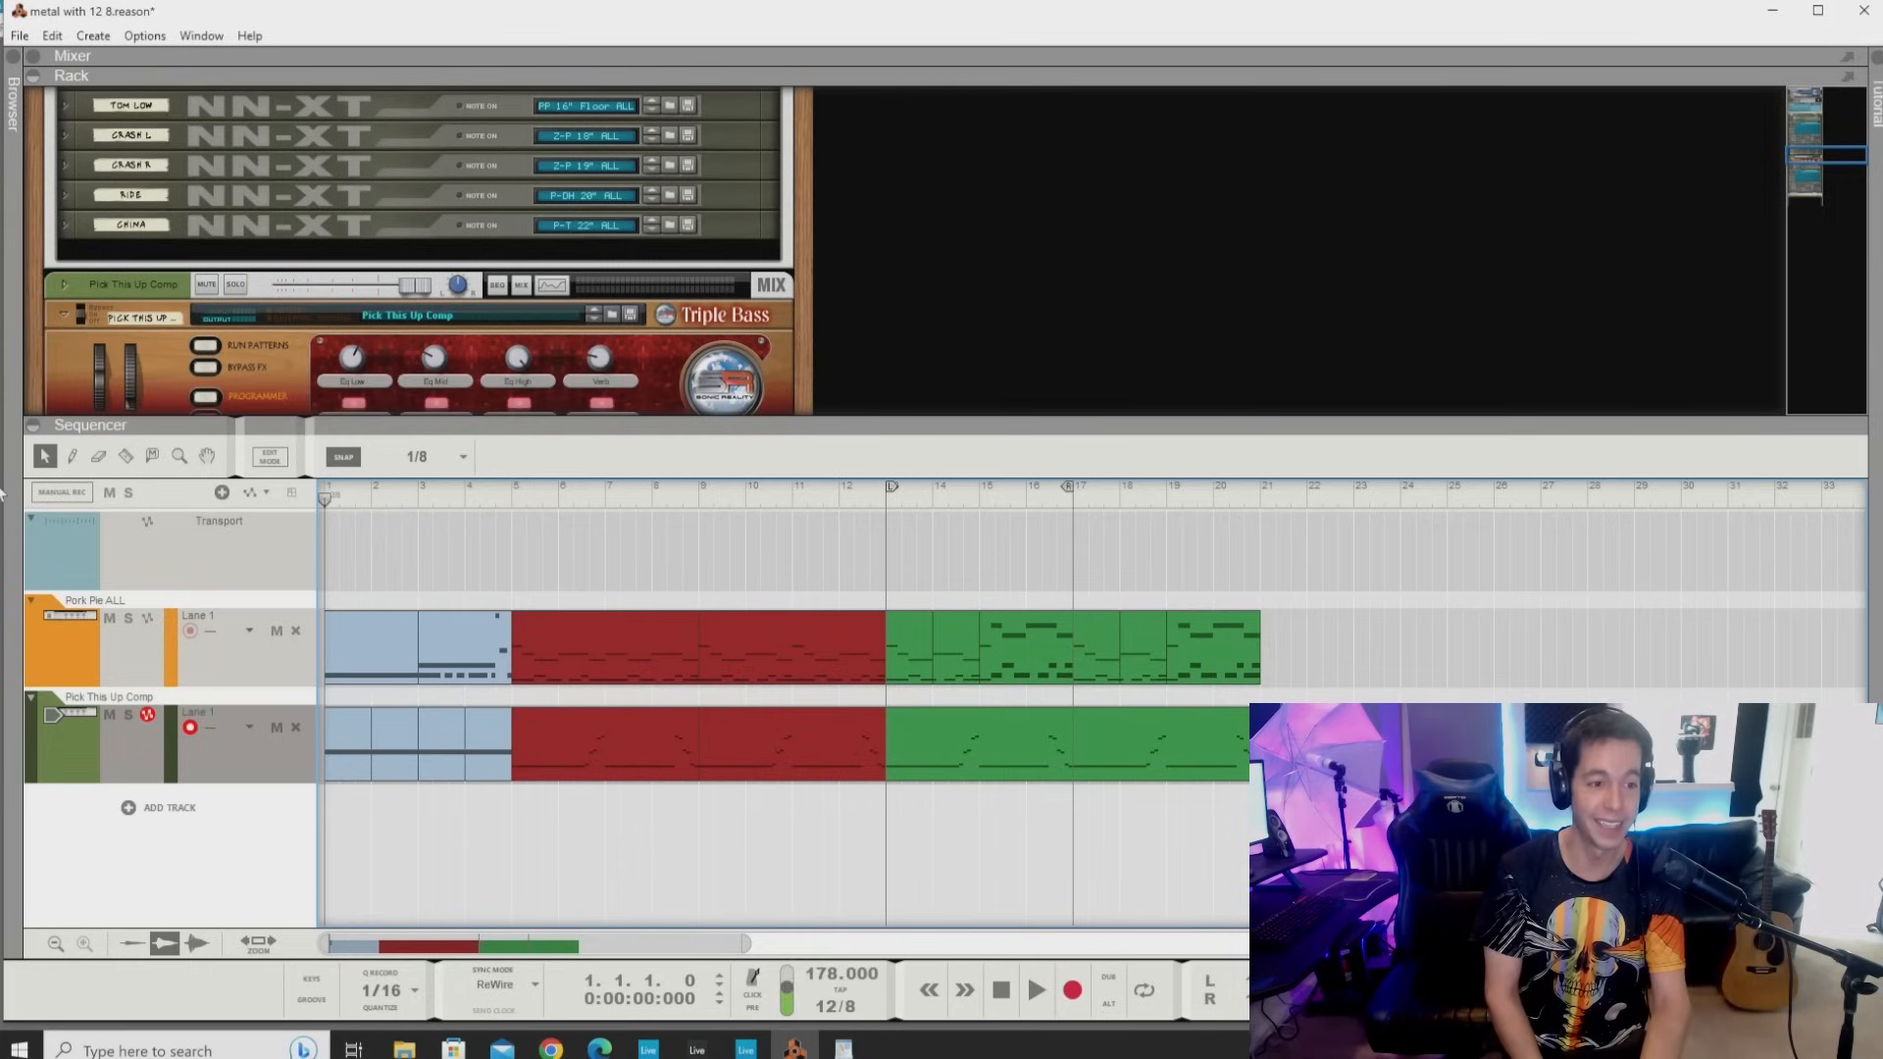
Play the song from bar 1 while viewing the notes of the second blue drum clip and the first red drum clip.
key(space)
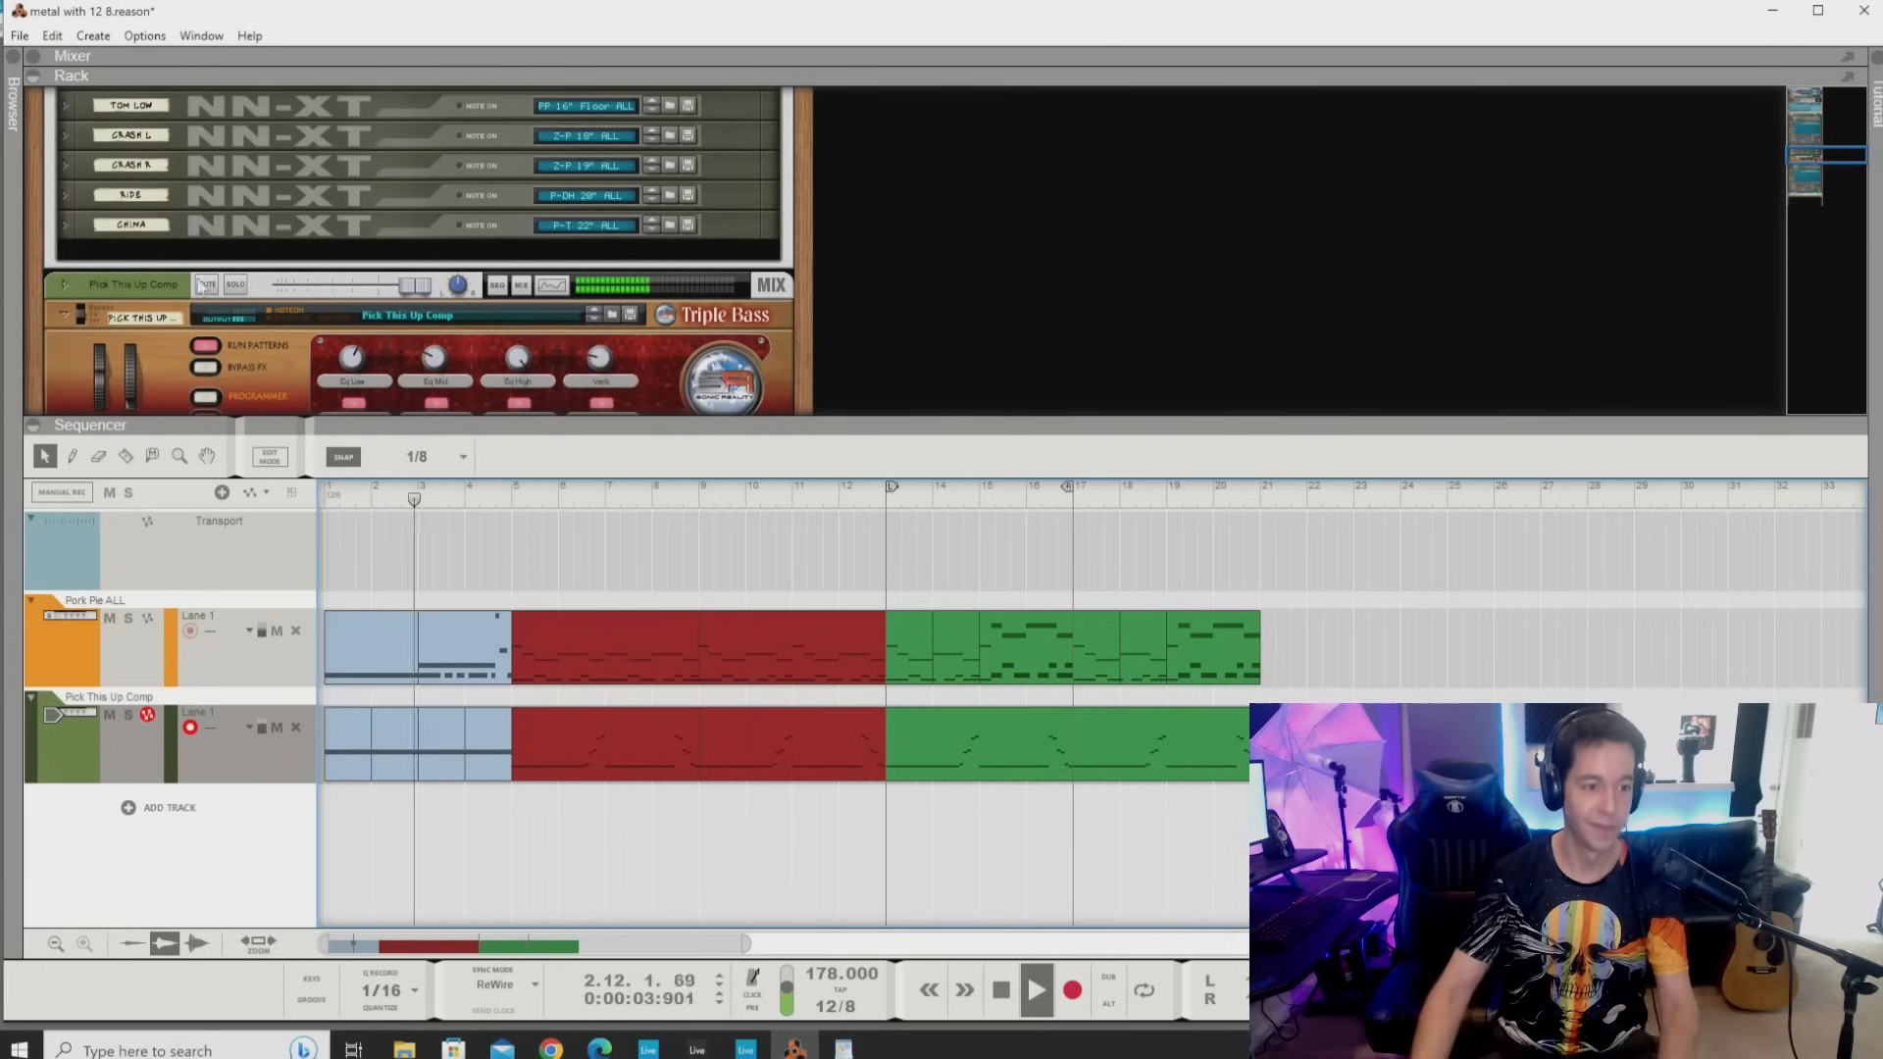
double_click(480, 643)
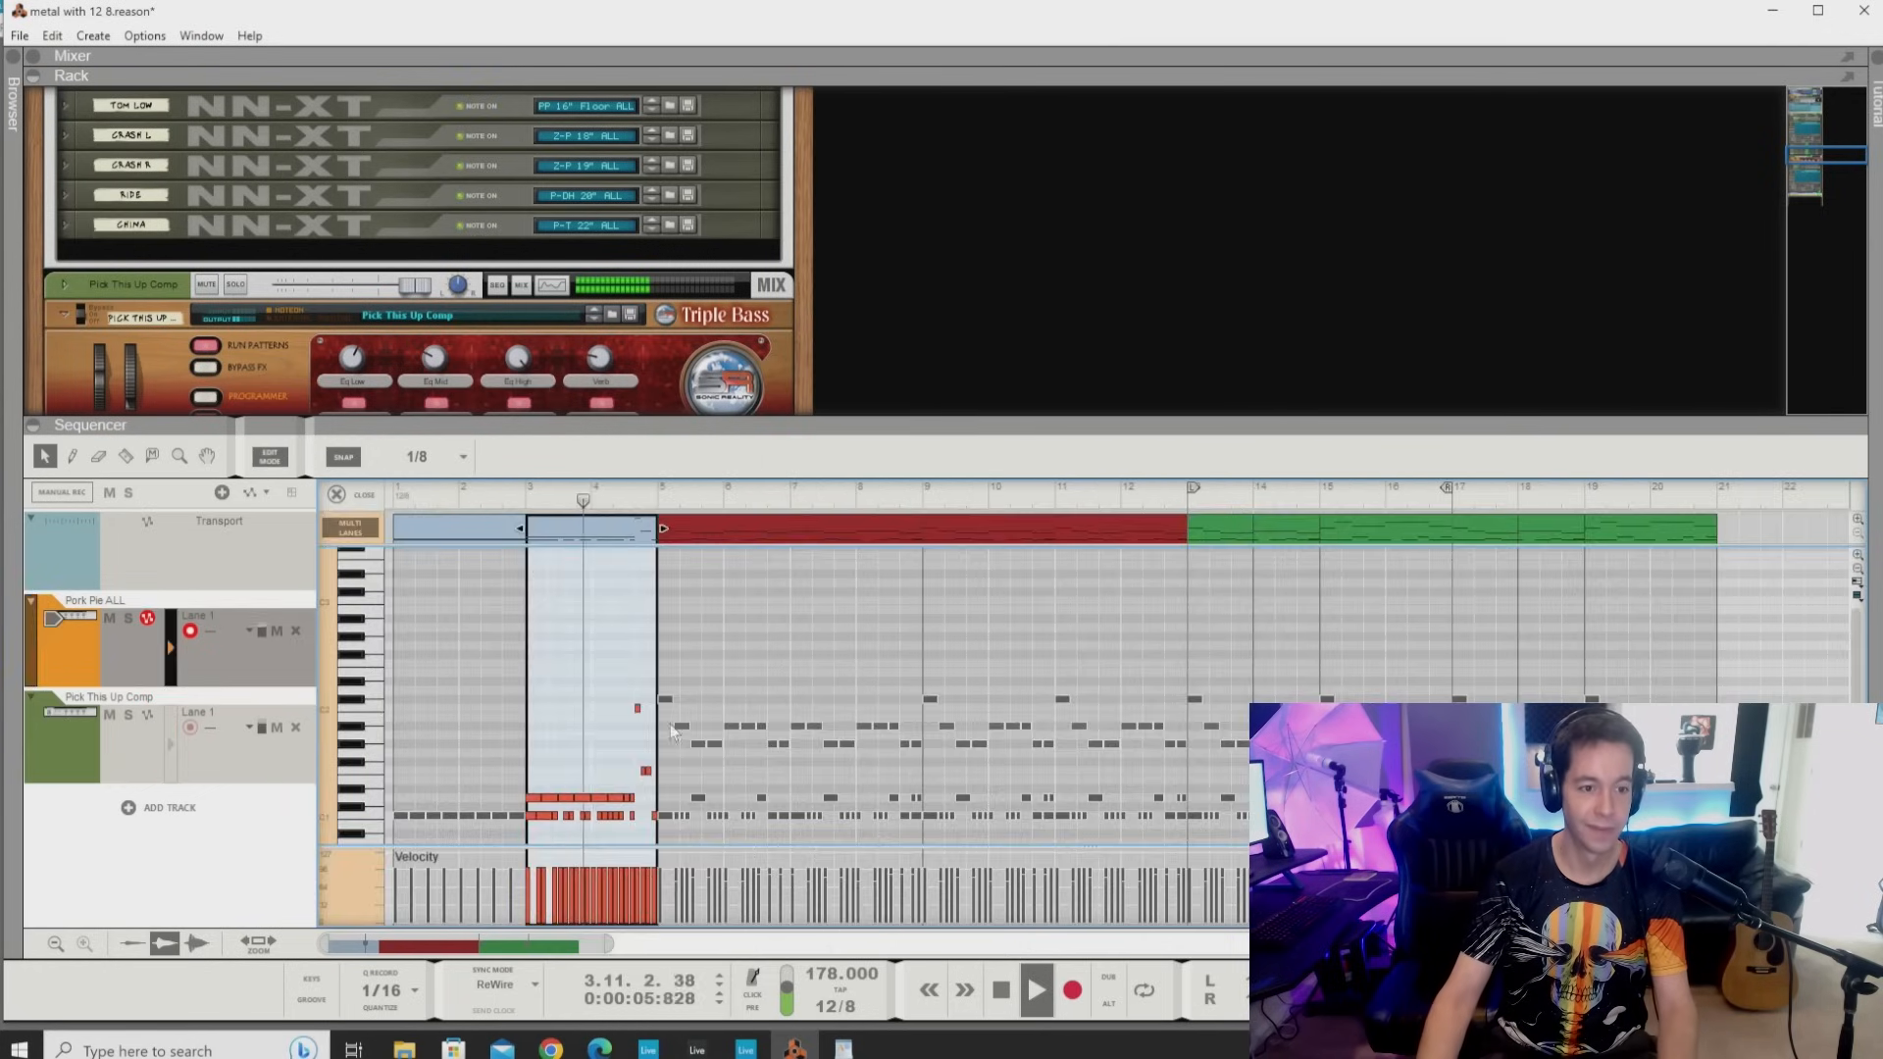
click(1056, 535)
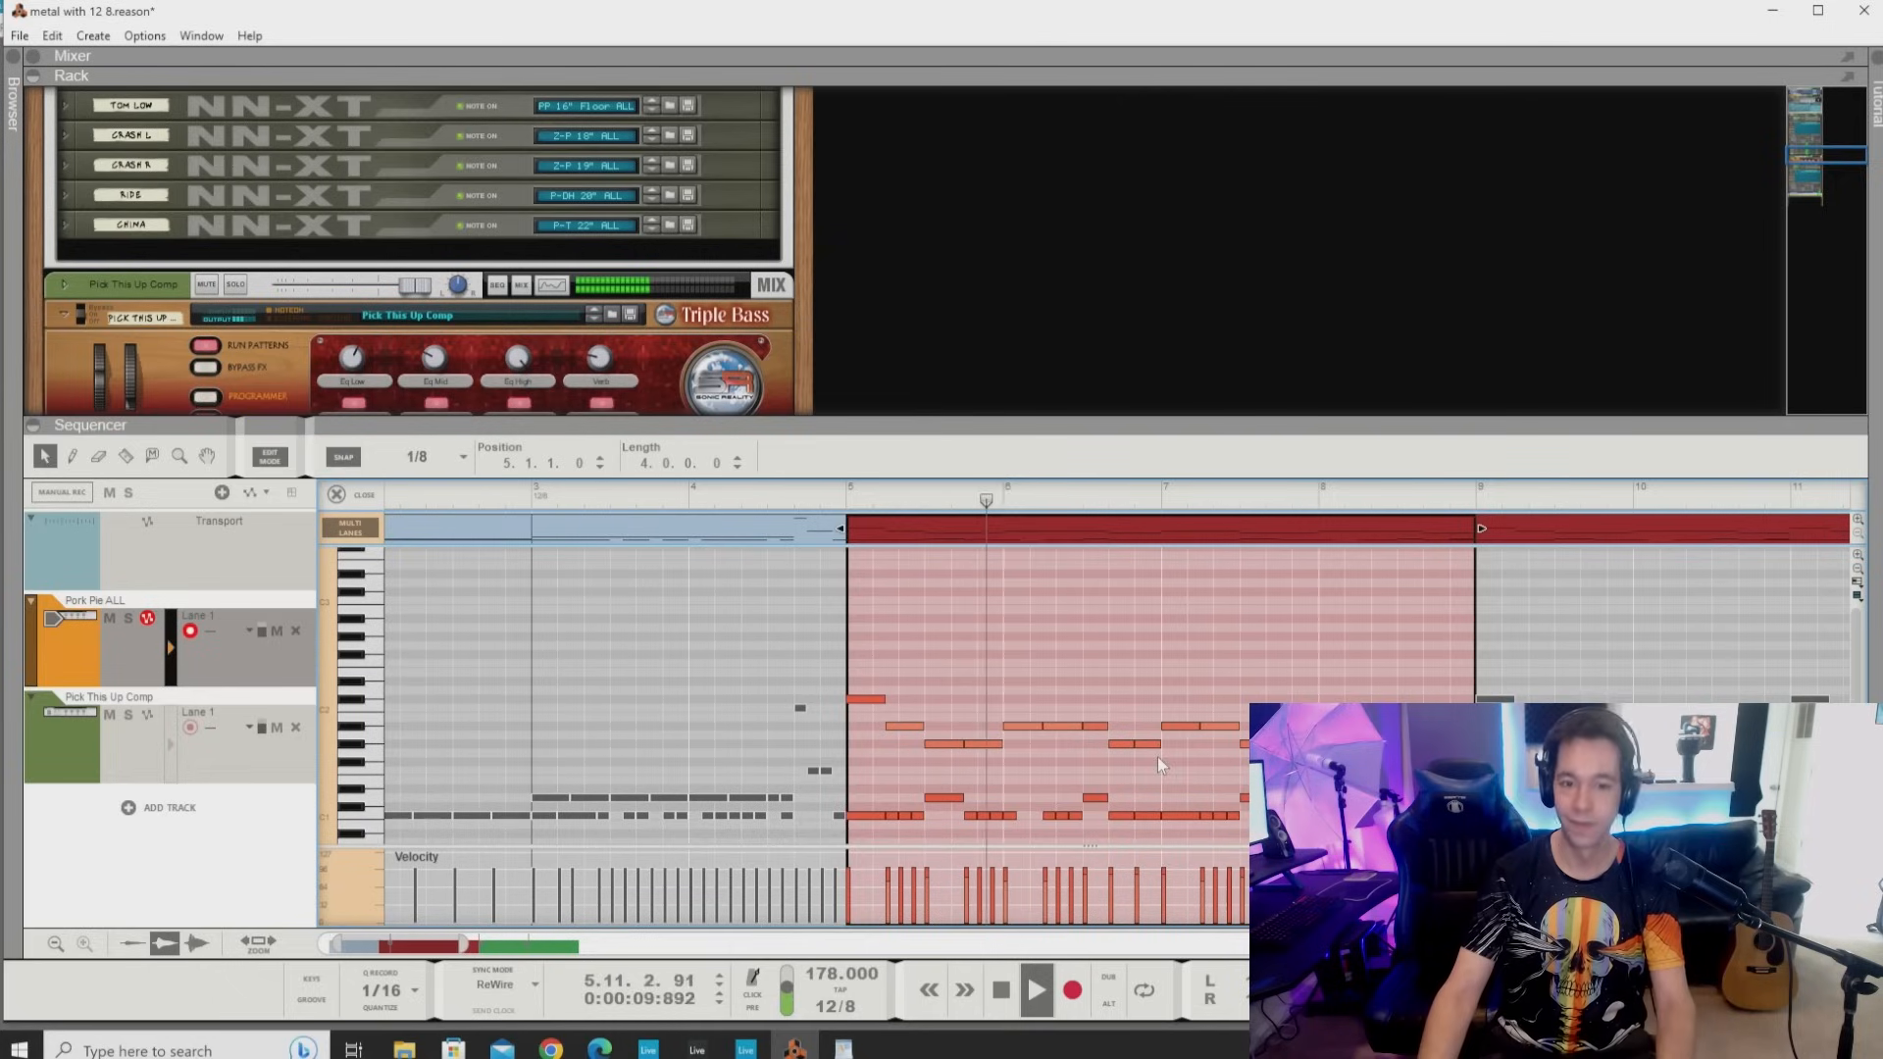
click(342, 495)
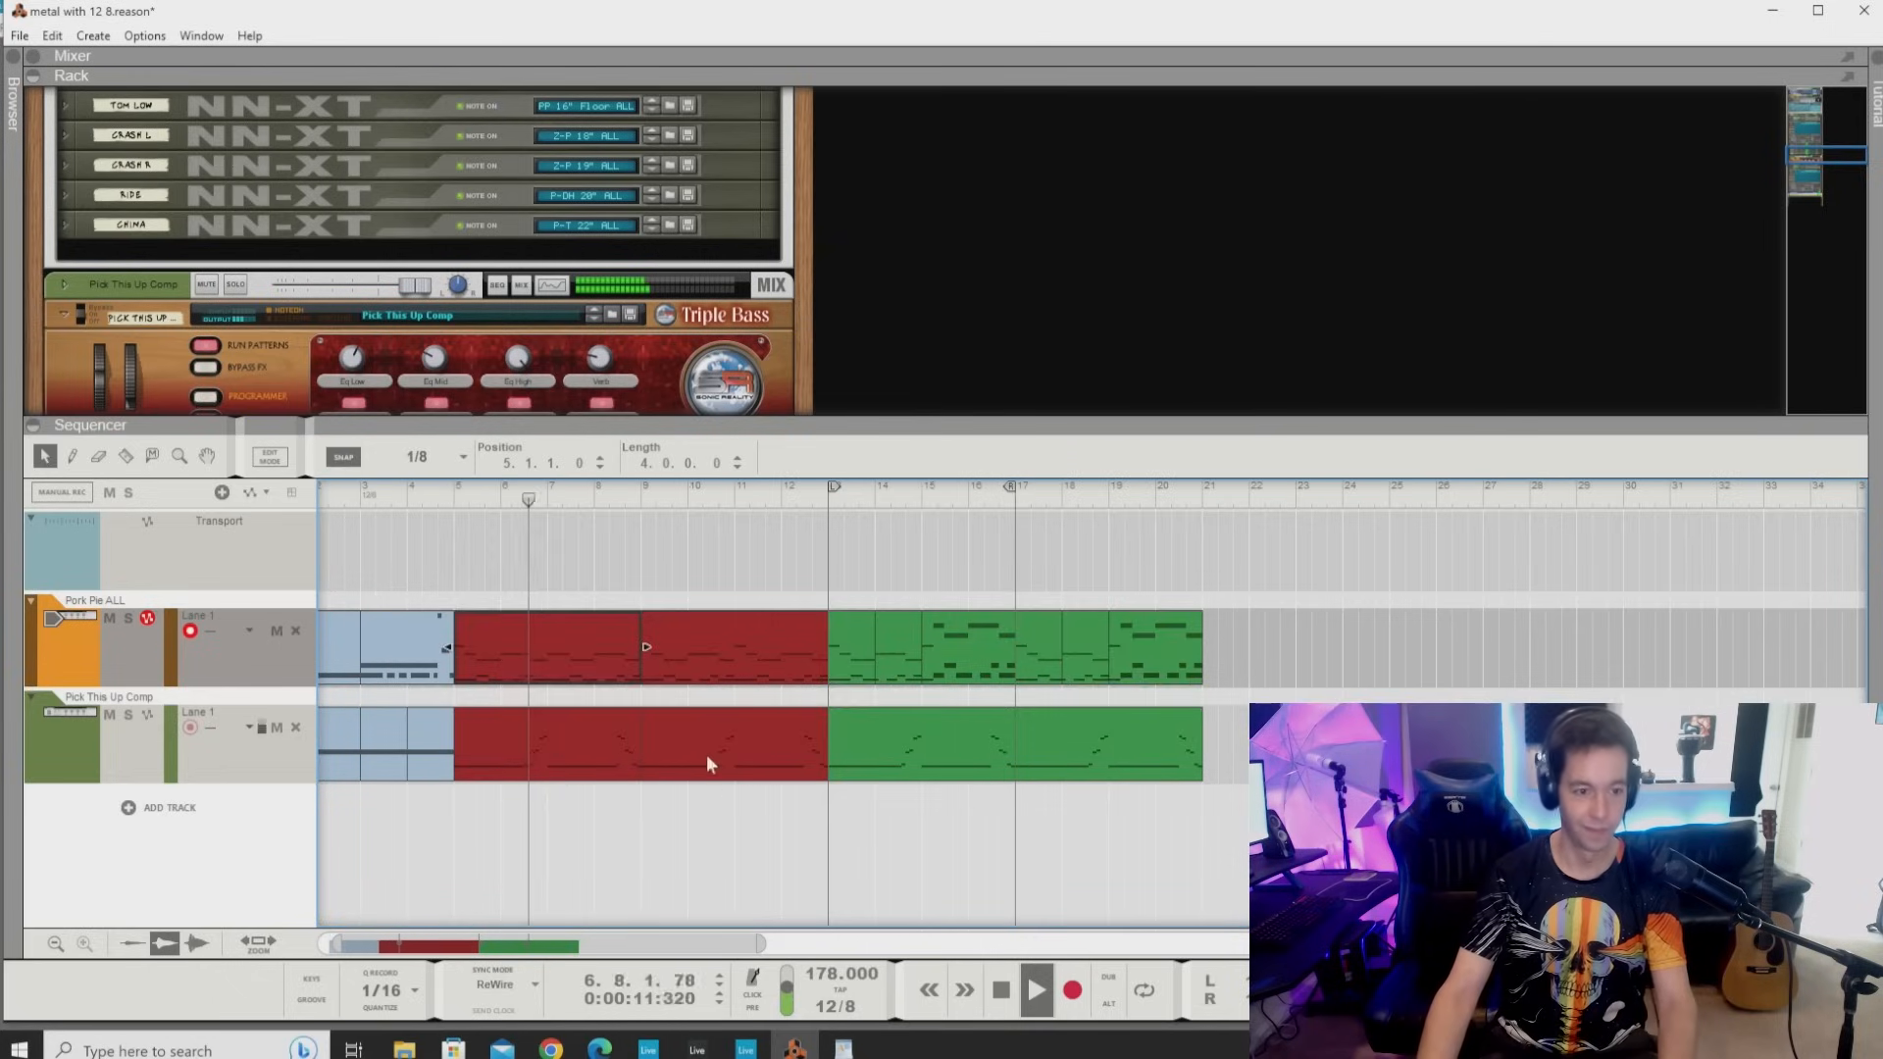
Open the first red bass clip's notes during playback and follow the red bass section through bar 12.
double_click(590, 745)
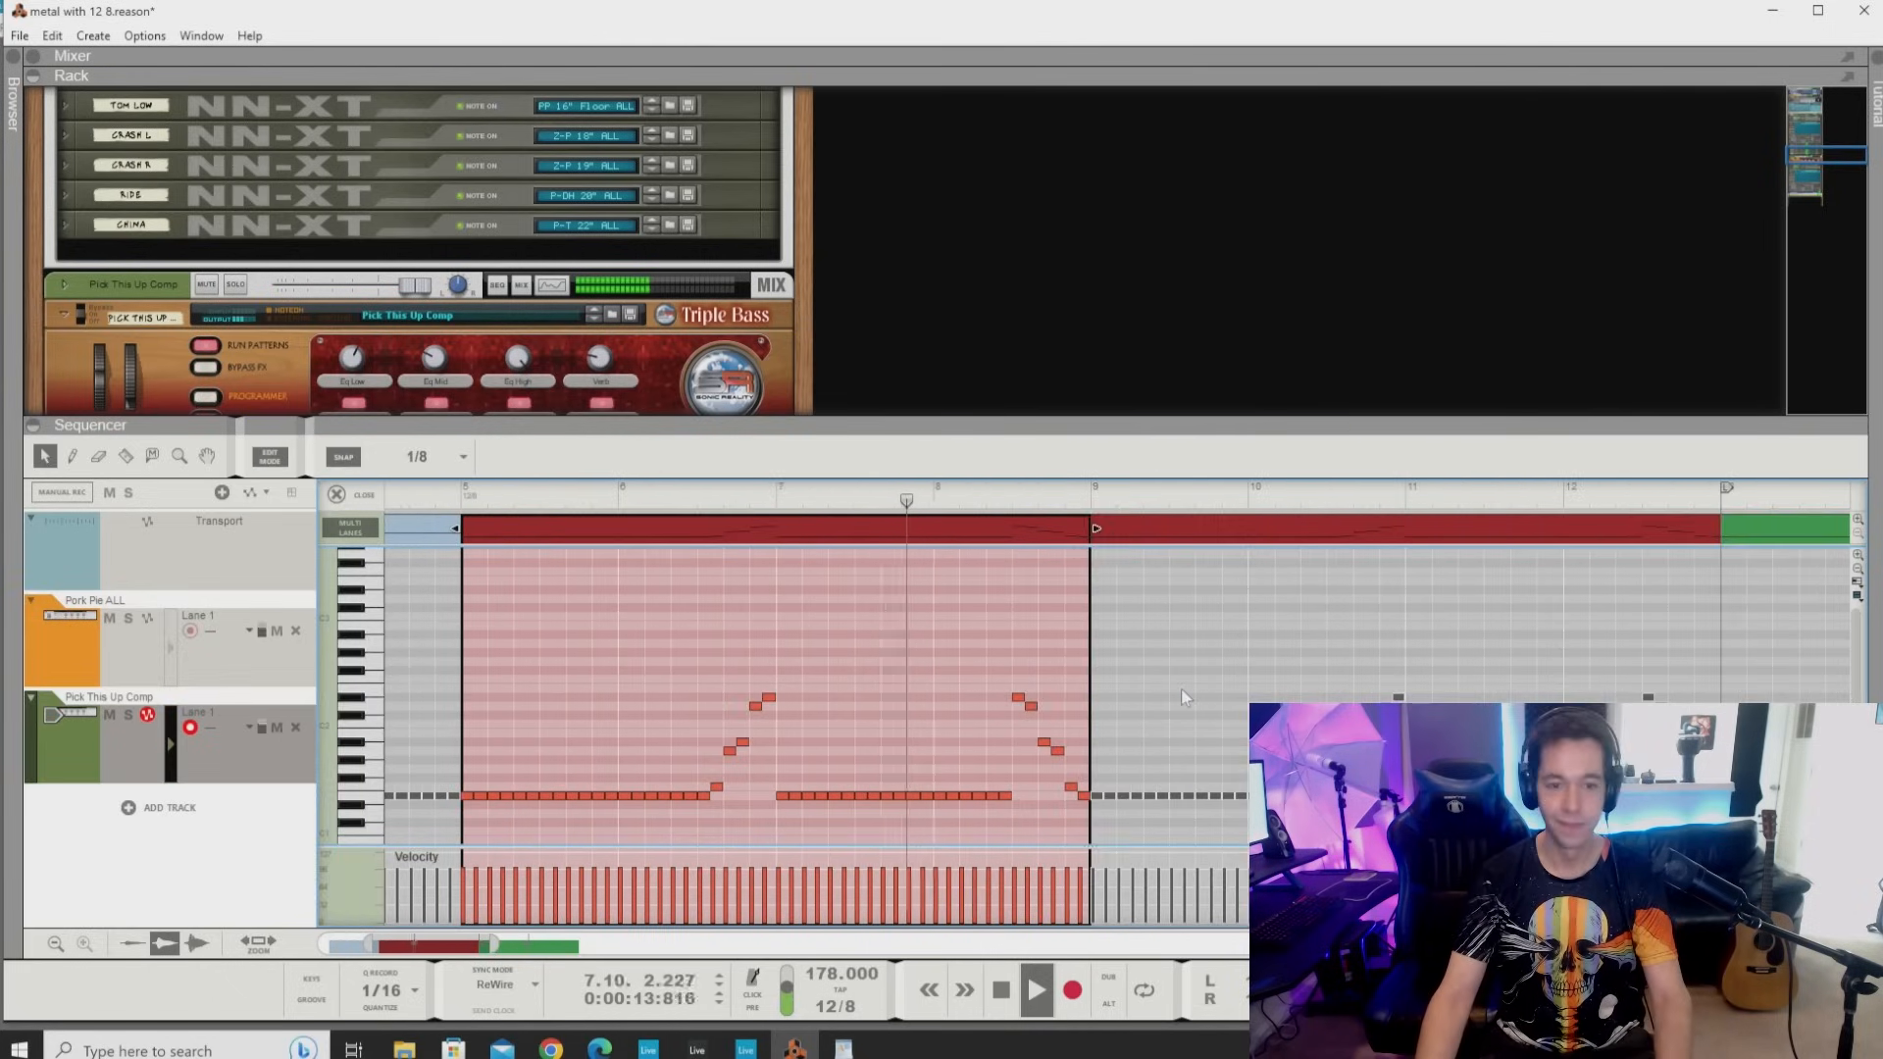
scroll(1003, 741, down, 2)
scroll(1003, 740, up, 2)
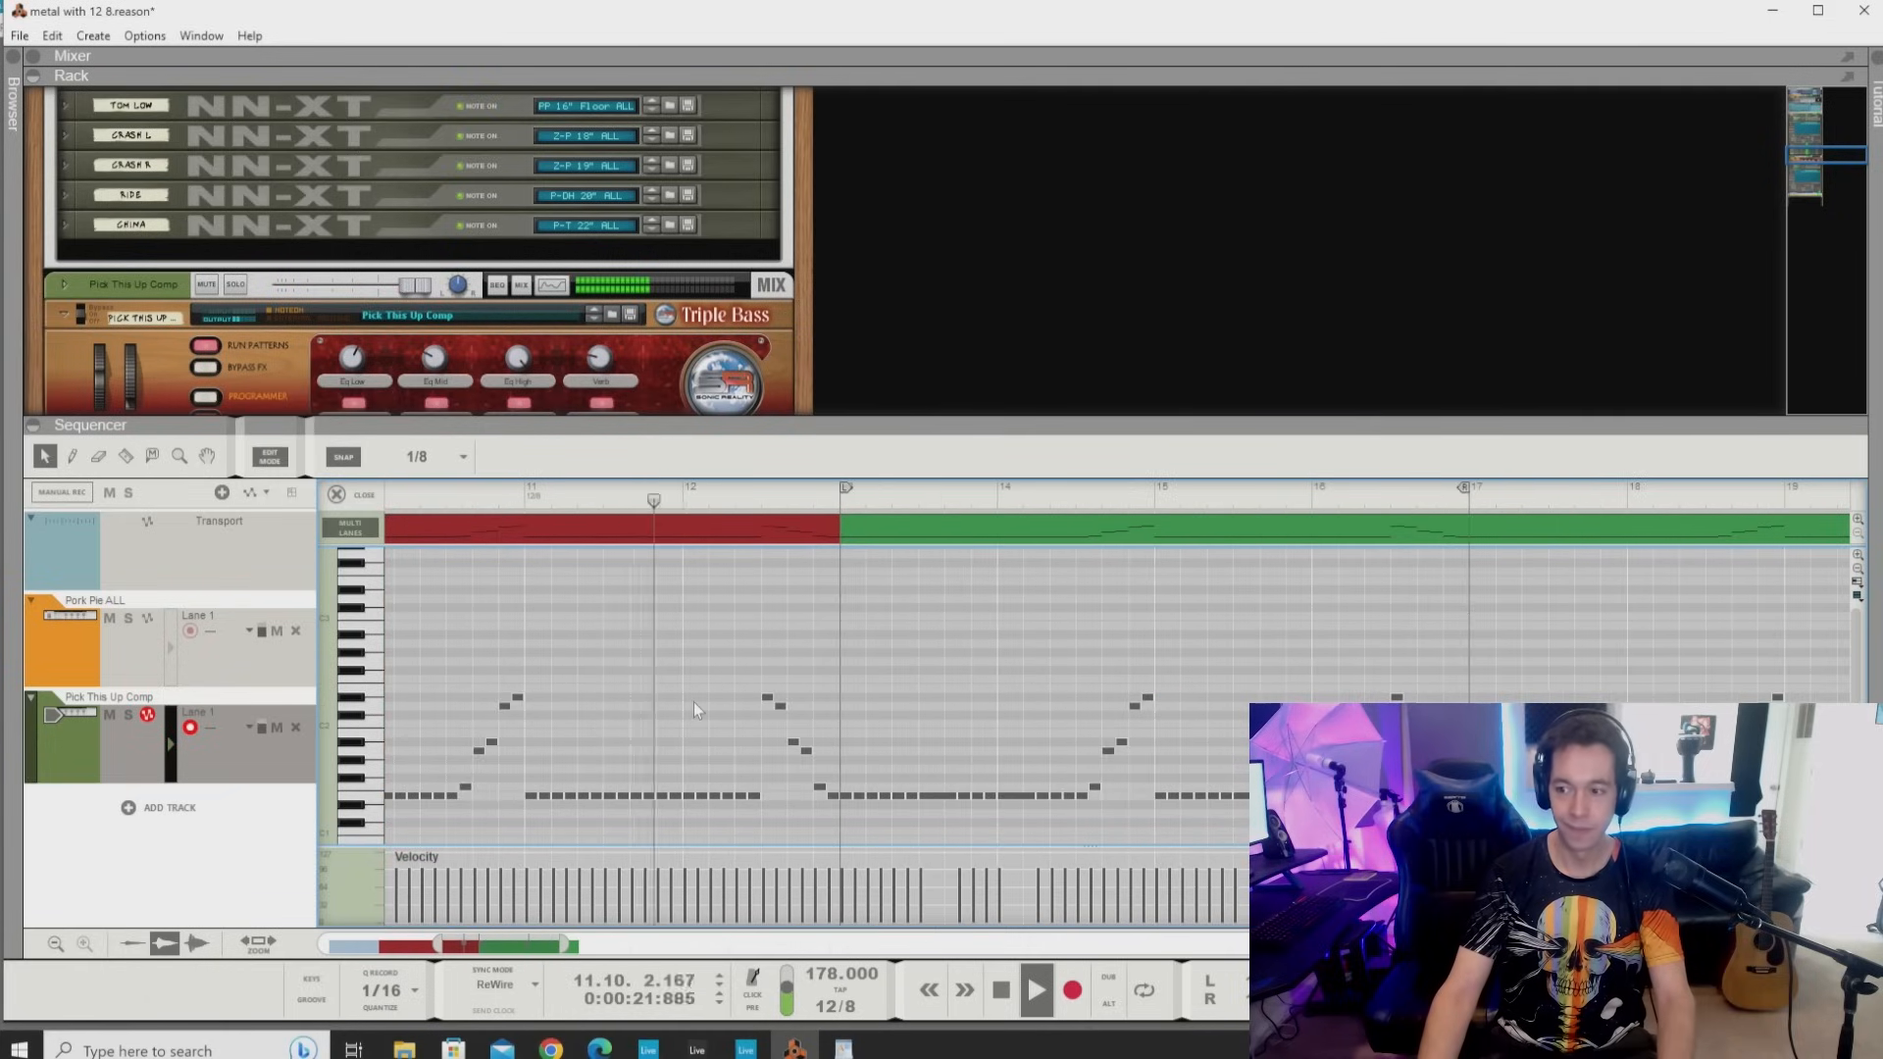
Select the first green bass clip during playback, follow the green bass notes through bar 20, and stop at bar 21.
click(873, 536)
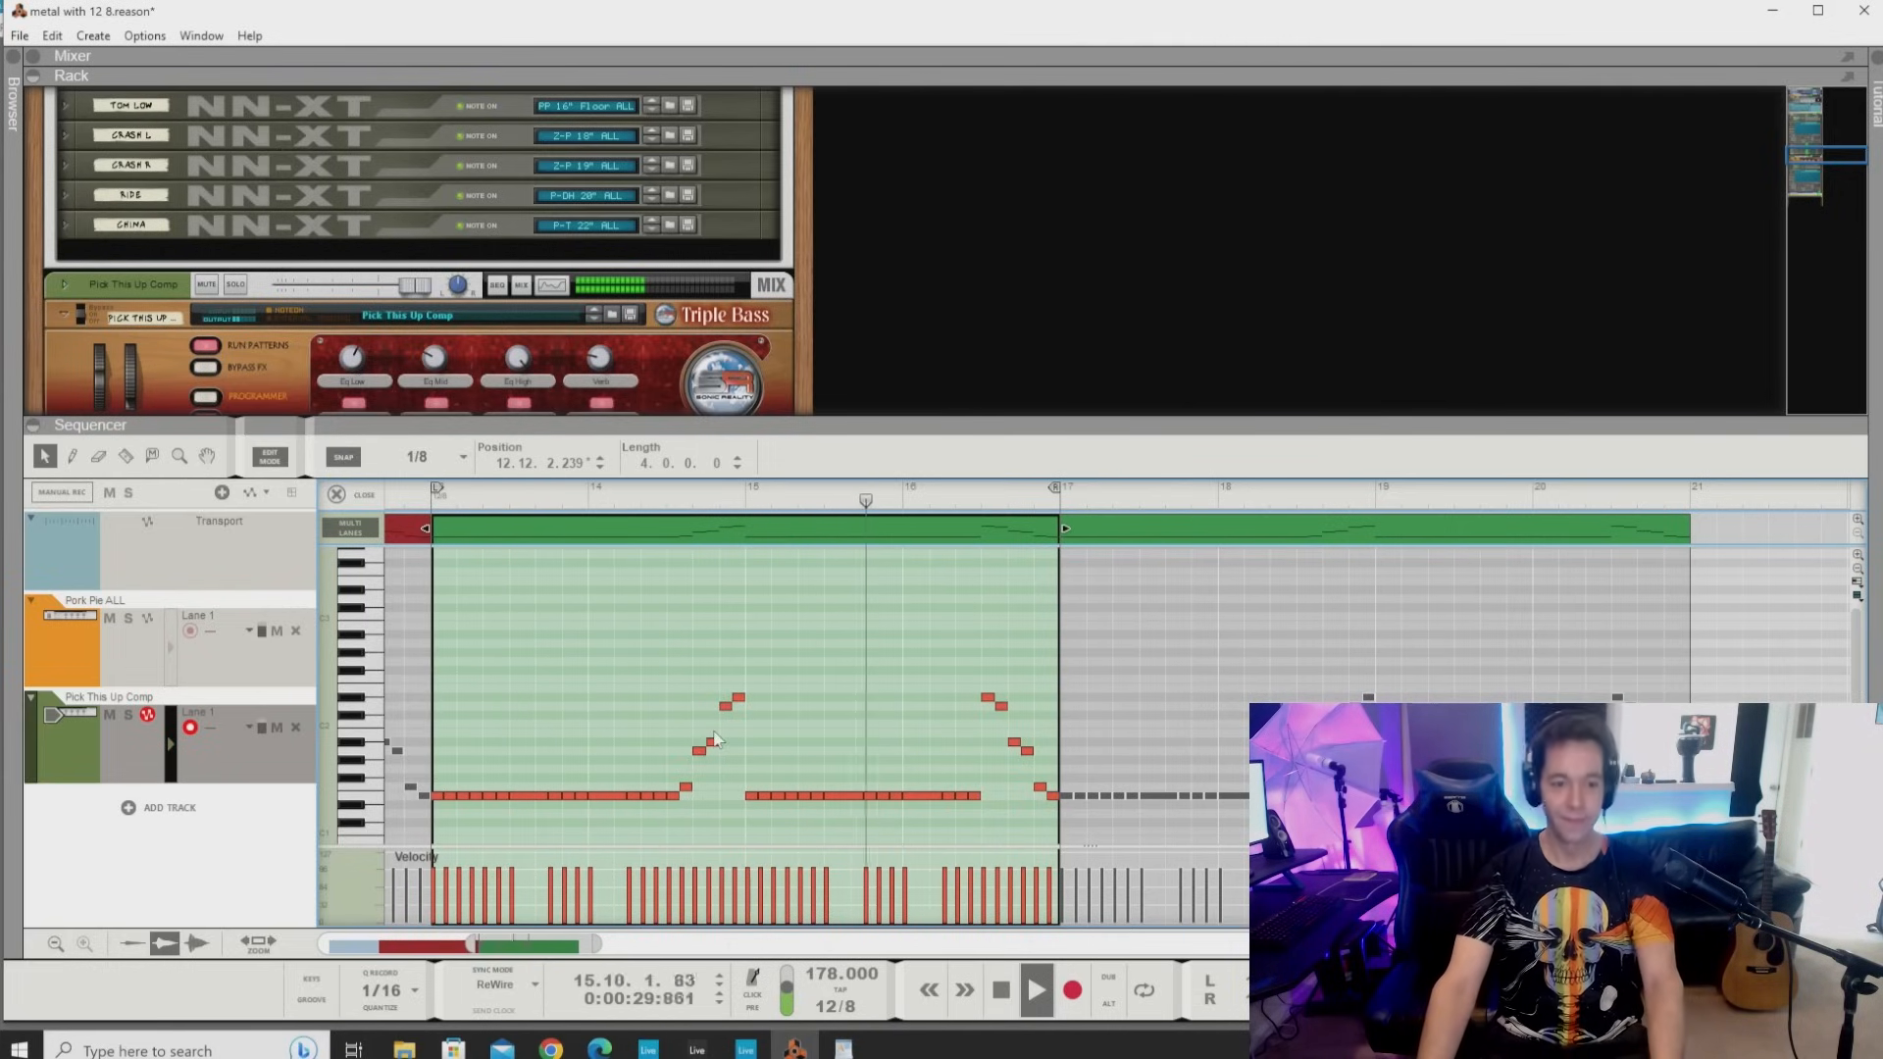
scroll(714, 742, up, 1)
scroll(719, 740, right, 1)
scroll(718, 740, right, 4)
scroll(717, 739, down, 4)
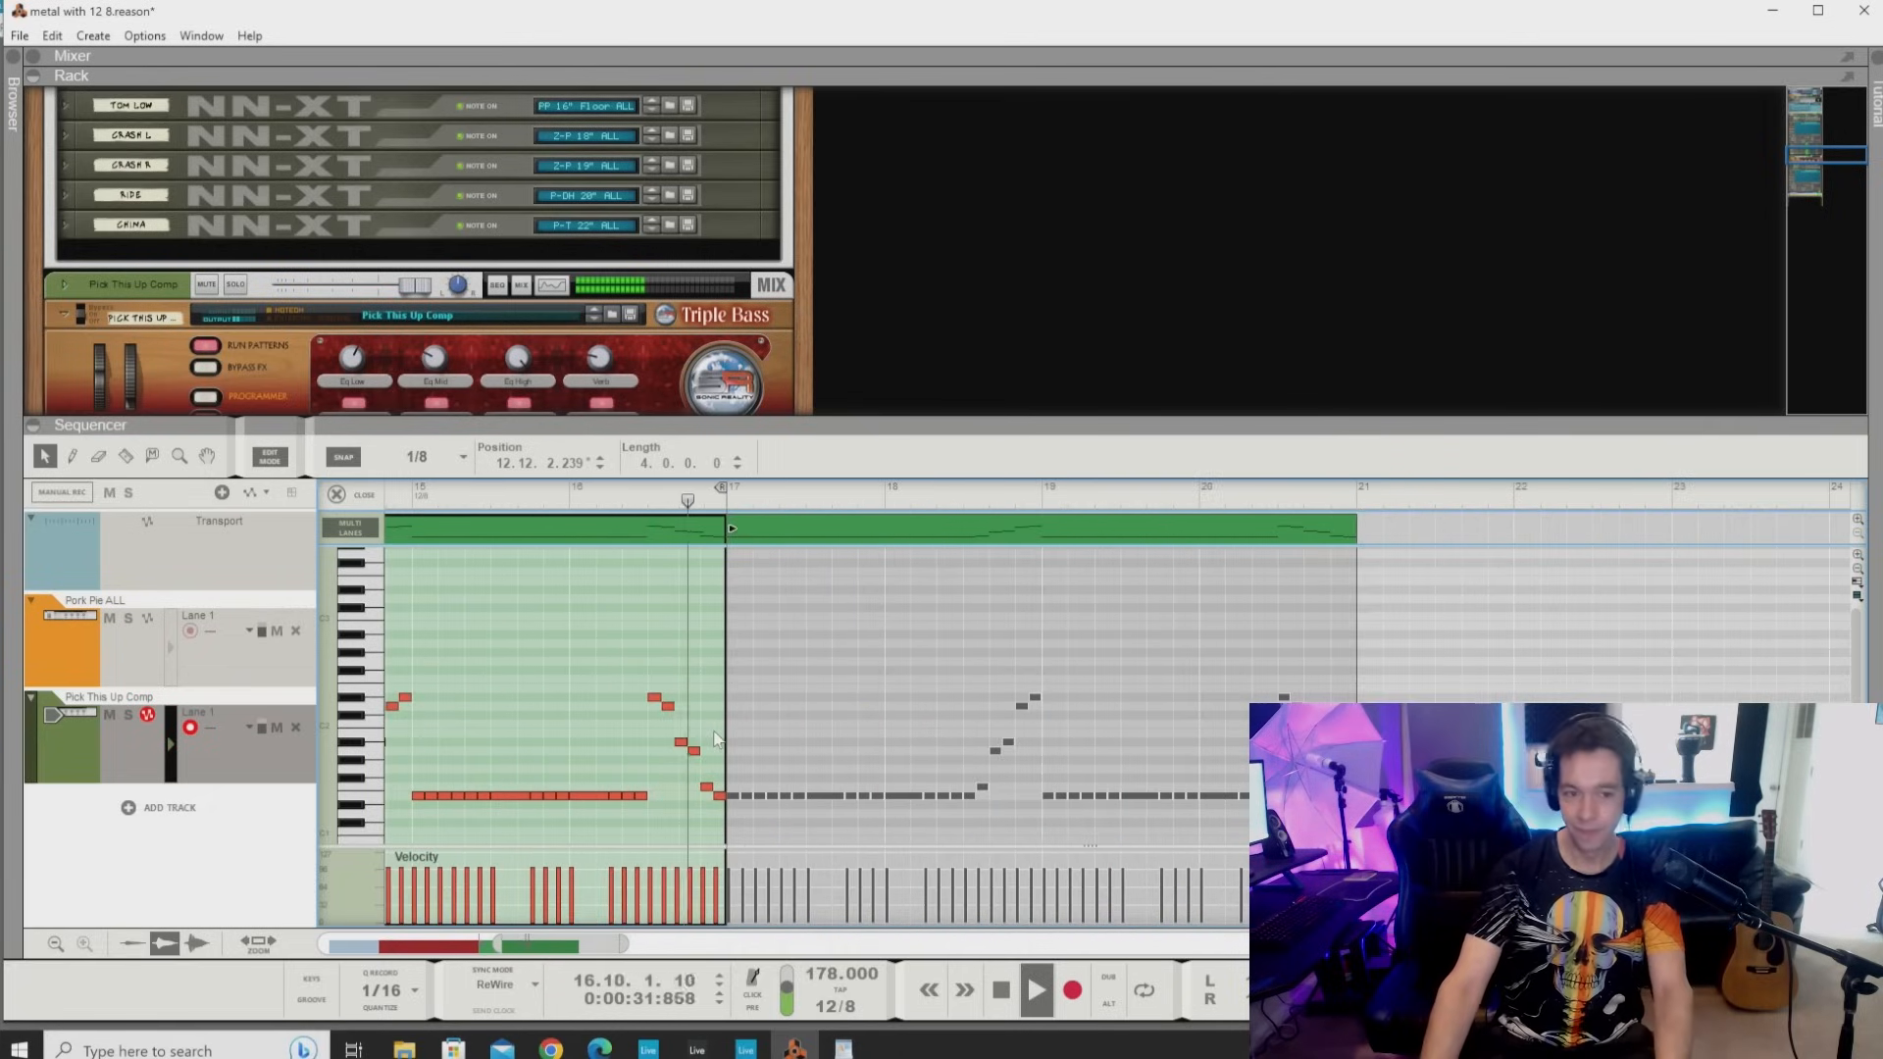
scroll(718, 740, up, 2)
scroll(715, 739, right, 1)
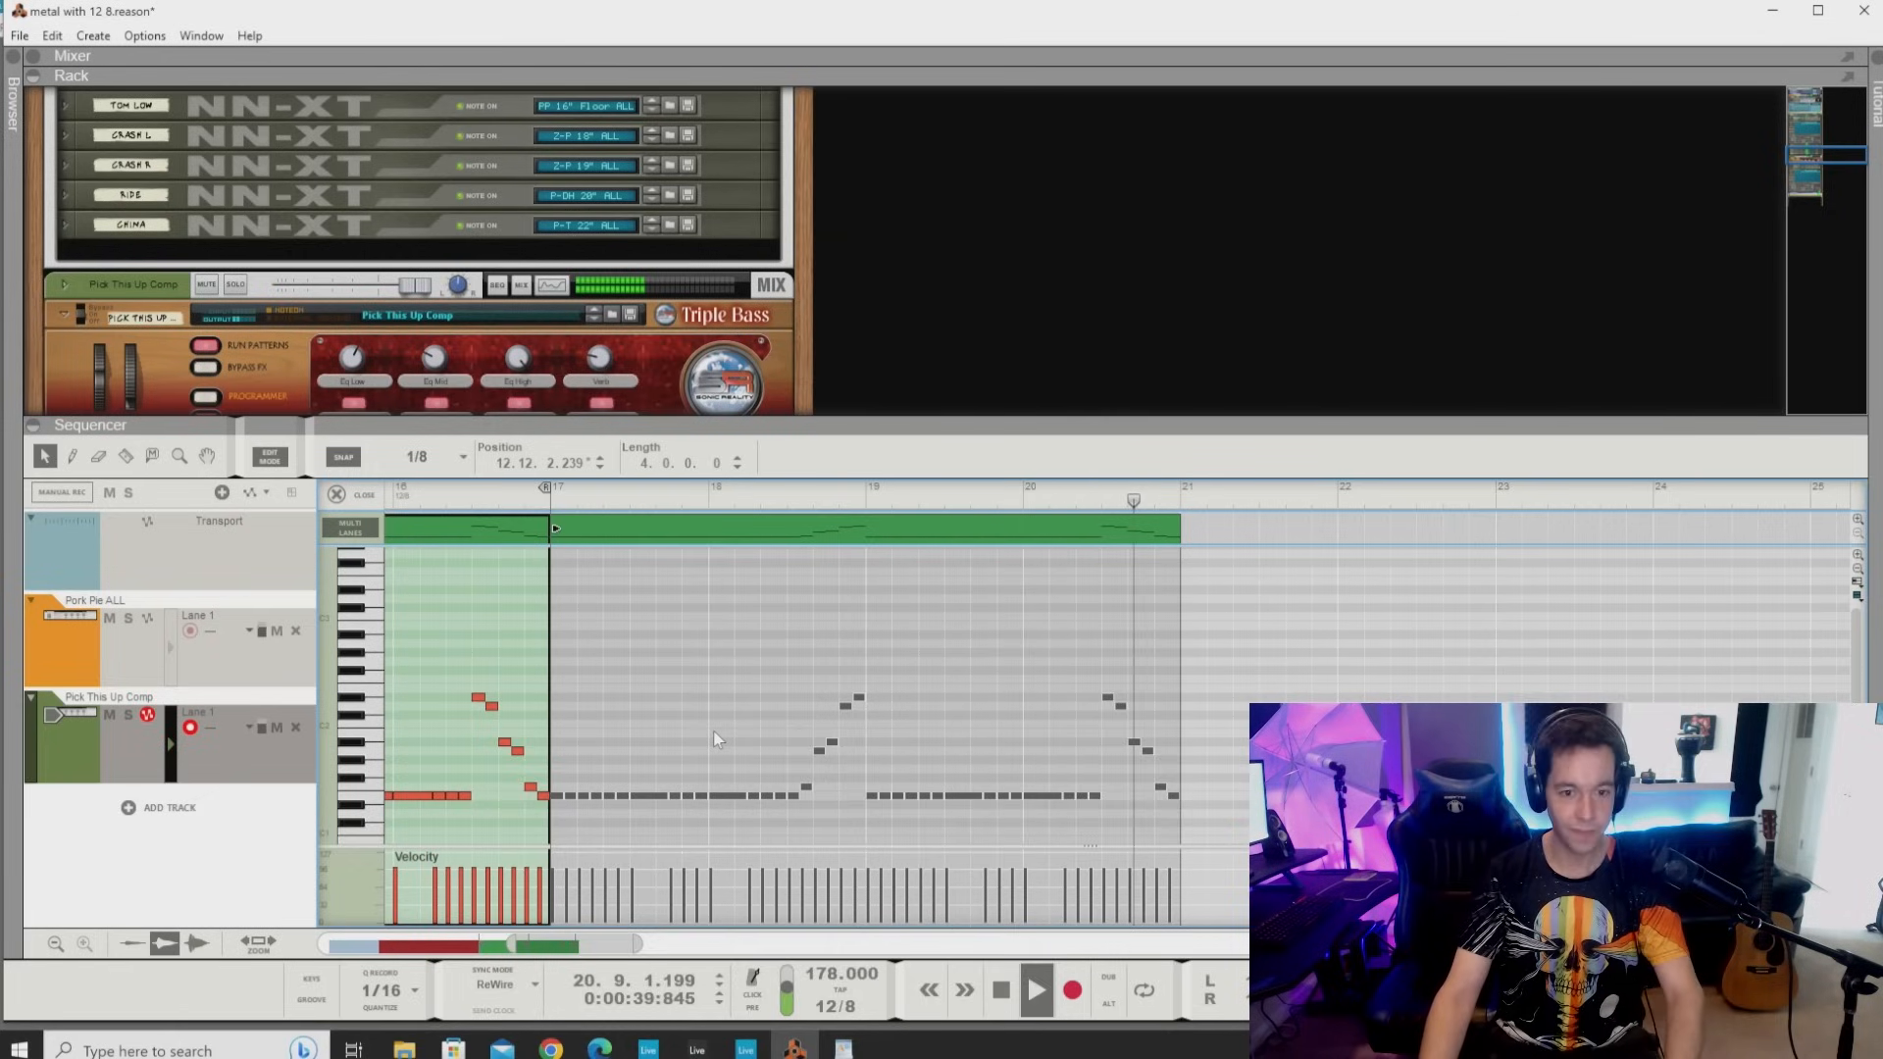
key(space)
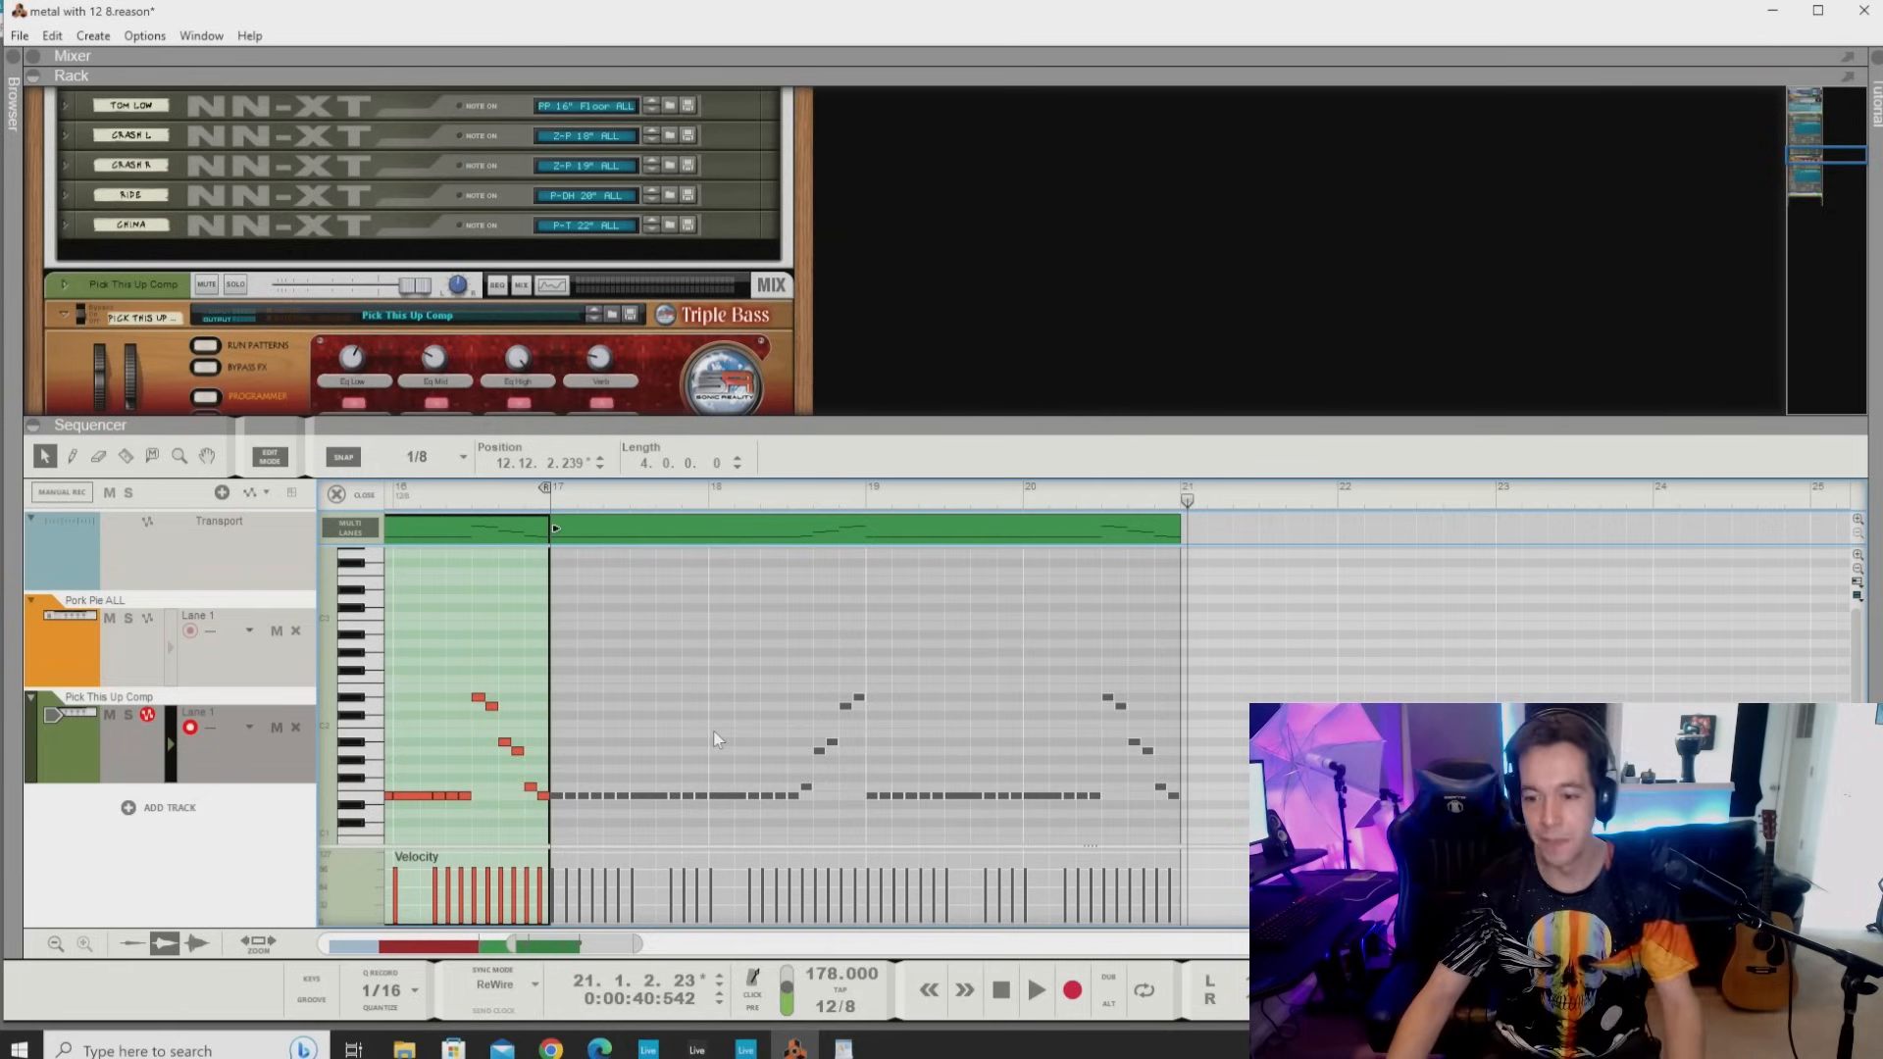